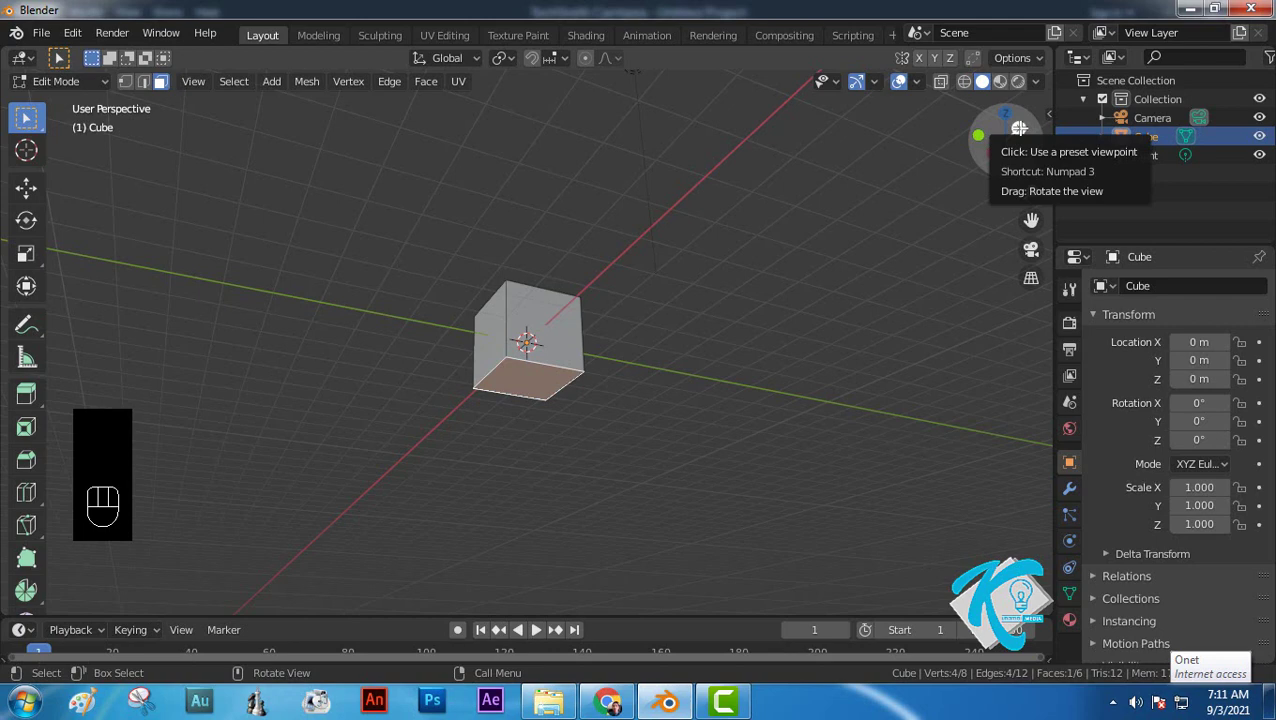
Step: In the right orthographic view, extrude the cube's bottom face down about 0.42 m and scale it to about 0.6
{"action": "left_click", "coordinate": [1019, 128]}
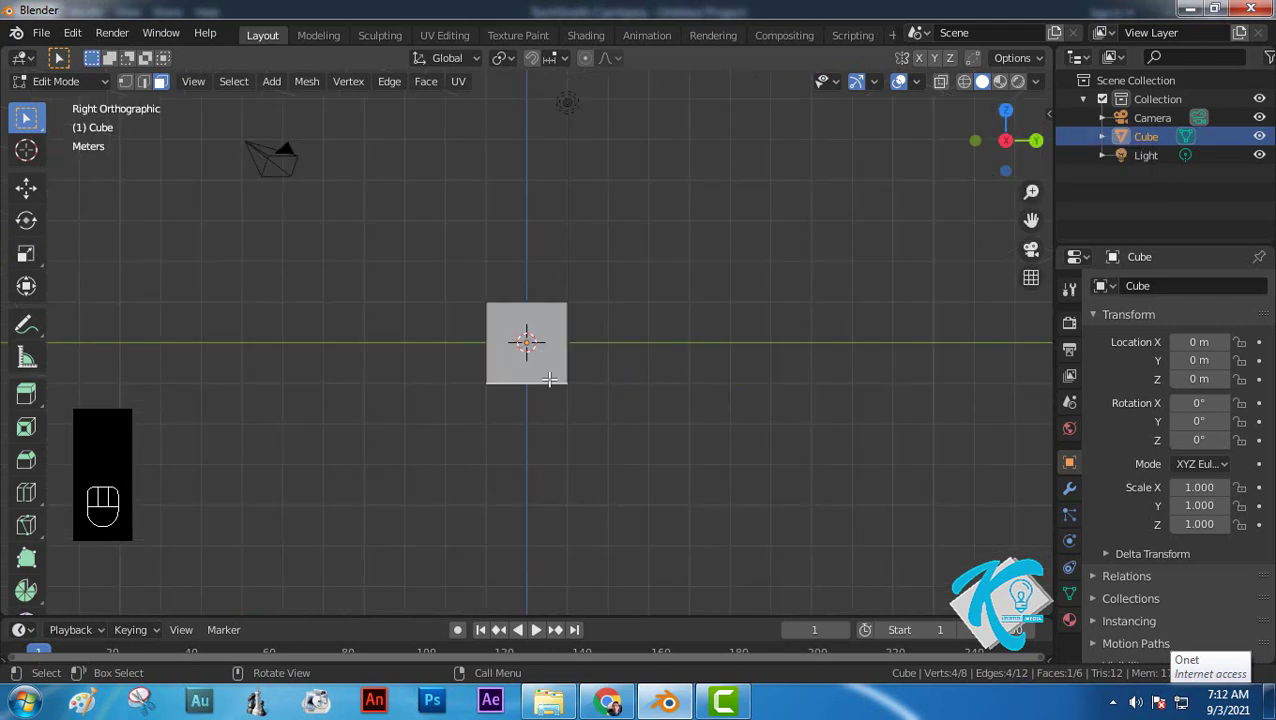
{"action": "key", "text": "e"}
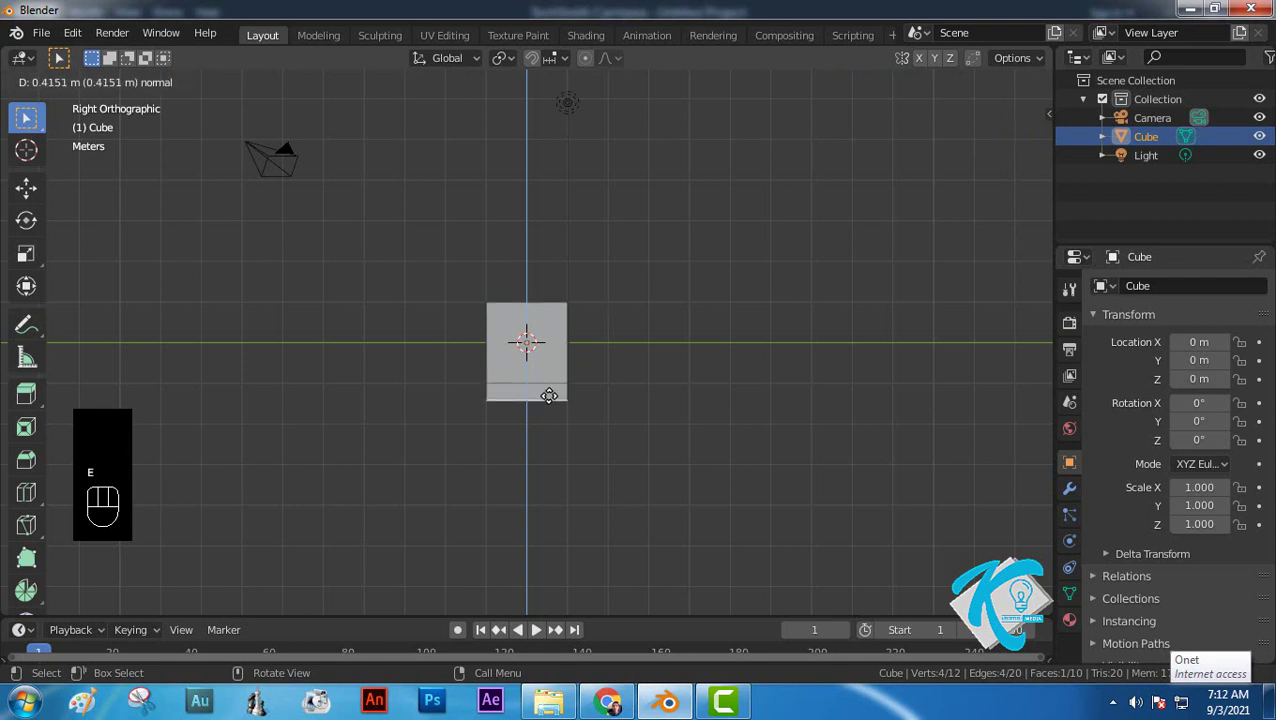
{"action": "left_click", "coordinate": [549, 396]}
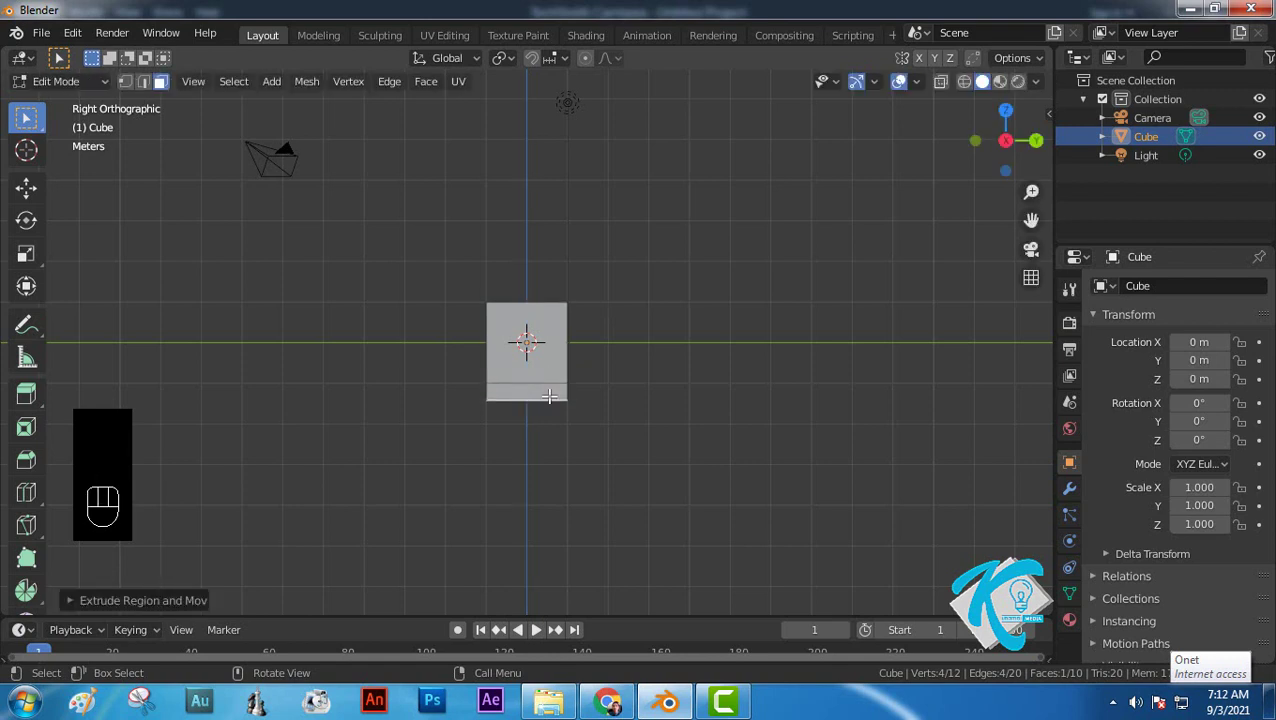
{"action": "scroll", "coordinate": [549, 396], "scroll_direction": "up", "scroll_amount": 3}
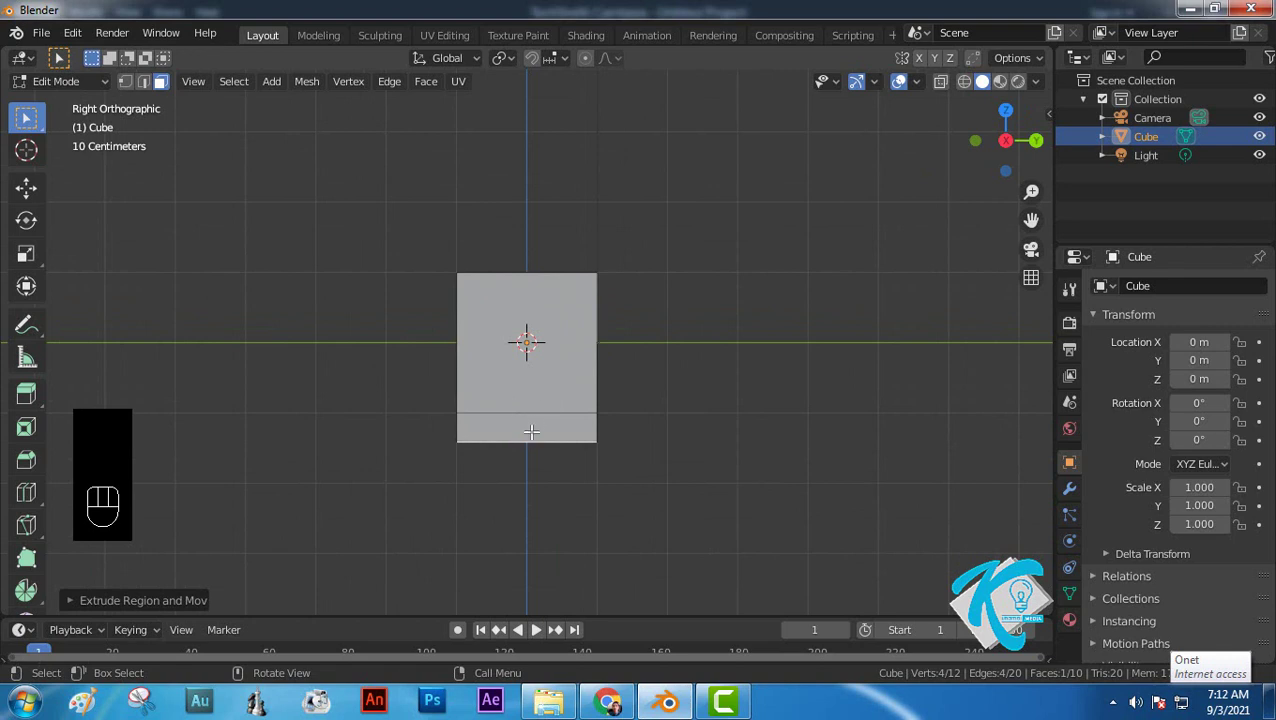
{"action": "key", "text": "s"}
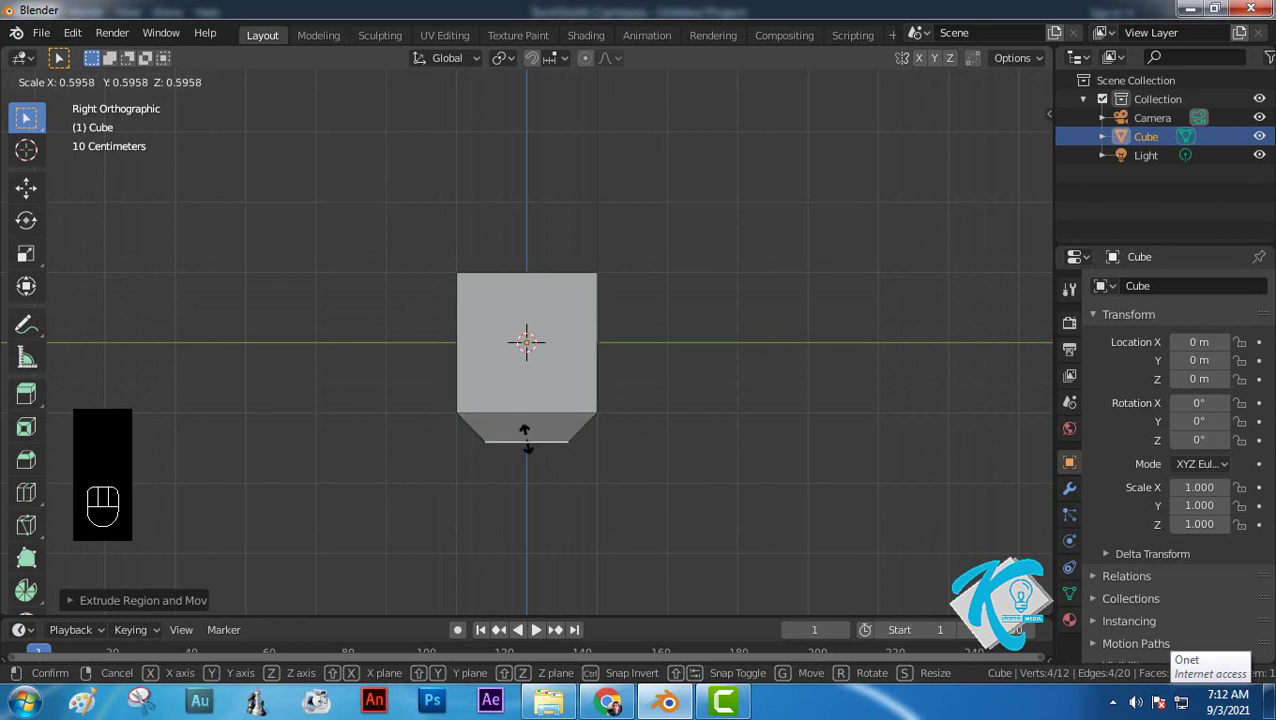
{"action": "left_click", "coordinate": [527, 440]}
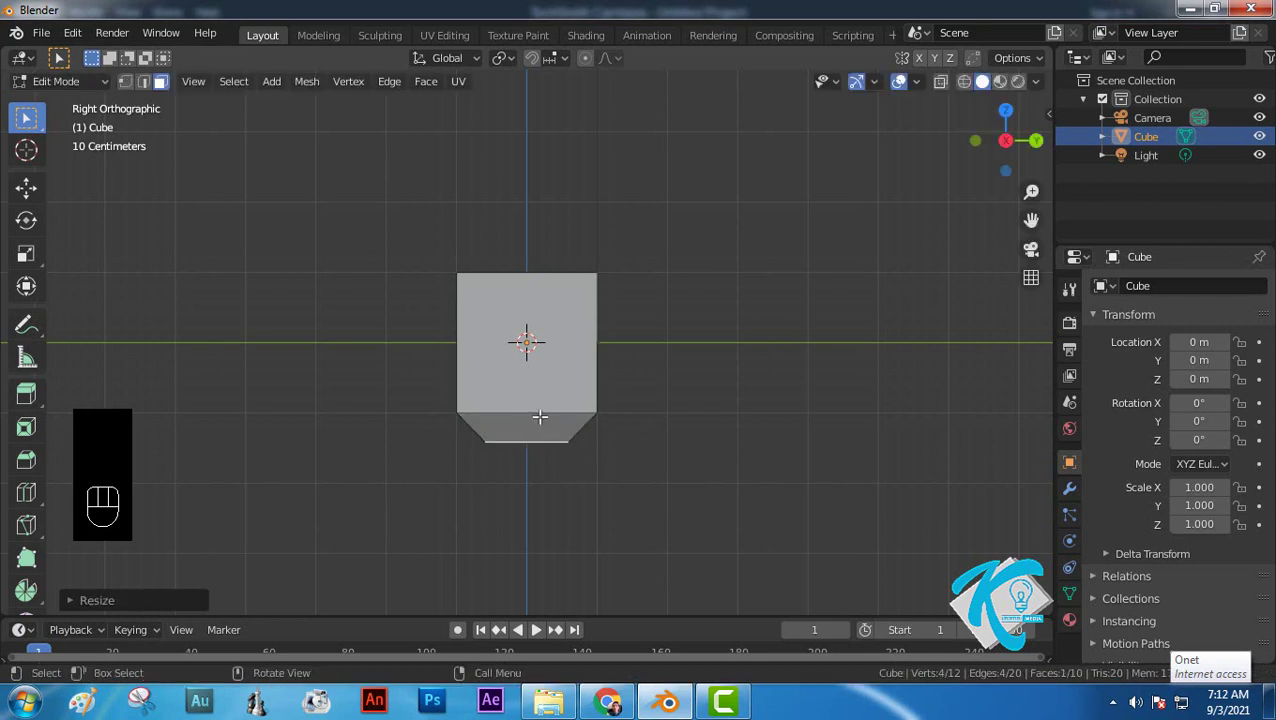
Step: Extrude the narrowed bottom face straight down about 1 m to form a neck
{"action": "middle_click_drag", "start_coordinate": [577, 419], "coordinate": [607, 294], "text": "shift"}
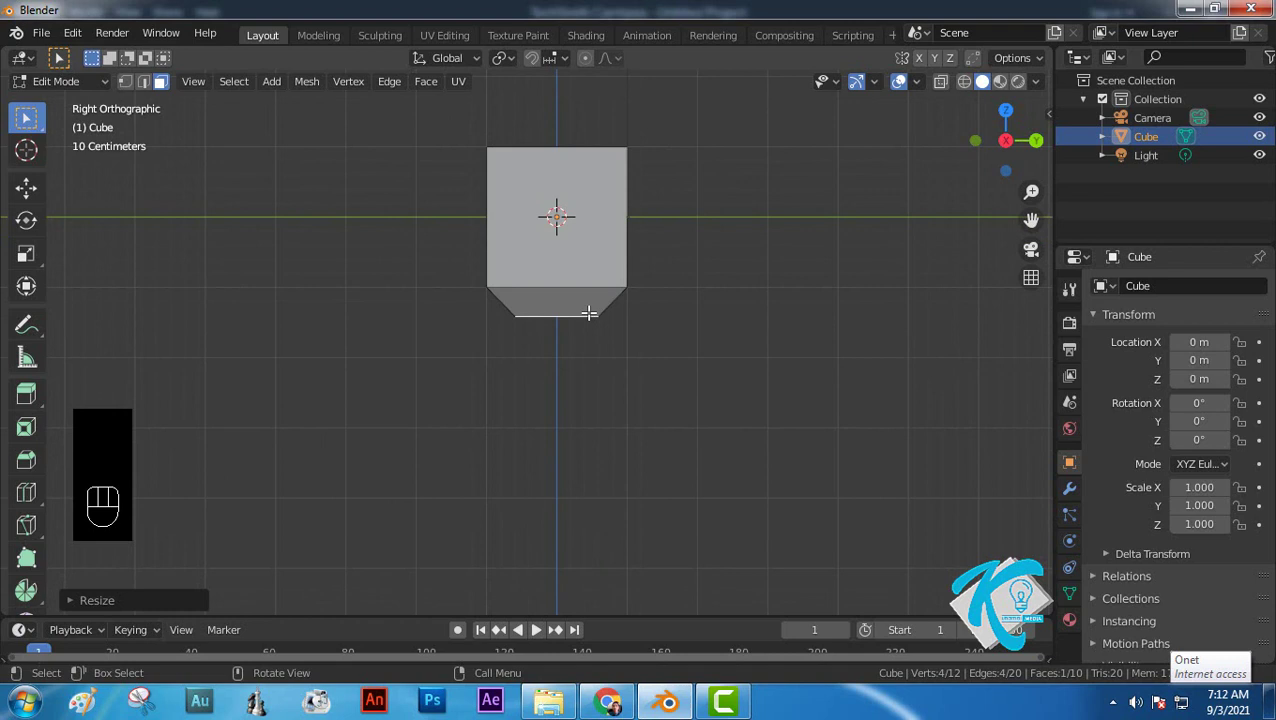
{"action": "key", "text": "e"}
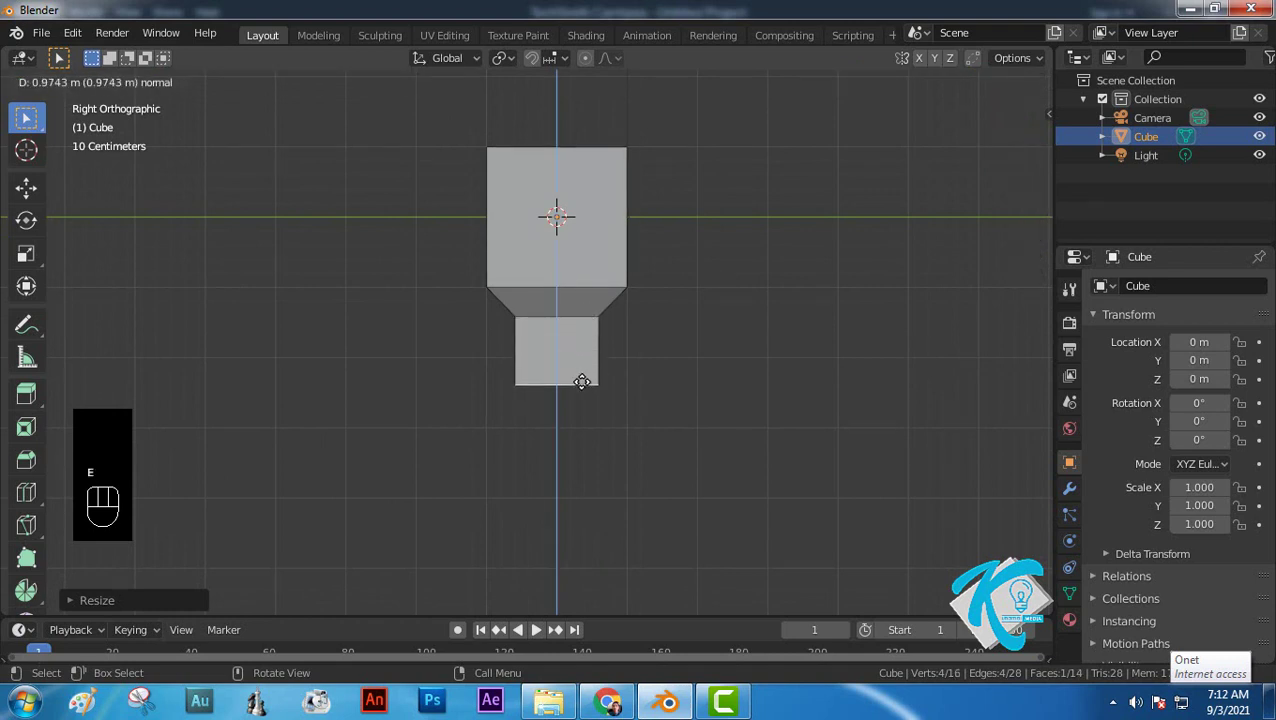
{"action": "left_click", "coordinate": [581, 388]}
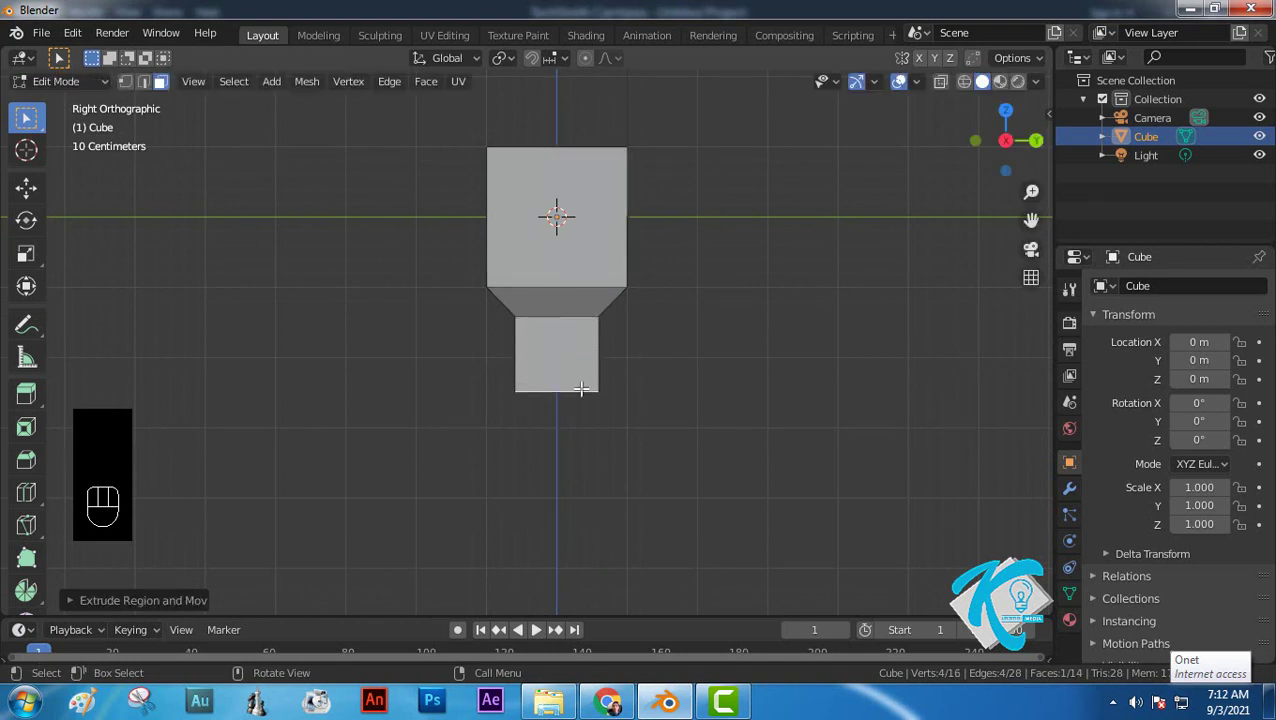
Step: Extrude a short section below the neck and scale its bottom face to about 1.82 to form a flared base
{"action": "key", "text": "e"}
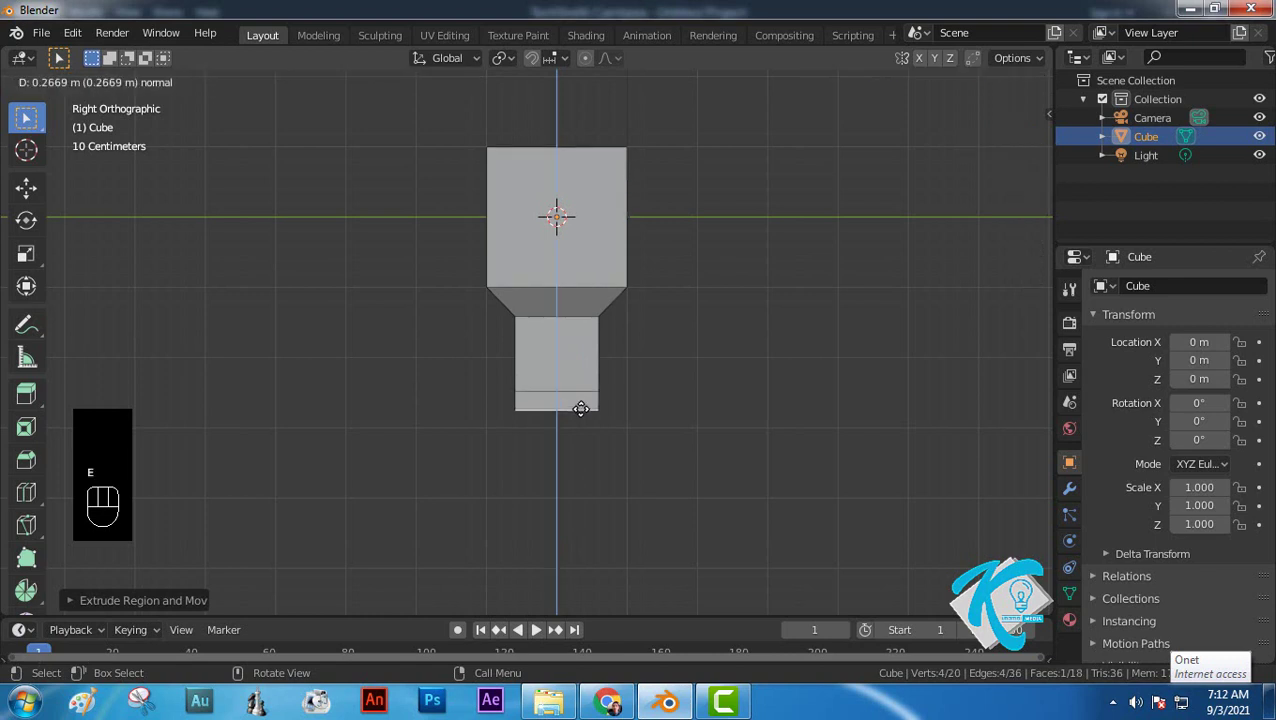
{"action": "left_click", "coordinate": [581, 418]}
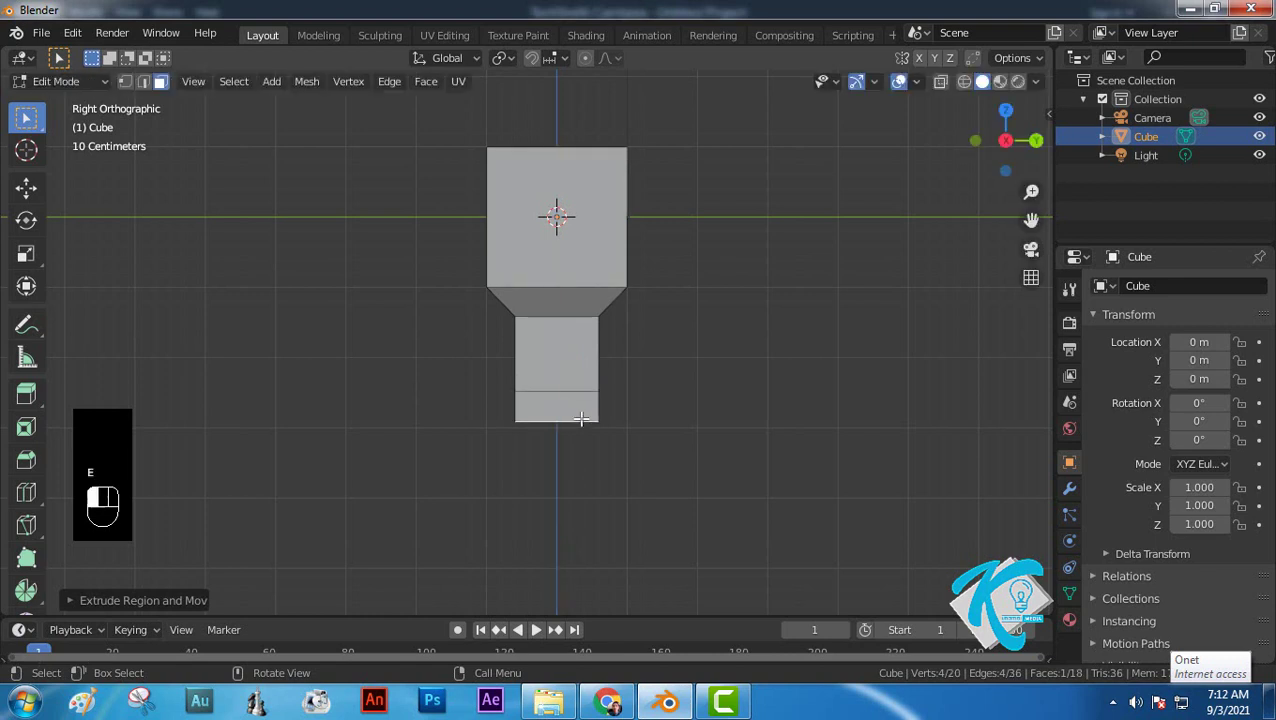
{"action": "key", "text": "s"}
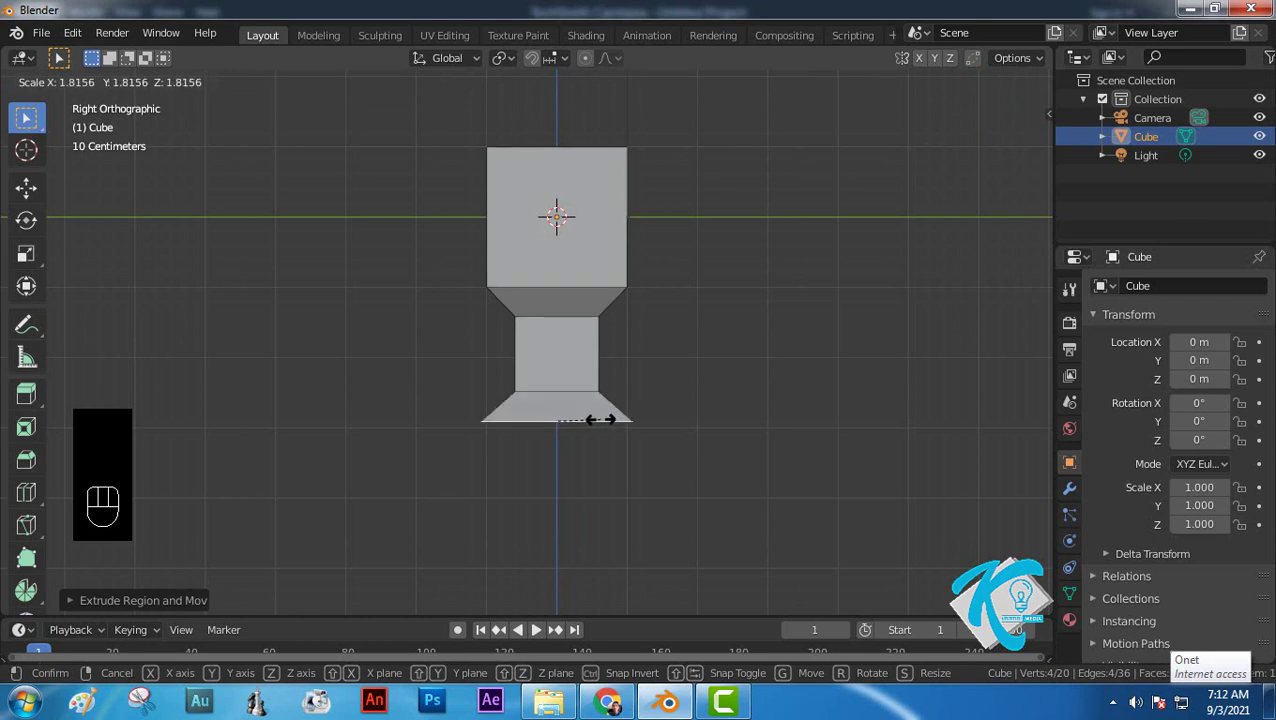
{"action": "left_click", "coordinate": [600, 420]}
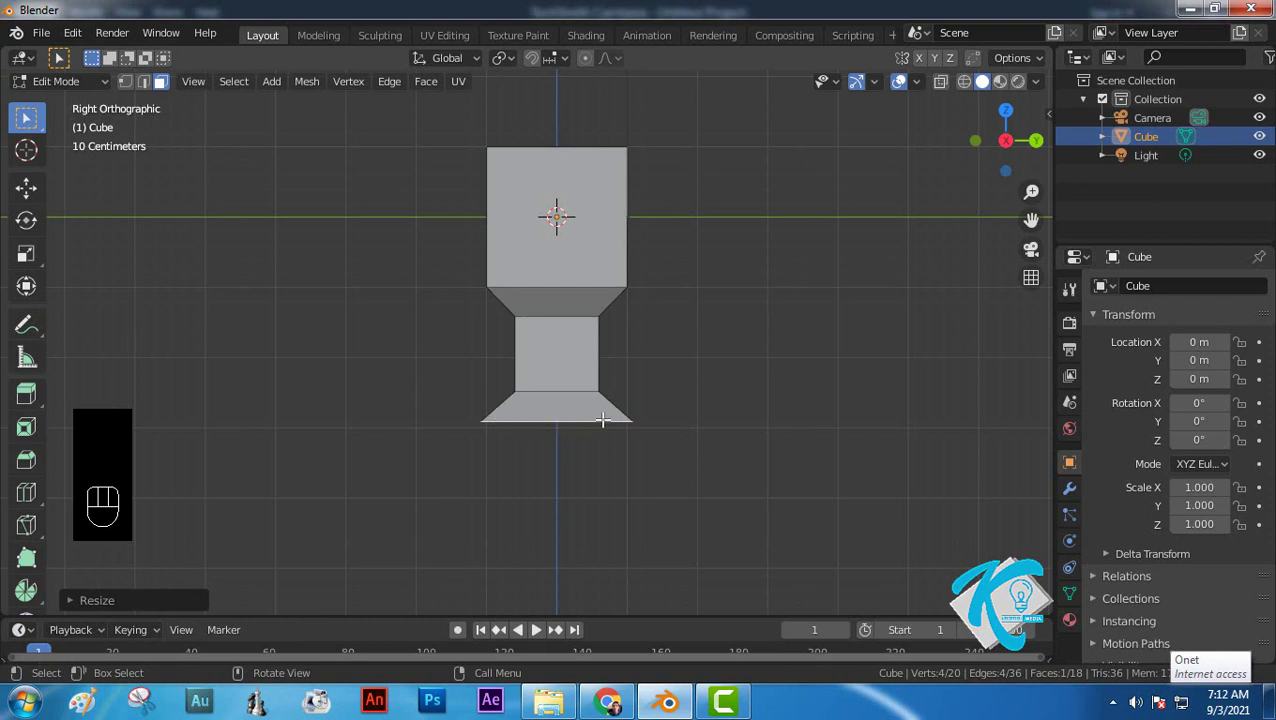
Step: Add two loop cuts in each direction to divide the bottom face into a 3 by 3 grid, and switch to face selection
{"action": "middle_click_drag", "start_coordinate": [576, 412], "coordinate": [538, 390]}
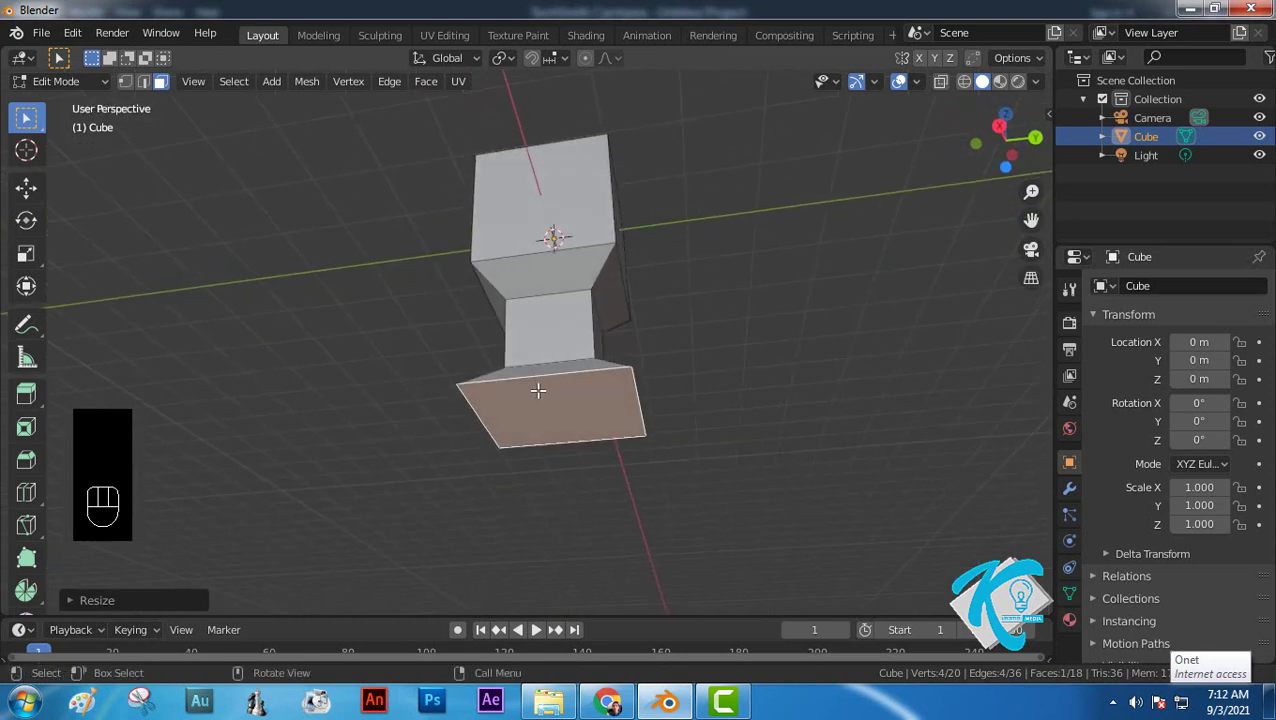
{"action": "key", "text": "ctrl+r"}
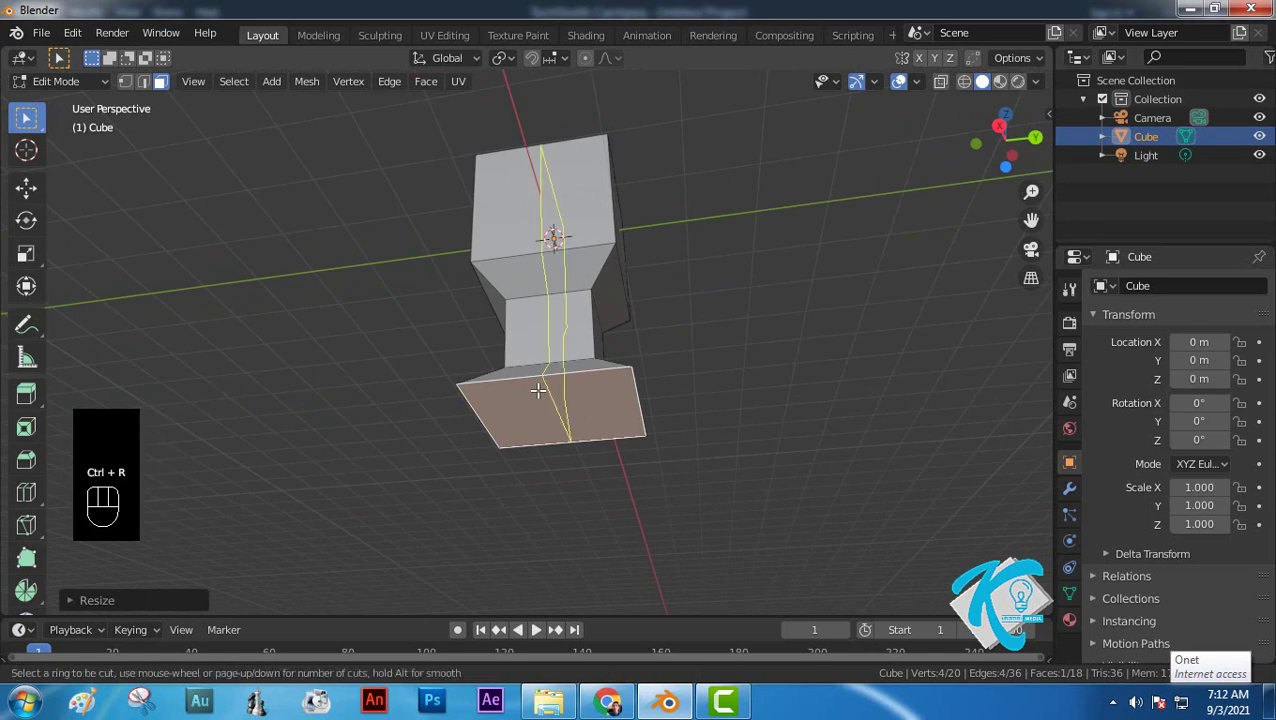
{"action": "scroll", "coordinate": [538, 390], "scroll_direction": "up", "scroll_amount": 1}
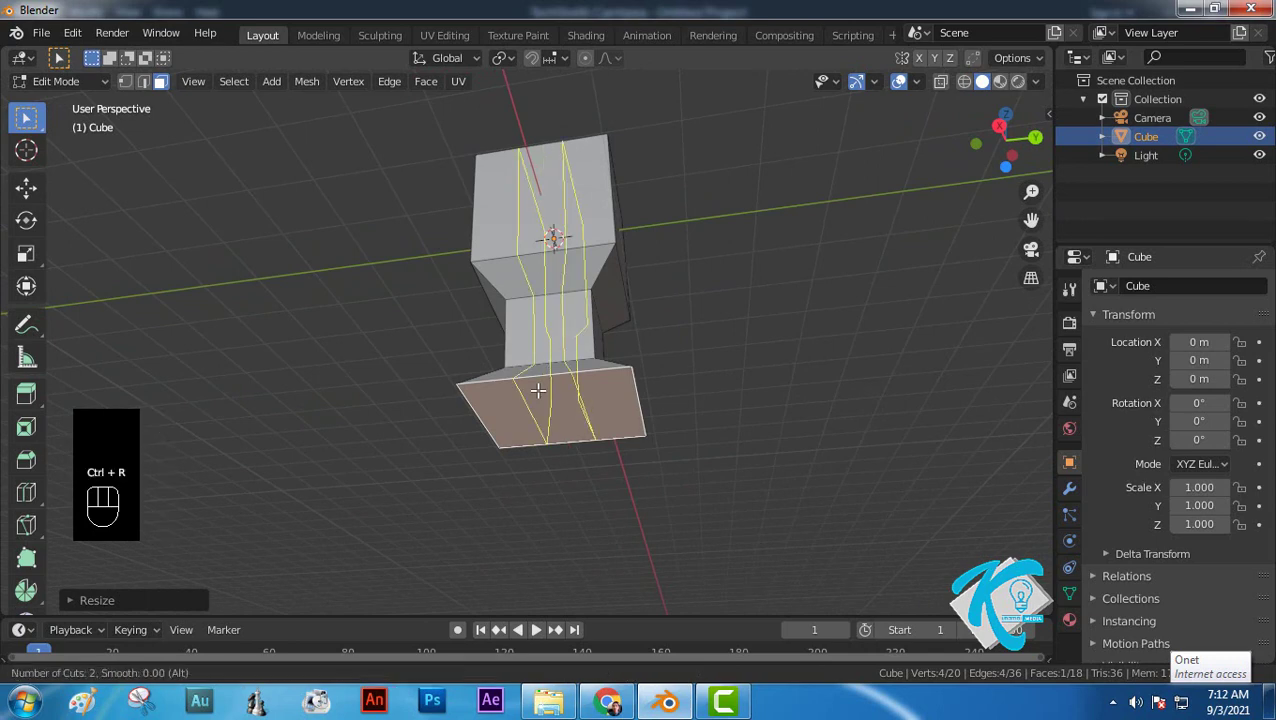
{"action": "left_click", "coordinate": [536, 388]}
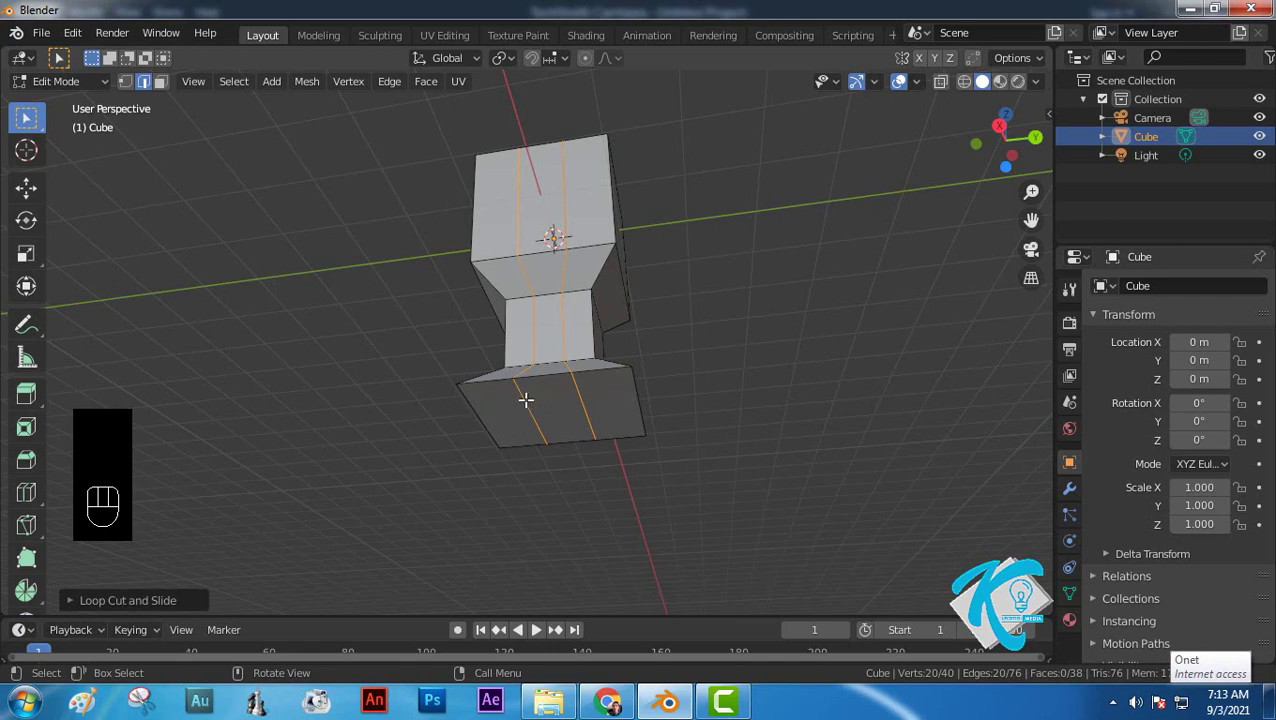
{"action": "key", "text": "ctrl+r"}
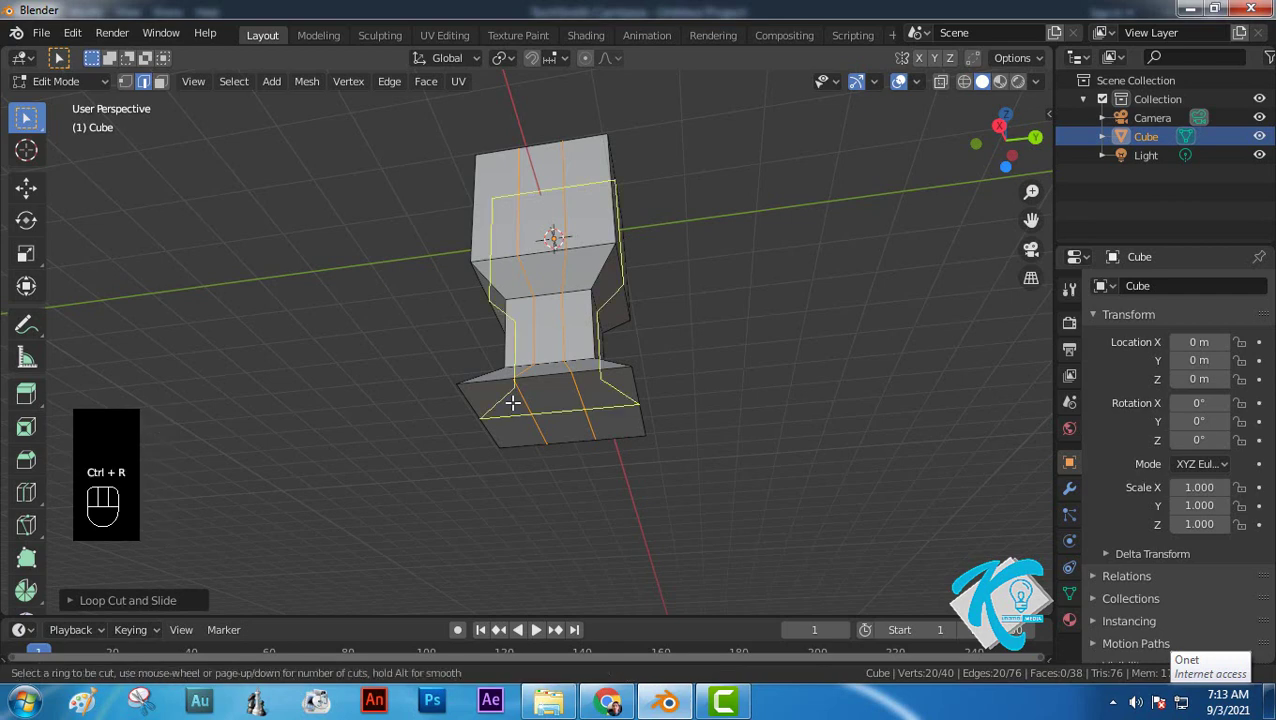
{"action": "scroll", "coordinate": [513, 403], "scroll_direction": "up", "scroll_amount": 1}
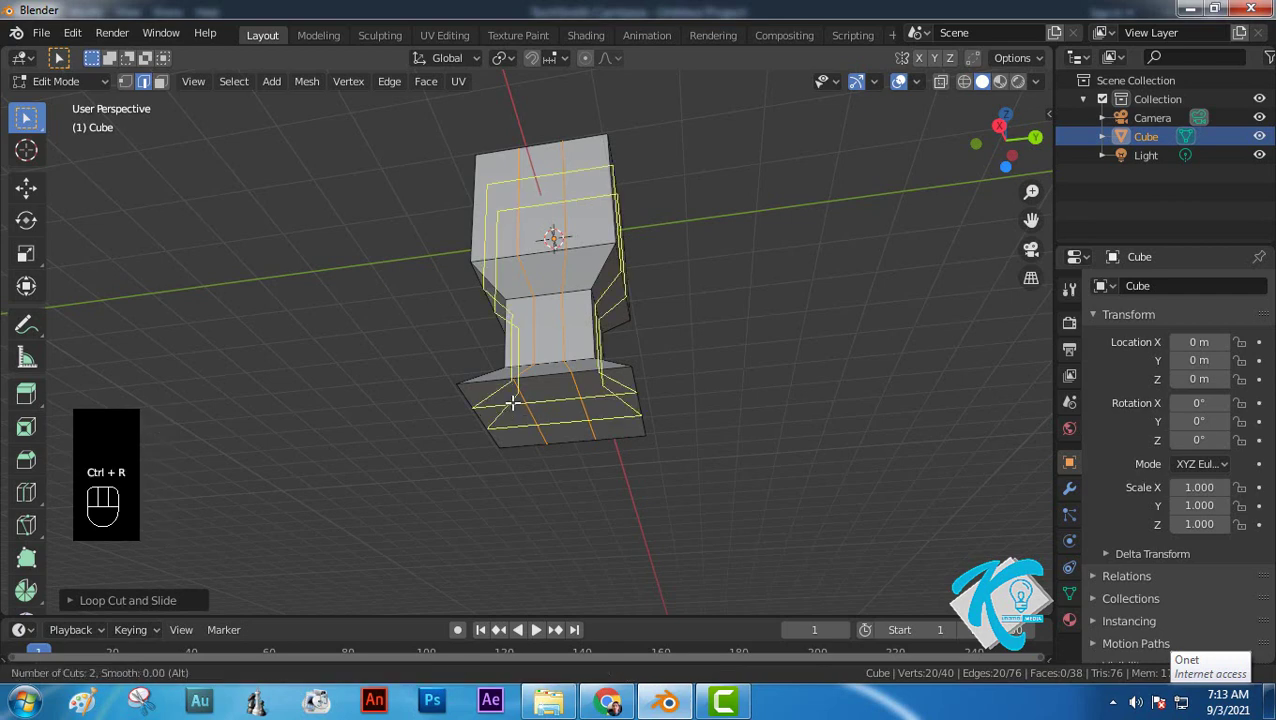
{"action": "left_click", "coordinate": [513, 403]}
{"action": "left_click", "coordinate": [513, 403]}
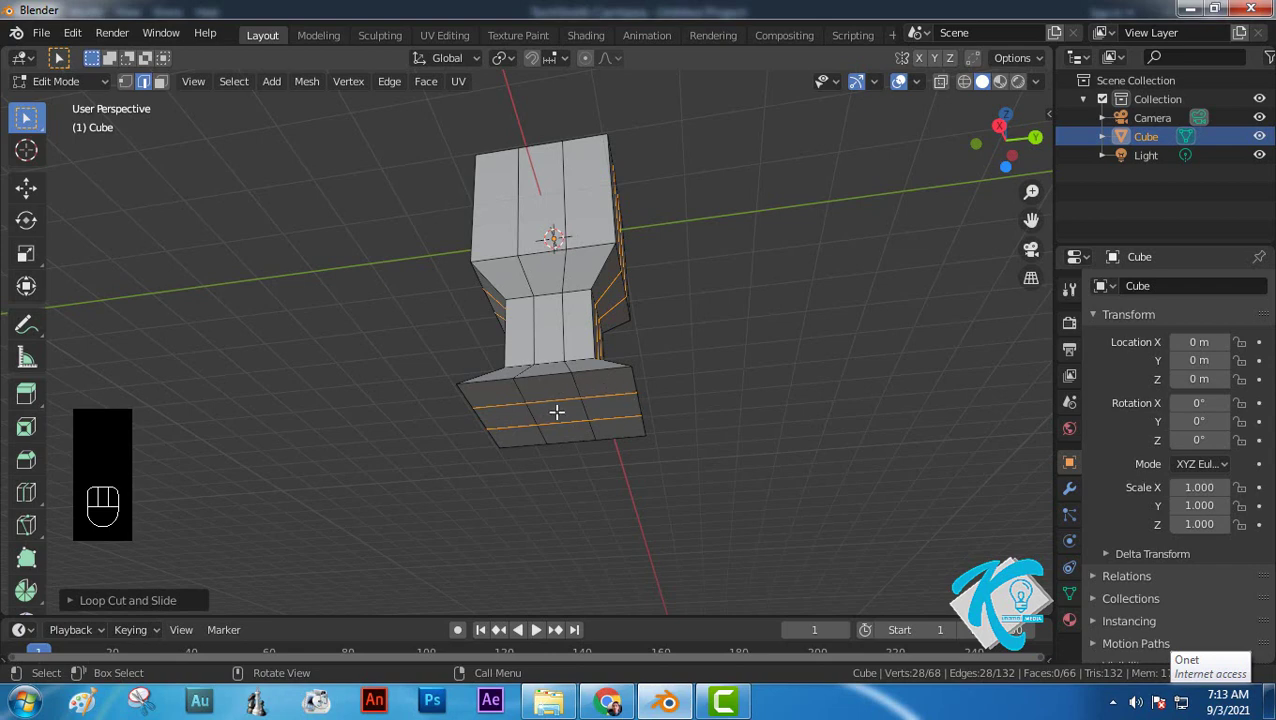
{"action": "left_click", "coordinate": [160, 81]}
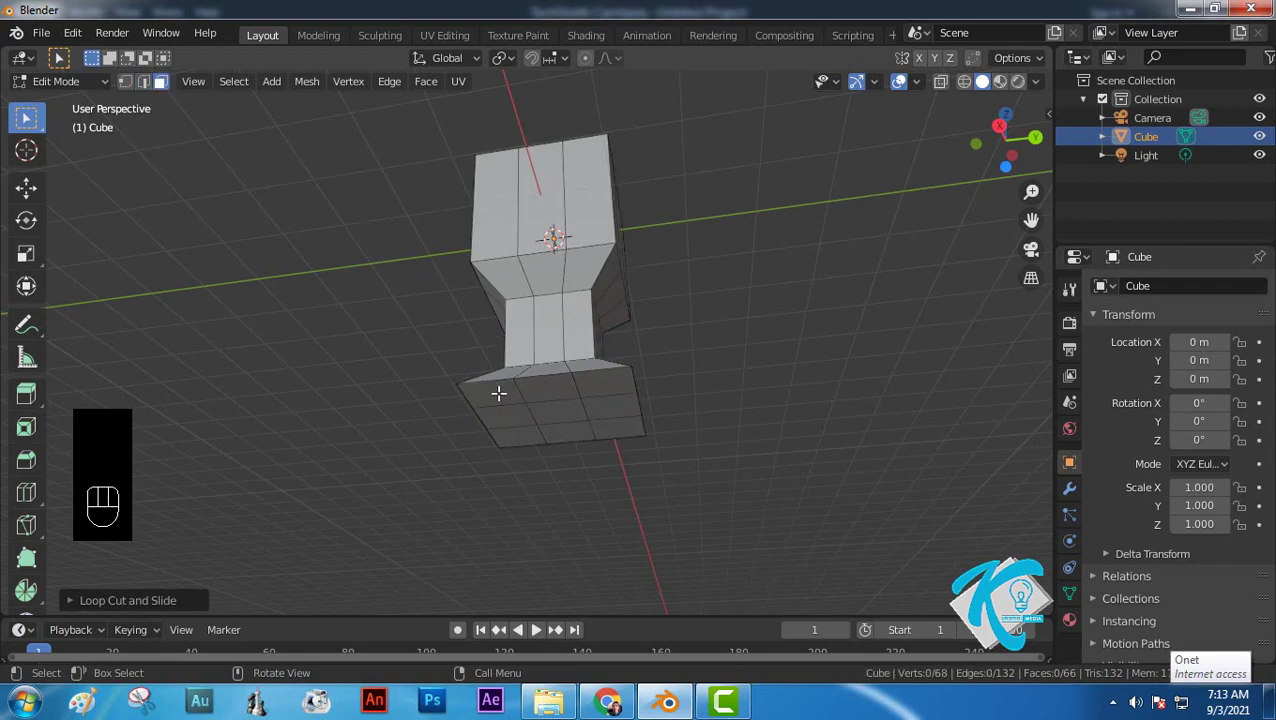
{"action": "left_click", "coordinate": [498, 393]}
{"action": "left_click", "coordinate": [545, 387], "text": "shift"}
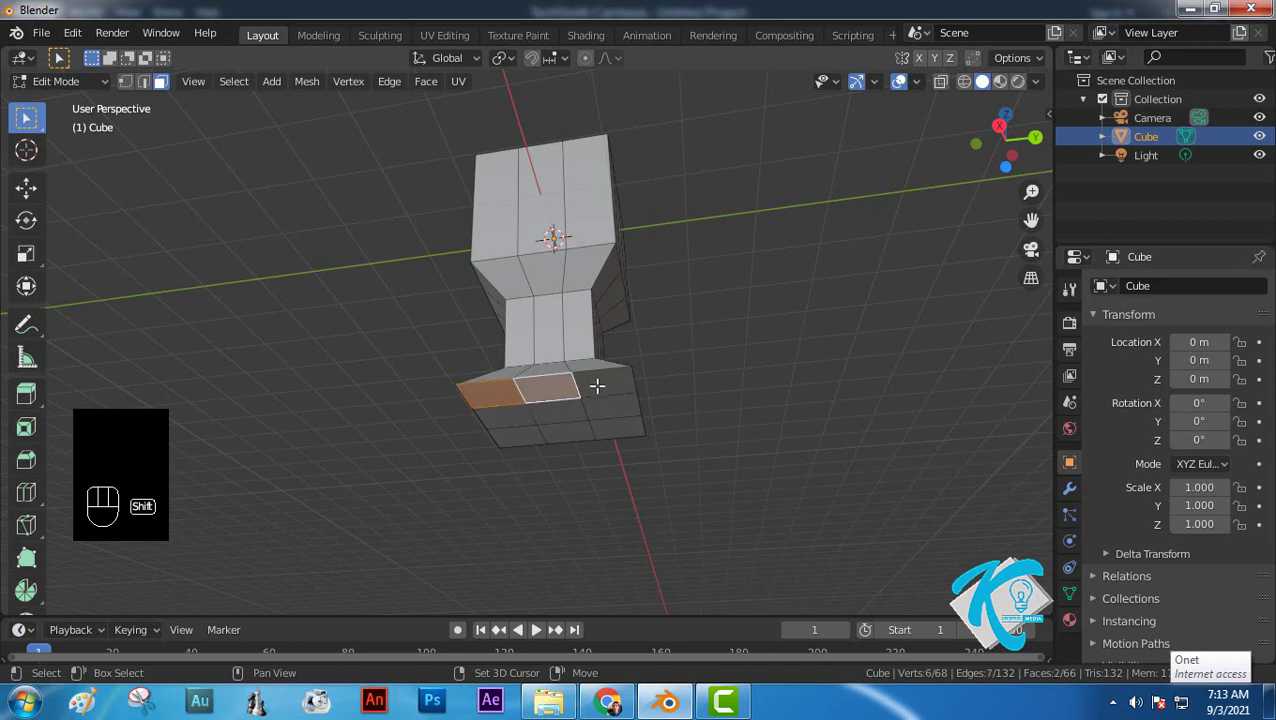
{"action": "left_click", "coordinate": [600, 389], "text": "shift"}
{"action": "left_click", "coordinate": [601, 400], "text": "shift"}
{"action": "left_click", "coordinate": [601, 425], "text": "shift"}
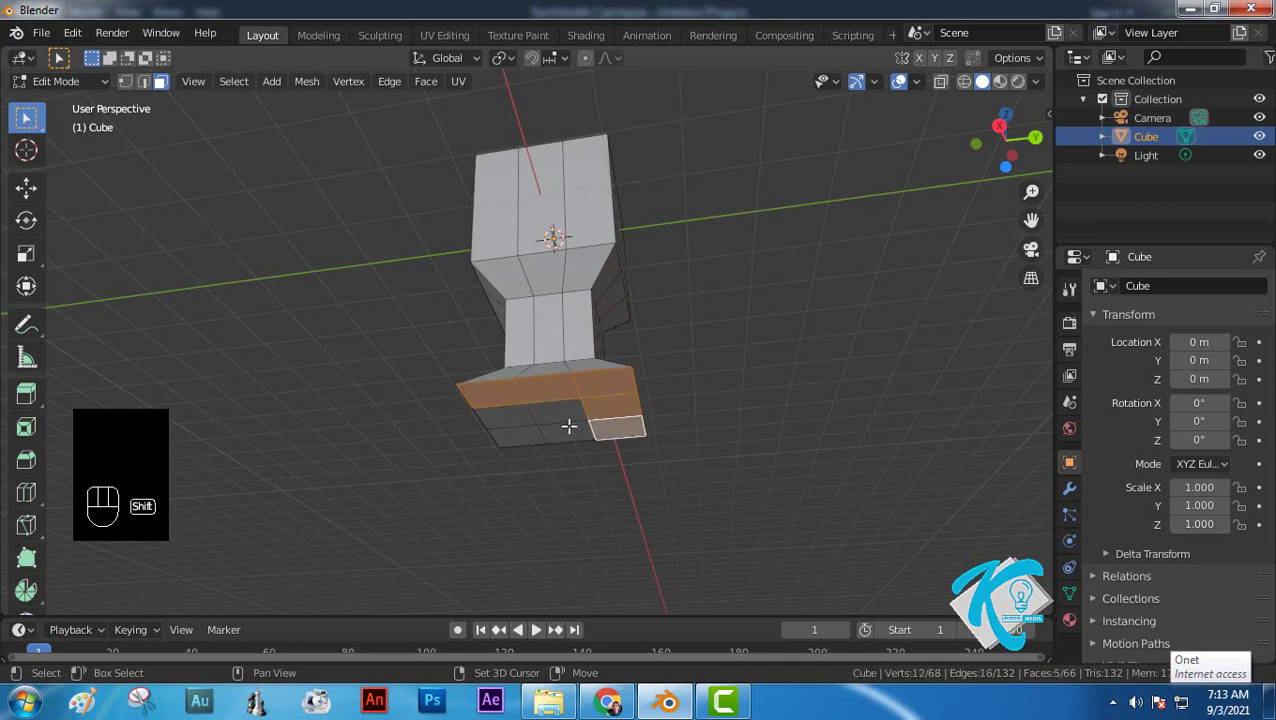
{"action": "left_click", "coordinate": [565, 427], "text": "shift"}
{"action": "left_click", "coordinate": [516, 435], "text": "shift"}
{"action": "left_click", "coordinate": [503, 412], "text": "shift"}
{"action": "left_click", "coordinate": [549, 408], "text": "shift"}
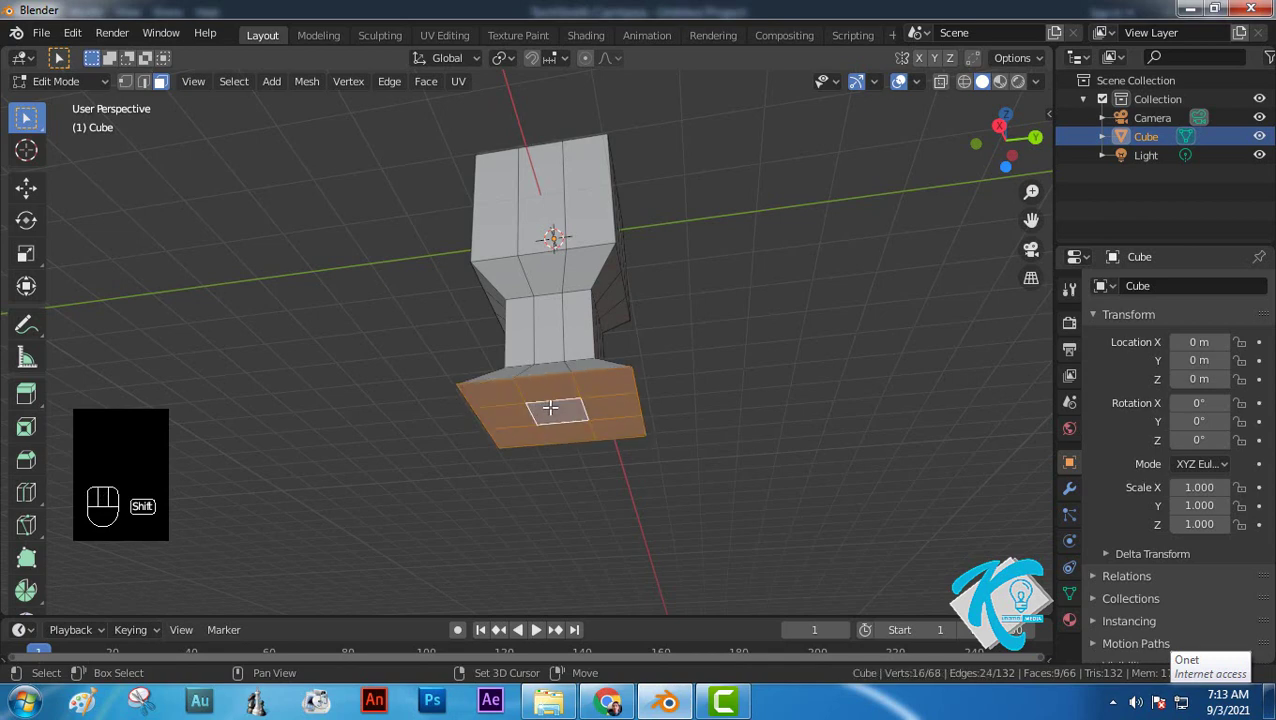
{"action": "left_click", "coordinate": [801, 303]}
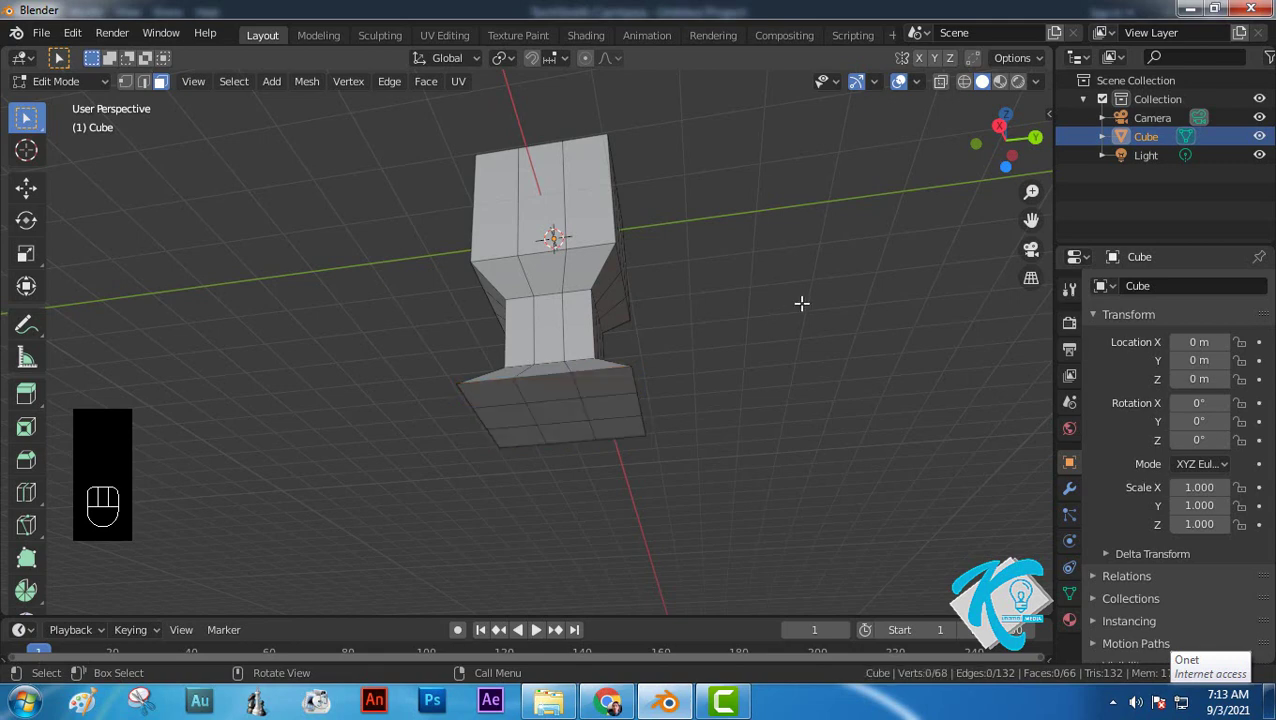
Step: Select the centre face of the bottom grid, grow the selection to all nine faces, and dissolve them into one face
{"action": "left_click", "coordinate": [559, 410]}
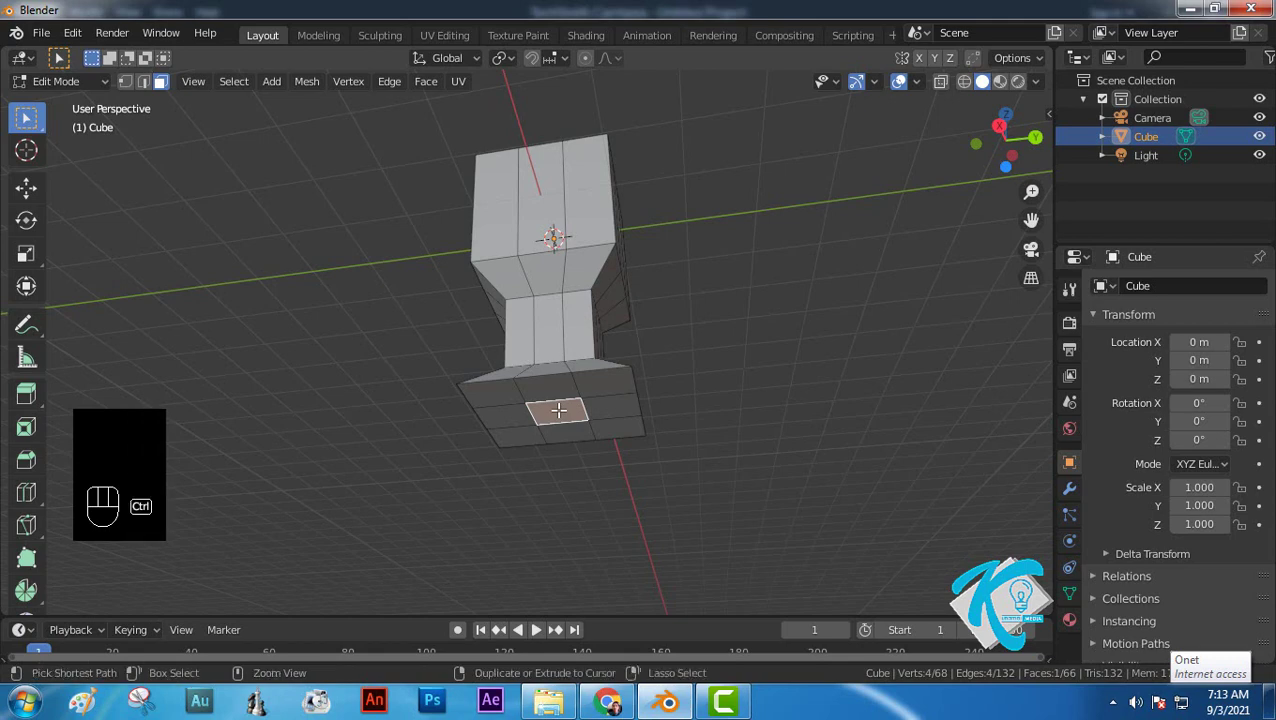
{"action": "key", "text": "ctrl+KP_Add"}
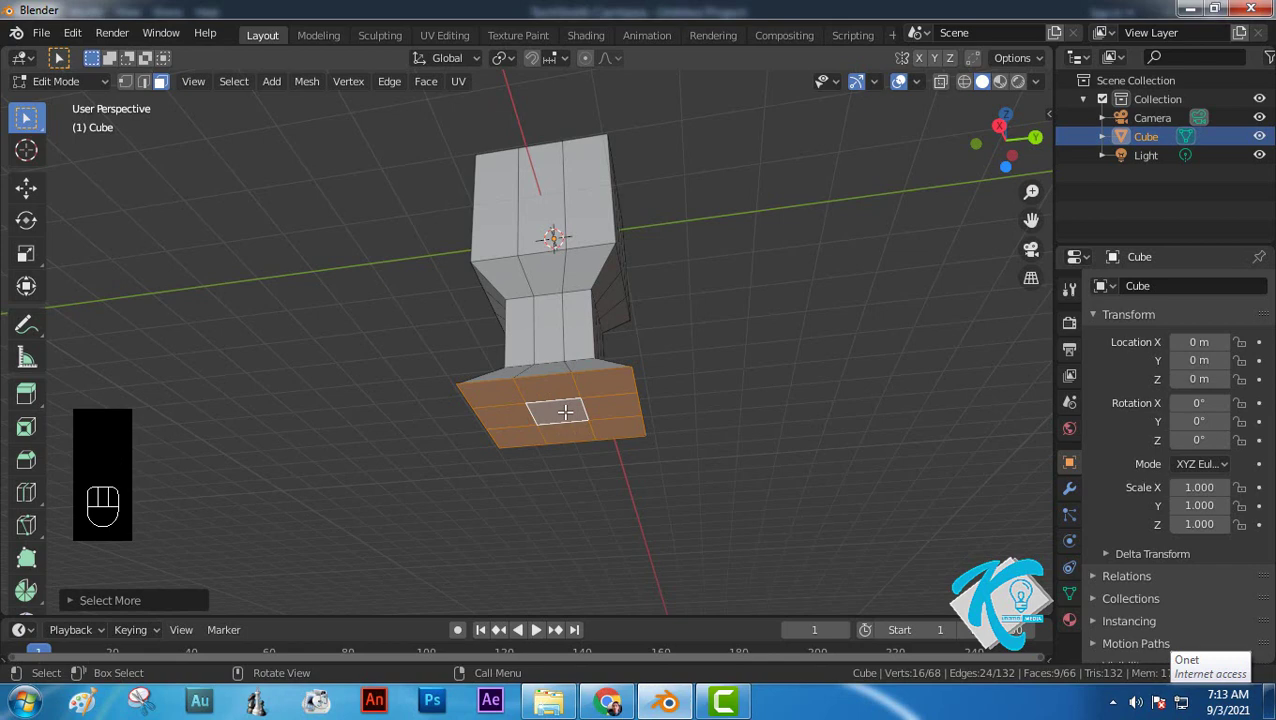
{"action": "key", "text": "x"}
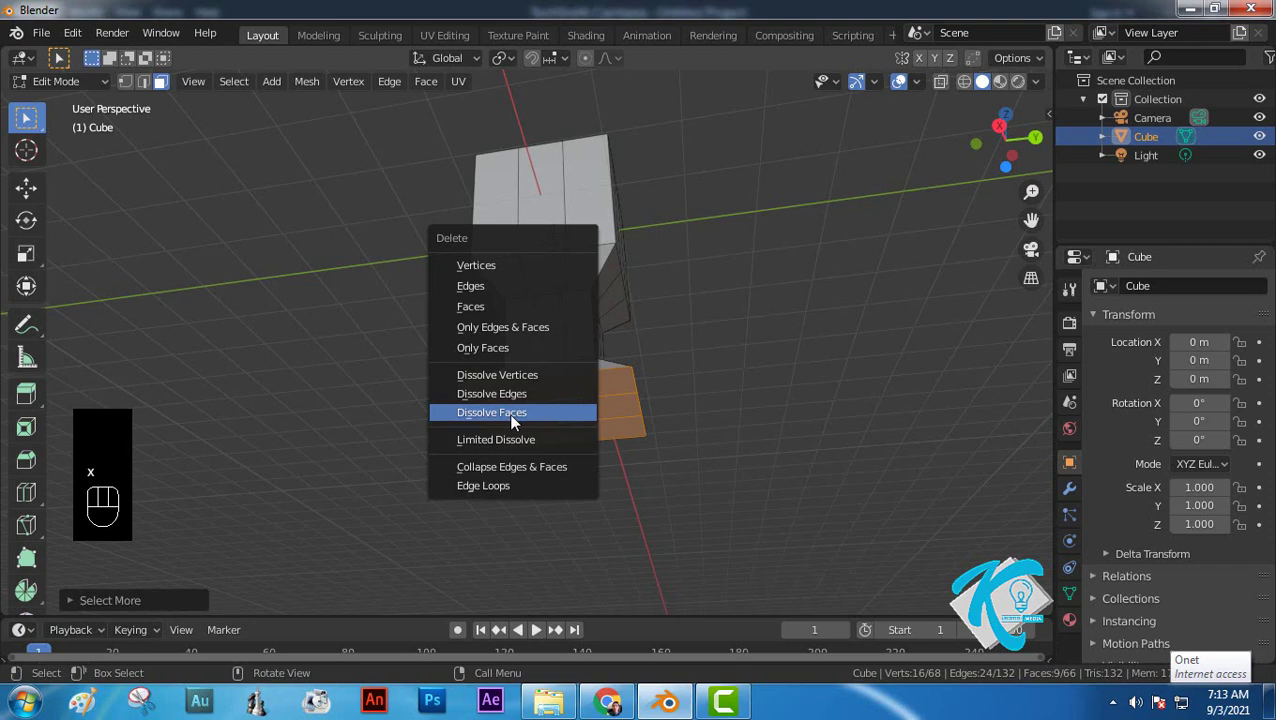
{"action": "left_click", "coordinate": [510, 414]}
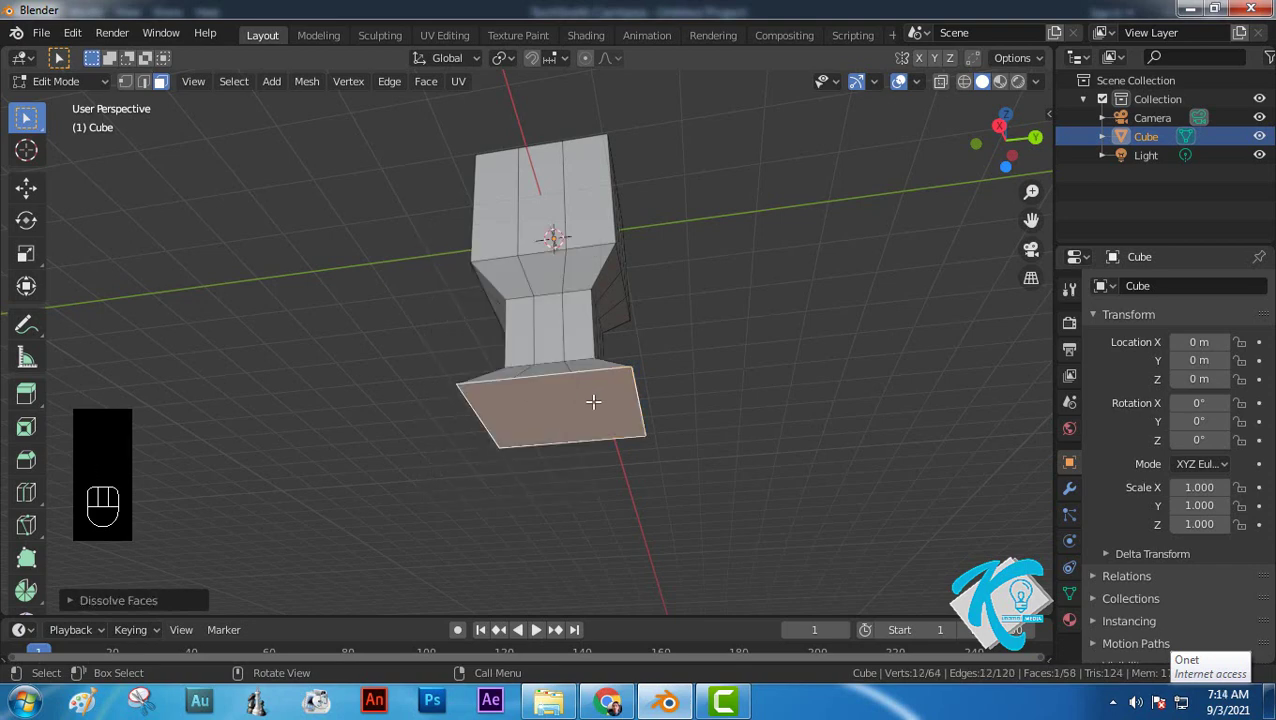
Step: Apply To Sphere to the dissolved bottom face with a factor of 1 to round its outline
{"action": "left_click", "coordinate": [306, 84]}
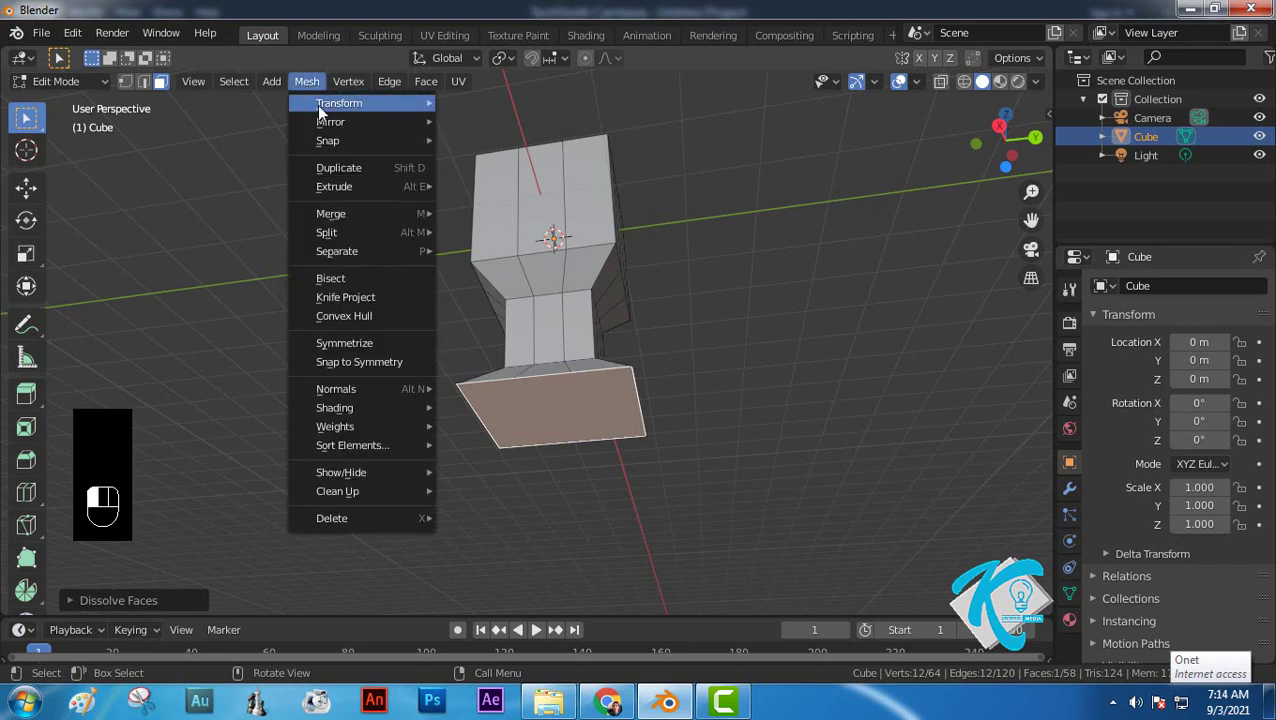
{"action": "mouse_move", "coordinate": [330, 105]}
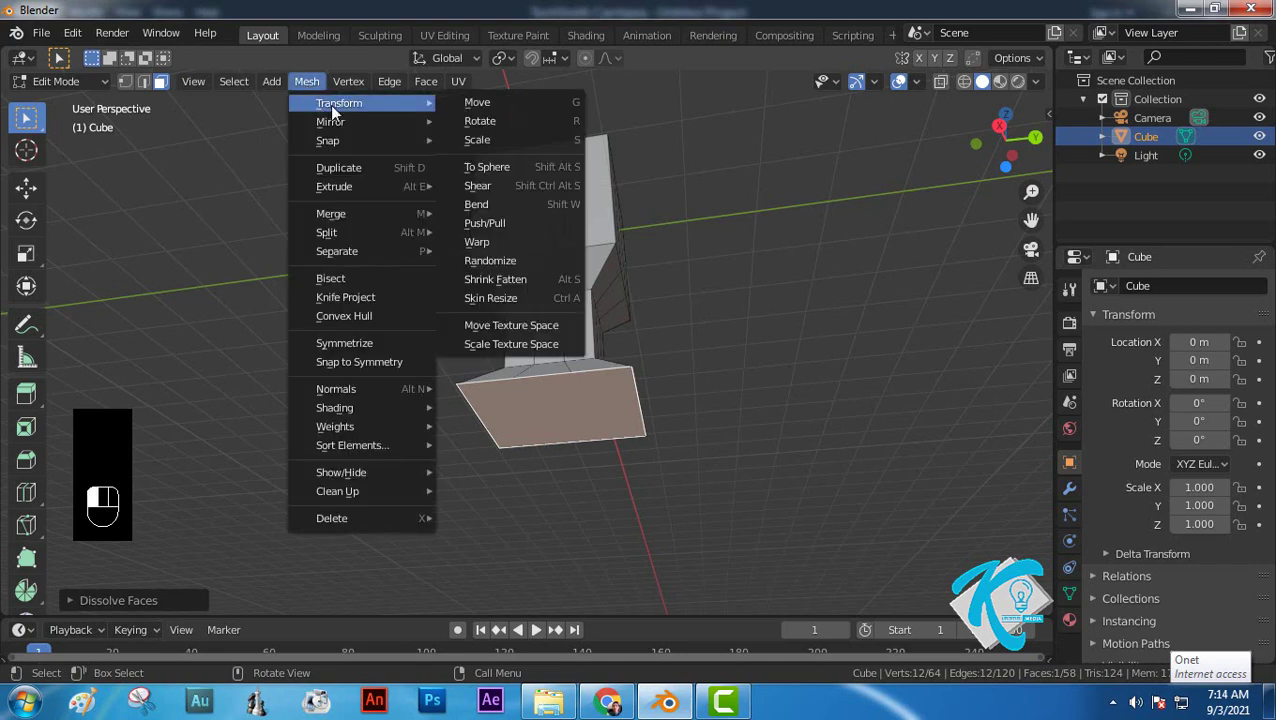
{"action": "left_click", "coordinate": [513, 167]}
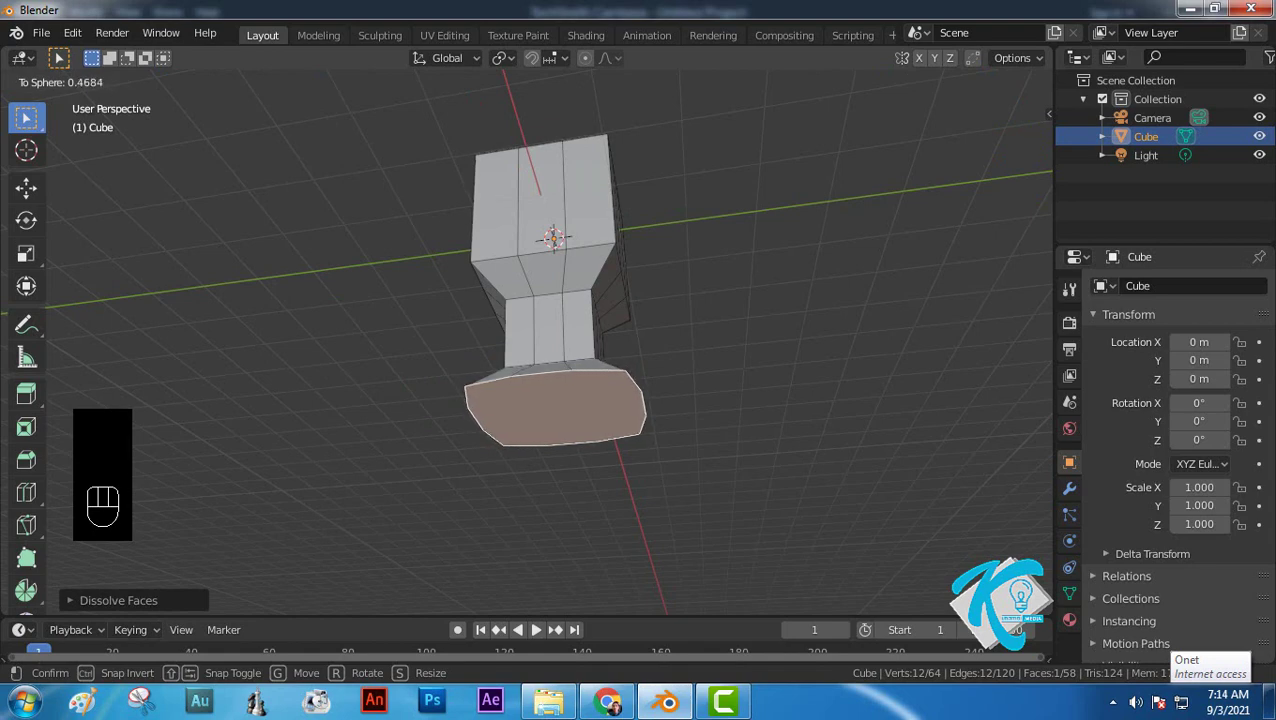
{"action": "left_click", "coordinate": [760, 370]}
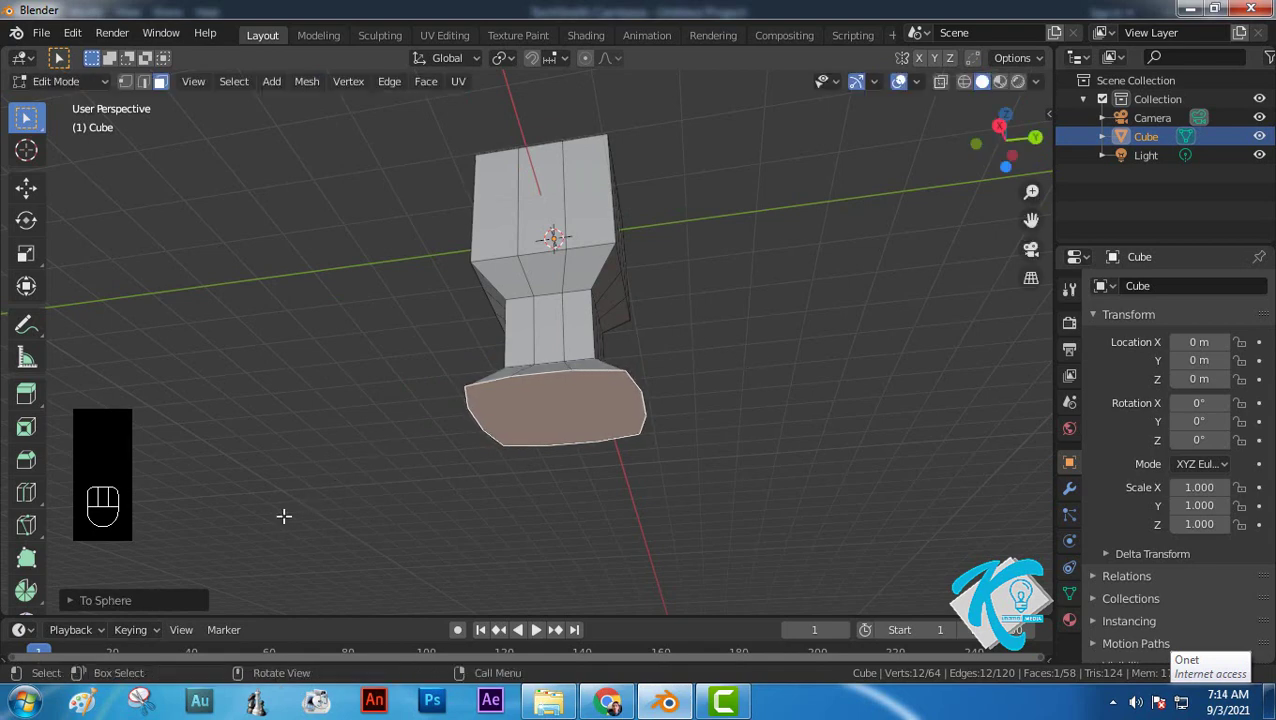
{"action": "left_click", "coordinate": [113, 597]}
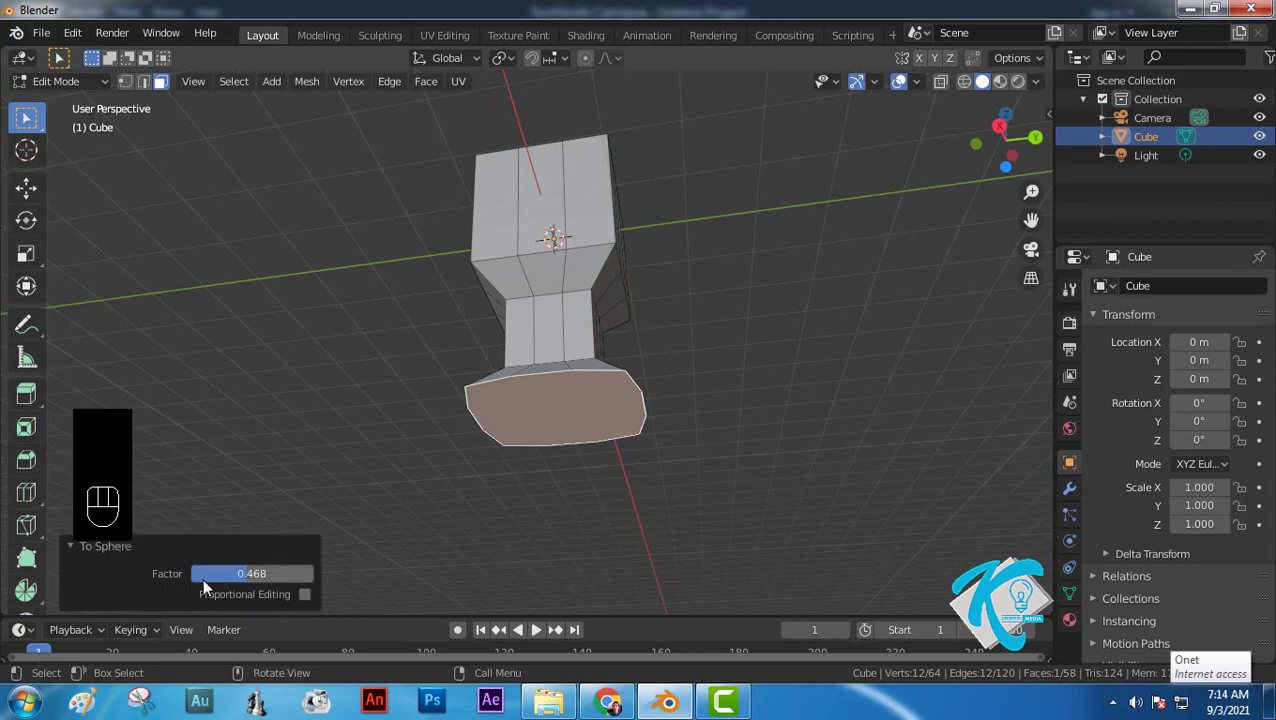
{"action": "left_click", "coordinate": [229, 573]}
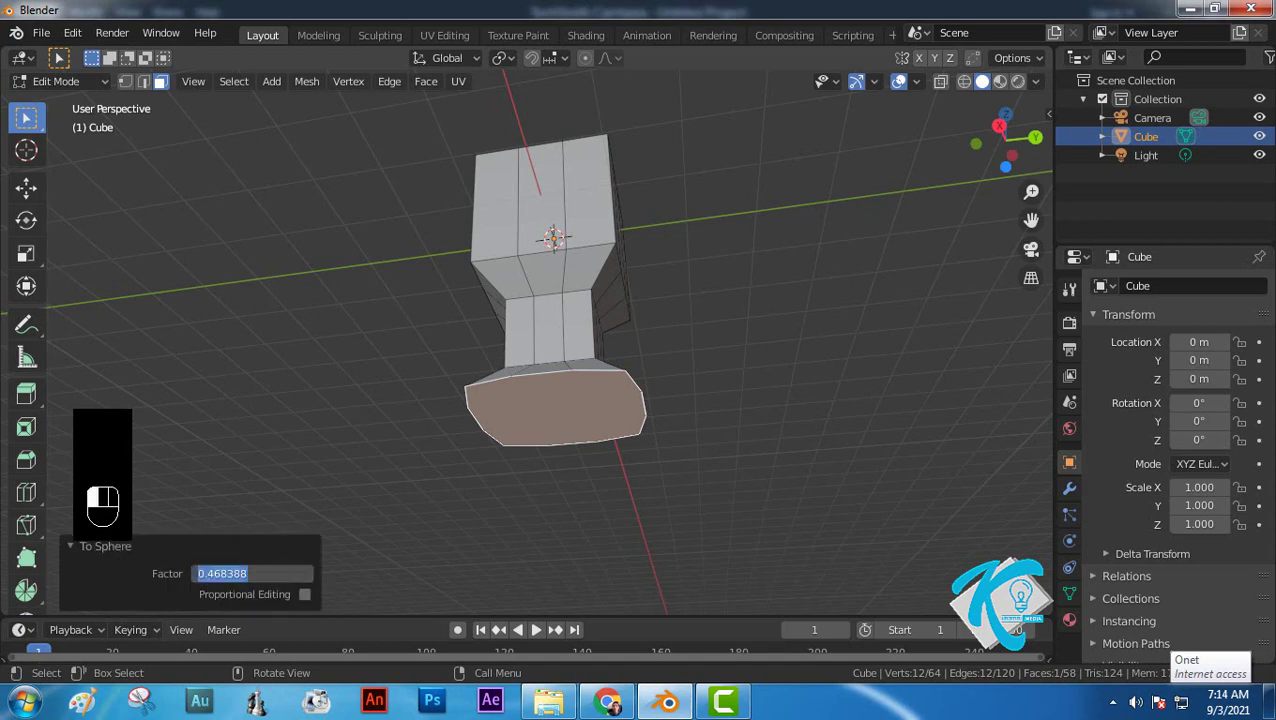
{"action": "type", "text": "1"}
{"action": "key", "text": "Return"}
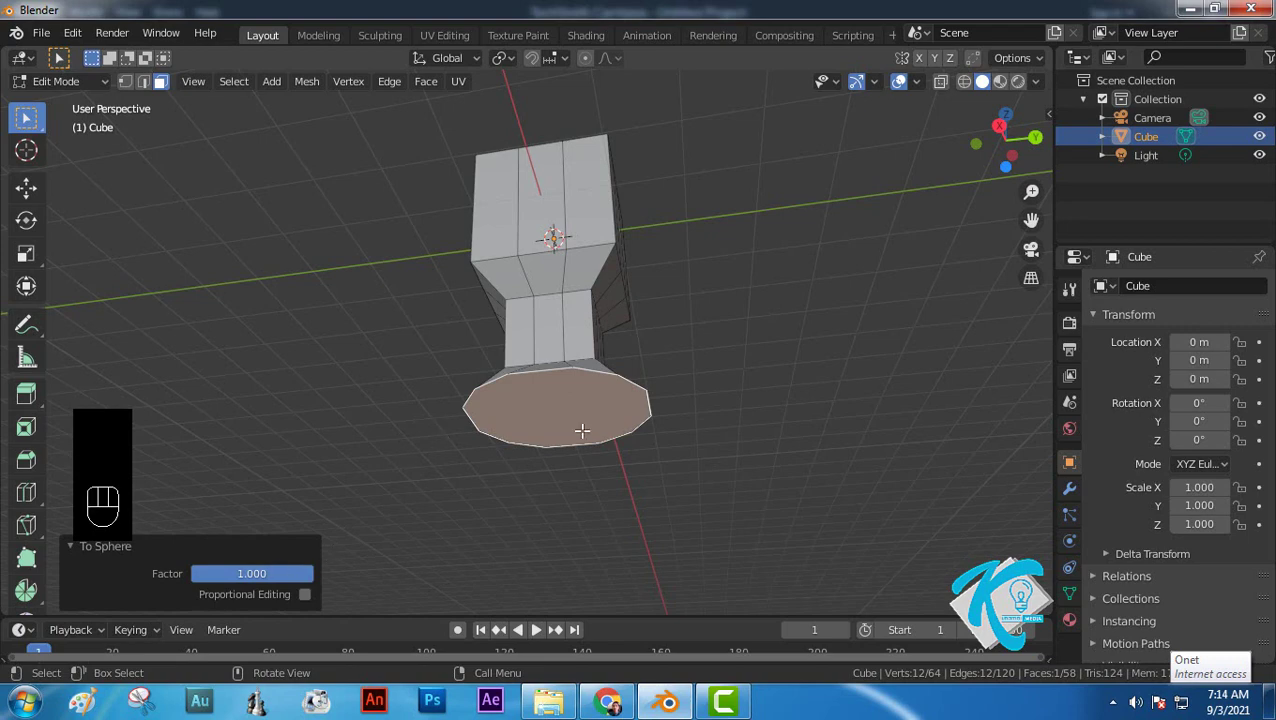
Step: In the right orthographic view, extrude the rounded bottom face straight down about 2.27 m
{"action": "mouse_move", "coordinate": [581, 431]}
{"action": "middle_mouse_down"}
{"action": "mouse_move", "coordinate": [554, 374]}
{"action": "mouse_move", "coordinate": [618, 328]}
{"action": "mouse_move", "coordinate": [603, 444]}
{"action": "mouse_move", "coordinate": [575, 466]}
{"action": "mouse_move", "coordinate": [578, 428]}
{"action": "middle_mouse_up"}
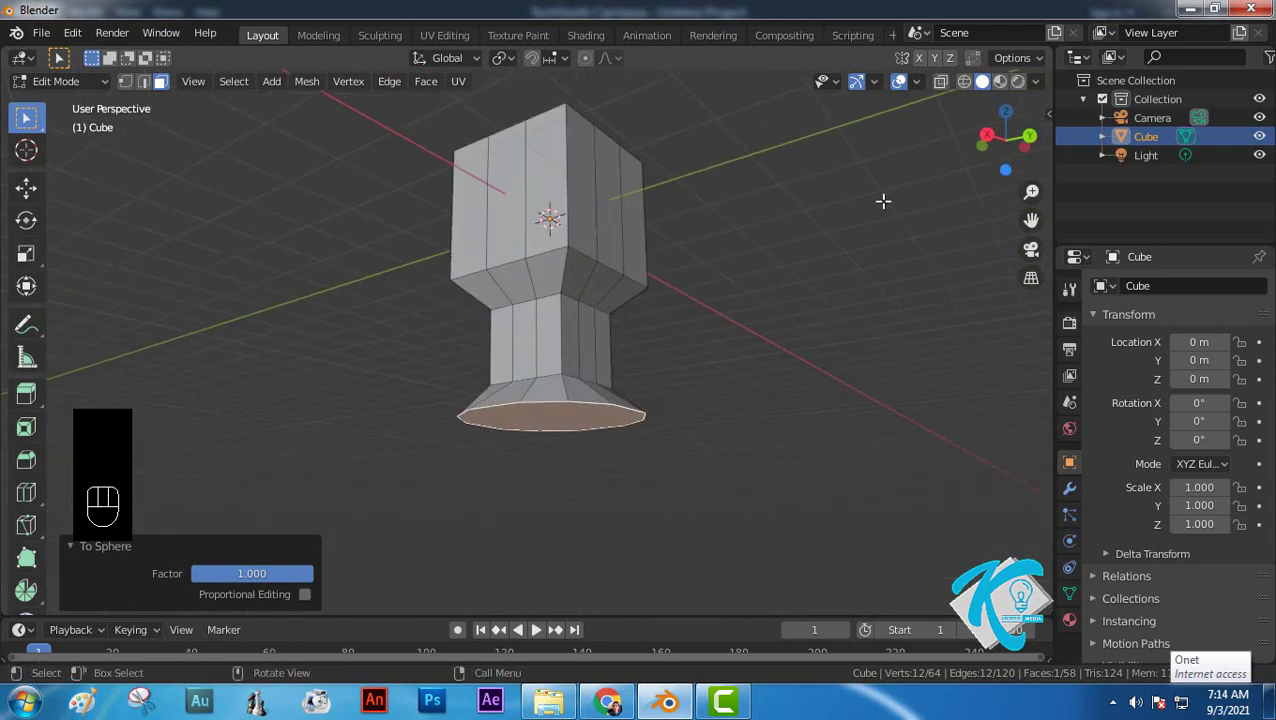
{"action": "left_click", "coordinate": [986, 133]}
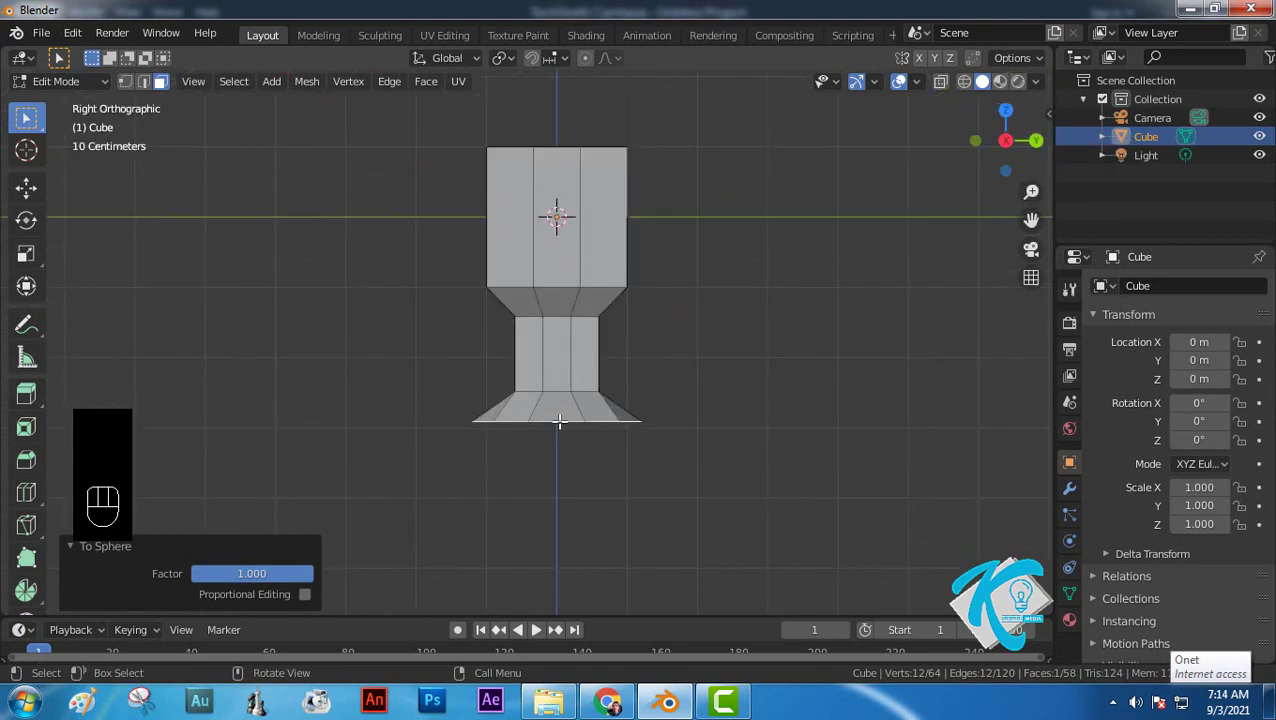
{"action": "key", "text": "e"}
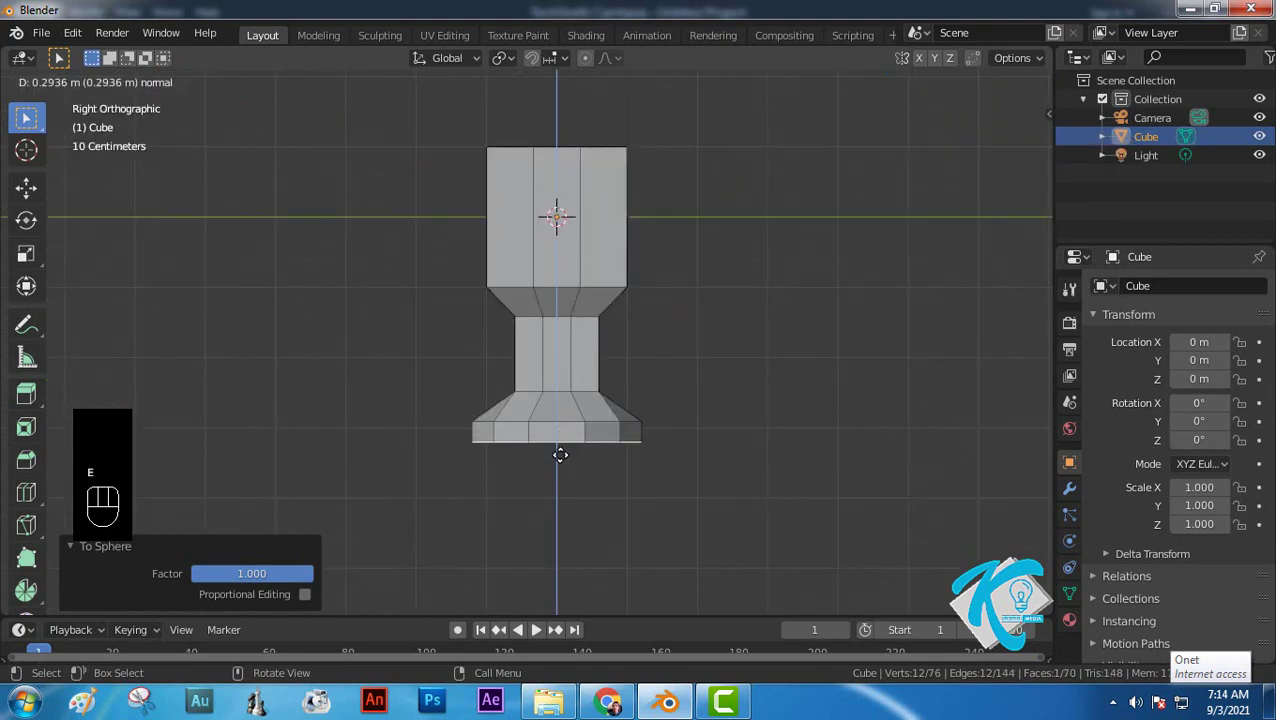
{"action": "left_click", "coordinate": [567, 580]}
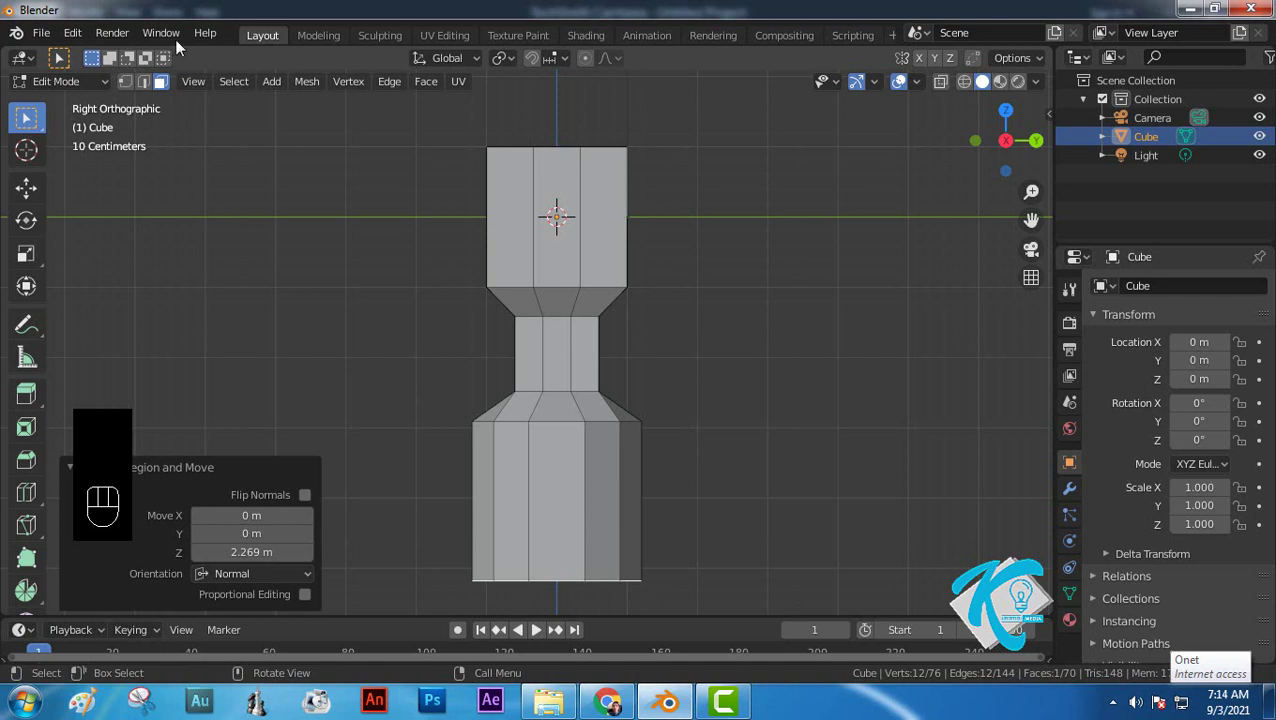
Step: In edge selection, bevel the bottom edge loop of the lower body by about 0.314 m with 3 segments
{"action": "left_click", "coordinate": [143, 82]}
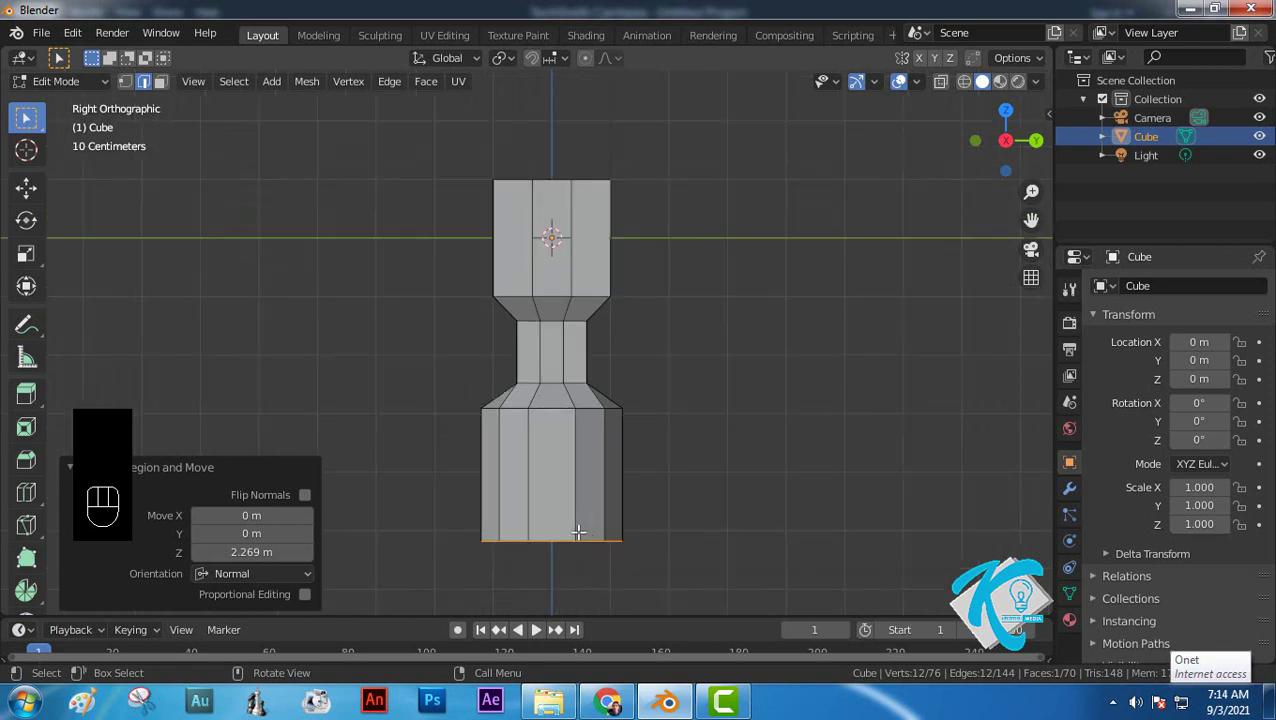
{"action": "middle_click_drag", "start_coordinate": [574, 534], "coordinate": [553, 419]}
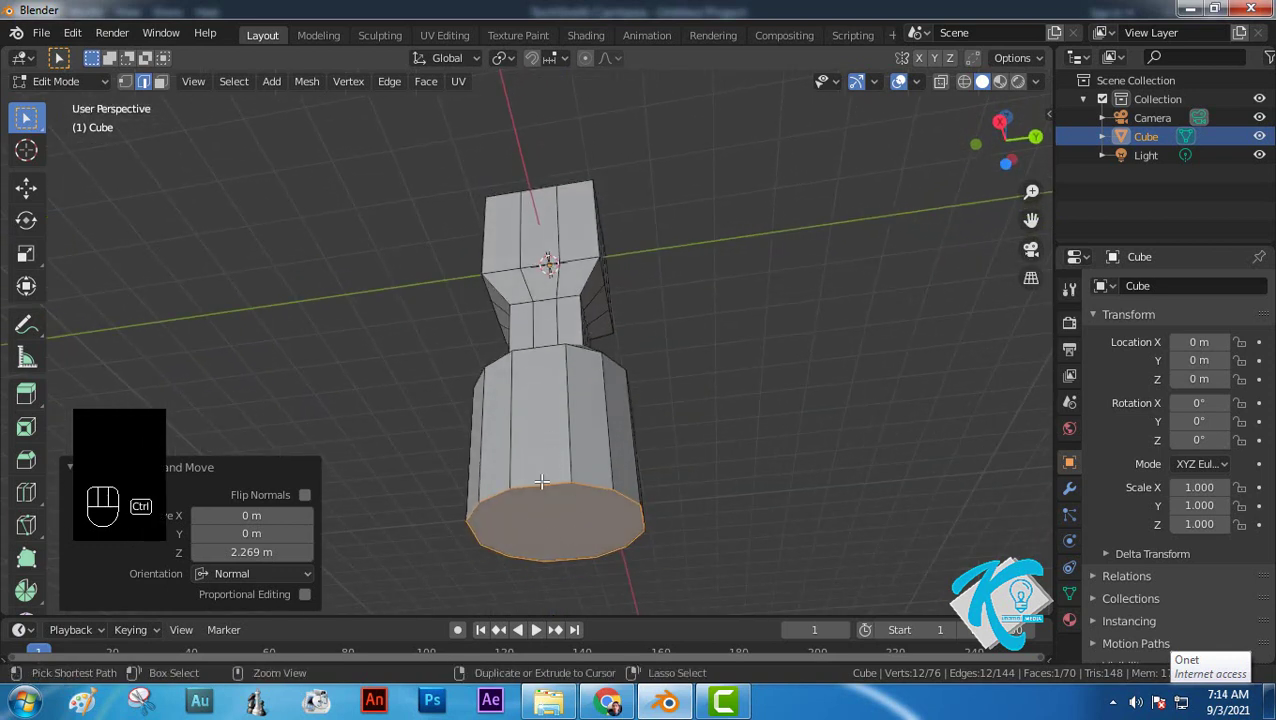
{"action": "key", "text": "ctrl+b"}
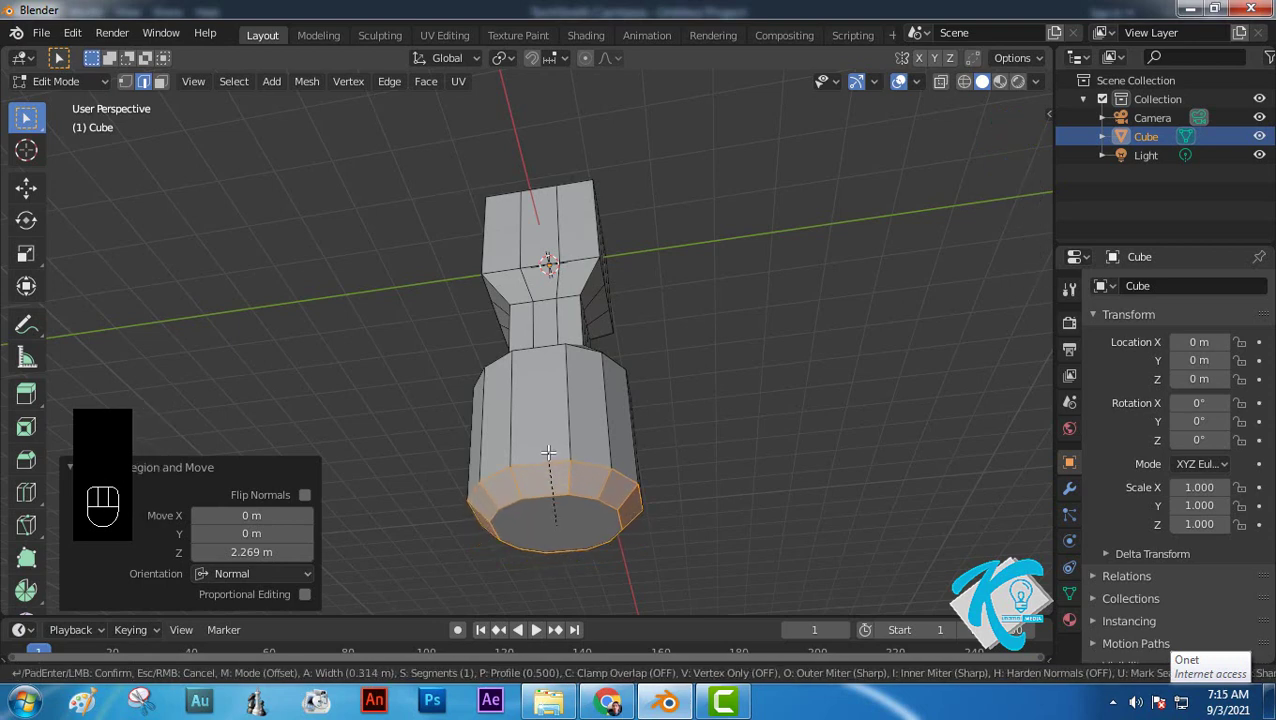
{"action": "scroll", "coordinate": [548, 452], "scroll_direction": "up", "scroll_amount": 1}
{"action": "scroll", "coordinate": [548, 452], "scroll_direction": "up", "scroll_amount": 1}
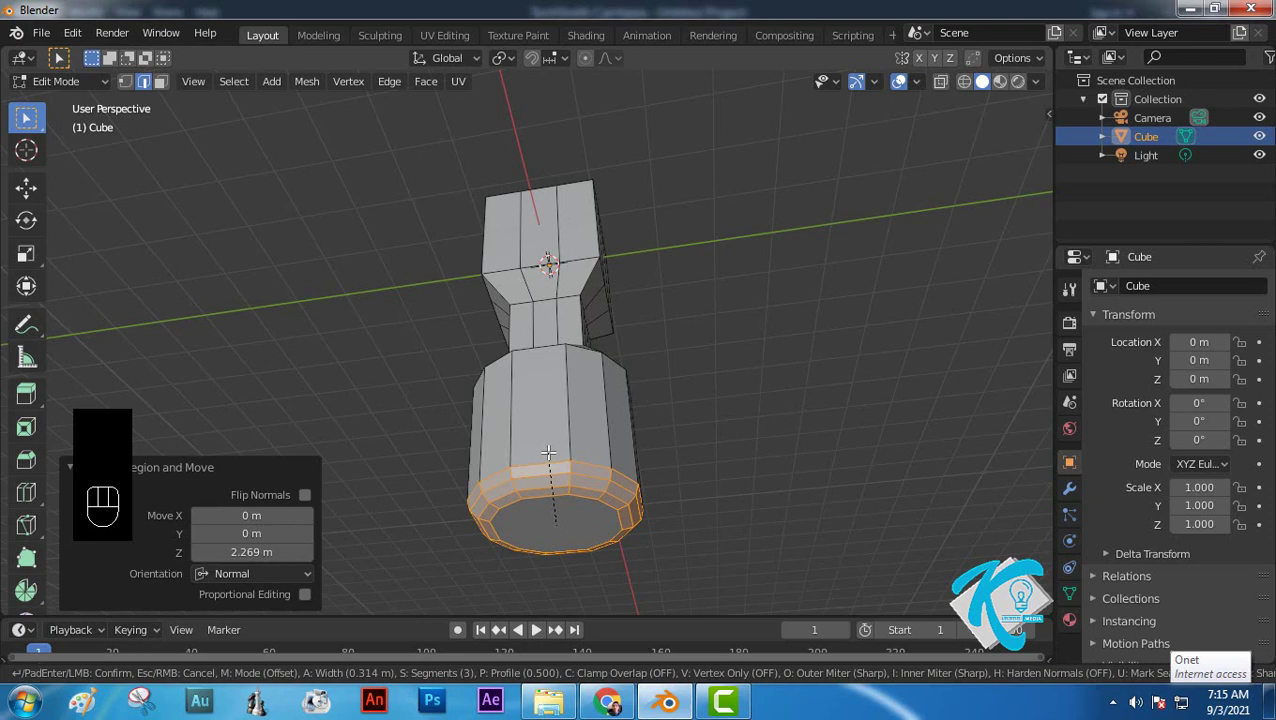
{"action": "left_click", "coordinate": [548, 452]}
Step: Select the centre top face, grow the selection to all nine top faces, and extrude them upward about 0.44 m in the right view
{"action": "middle_click_drag", "start_coordinate": [800, 418], "coordinate": [755, 471]}
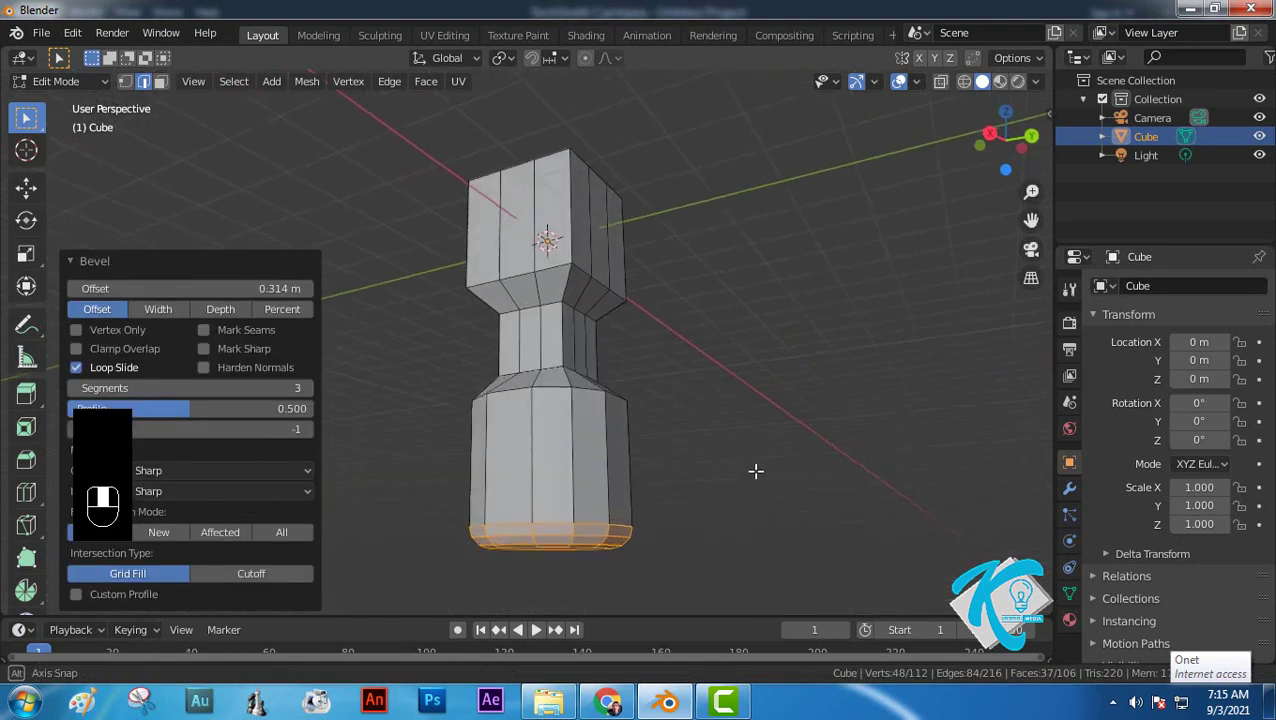
{"action": "middle_click_drag", "start_coordinate": [658, 382], "coordinate": [627, 384]}
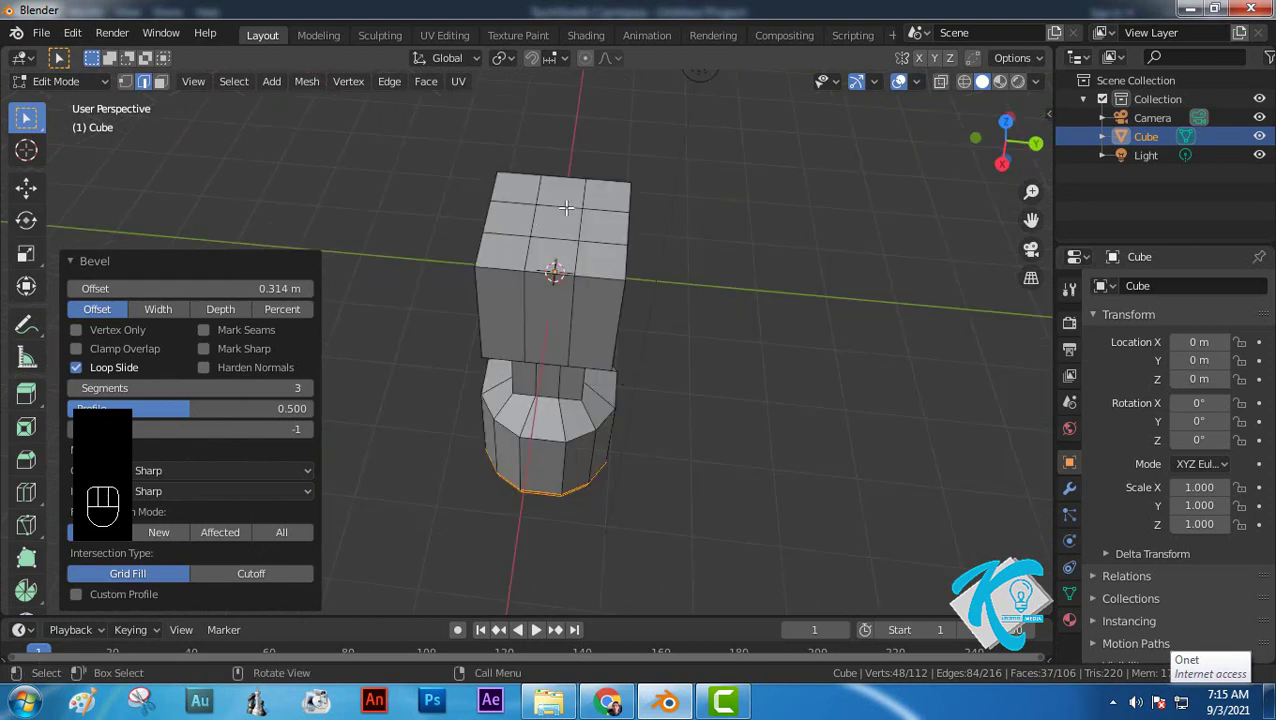
{"action": "left_click", "coordinate": [161, 82]}
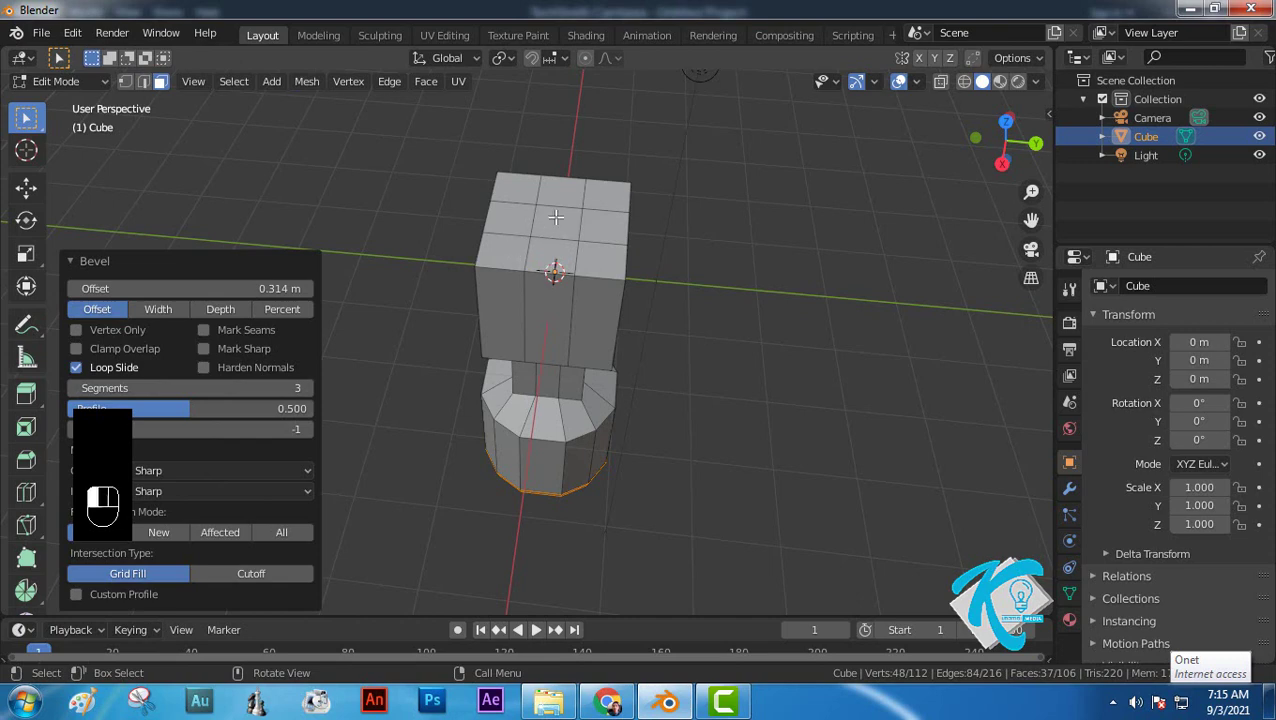
{"action": "left_click", "coordinate": [557, 221]}
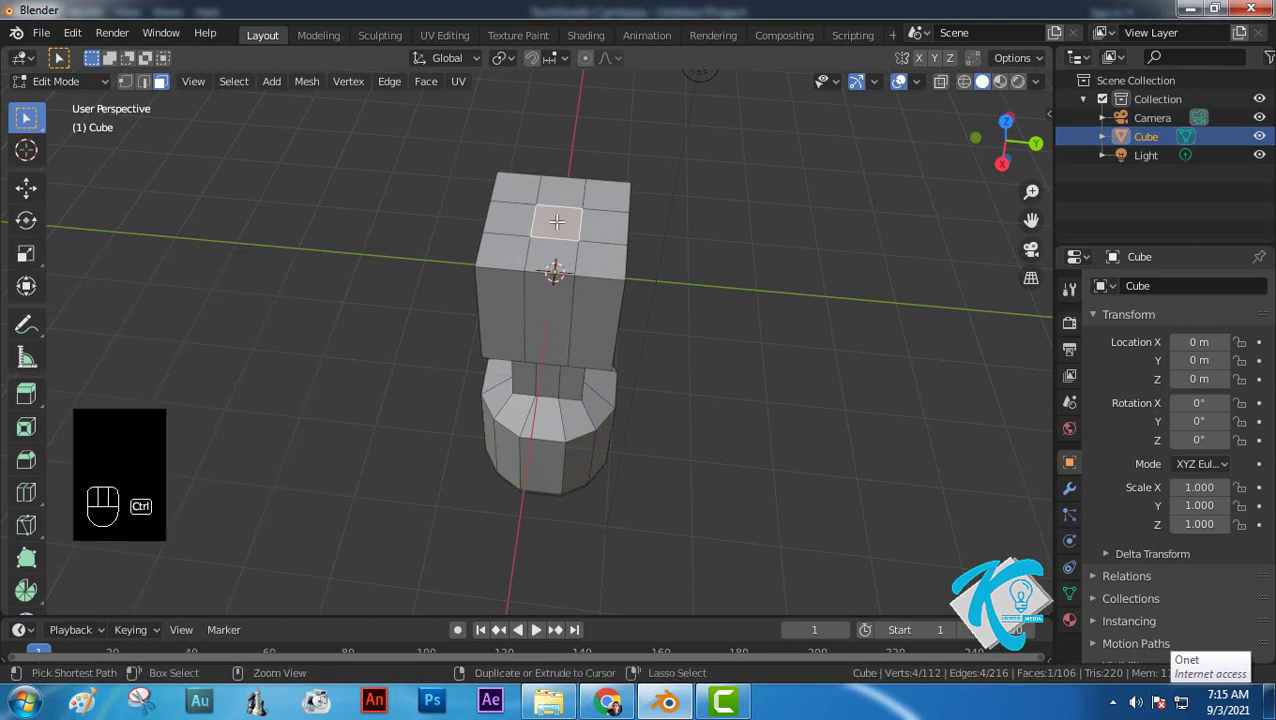
{"action": "key", "text": "ctrl+KP_Add"}
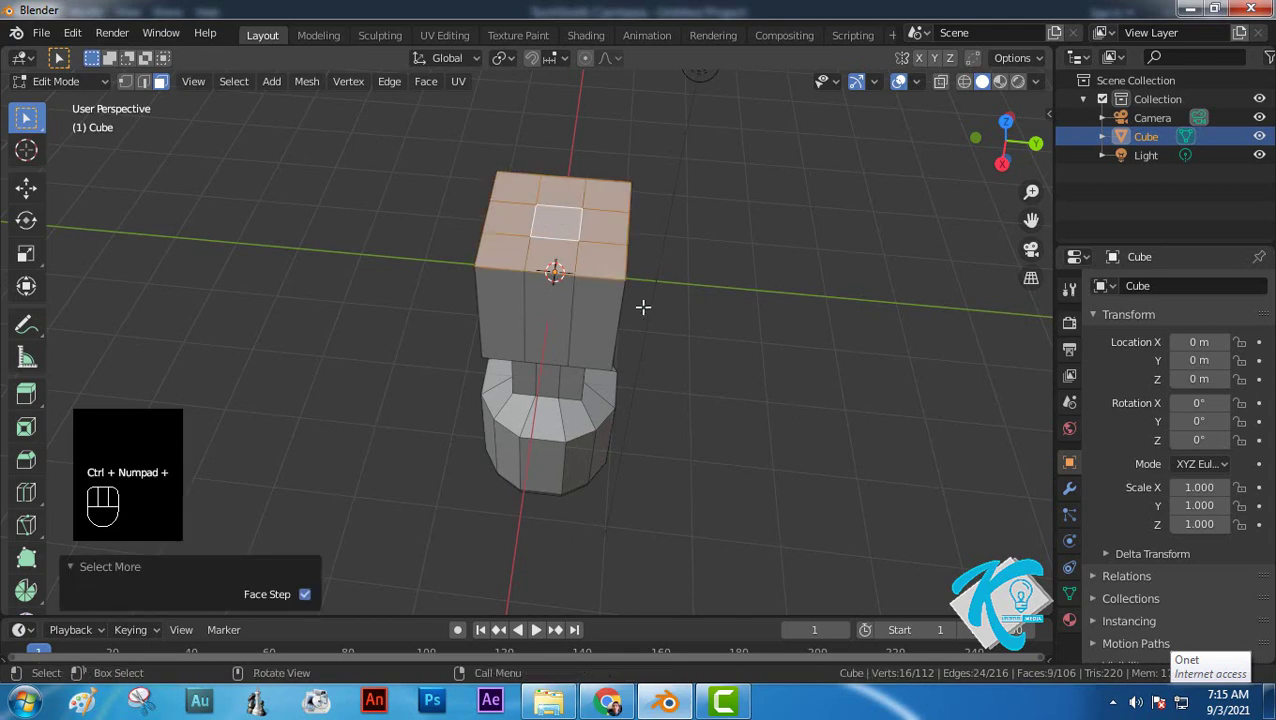
{"action": "left_click", "coordinate": [1002, 163]}
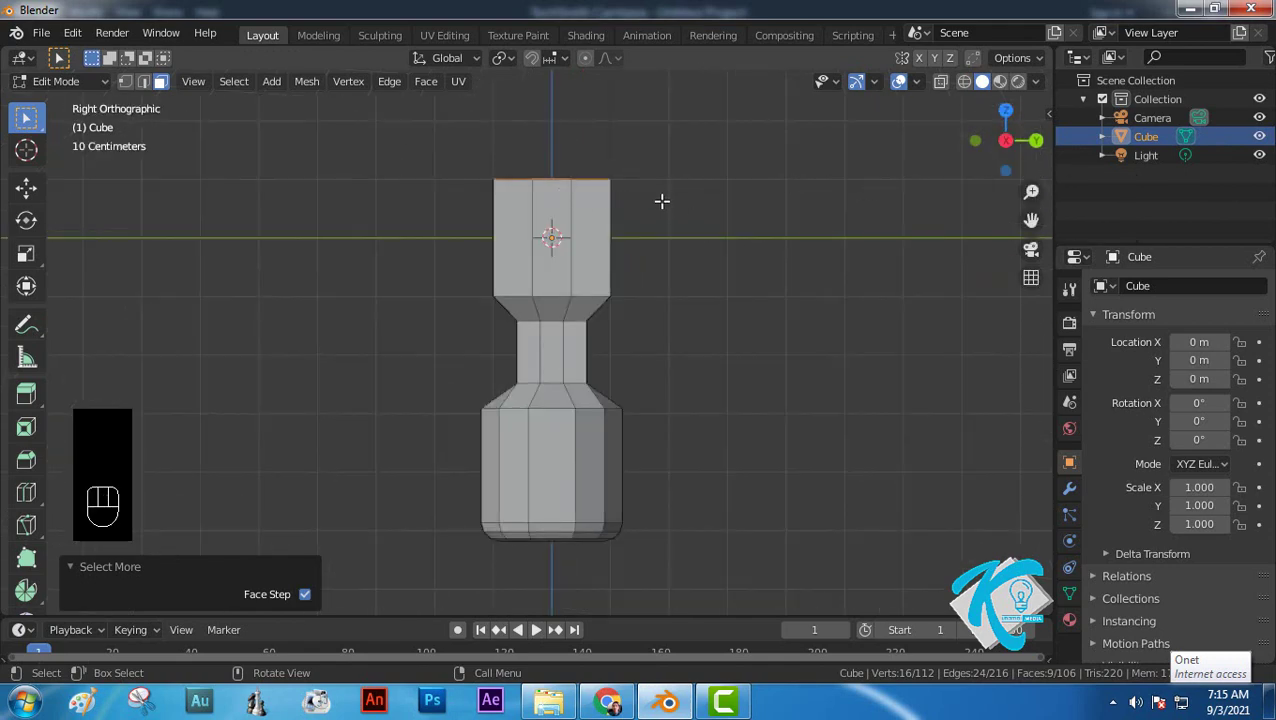
{"action": "scroll", "coordinate": [632, 236], "scroll_direction": "down", "scroll_amount": 1}
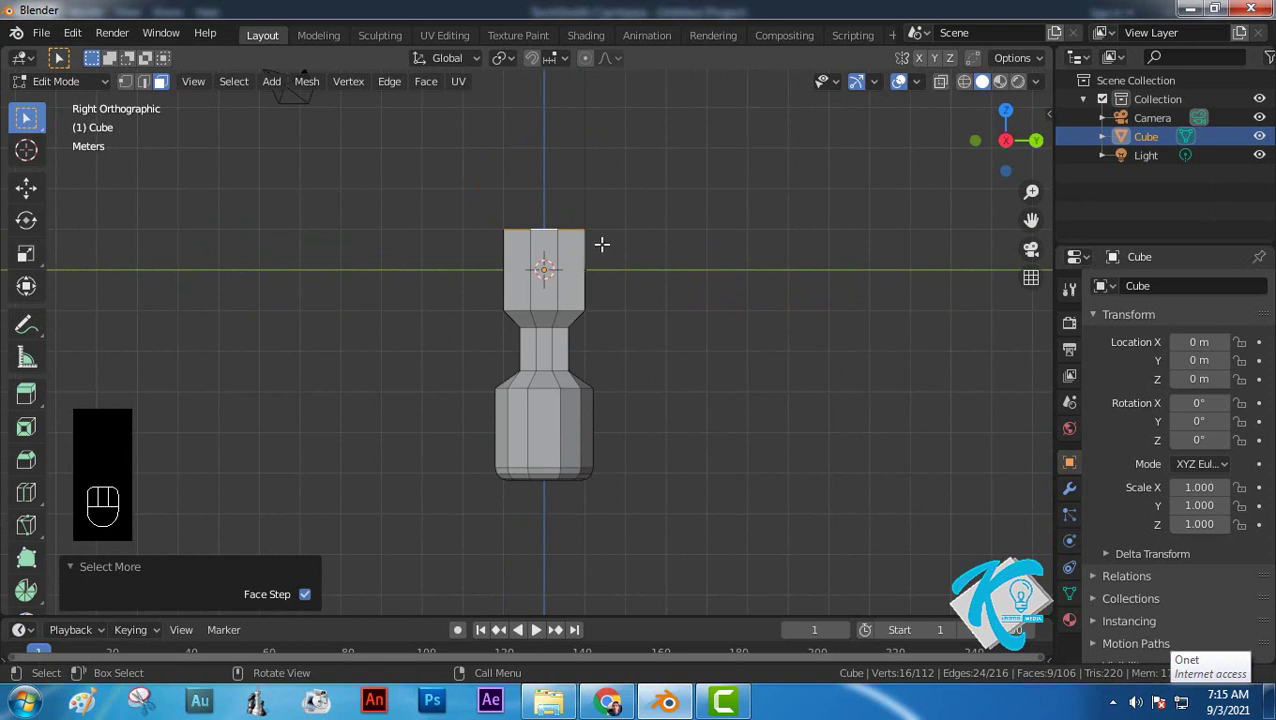
{"action": "middle_click_drag", "start_coordinate": [624, 228], "coordinate": [553, 328], "text": "shift"}
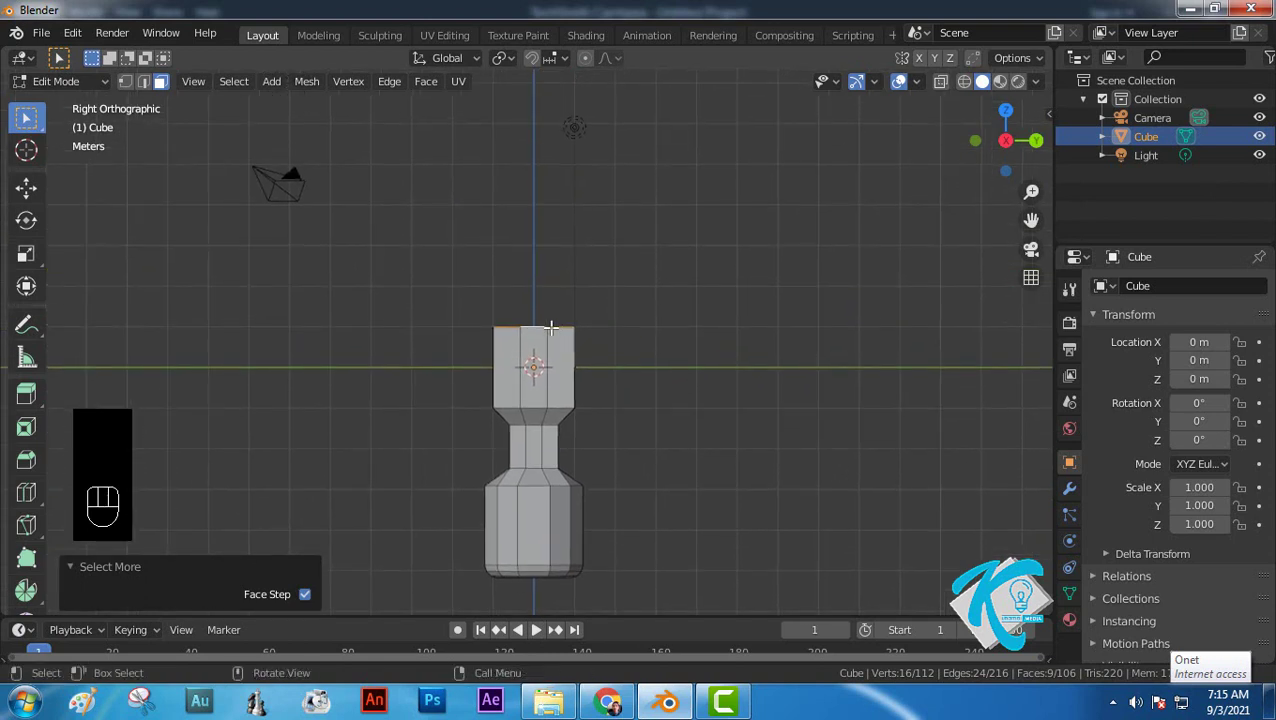
{"action": "key", "text": "e"}
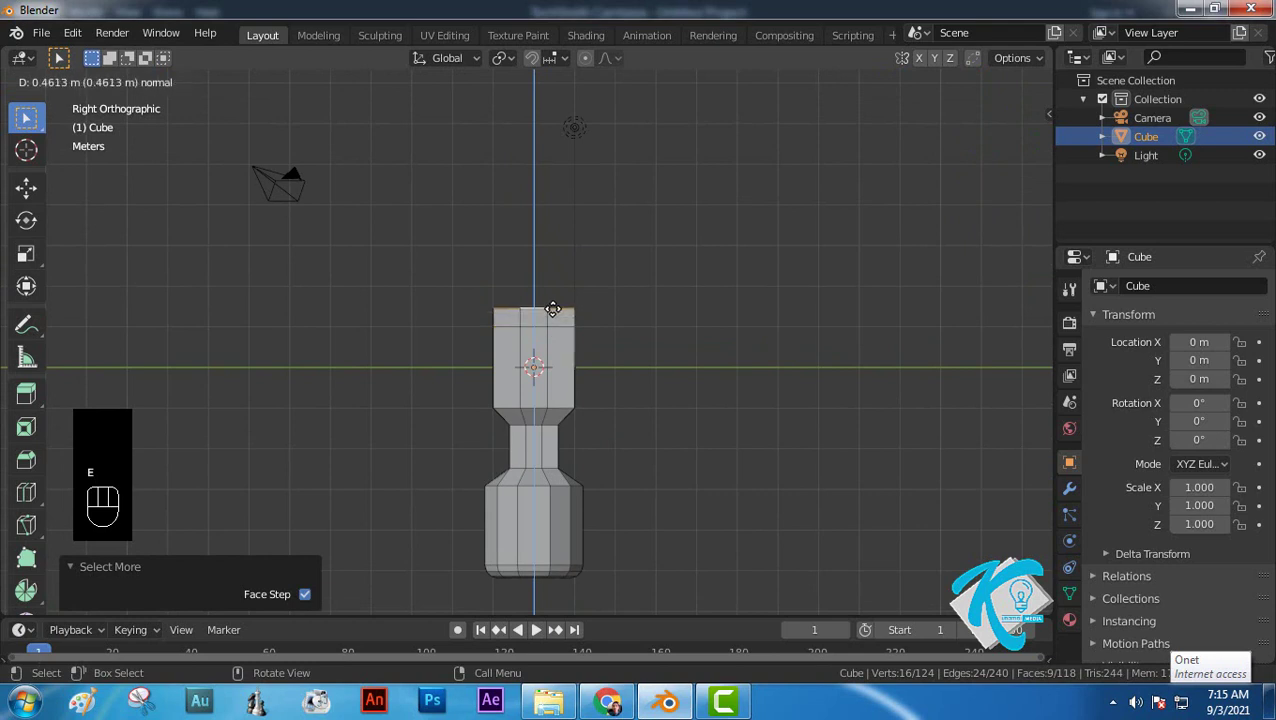
{"action": "left_click", "coordinate": [552, 311]}
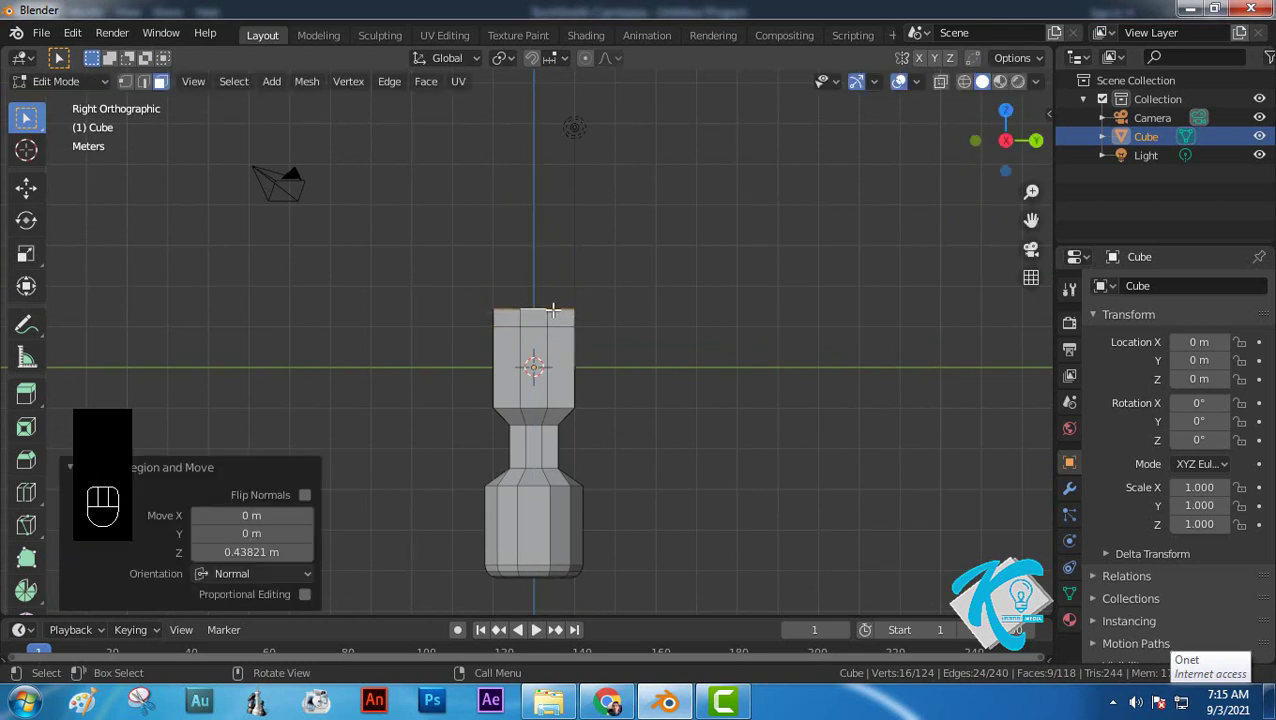
Step: Taper the new top section by scaling its top faces to about 0.69, lowering them about 0.07 m, and scaling again to about 0.83
{"action": "scroll", "coordinate": [552, 311], "scroll_direction": "up", "scroll_amount": 3}
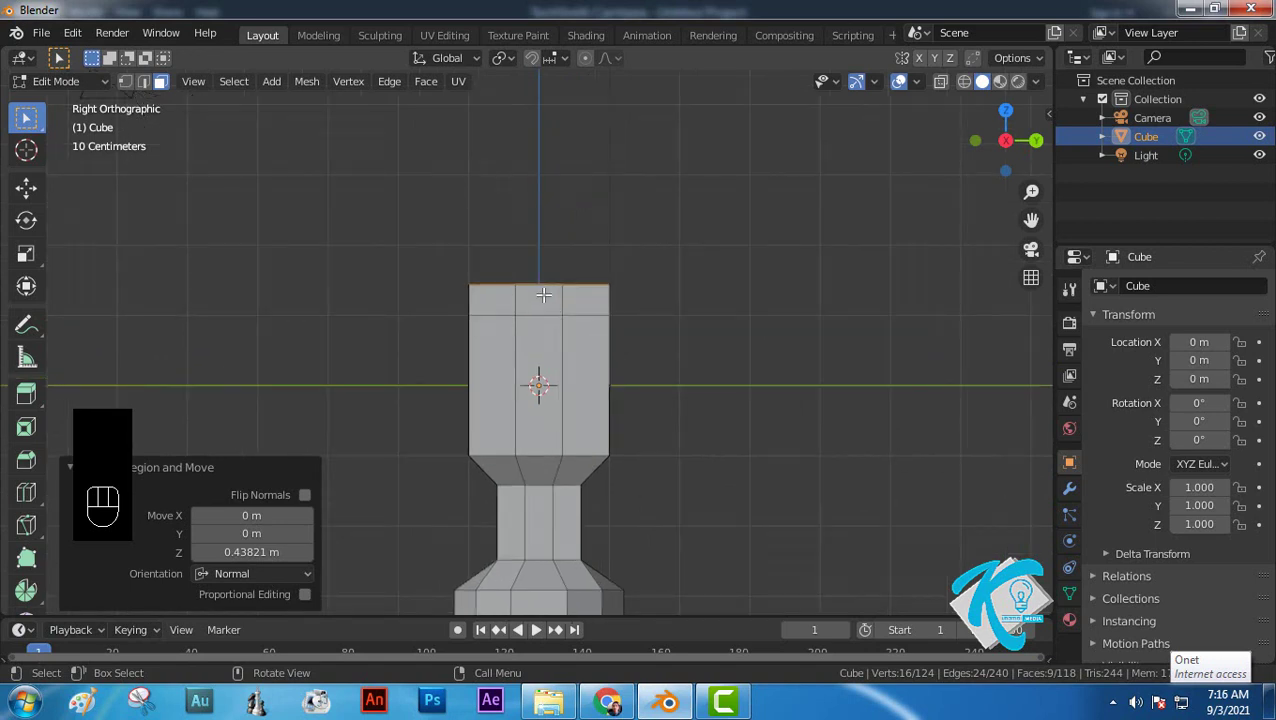
{"action": "key", "text": "s"}
{"action": "left_click", "coordinate": [539, 292]}
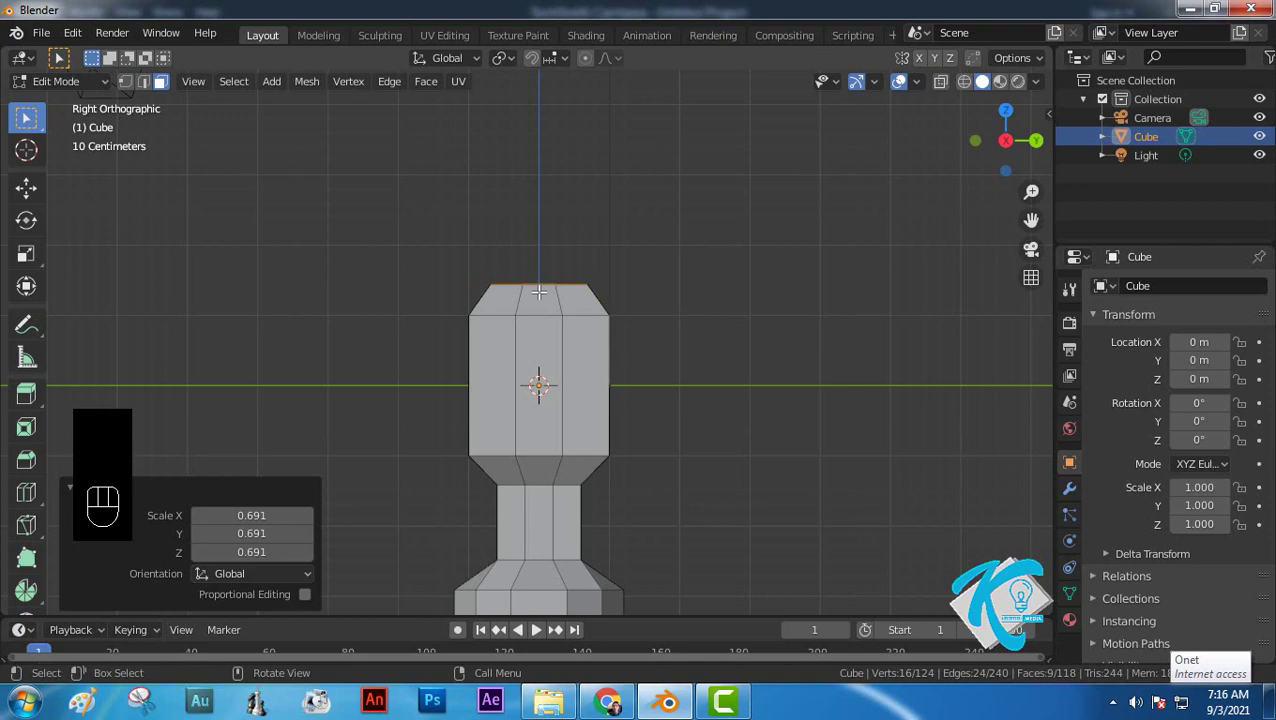
{"action": "key", "text": "g"}
{"action": "key", "text": "z"}
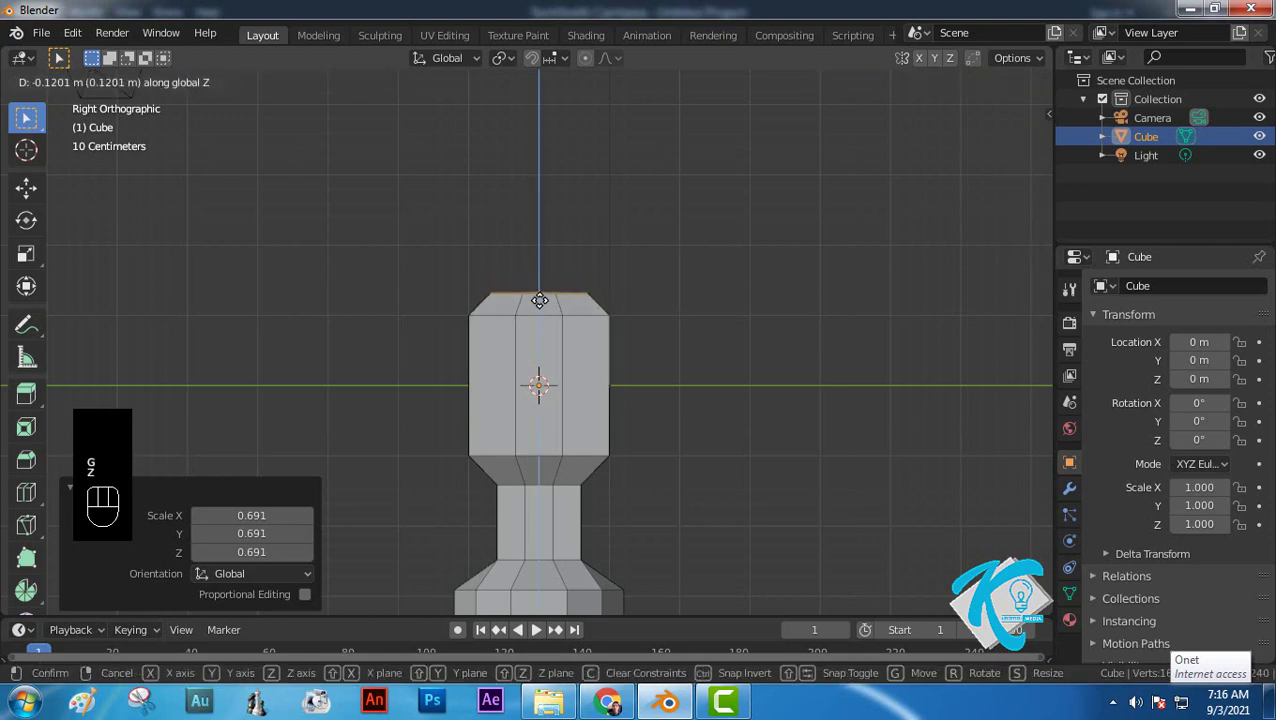
{"action": "left_click", "coordinate": [548, 290]}
{"action": "key", "text": "s"}
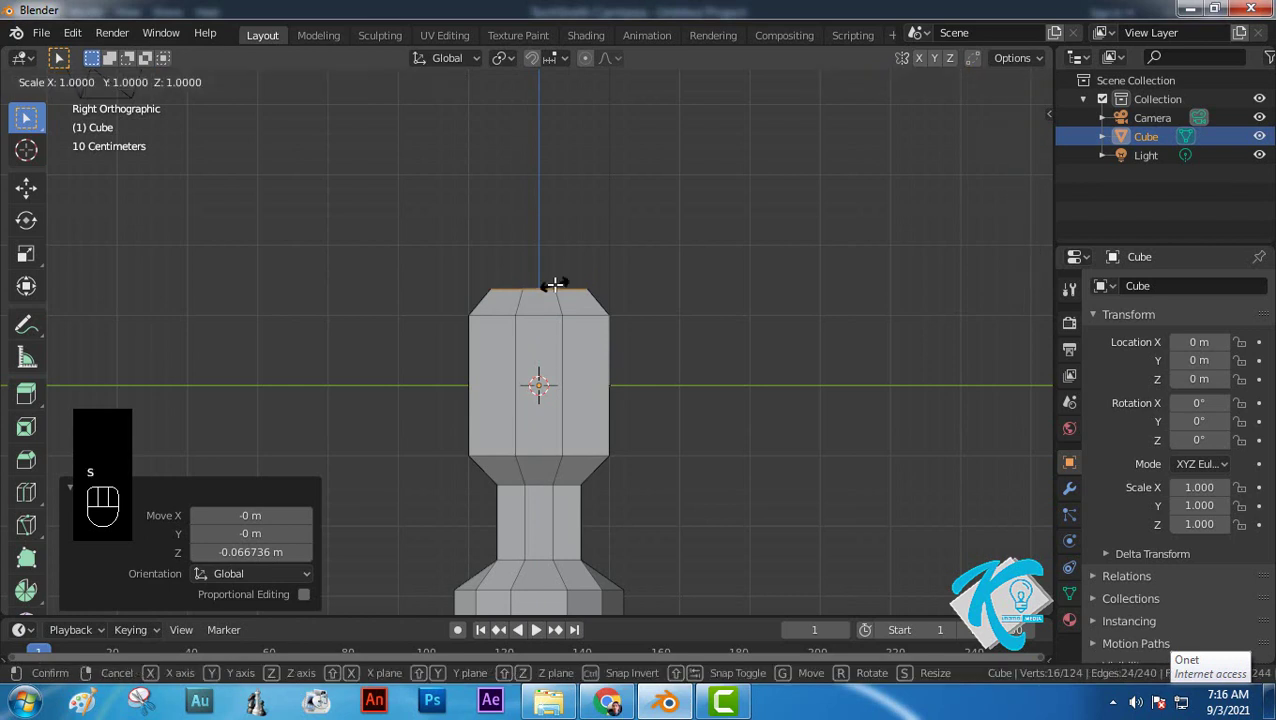
{"action": "left_click", "coordinate": [549, 286]}
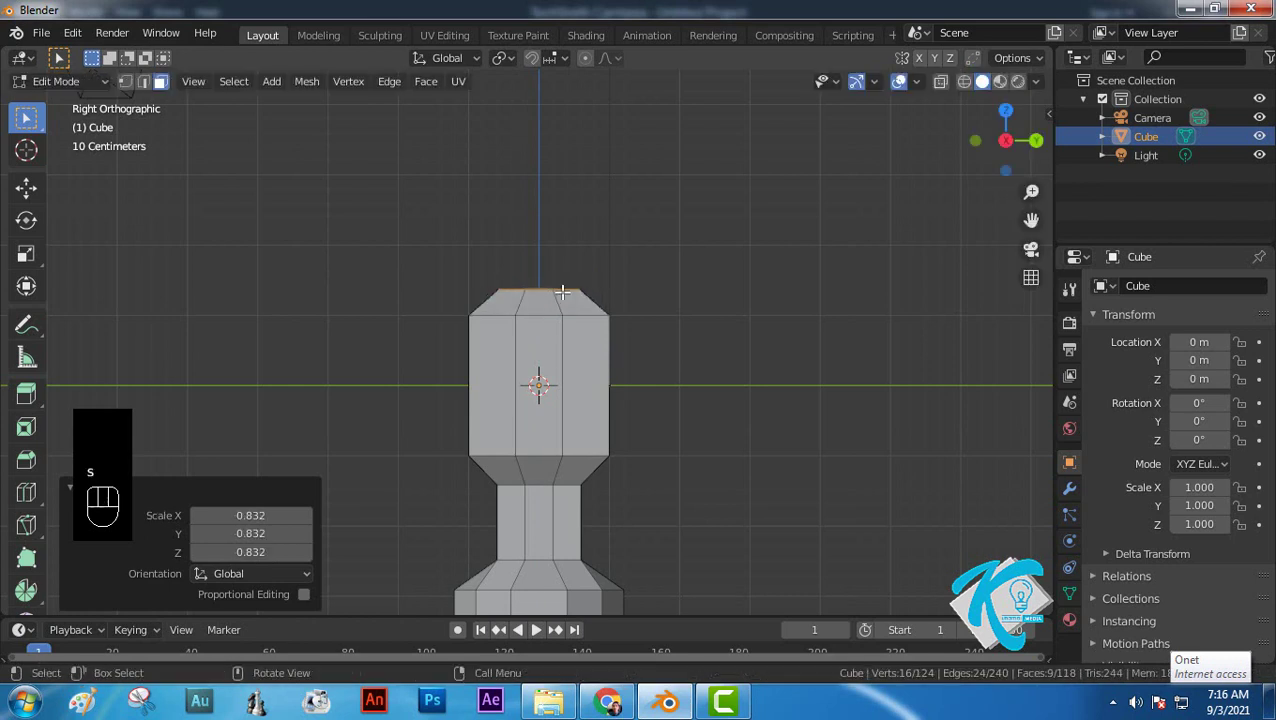
Step: Extrude the top faces up about 0.76 m as an upper neck, and add a 0.39 m section flared to about 1.43 at its top
{"action": "key", "text": "e"}
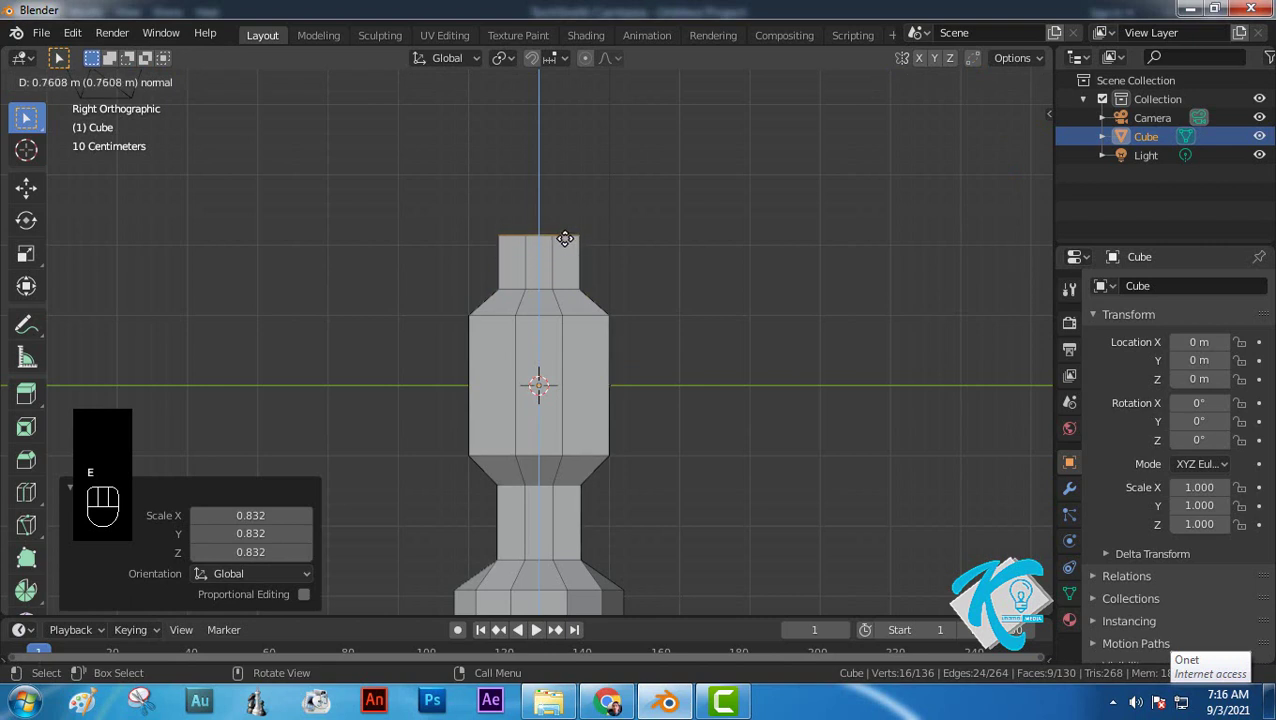
{"action": "left_click", "coordinate": [566, 239]}
{"action": "key", "text": "e"}
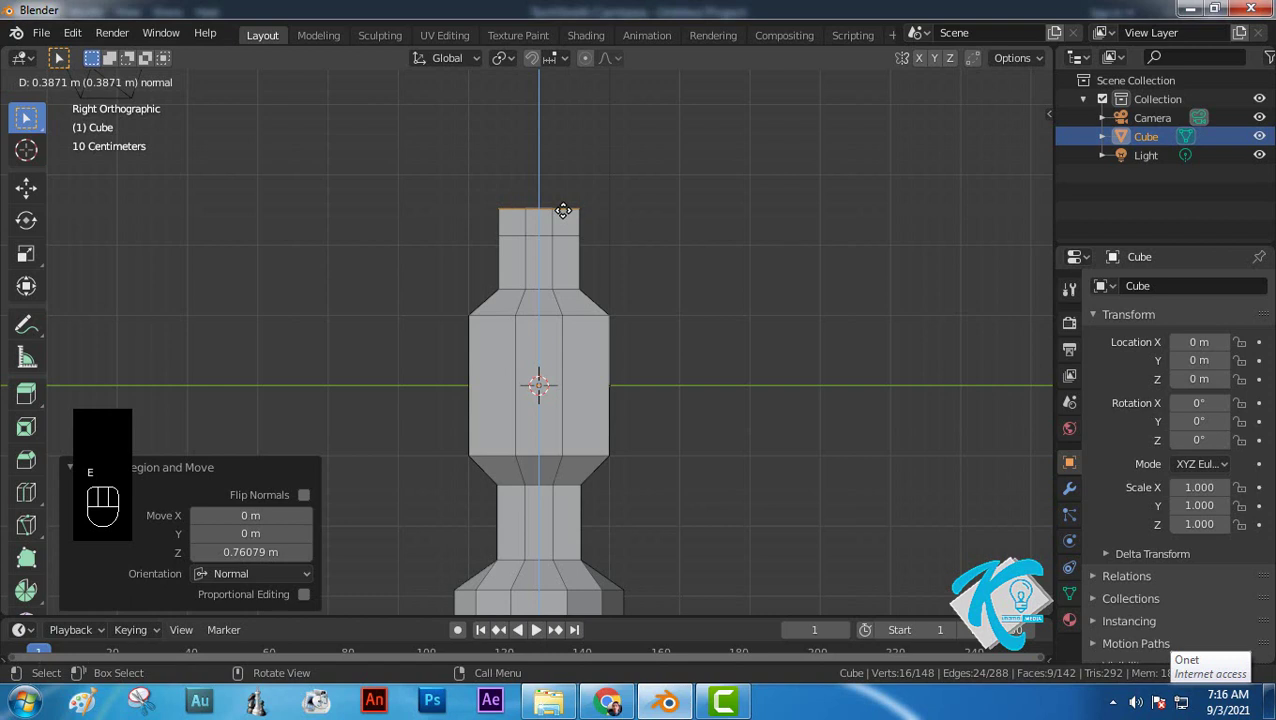
{"action": "left_click", "coordinate": [563, 211]}
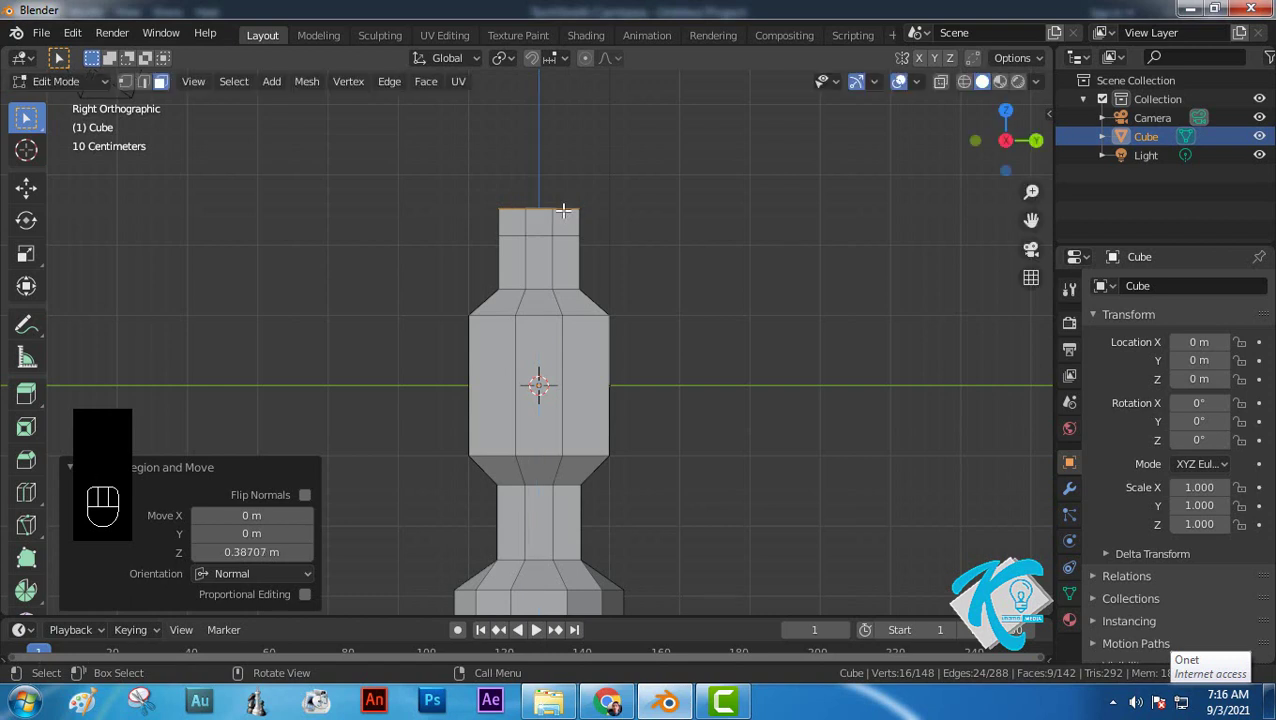
{"action": "key", "text": "s"}
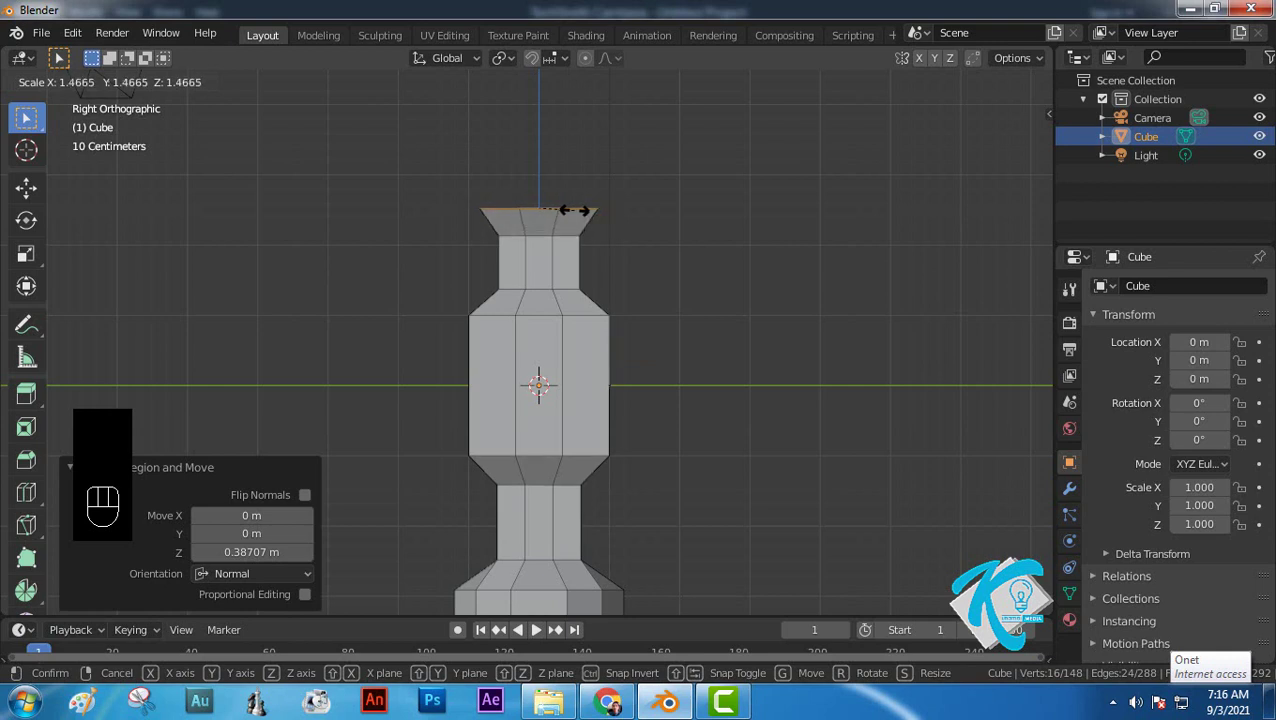
{"action": "left_click", "coordinate": [573, 211]}
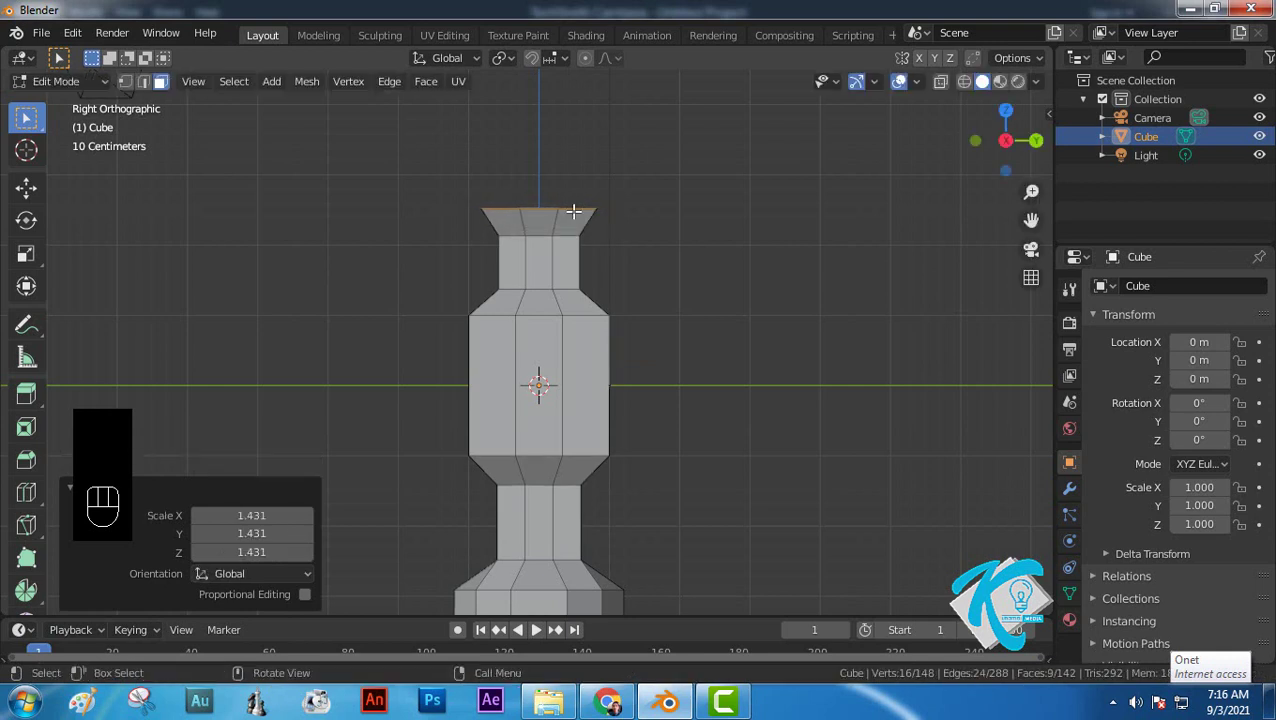
Step: Lower the flared section's top faces by about 0.09 m and extrude them up about 1.32 m as a straight block
{"action": "key", "text": "g"}
{"action": "key", "text": "z"}
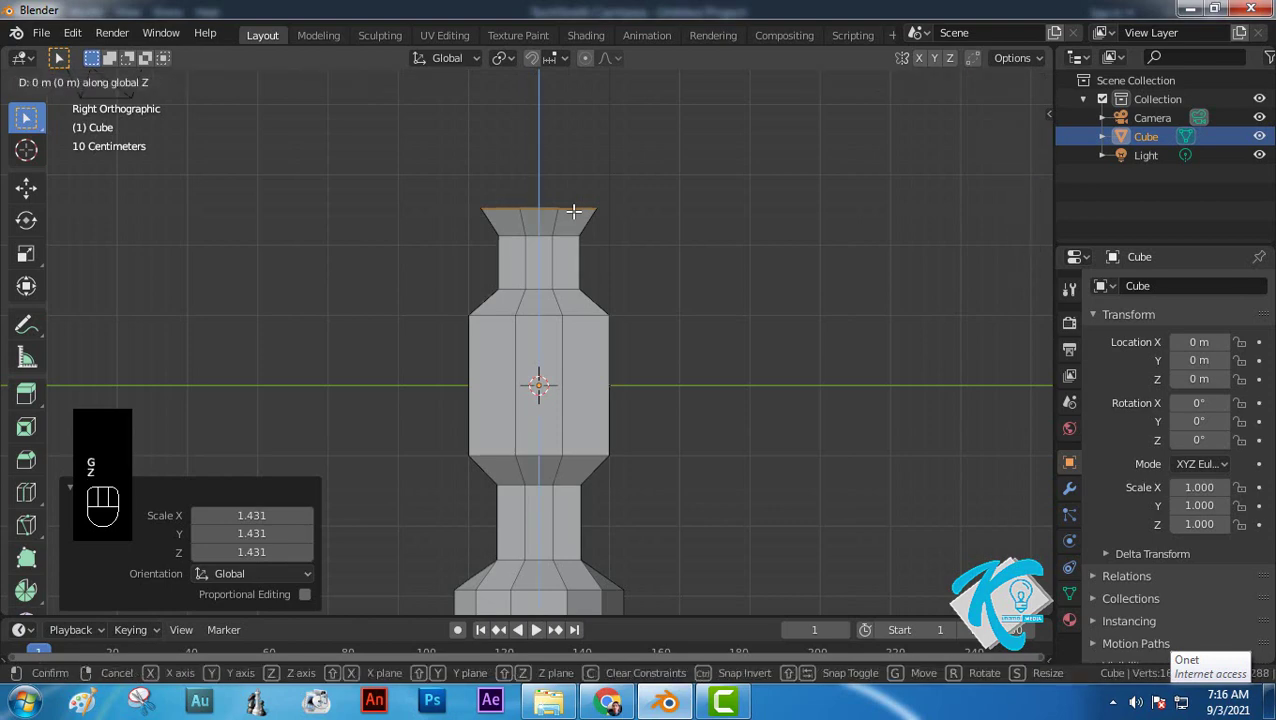
{"action": "left_click", "coordinate": [573, 218]}
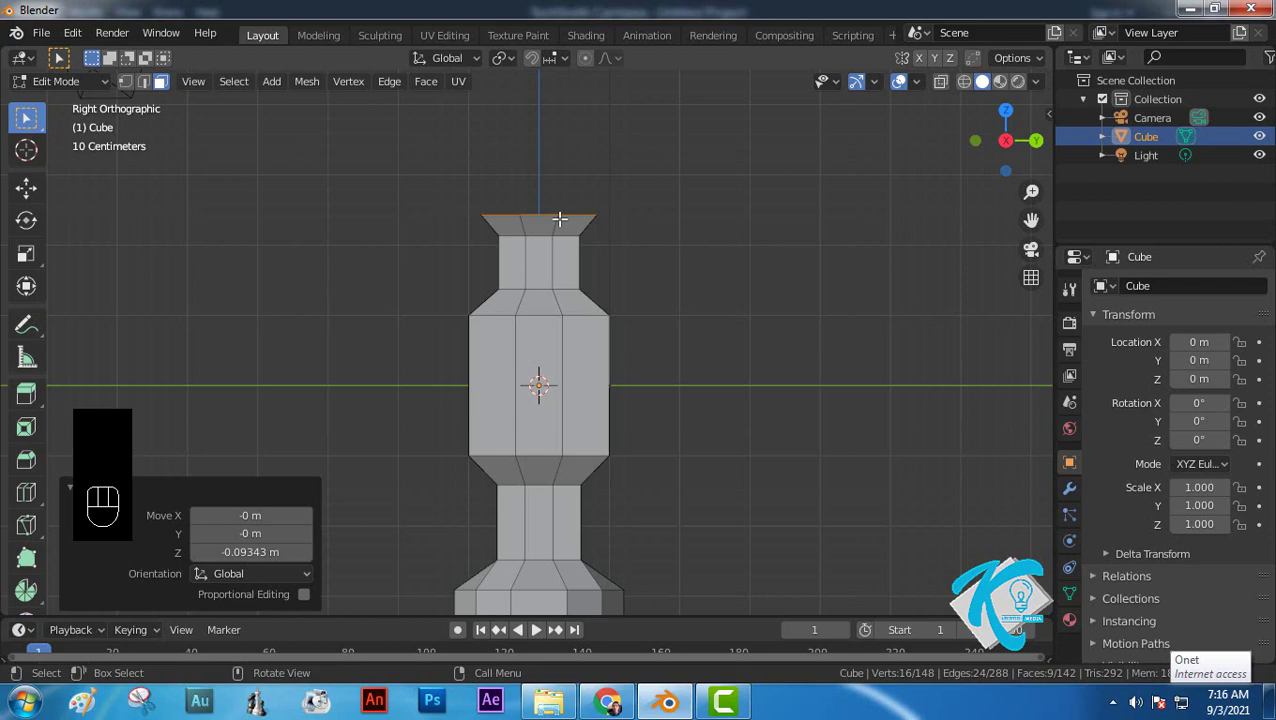
{"action": "key", "text": "e"}
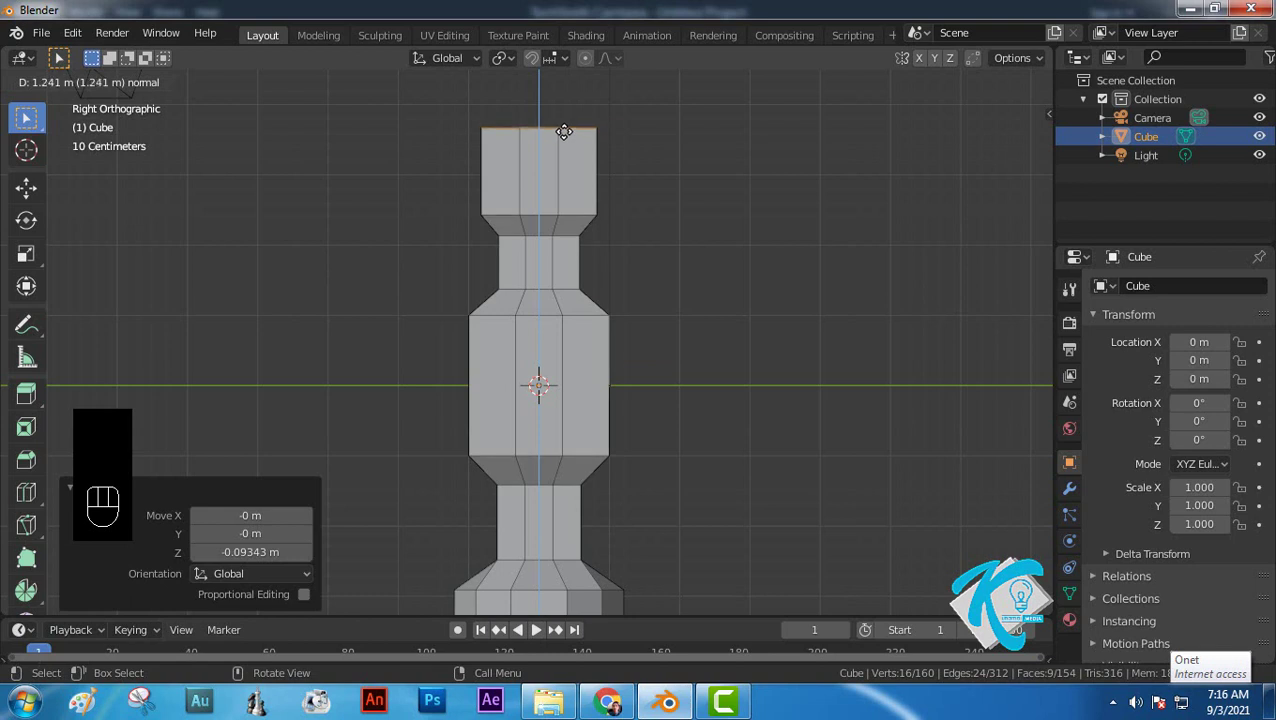
{"action": "left_click", "coordinate": [564, 126]}
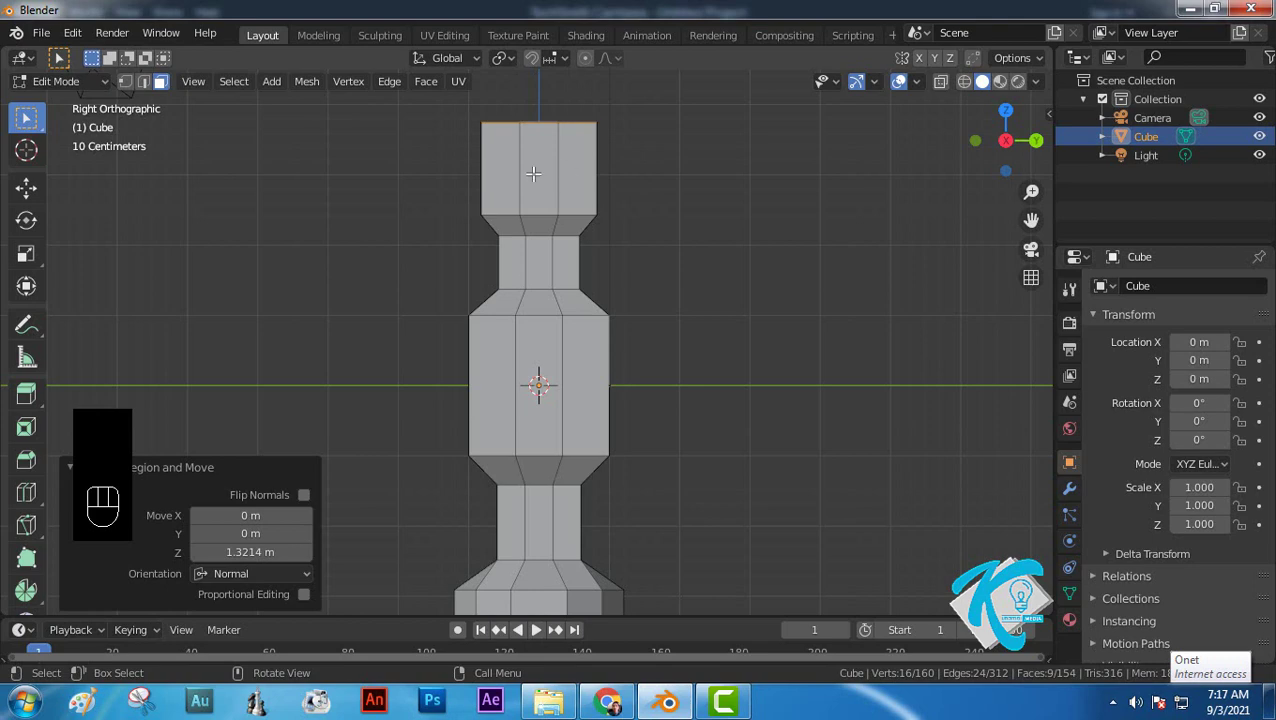
Step: Add two evenly spaced horizontal loop cuts around the new top block
{"action": "key", "text": "ctrl+r"}
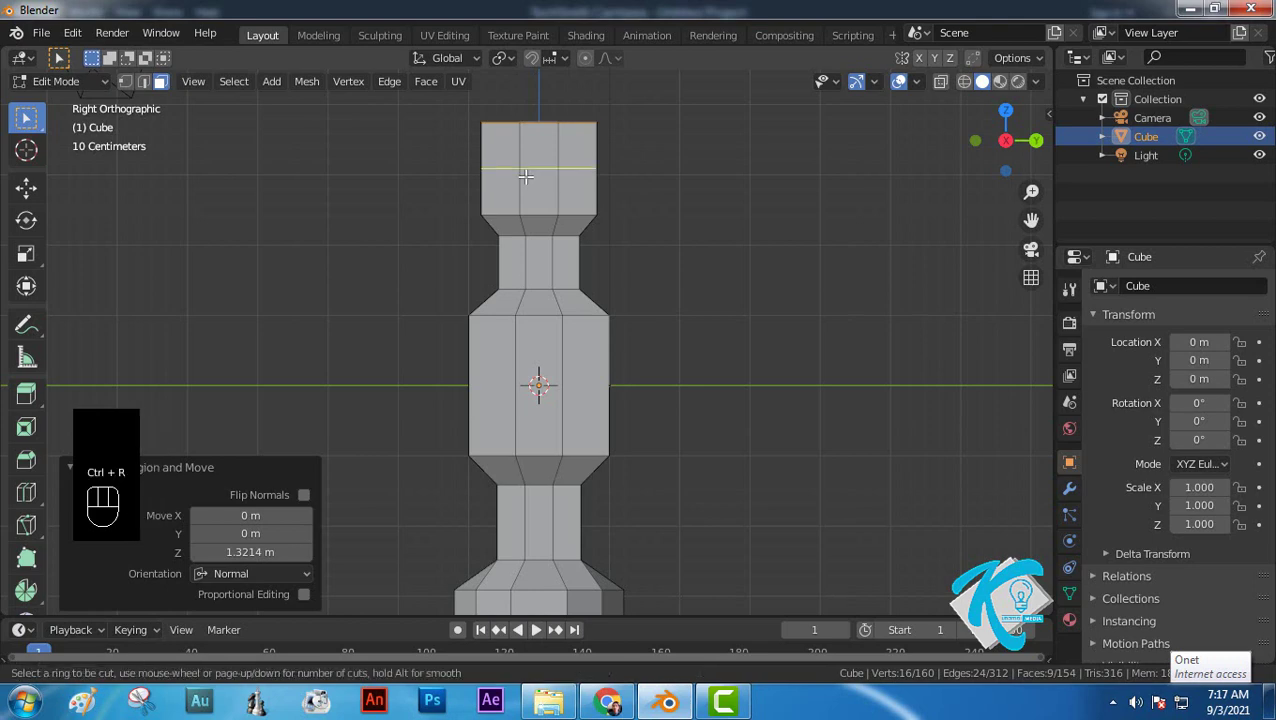
{"action": "scroll", "coordinate": [525, 176], "scroll_direction": "up", "scroll_amount": 1}
{"action": "left_click", "coordinate": [525, 176]}
{"action": "right_click", "coordinate": [525, 176]}
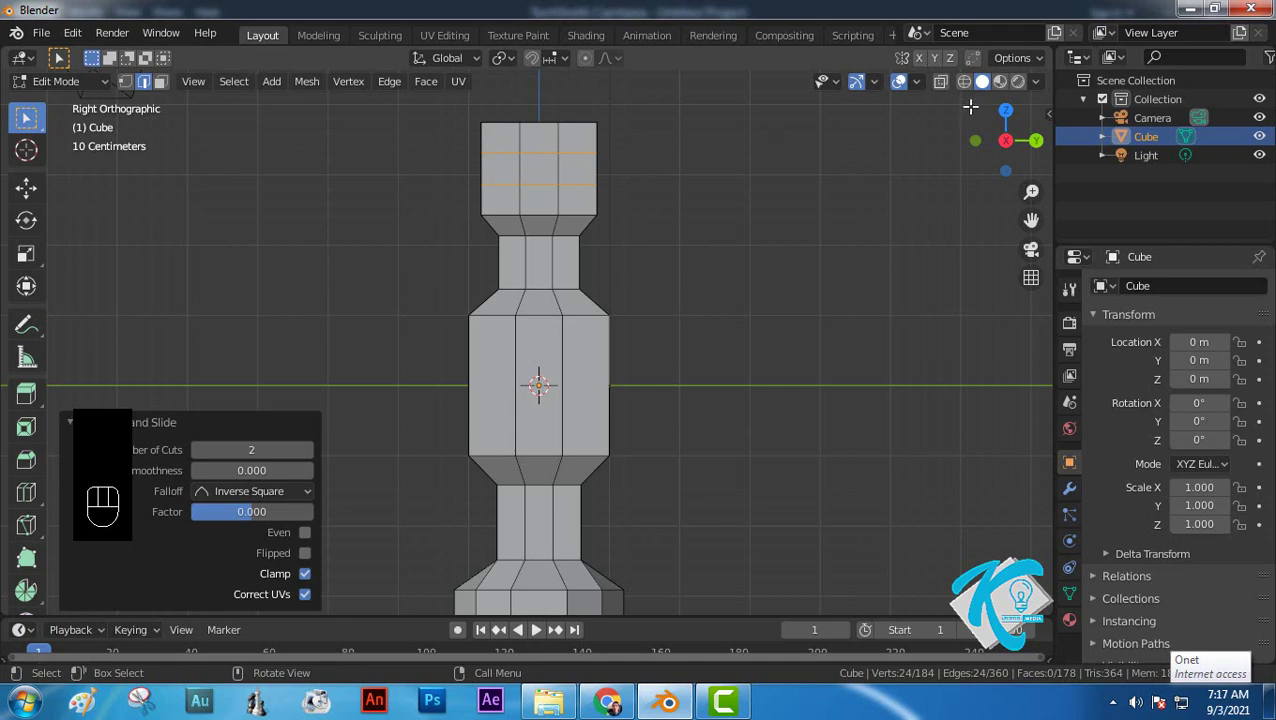
Step: Turn on X-ray and select the entire top block, including its hidden far side
{"action": "left_click", "coordinate": [940, 84]}
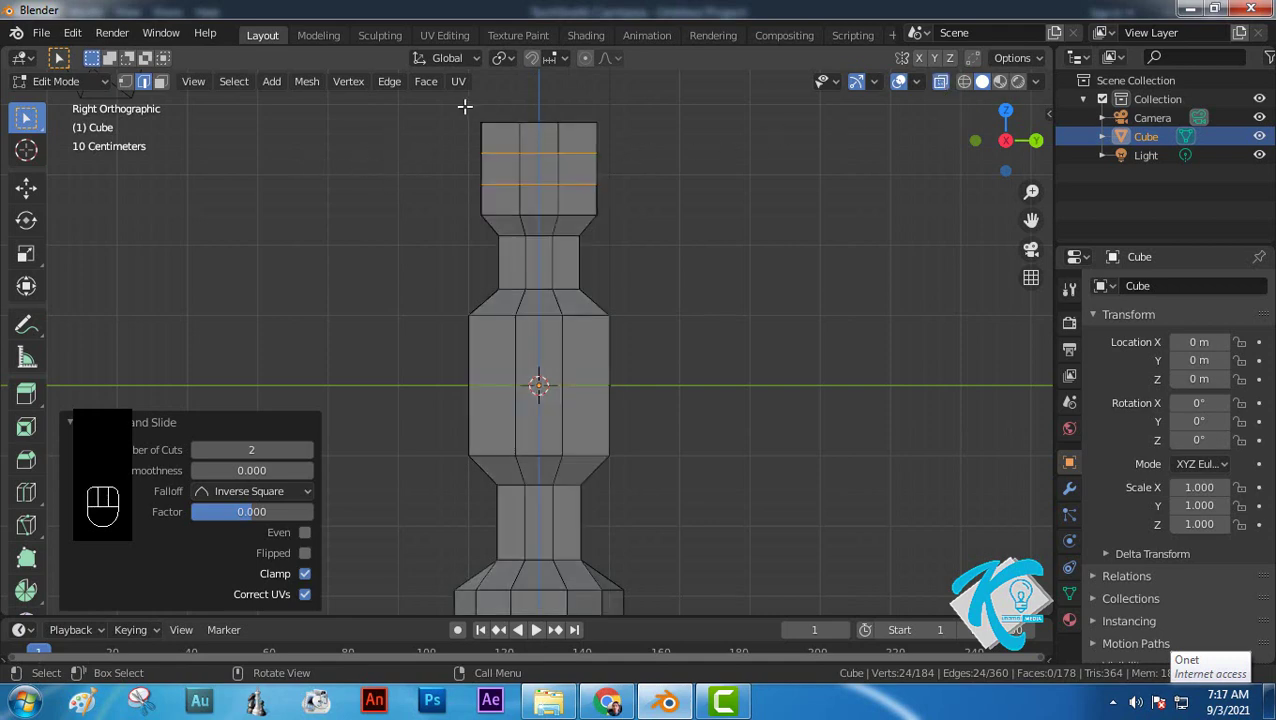
{"action": "left_click_drag", "start_coordinate": [449, 106], "coordinate": [687, 224]}
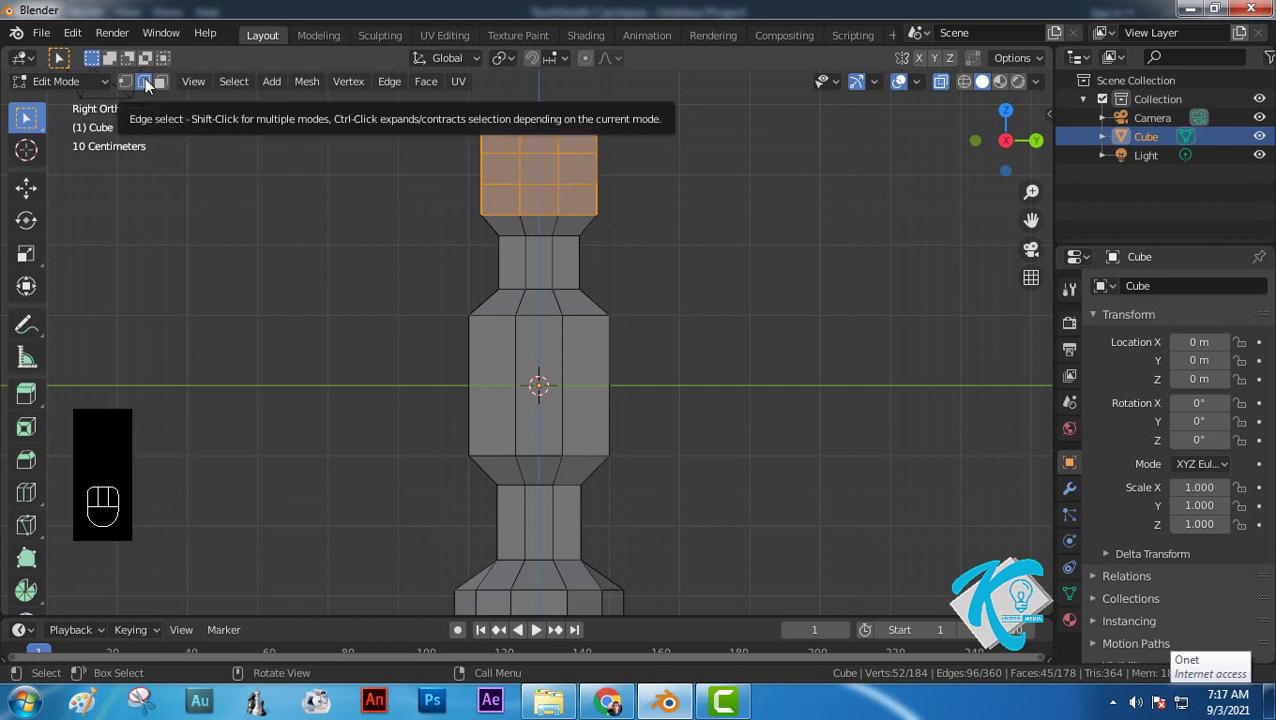
{"action": "left_click", "coordinate": [444, 119]}
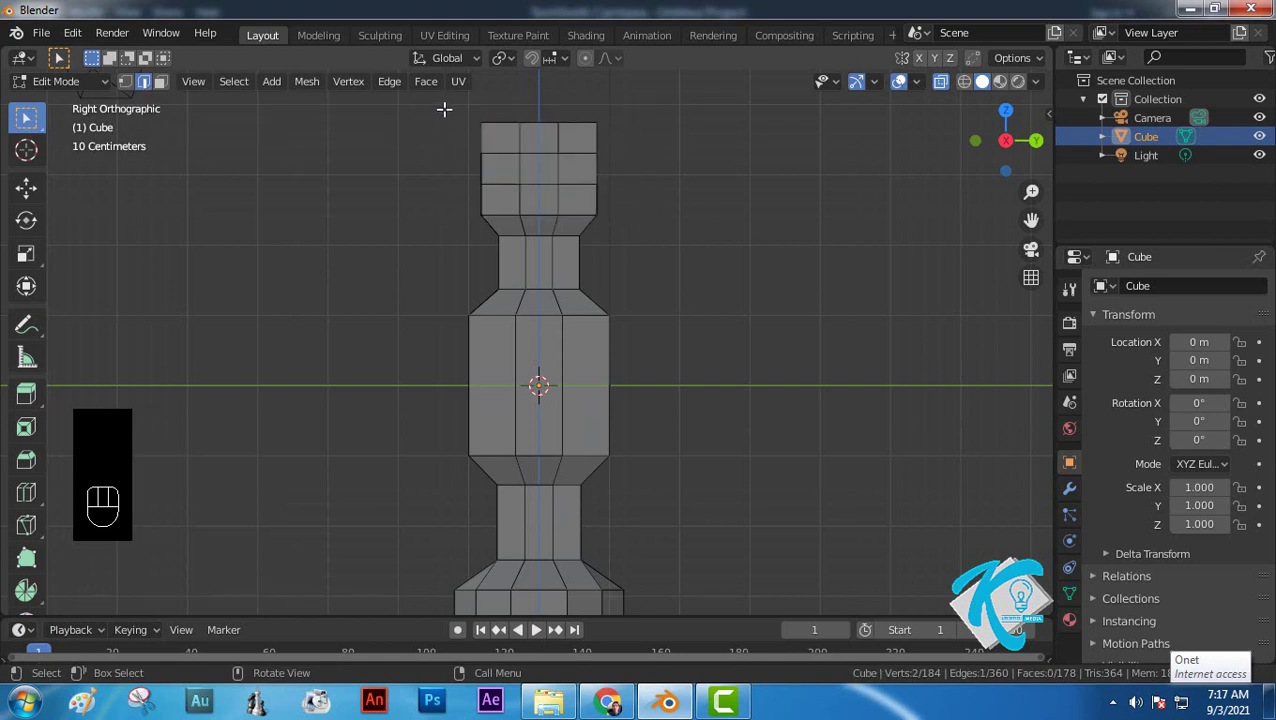
{"action": "left_click_drag", "start_coordinate": [435, 107], "coordinate": [696, 224]}
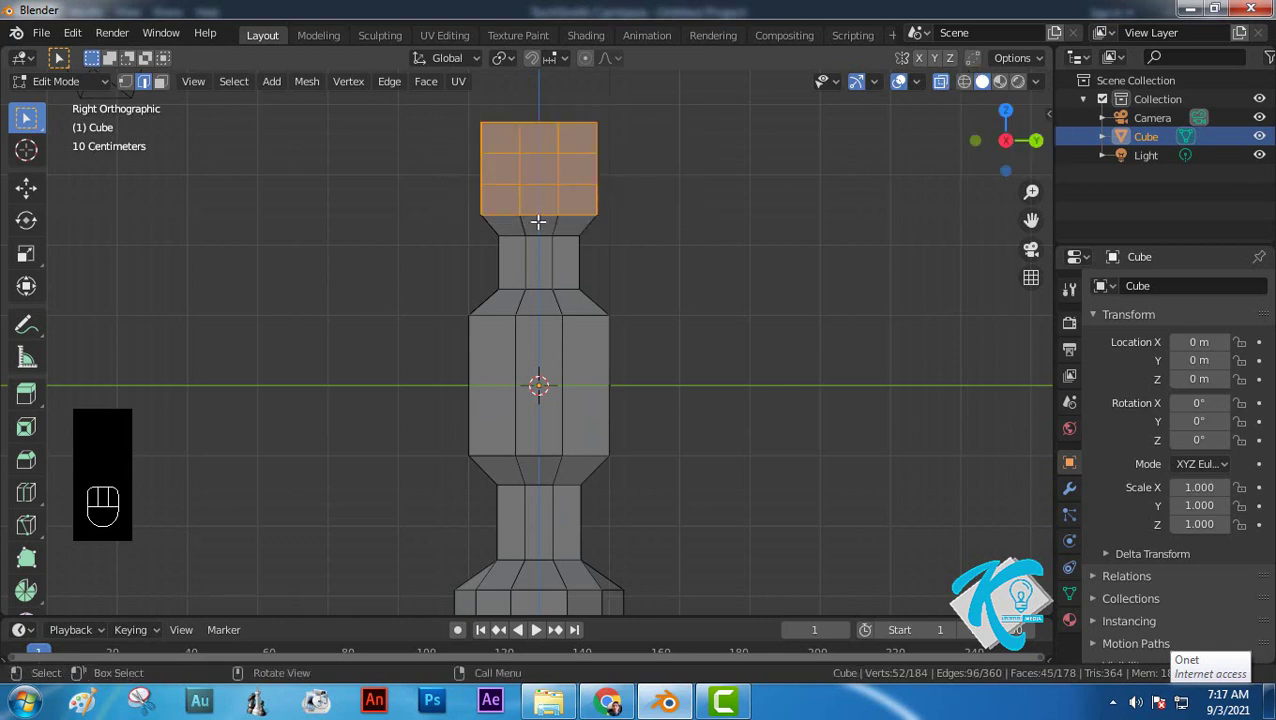
Step: Round the selected top block with To Sphere at a factor of 1
{"action": "middle_click_drag", "start_coordinate": [655, 166], "coordinate": [715, 231]}
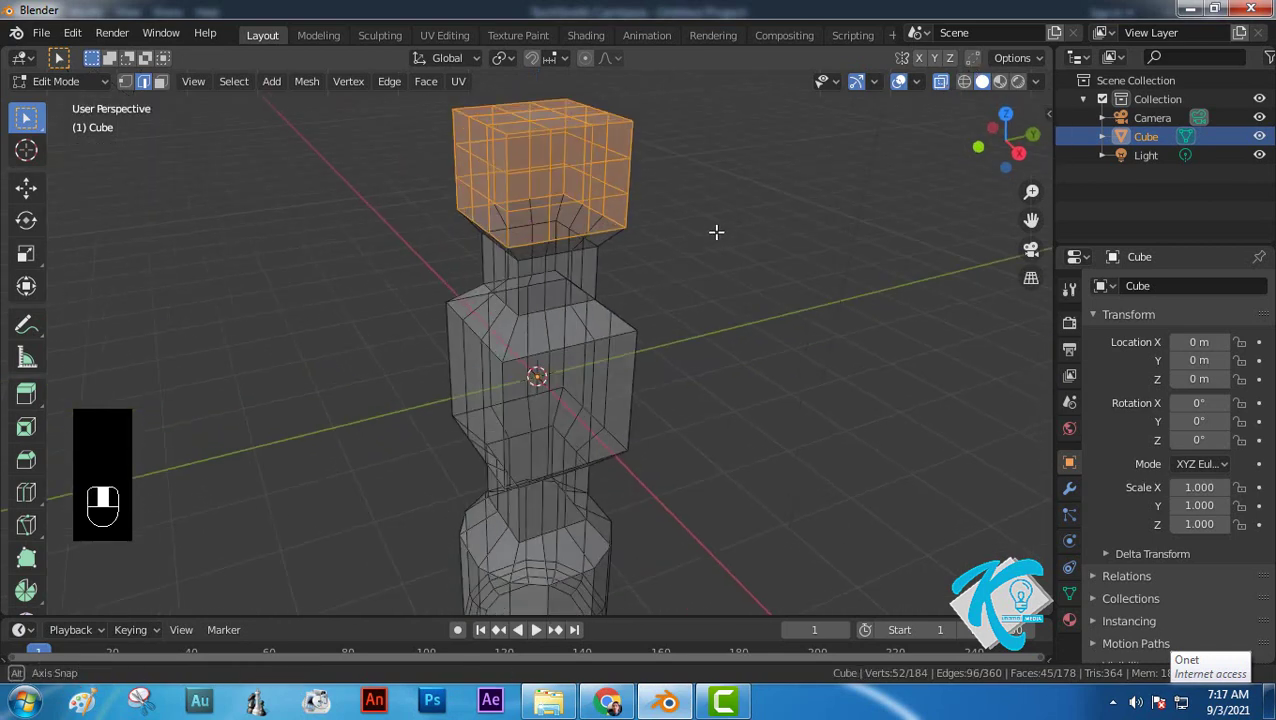
{"action": "scroll", "coordinate": [614, 232], "scroll_direction": "down", "scroll_amount": 4}
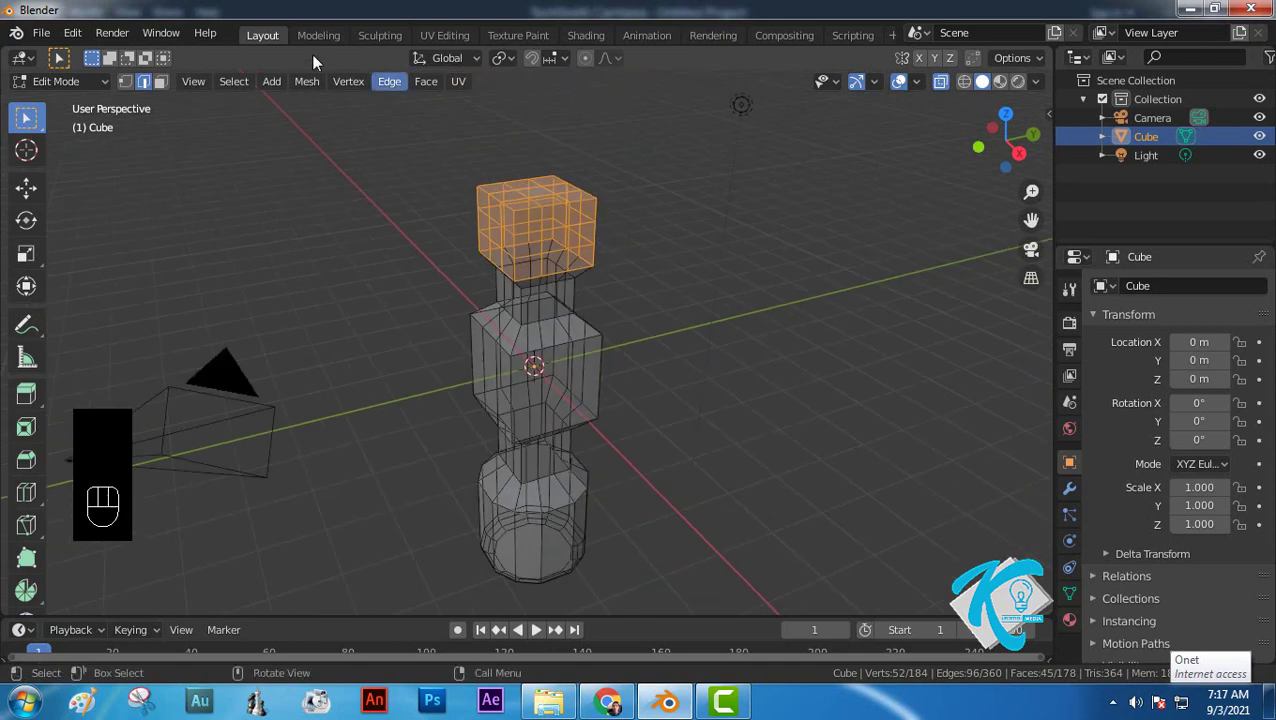
{"action": "left_click", "coordinate": [310, 81]}
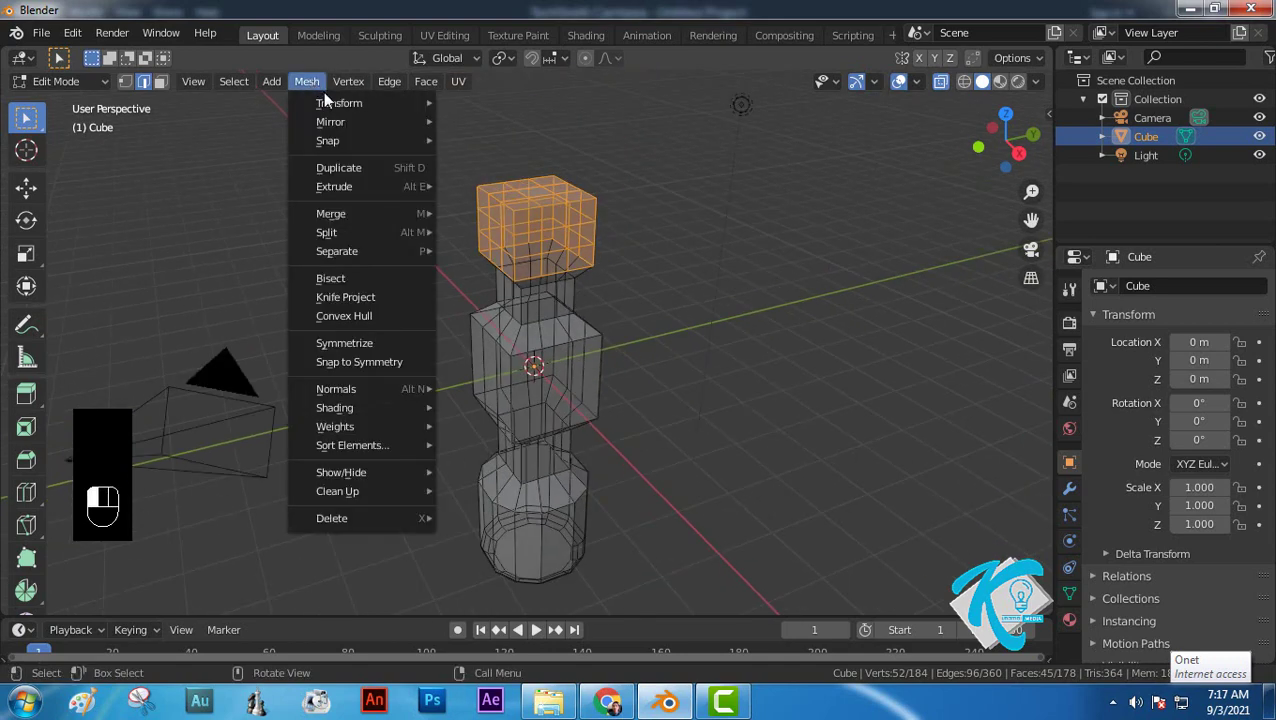
{"action": "mouse_move", "coordinate": [324, 99]}
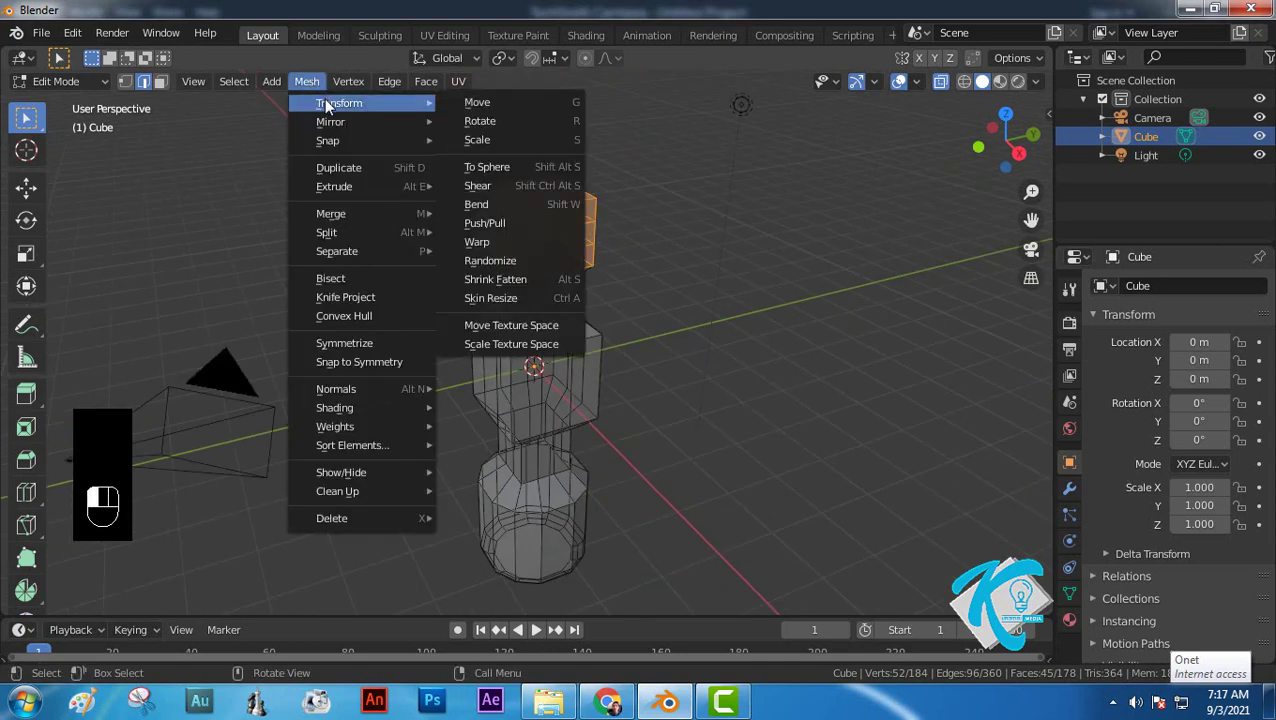
{"action": "left_click", "coordinate": [507, 168]}
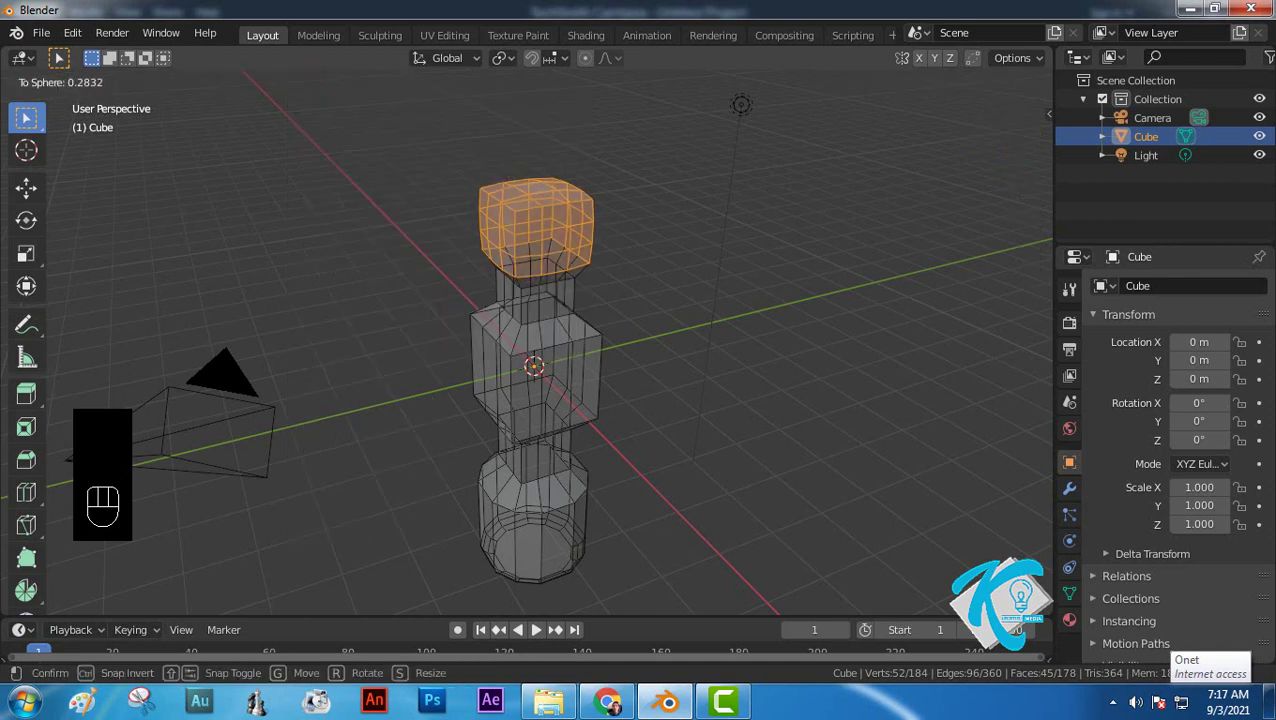
{"action": "left_click", "coordinate": [789, 271]}
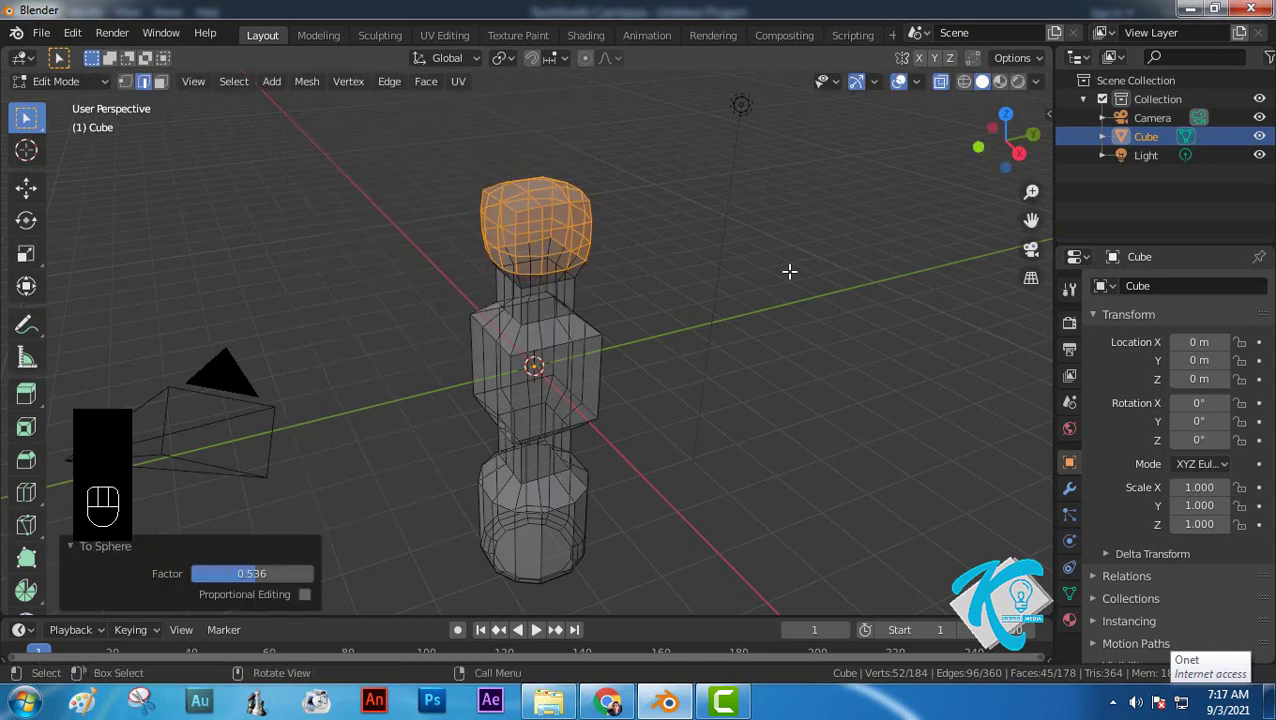
{"action": "left_click", "coordinate": [256, 576]}
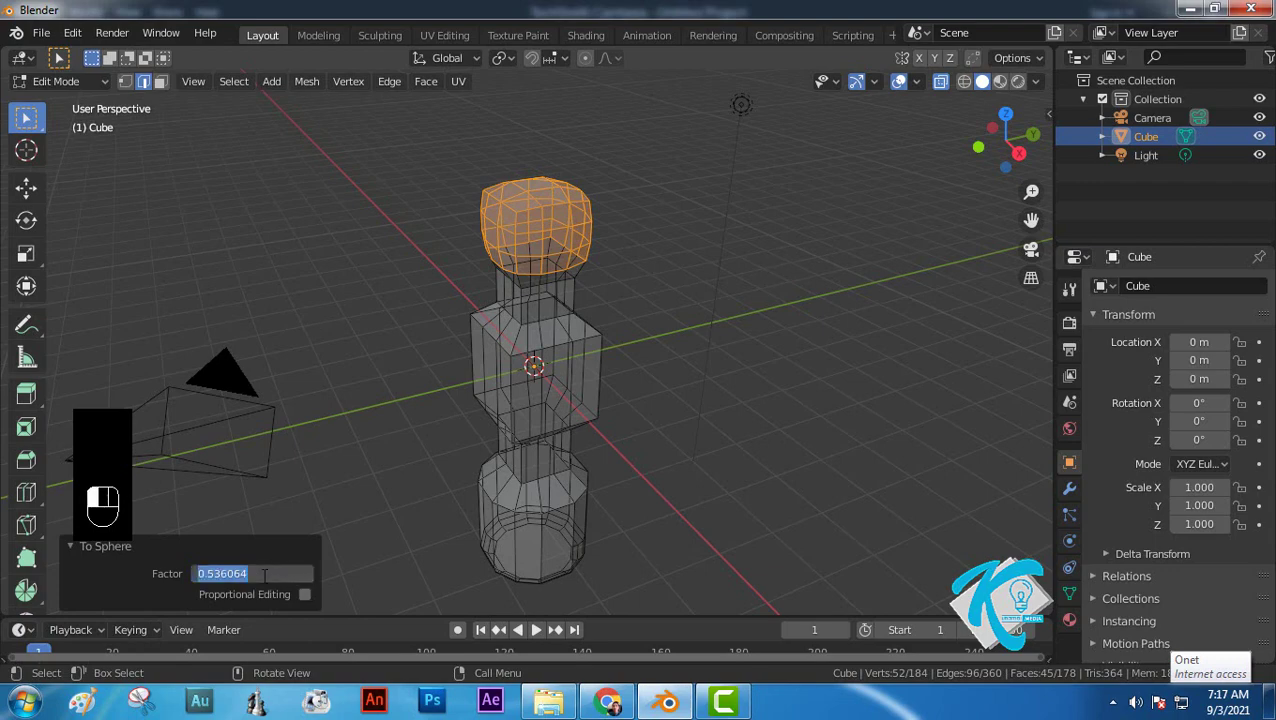
{"action": "type", "text": "1"}
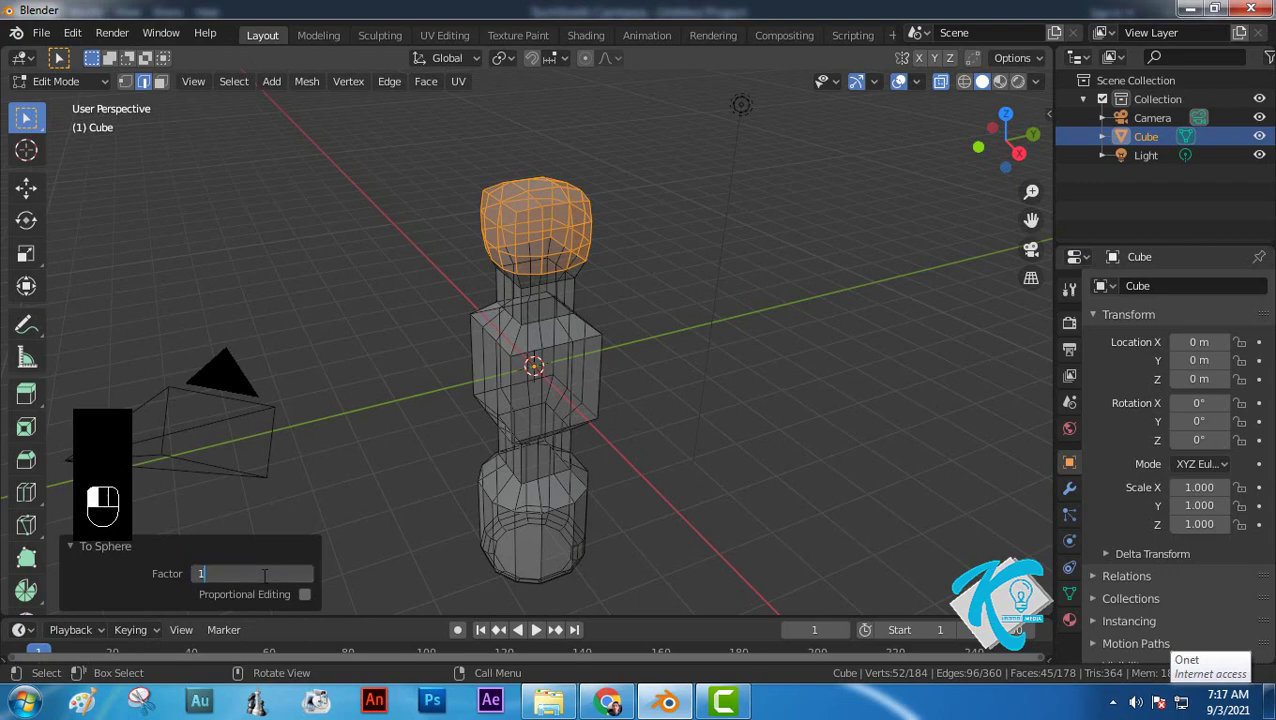
{"action": "key", "text": "Return"}
Step: Select the edge loop where the sphere meets the neck and flatten it by scaling to 0 along Z
{"action": "middle_click_drag", "start_coordinate": [712, 288], "coordinate": [570, 218]}
{"action": "middle_click_drag", "start_coordinate": [635, 256], "coordinate": [695, 240]}
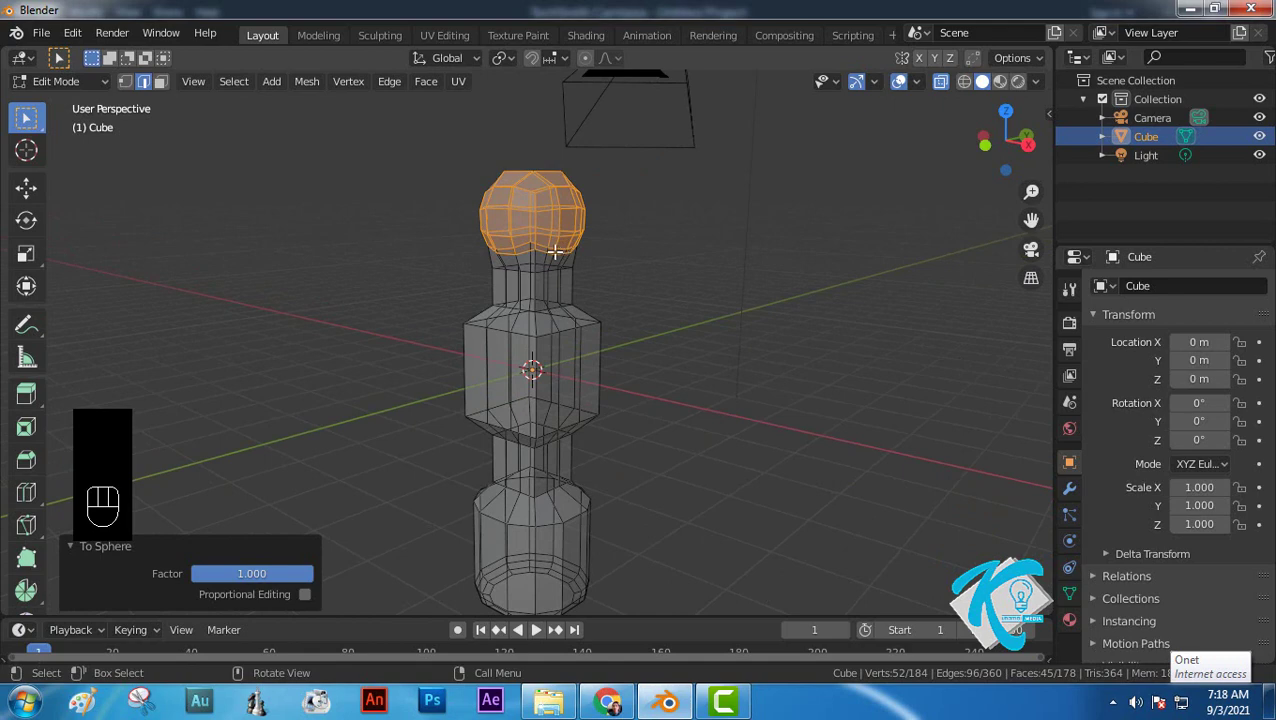
{"action": "left_click", "coordinate": [144, 86]}
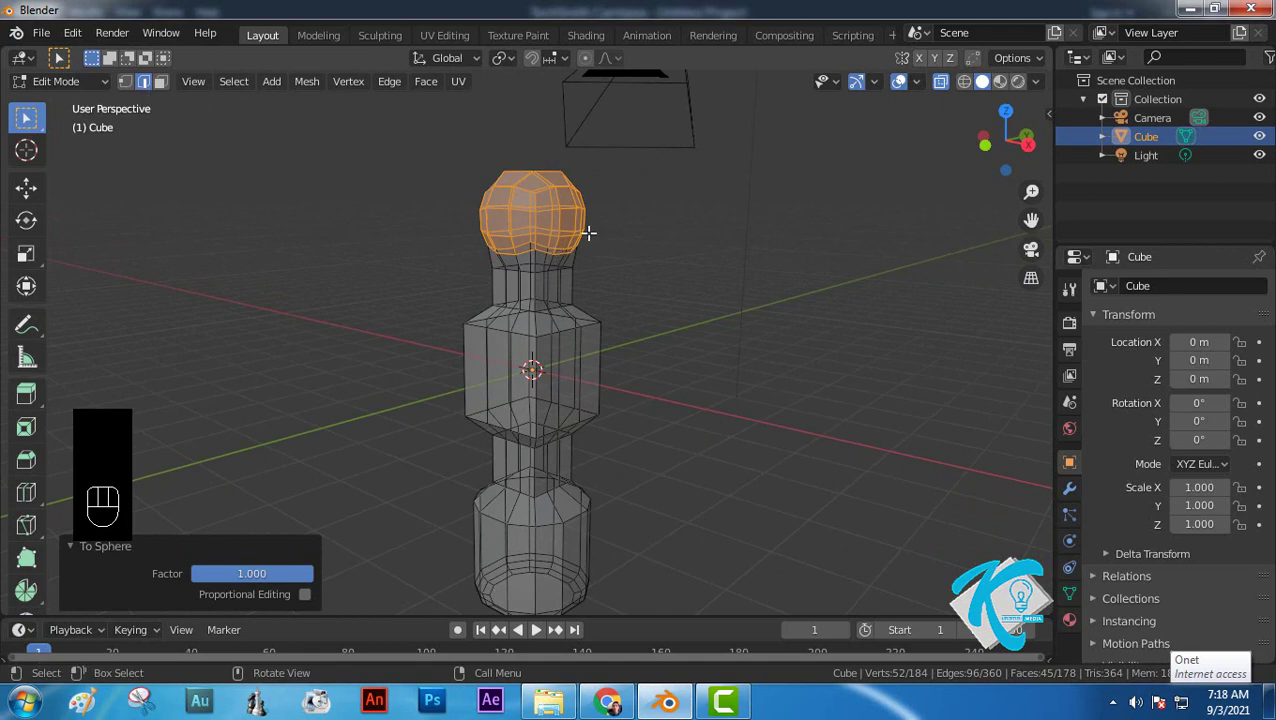
{"action": "left_click", "coordinate": [661, 217]}
{"action": "scroll", "coordinate": [523, 248], "scroll_direction": "up", "scroll_amount": 4}
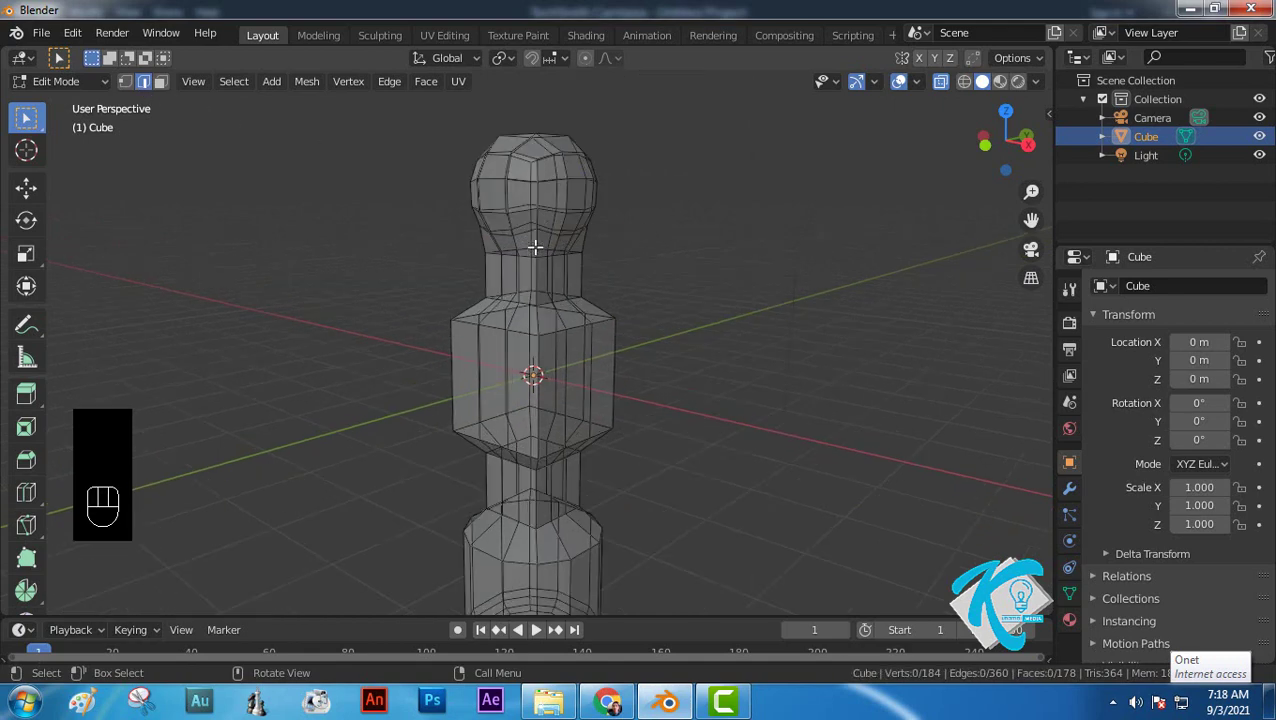
{"action": "middle_click_drag", "start_coordinate": [540, 240], "coordinate": [585, 240]}
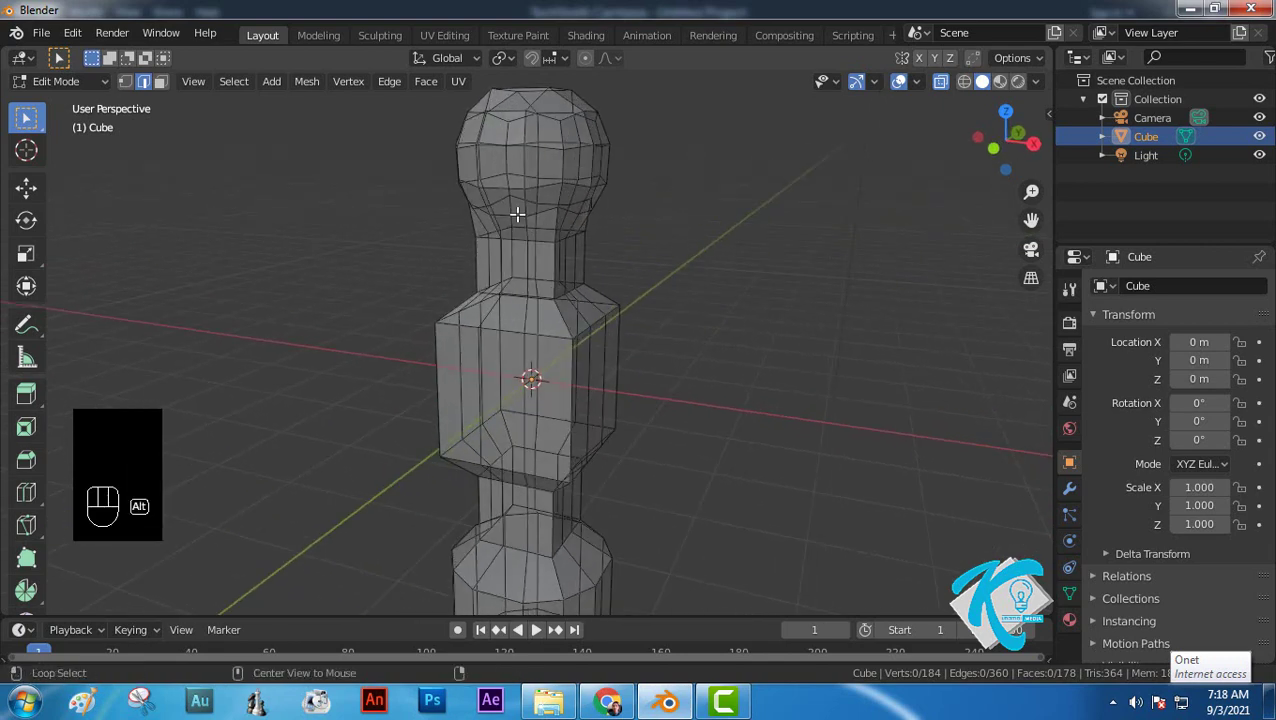
{"action": "left_click", "coordinate": [517, 213], "text": "alt"}
{"action": "middle_click_drag", "start_coordinate": [608, 222], "coordinate": [648, 227]}
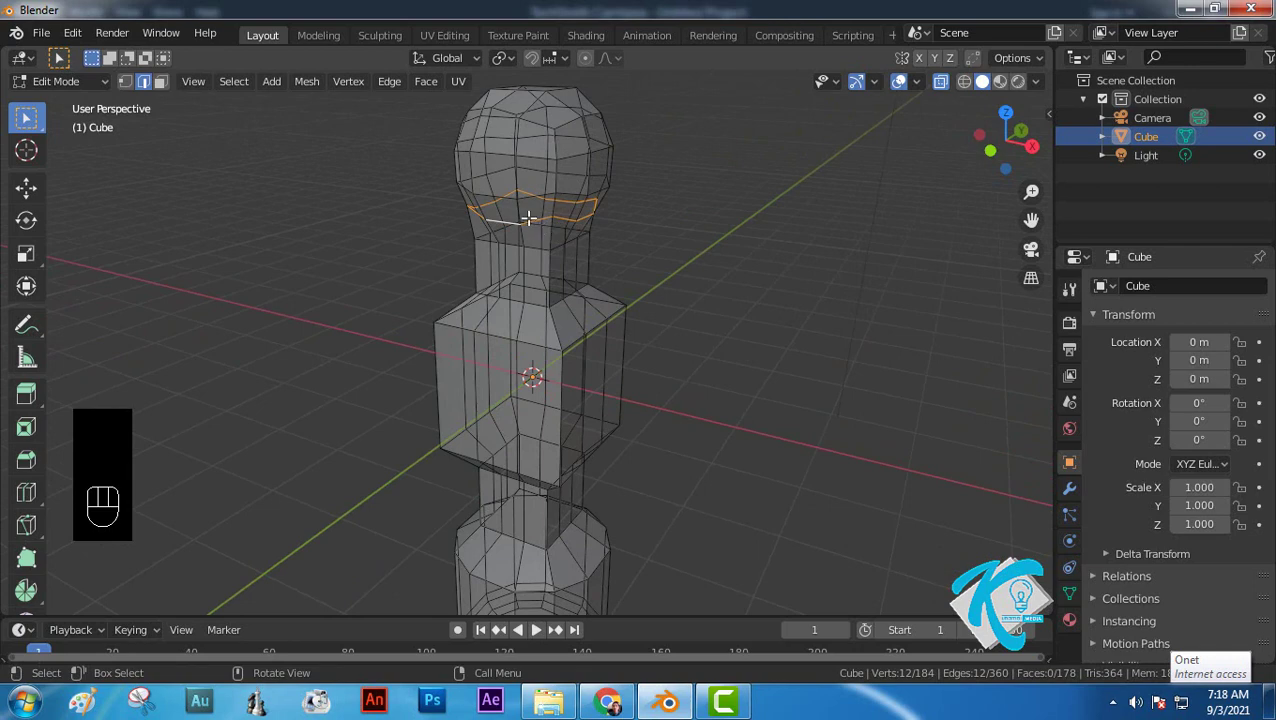
{"action": "key", "text": "s"}
{"action": "key", "text": "z"}
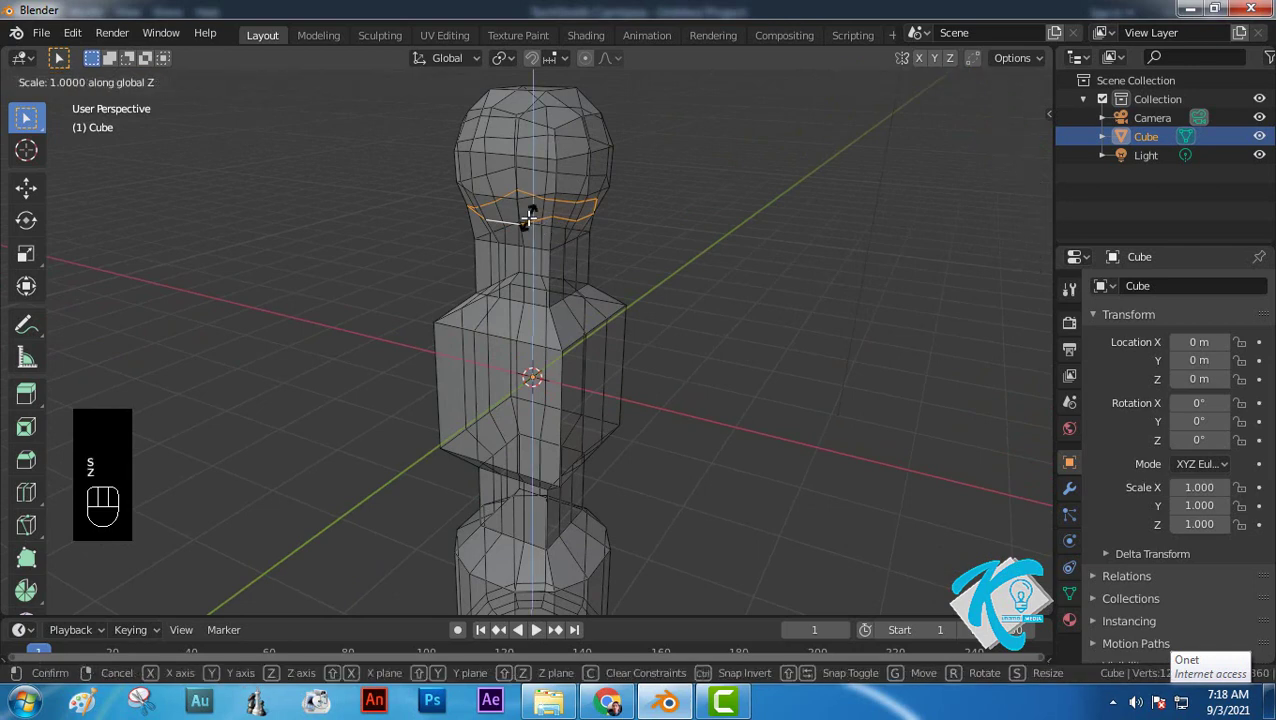
{"action": "key", "text": "0"}
{"action": "key", "text": "Return"}
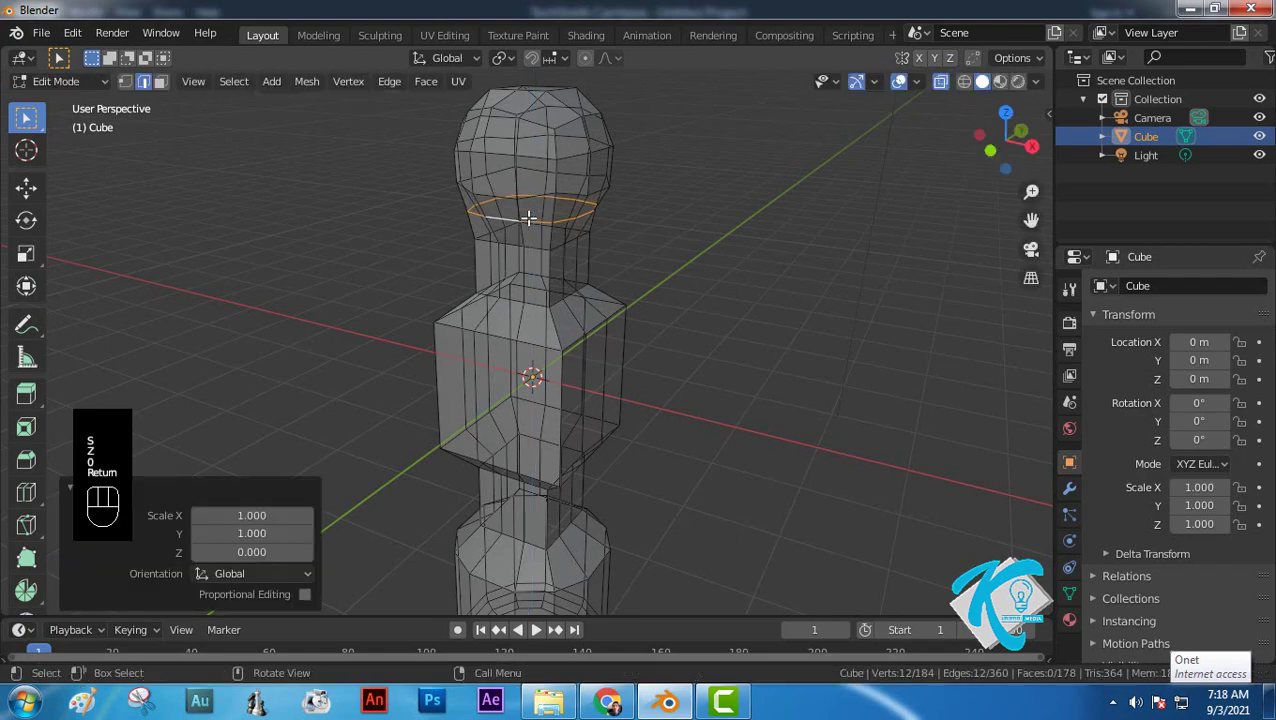
Step: Raise the flattened loop about 0.24 m along Z, and about 0.07 m more in the right view
{"action": "mouse_move", "coordinate": [630, 203]}
{"action": "middle_mouse_down"}
{"action": "mouse_move", "coordinate": [572, 191]}
{"action": "mouse_move", "coordinate": [572, 158]}
{"action": "mouse_move", "coordinate": [558, 197]}
{"action": "mouse_move", "coordinate": [615, 201]}
{"action": "middle_mouse_up"}
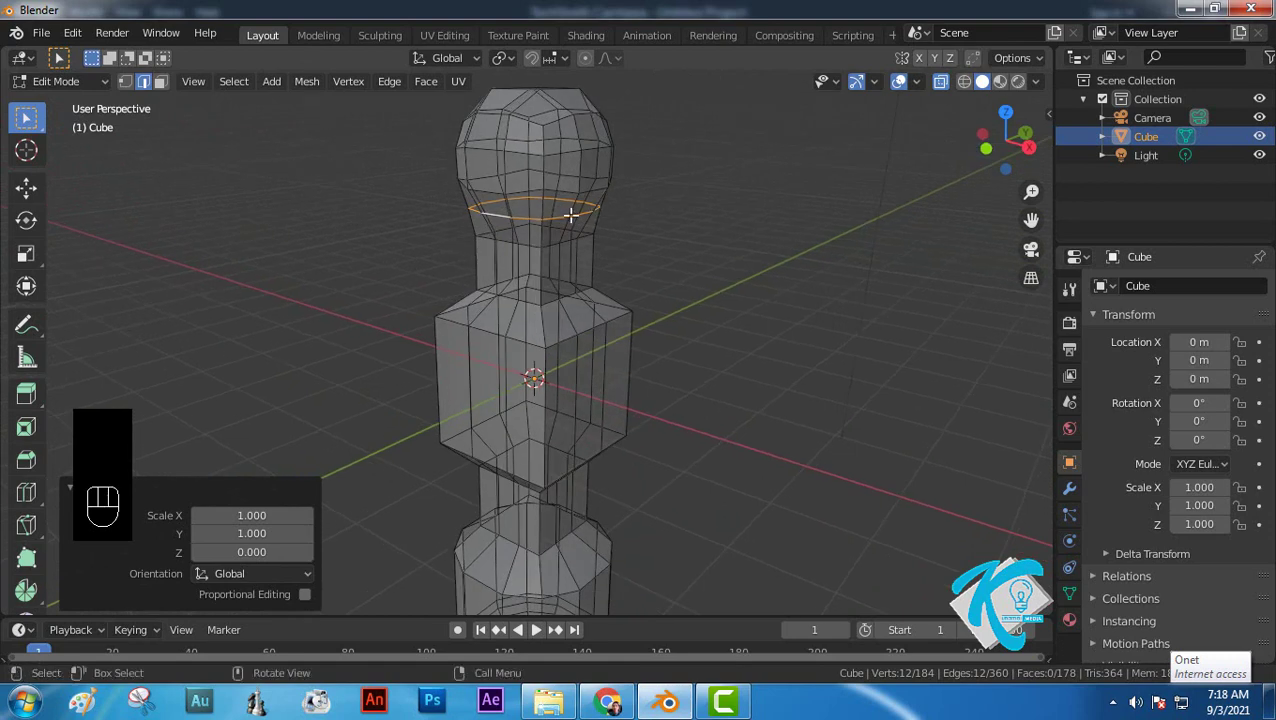
{"action": "key", "text": "g"}
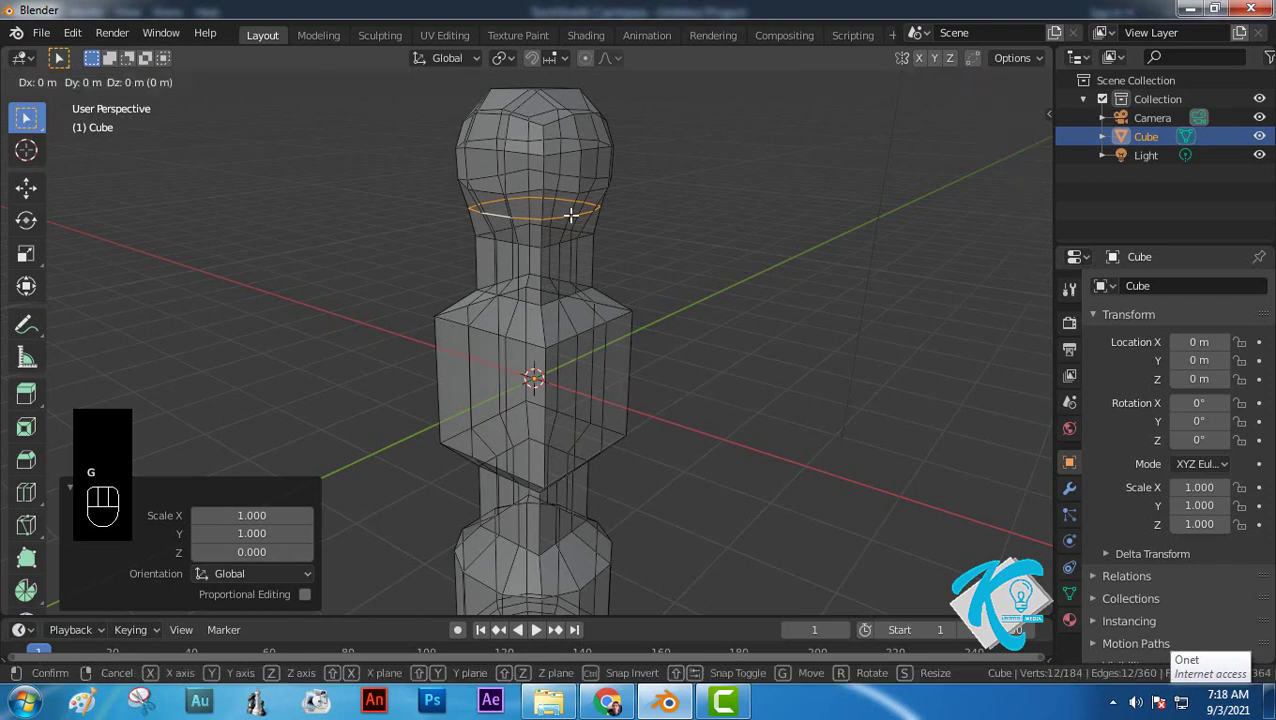
{"action": "key", "text": "z"}
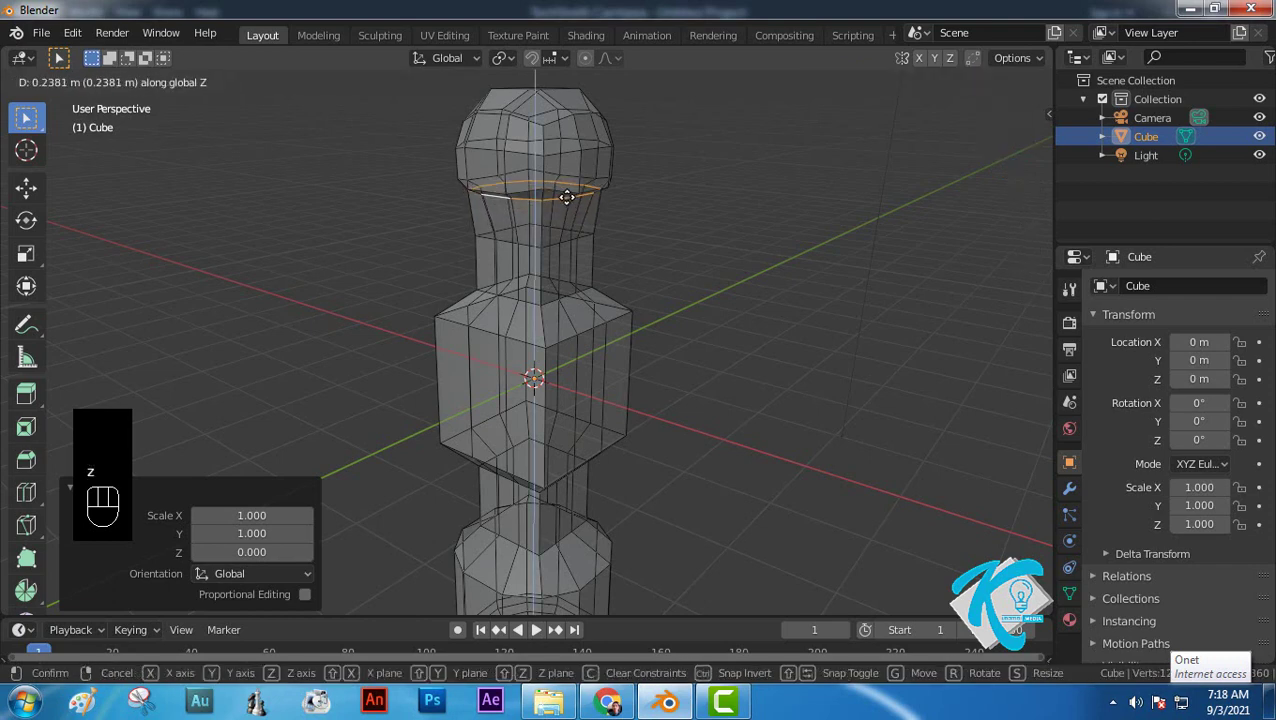
{"action": "left_click", "coordinate": [566, 197]}
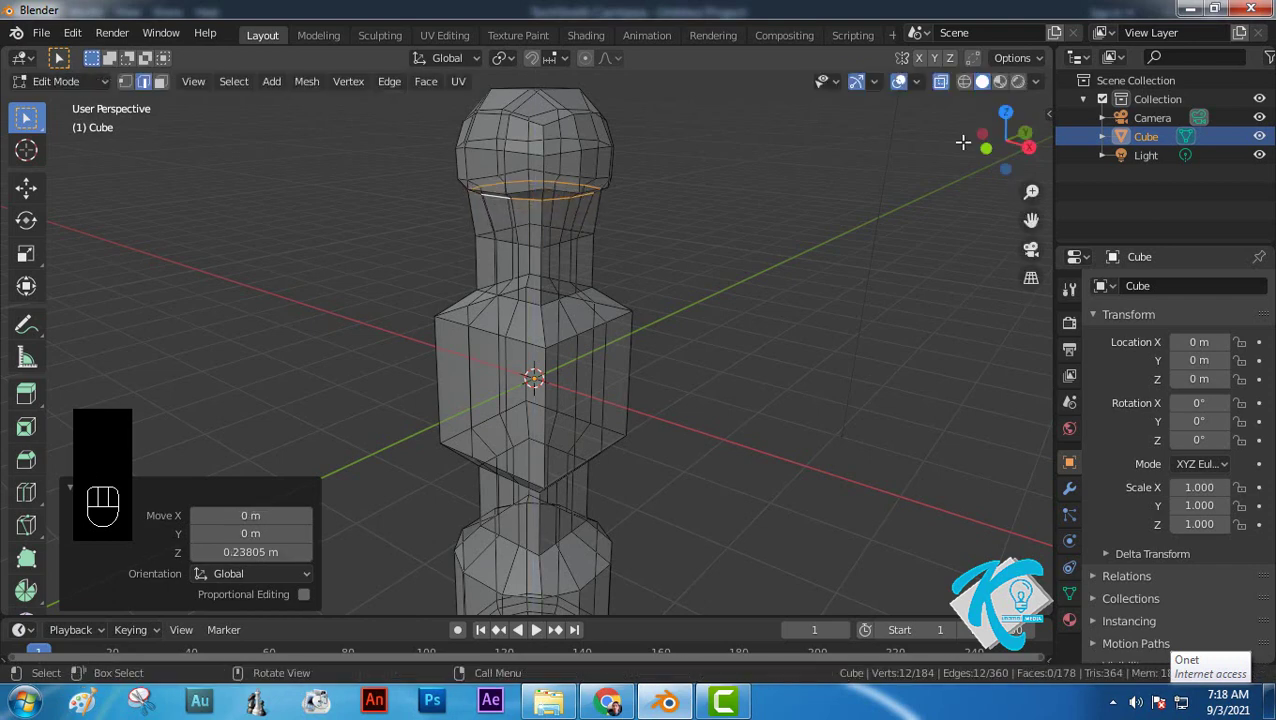
{"action": "left_click", "coordinate": [1029, 148]}
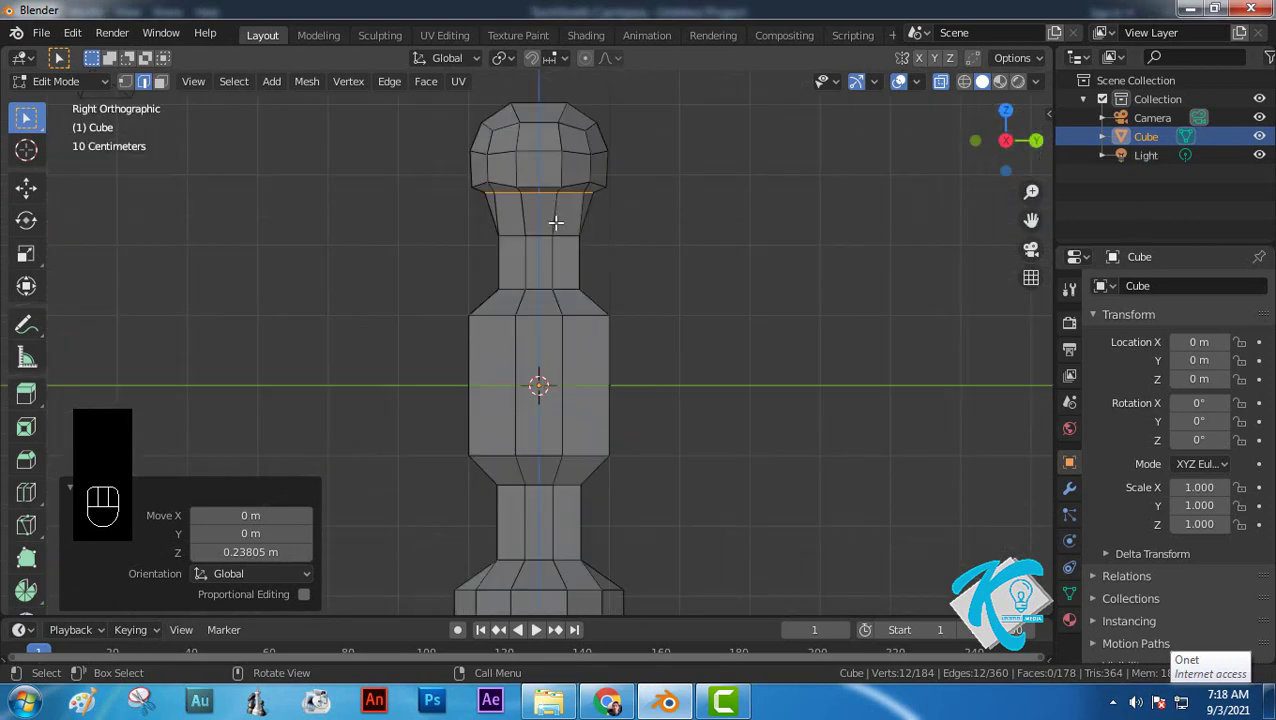
{"action": "key", "text": "g"}
{"action": "key", "text": "z"}
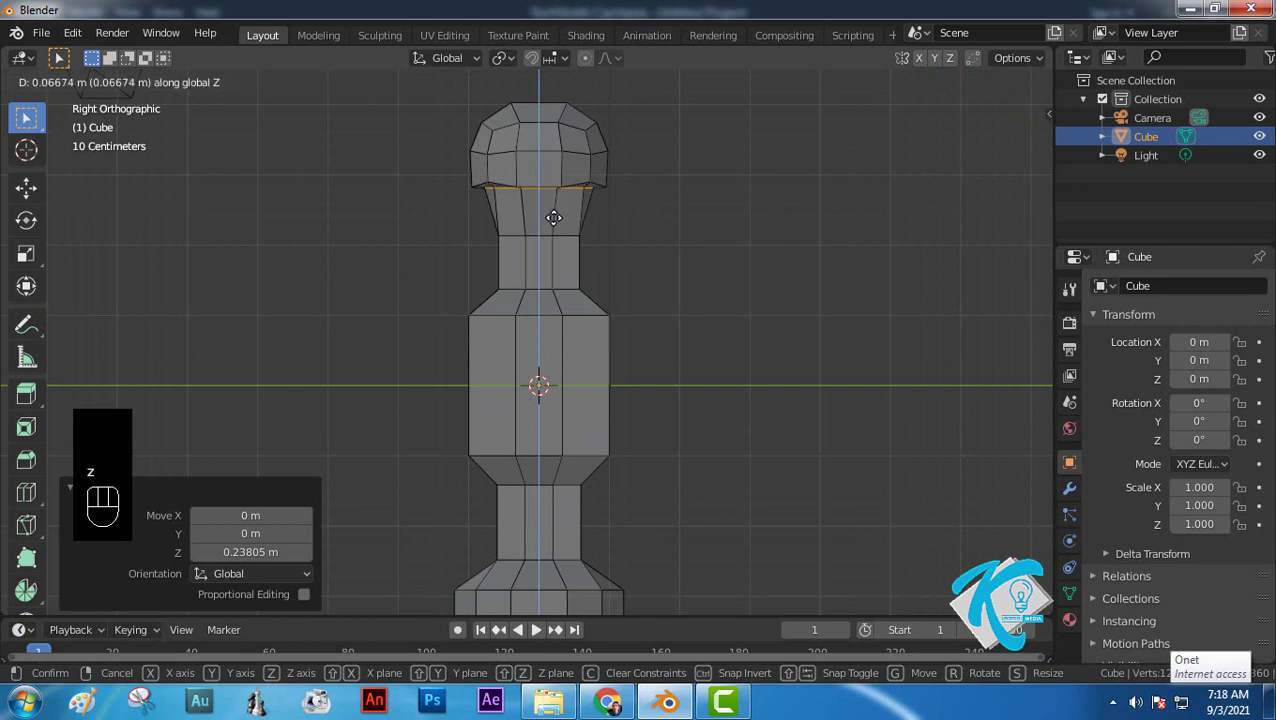
{"action": "left_click", "coordinate": [553, 217]}
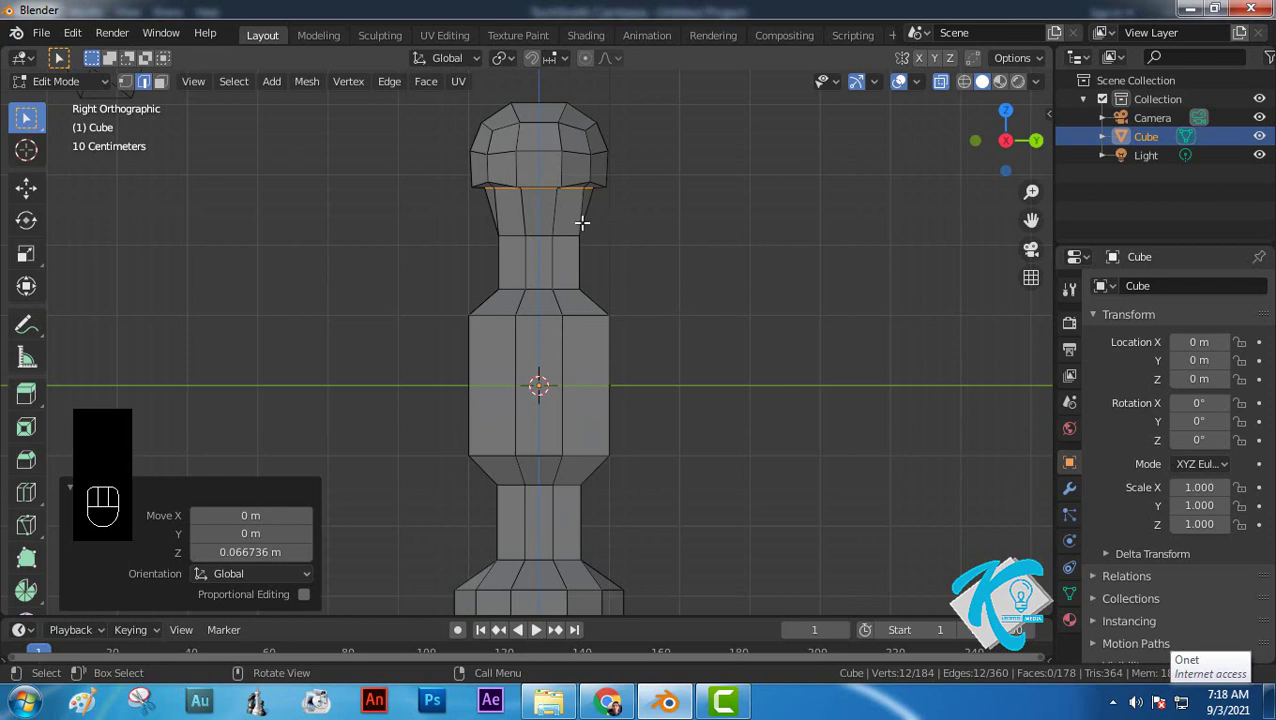
Step: Narrow the loop under the rounded head by scaling it to about 0.94
{"action": "scroll", "coordinate": [584, 222], "scroll_direction": "up", "scroll_amount": 2}
{"action": "middle_click_drag", "start_coordinate": [647, 162], "coordinate": [652, 297], "text": "shift"}
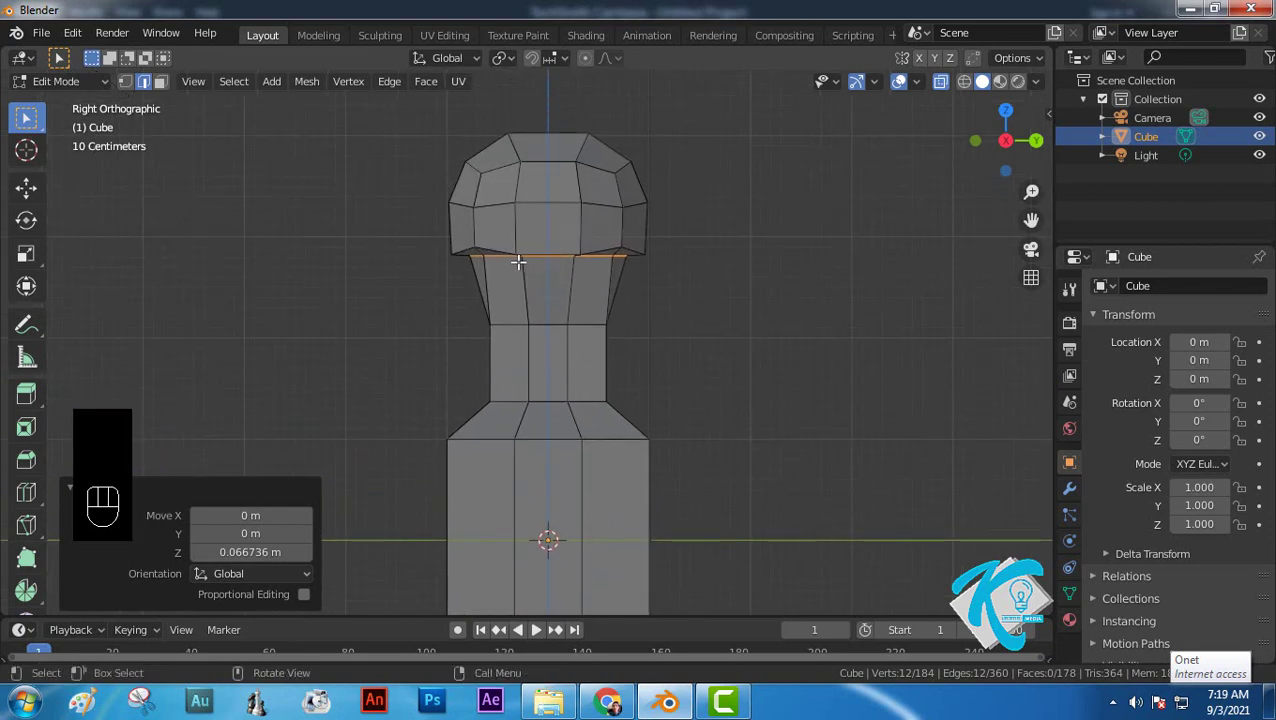
{"action": "key", "text": "s"}
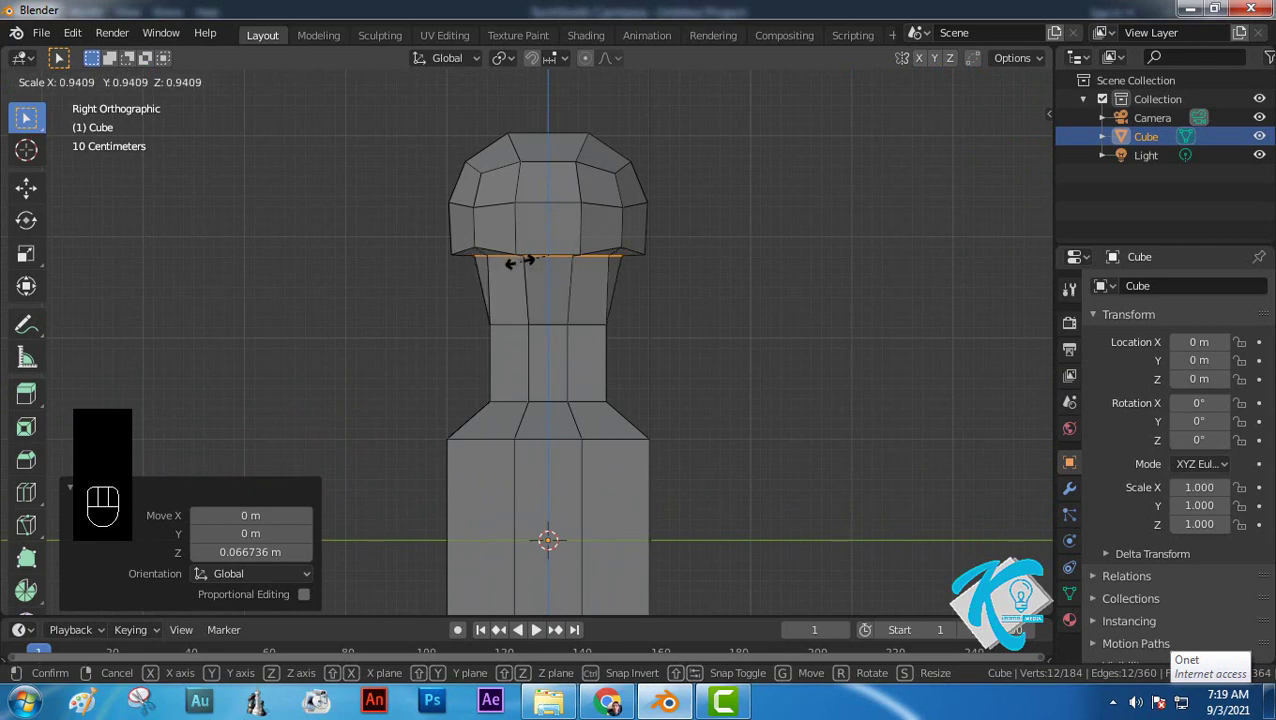
{"action": "left_click", "coordinate": [516, 262]}
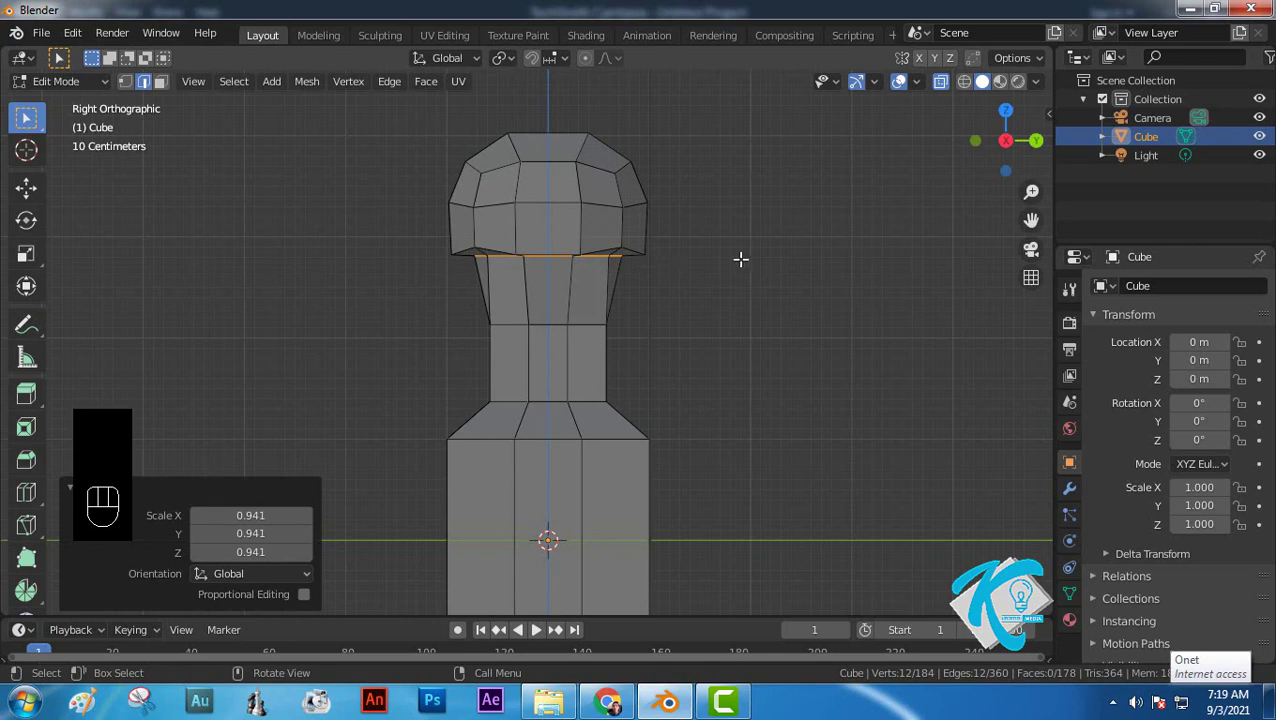
Step: Select the lower rim loop of the rounded head and flatten it by scaling to 0 along Z
{"action": "left_click", "coordinate": [484, 248], "text": "alt"}
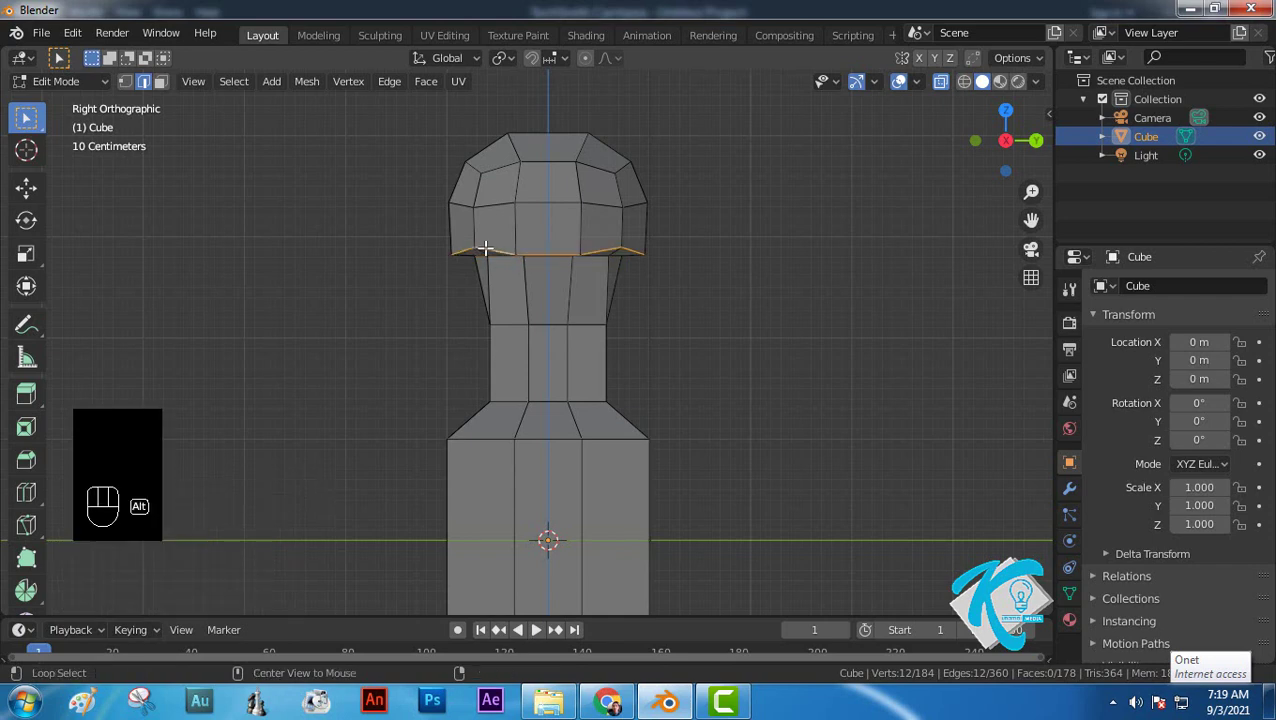
{"action": "middle_click_drag", "start_coordinate": [484, 248], "coordinate": [647, 259]}
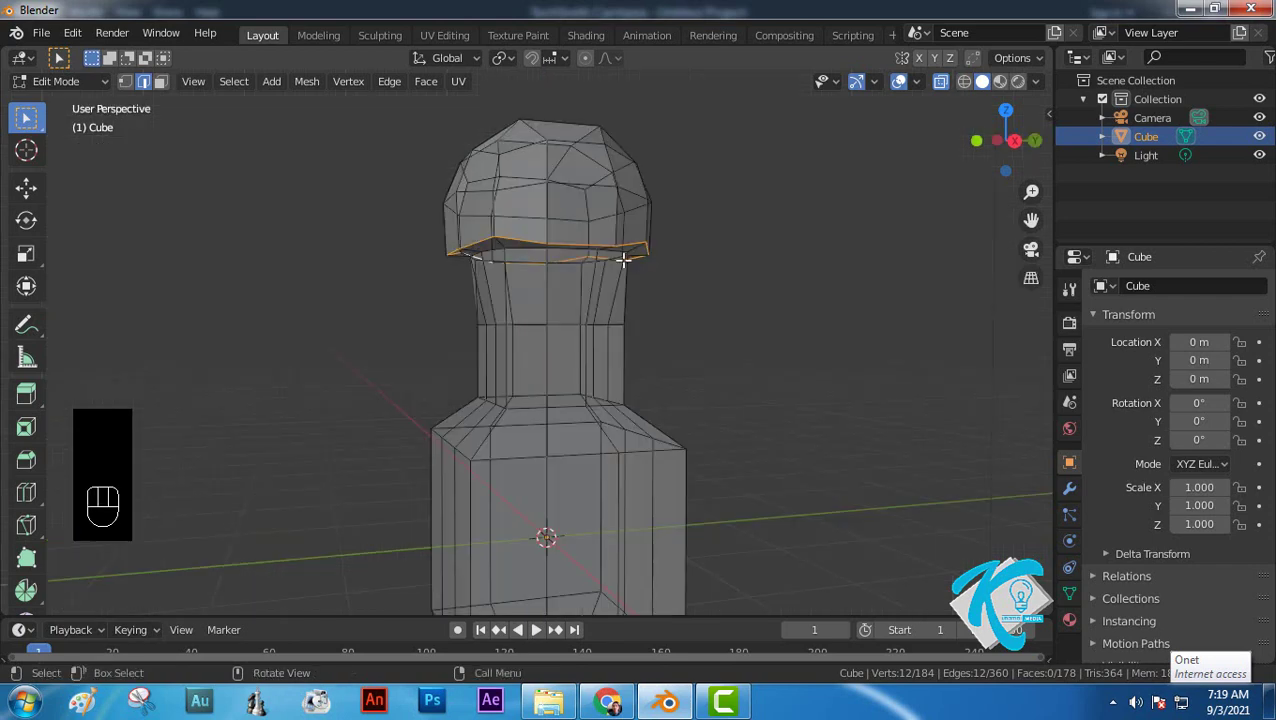
{"action": "key", "text": "s"}
{"action": "key", "text": "z"}
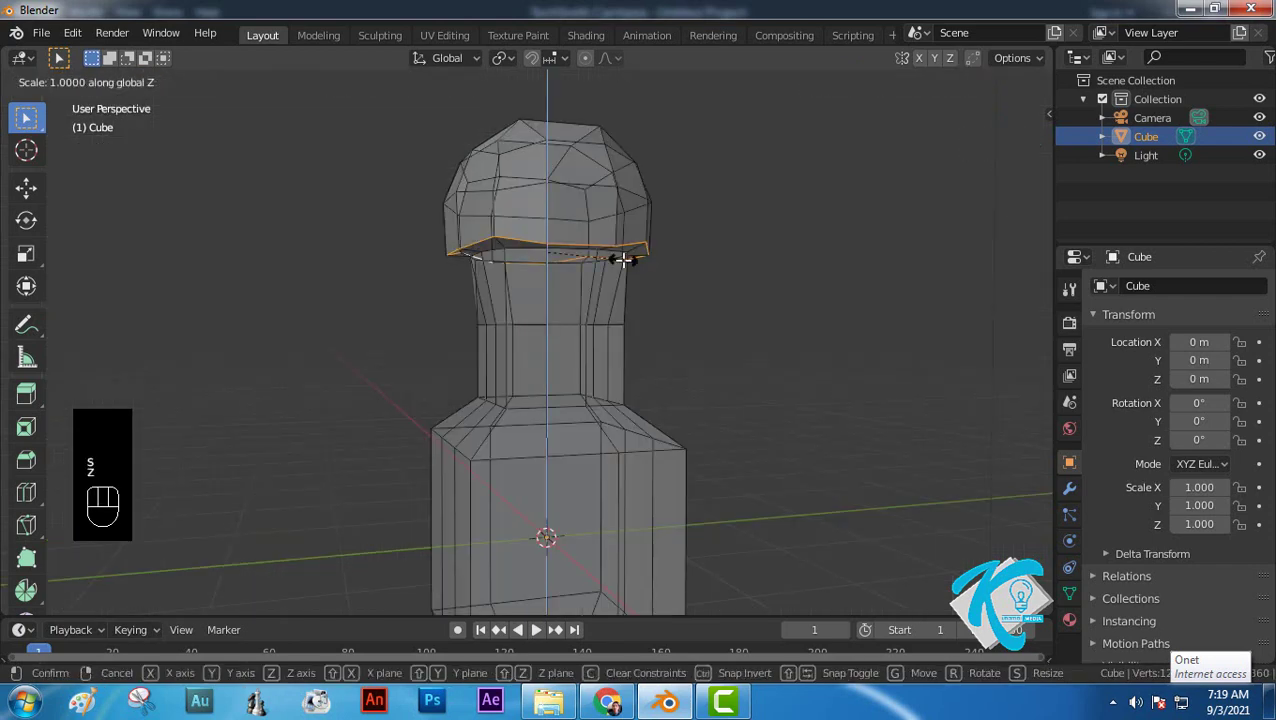
{"action": "key", "text": "0"}
{"action": "key", "text": "Return"}
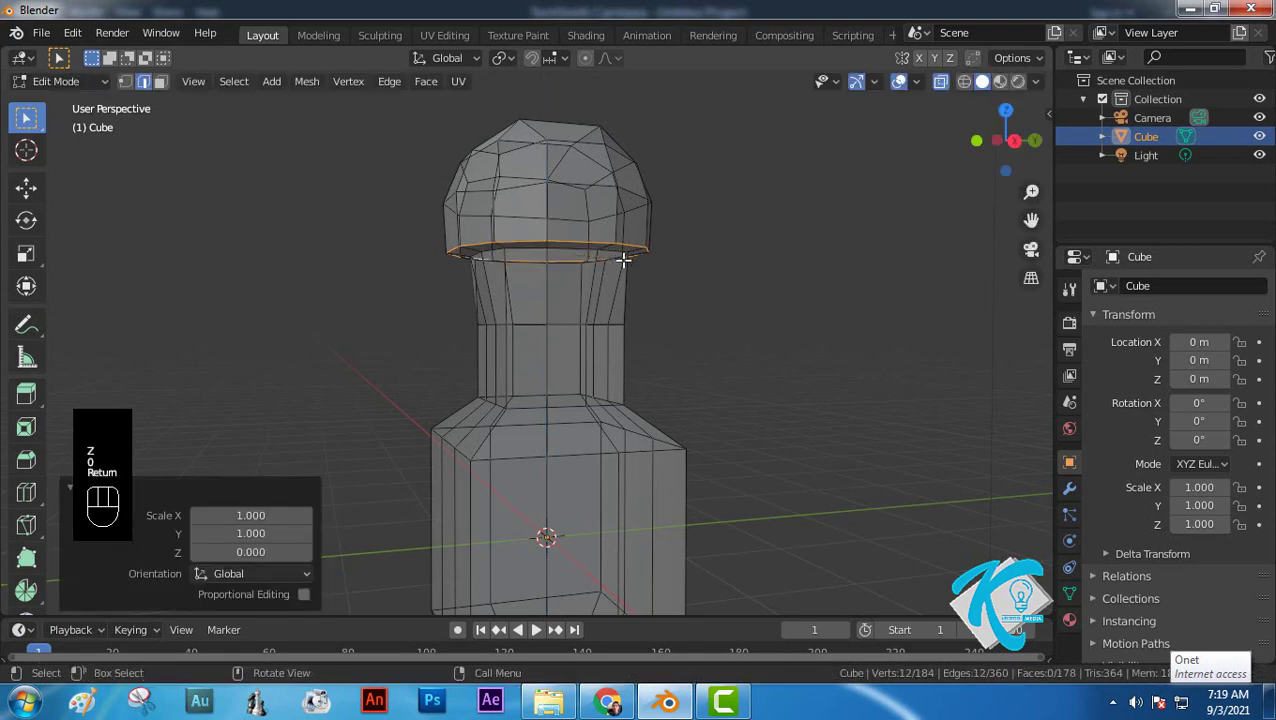
Step: Turn off the X-ray display so the column shows as solid
{"action": "middle_click_drag", "start_coordinate": [766, 248], "coordinate": [742, 199]}
{"action": "middle_click_drag", "start_coordinate": [756, 181], "coordinate": [652, 262]}
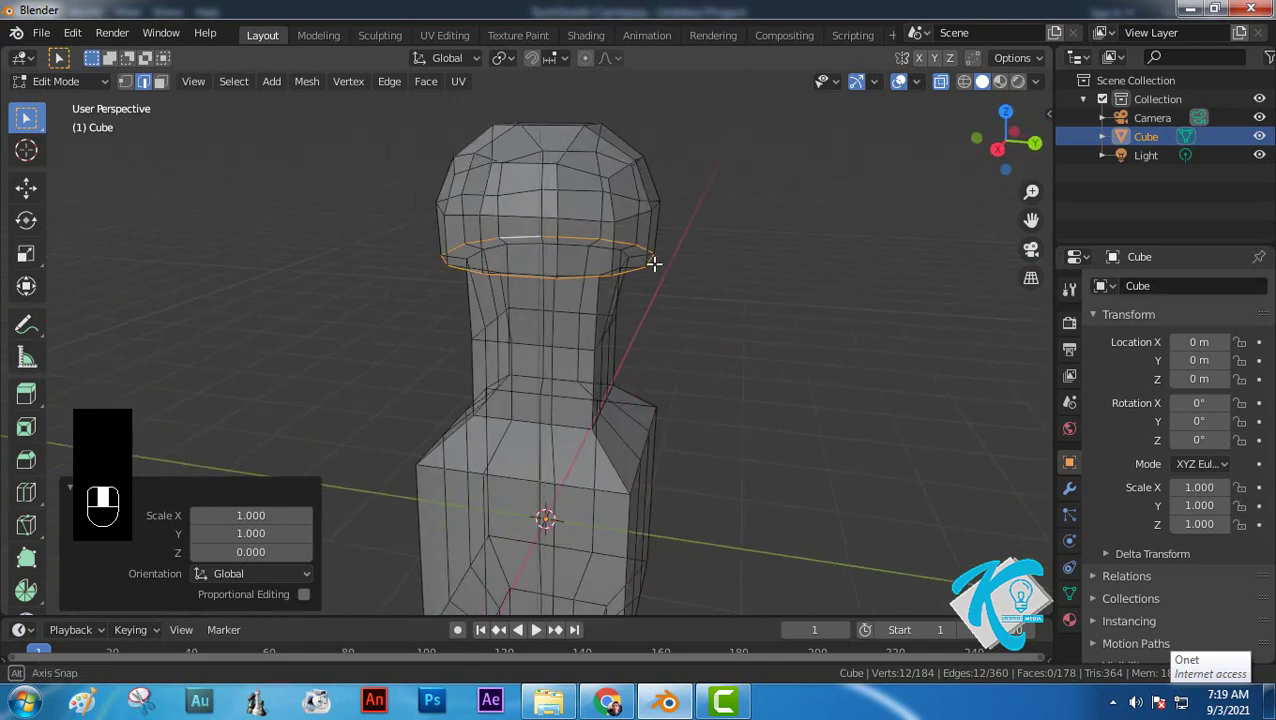
{"action": "left_click", "coordinate": [942, 83]}
{"action": "scroll", "coordinate": [664, 264], "scroll_direction": "down", "scroll_amount": 4}
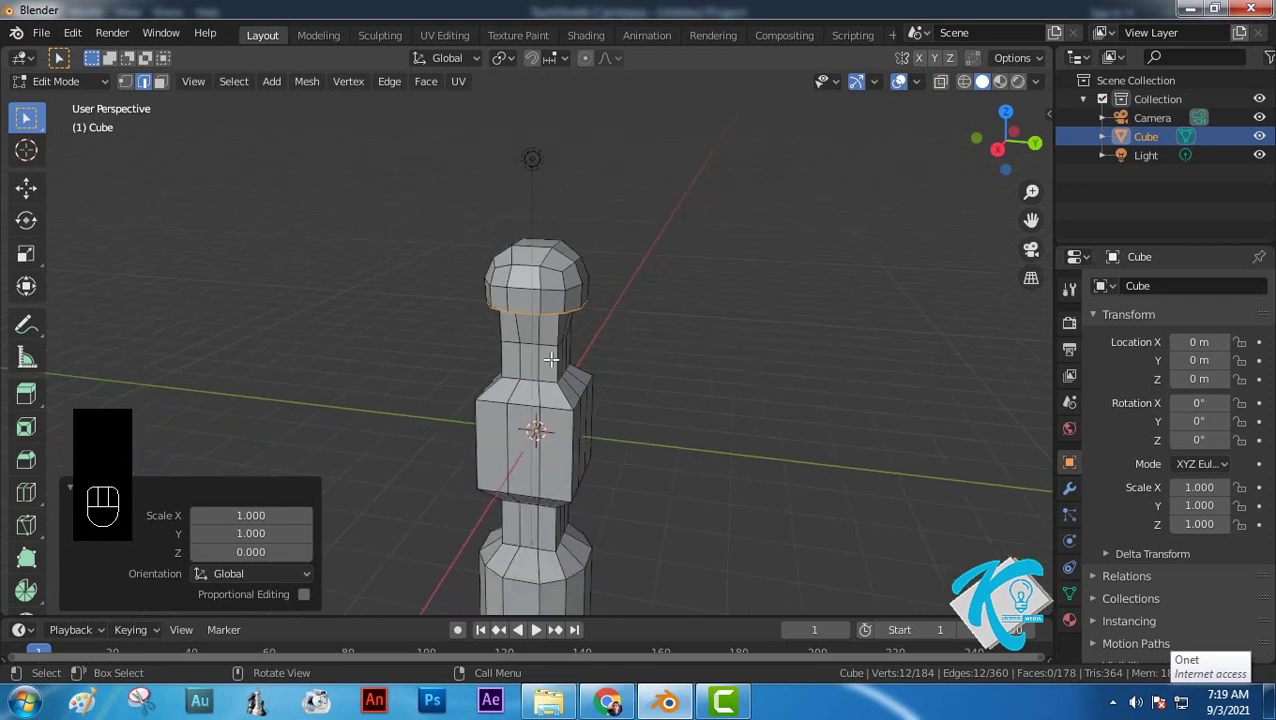
{"action": "middle_click_drag", "start_coordinate": [551, 360], "coordinate": [666, 313]}
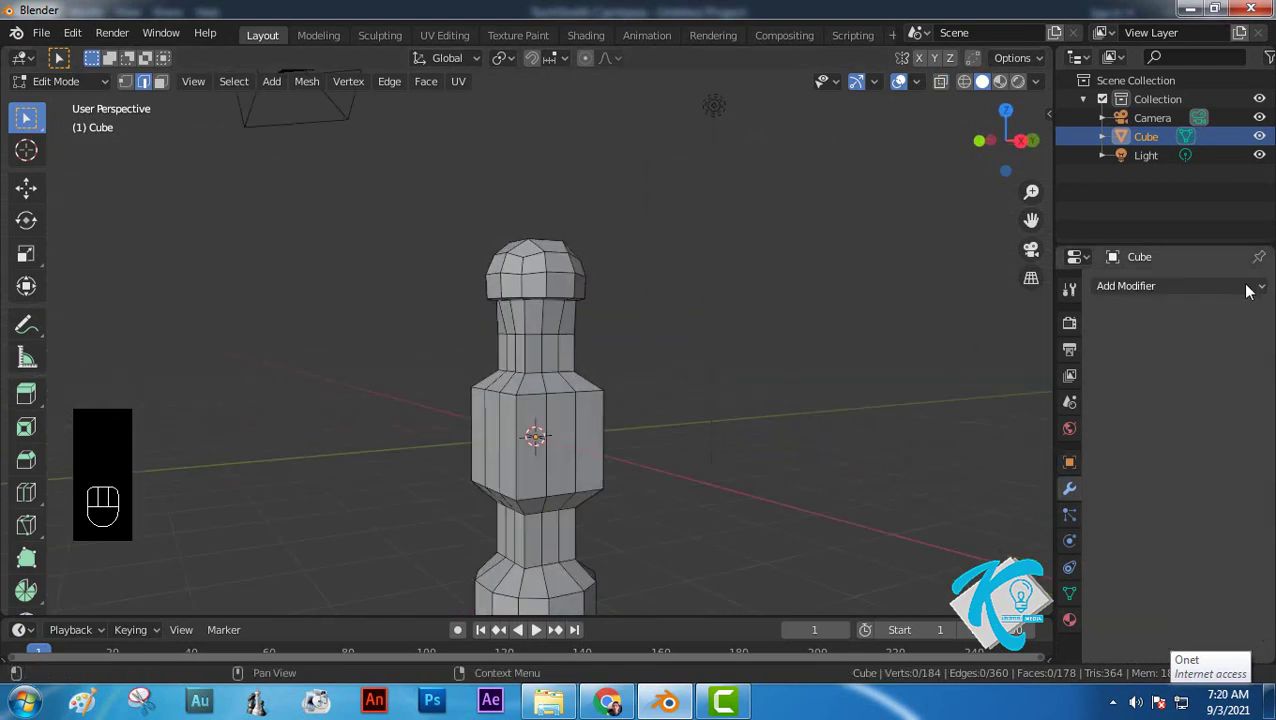
Step: Add a Subdivision Surface modifier to the column with viewport and render levels both set to 3
{"action": "left_click", "coordinate": [1247, 289]}
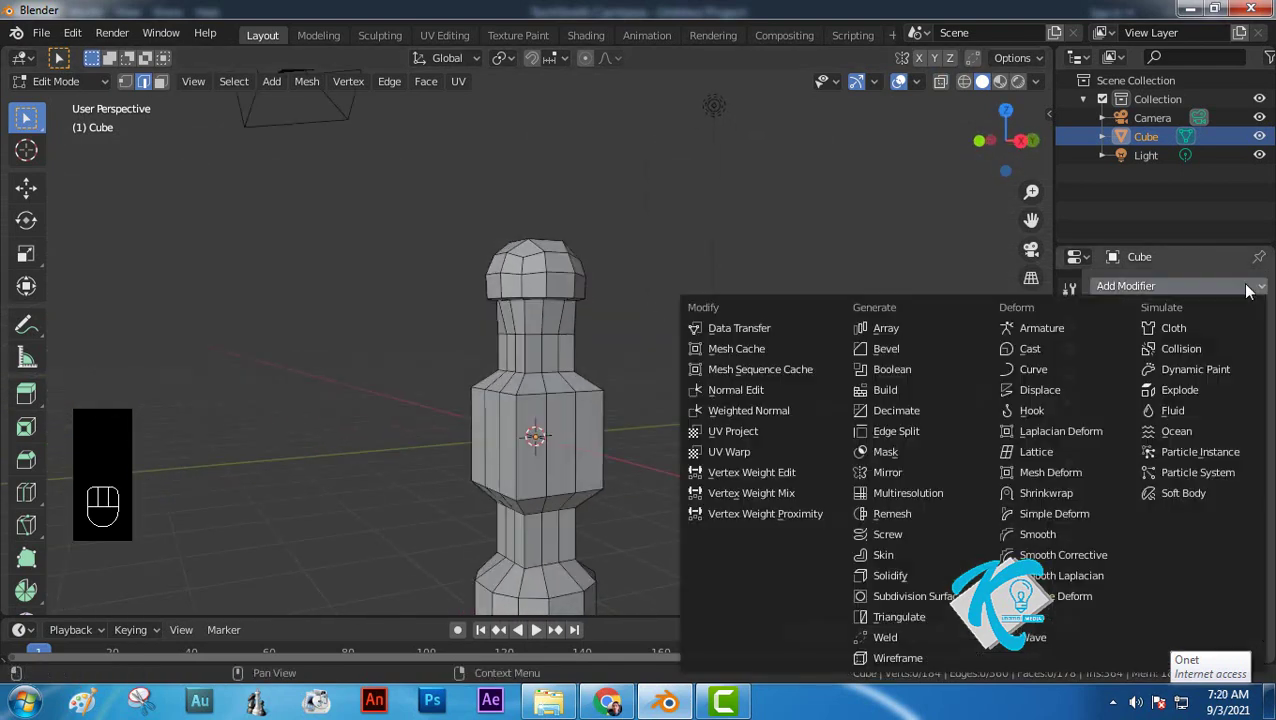
{"action": "left_click", "coordinate": [916, 597]}
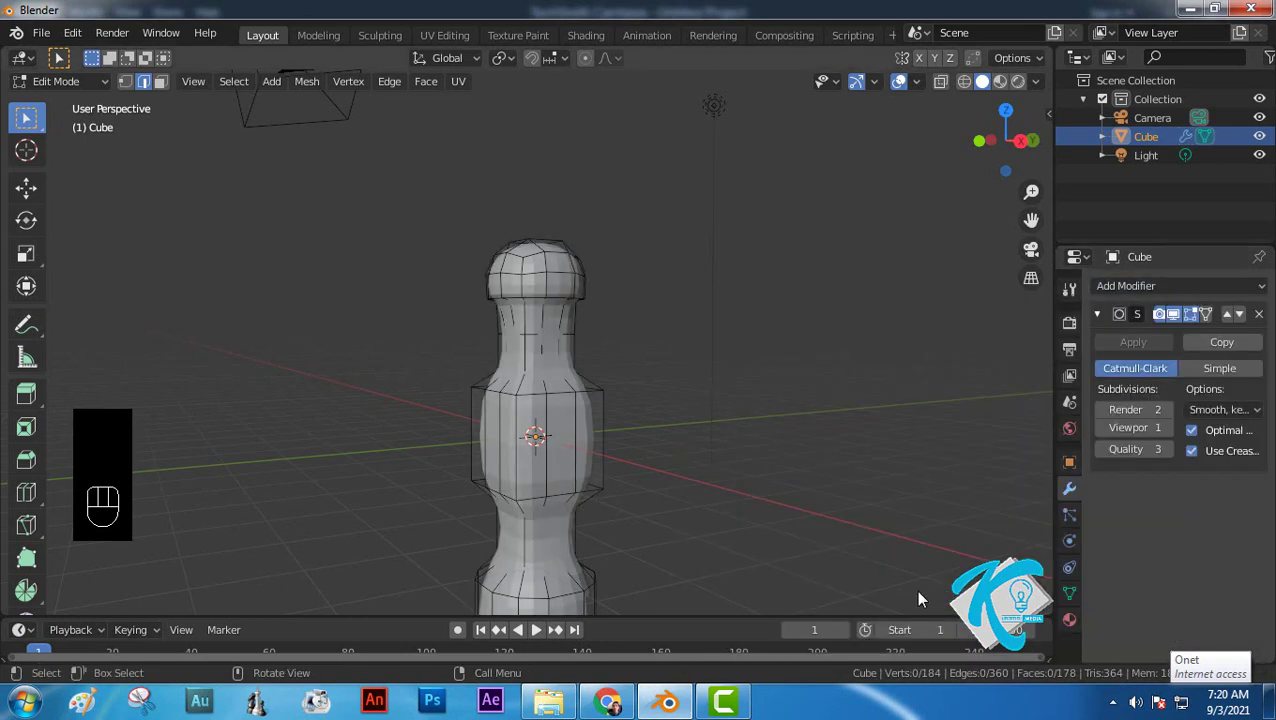
{"action": "left_click", "coordinate": [1166, 427]}
{"action": "left_click", "coordinate": [1166, 427]}
{"action": "left_click", "coordinate": [1166, 409]}
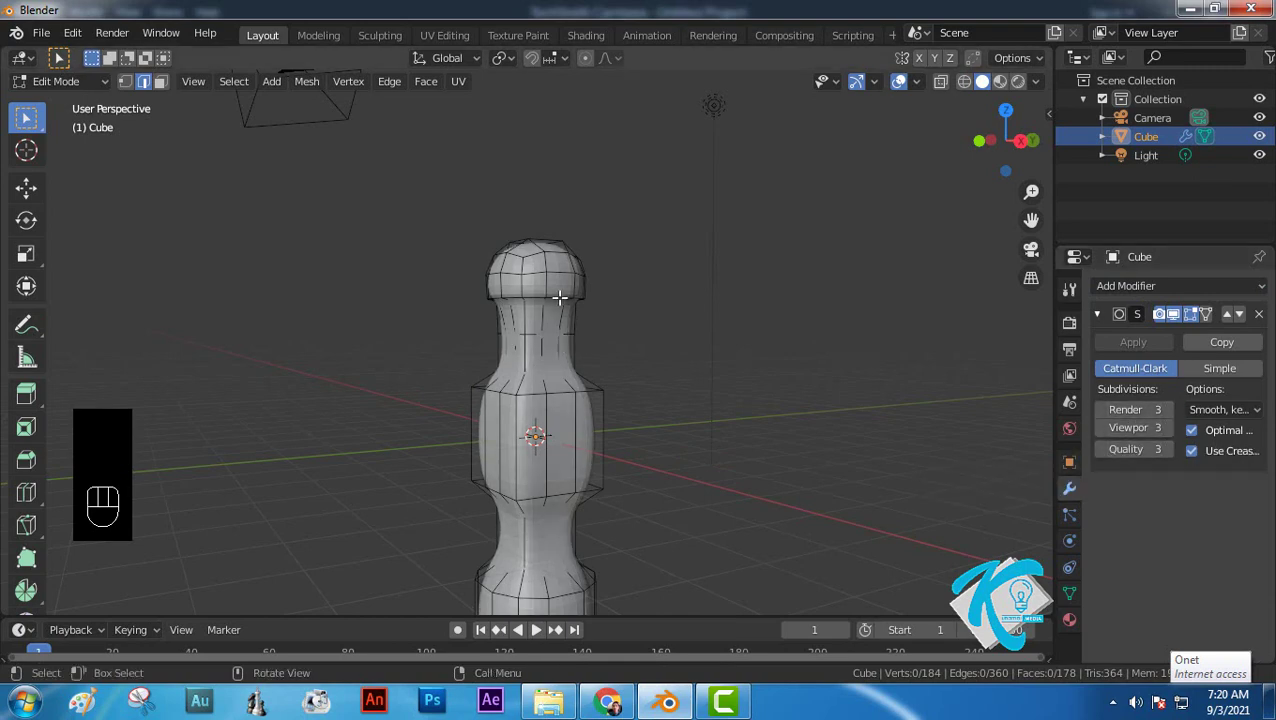
Step: Switch to Object Mode and apply Shade Smooth to the column
{"action": "left_click", "coordinate": [100, 81]}
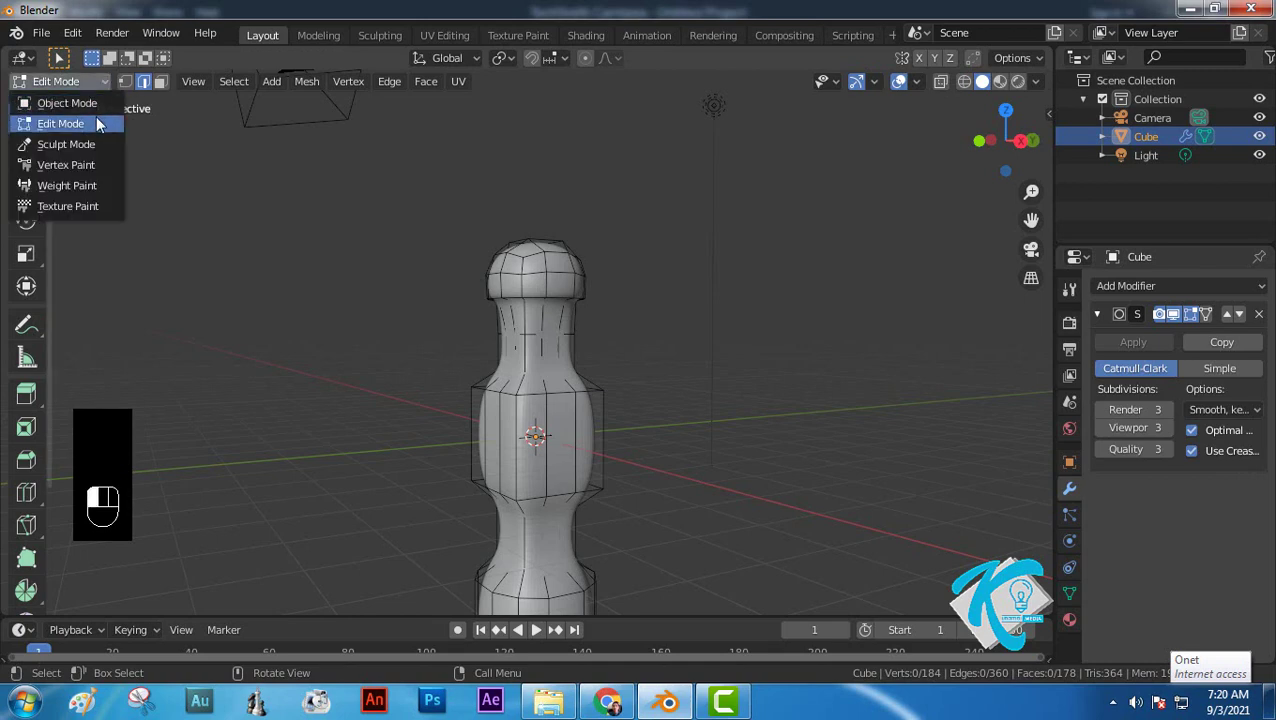
{"action": "left_click", "coordinate": [98, 103]}
{"action": "scroll", "coordinate": [558, 308], "scroll_direction": "up", "scroll_amount": 5}
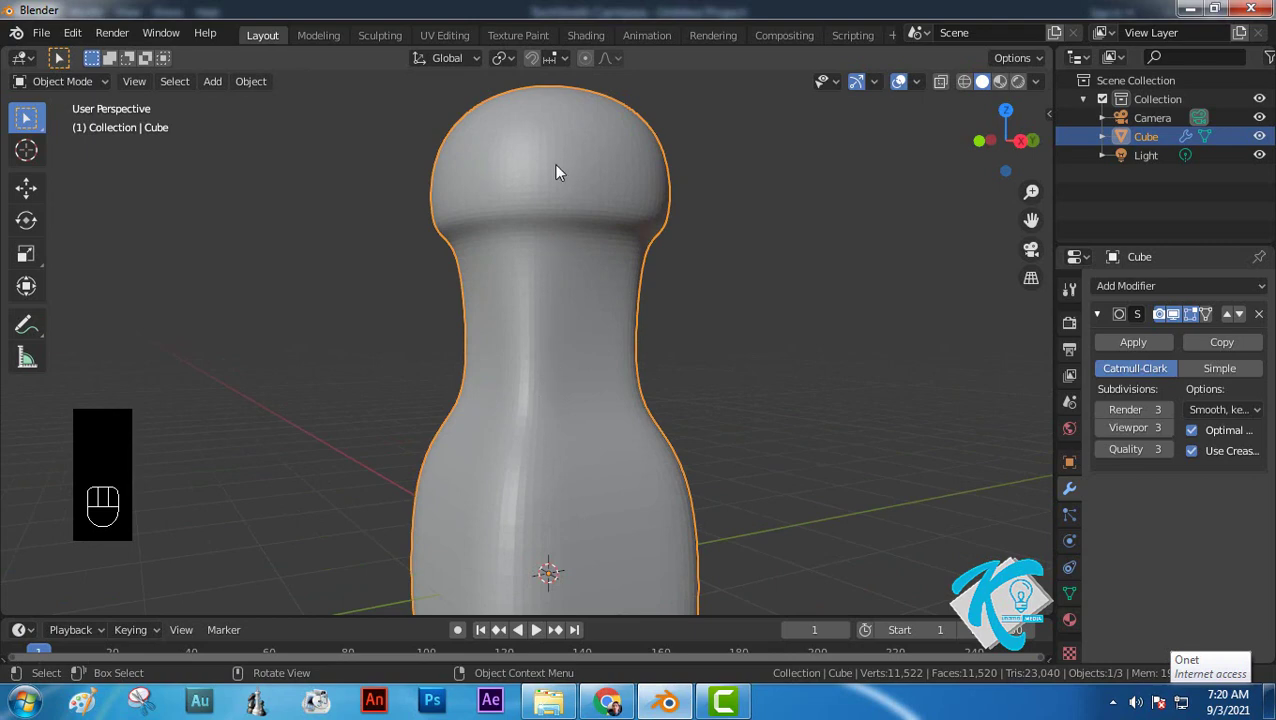
{"action": "right_click", "coordinate": [529, 175]}
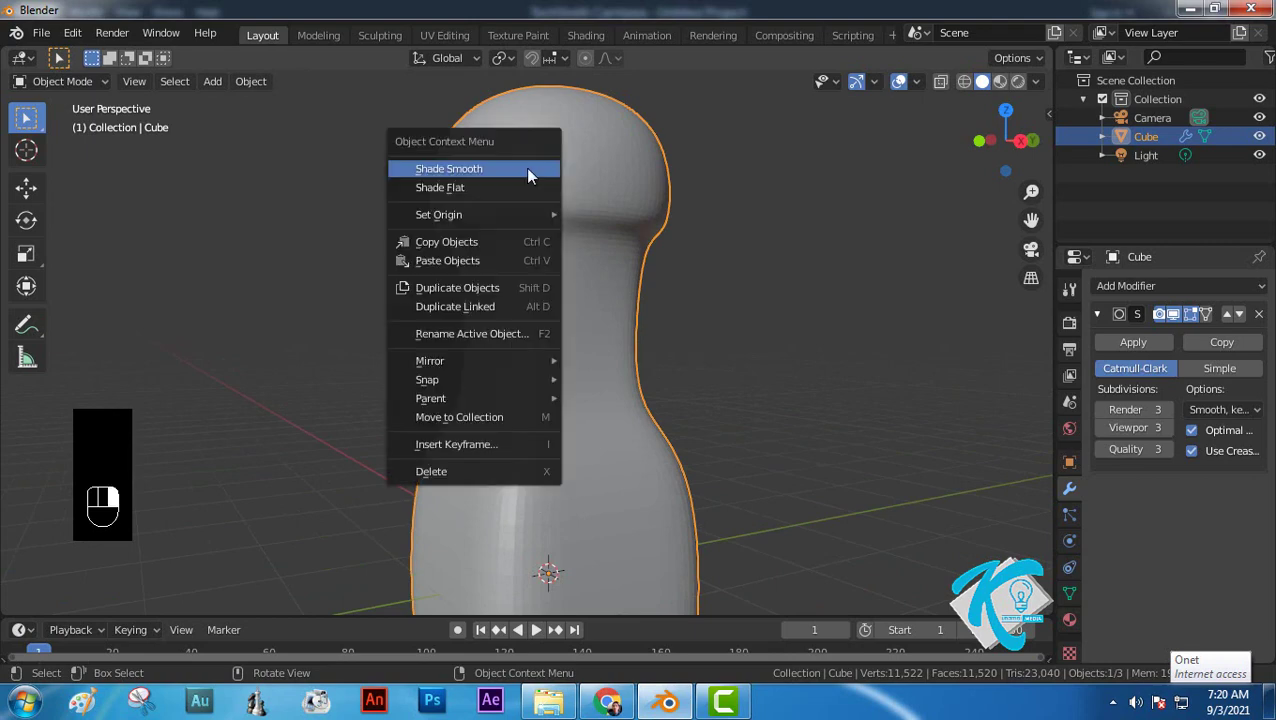
{"action": "left_click", "coordinate": [449, 170]}
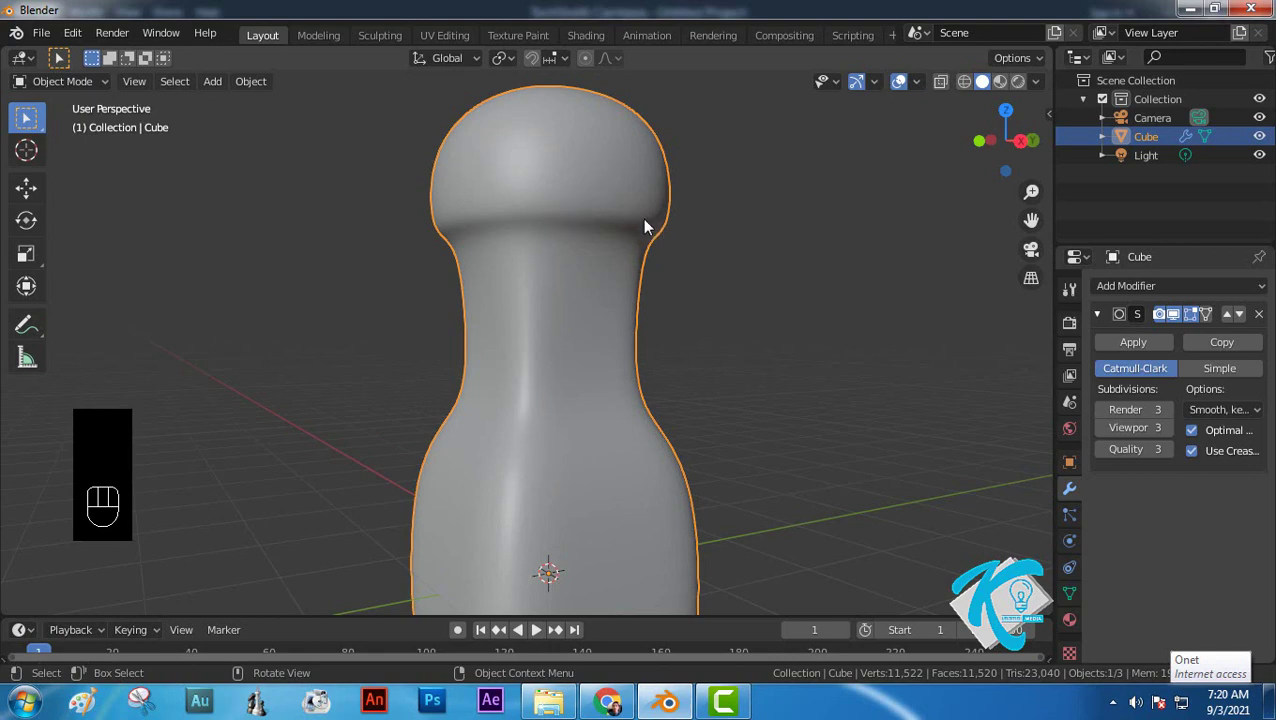
{"action": "middle_click_drag", "start_coordinate": [642, 218], "coordinate": [598, 249]}
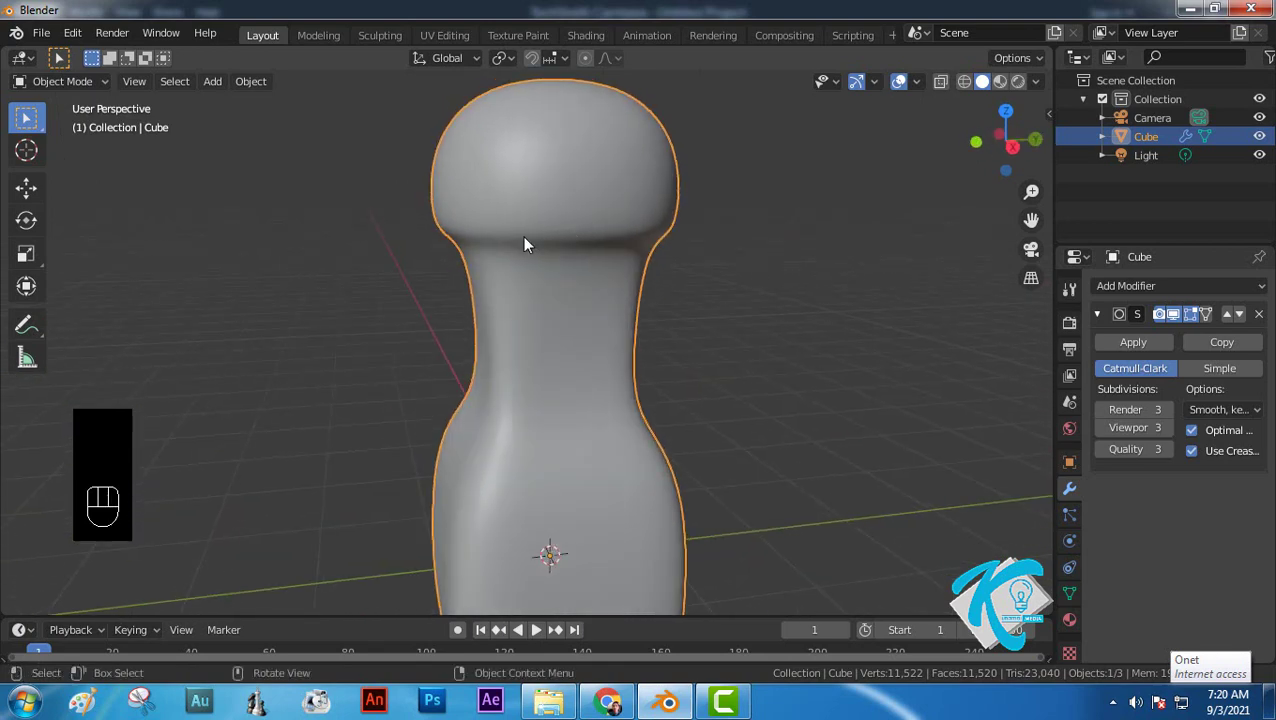
Step: Return to Edit Mode and add a loop cut just above the head's lower rim, slid to a factor of about 0.87
{"action": "left_click", "coordinate": [86, 81]}
{"action": "left_click", "coordinate": [71, 121]}
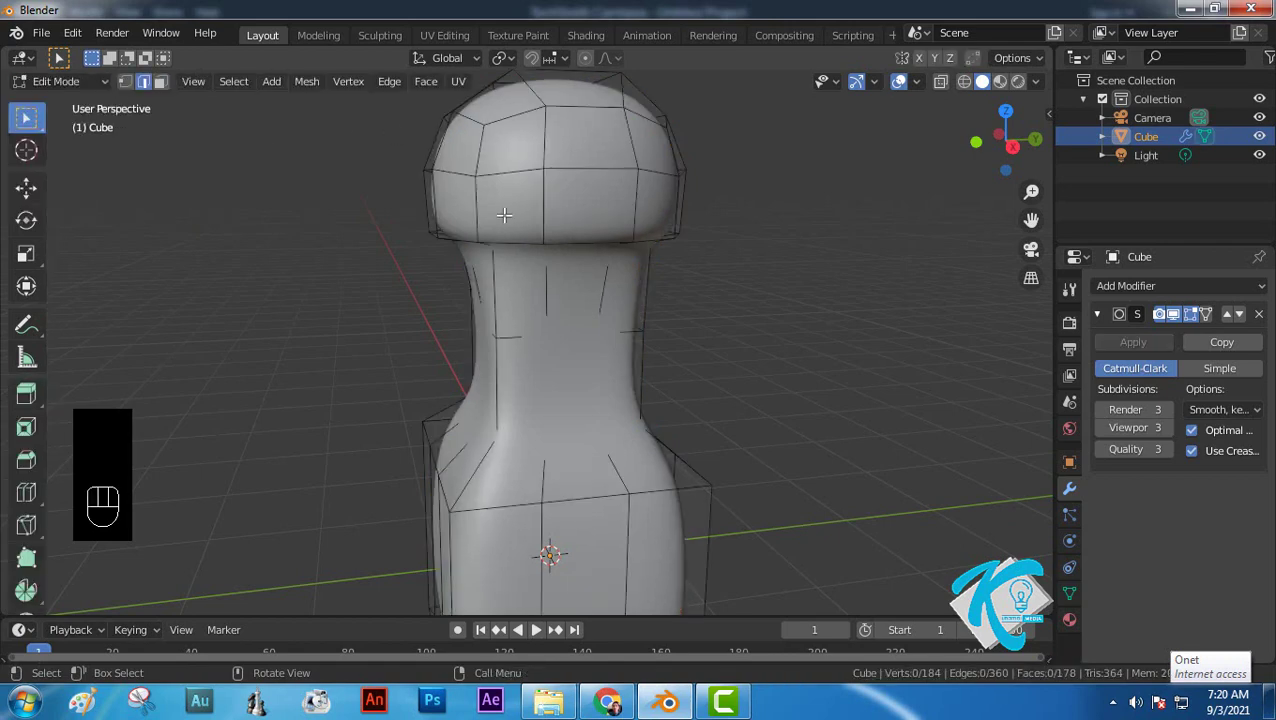
{"action": "key", "text": "ctrl+r"}
{"action": "left_click", "coordinate": [504, 214]}
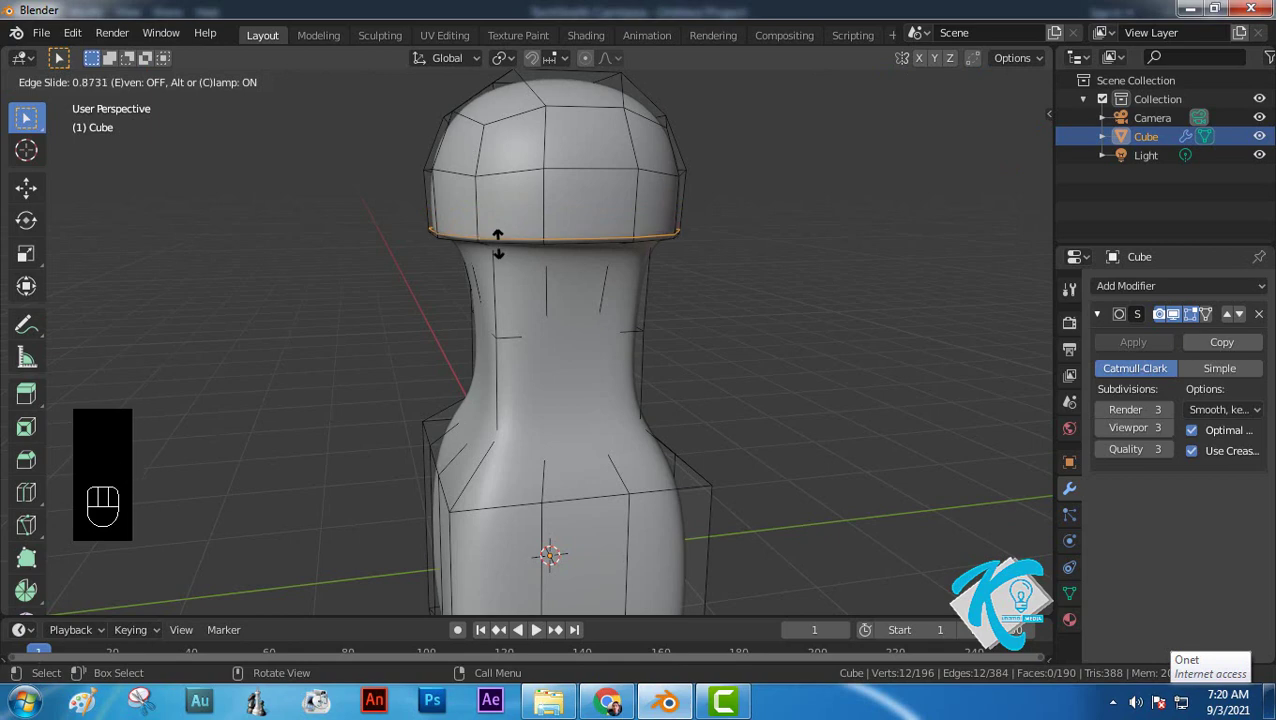
{"action": "left_click", "coordinate": [497, 243]}
Step: Add a loop cut on the underside of the head close to its rim, slid to a factor of about -0.81
{"action": "middle_click_drag", "start_coordinate": [535, 282], "coordinate": [510, 195]}
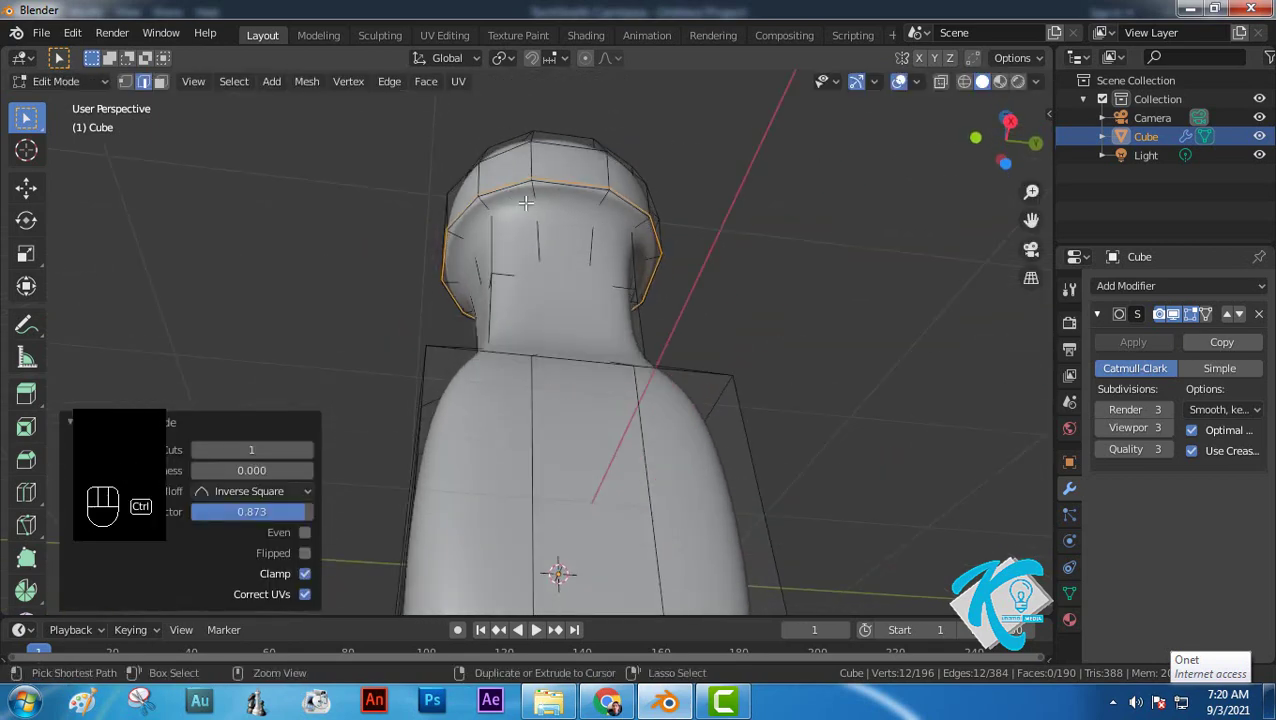
{"action": "key", "text": "ctrl+r"}
{"action": "left_click", "coordinate": [482, 206]}
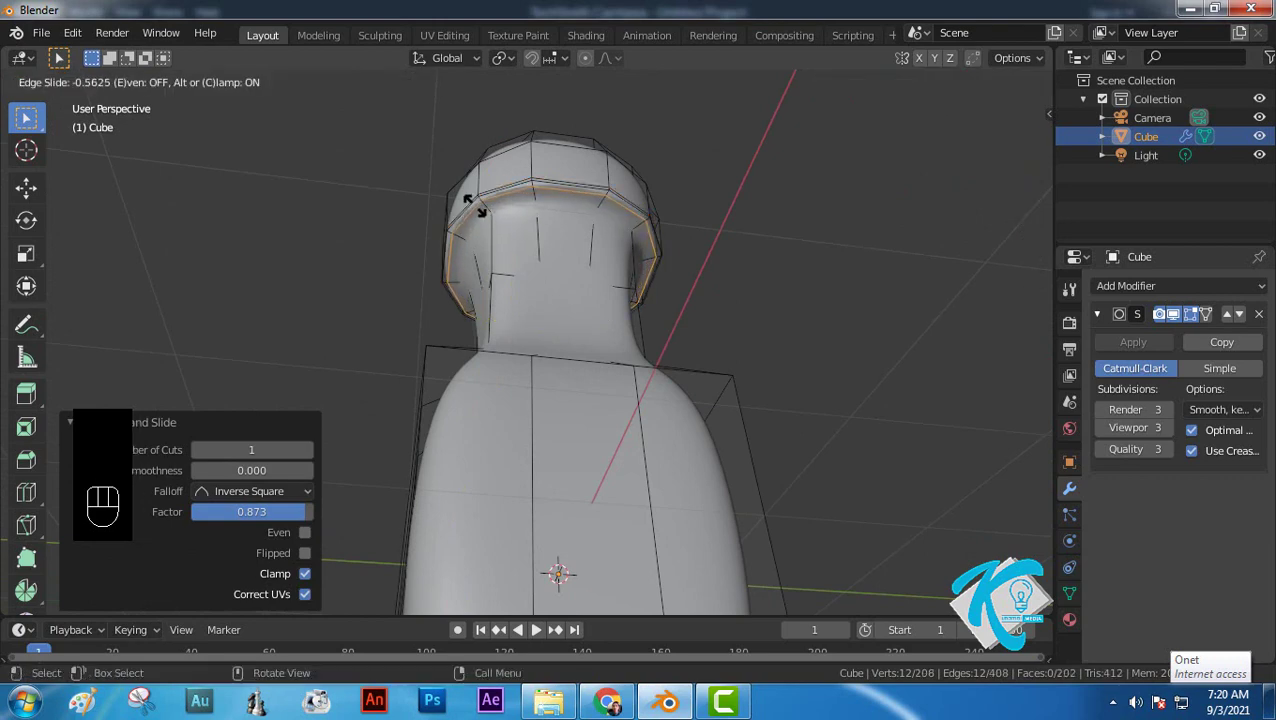
{"action": "left_click", "coordinate": [470, 200]}
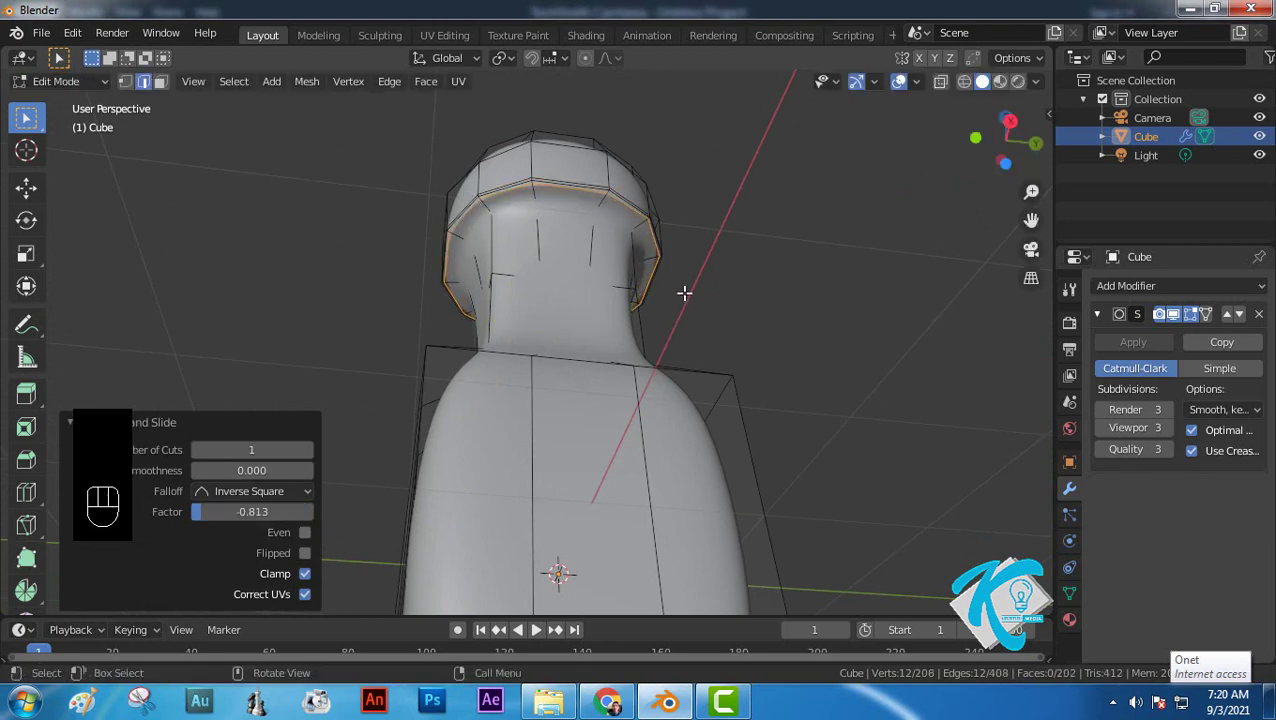
Step: Add loop cuts around the square block's upper edge, slid to about -0.96 on the block and about 0.97 on the shoulder above
{"action": "middle_click_drag", "start_coordinate": [684, 290], "coordinate": [597, 443]}
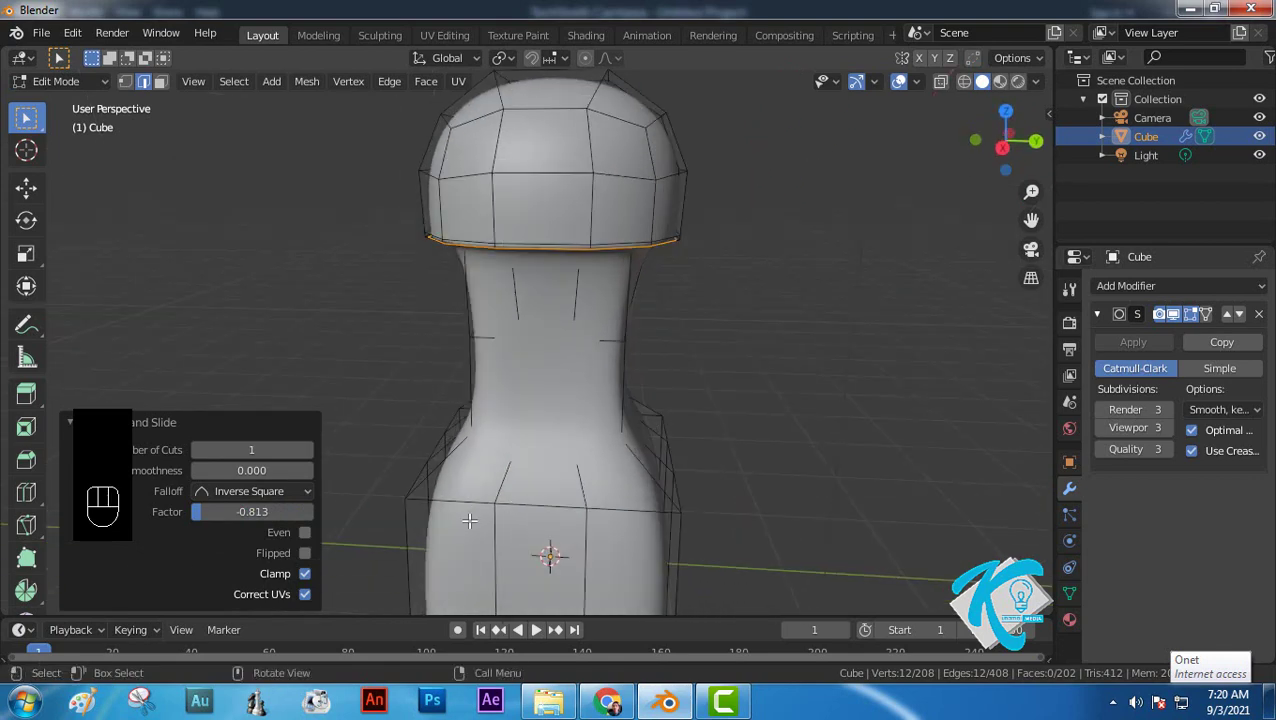
{"action": "key", "text": "ctrl+r"}
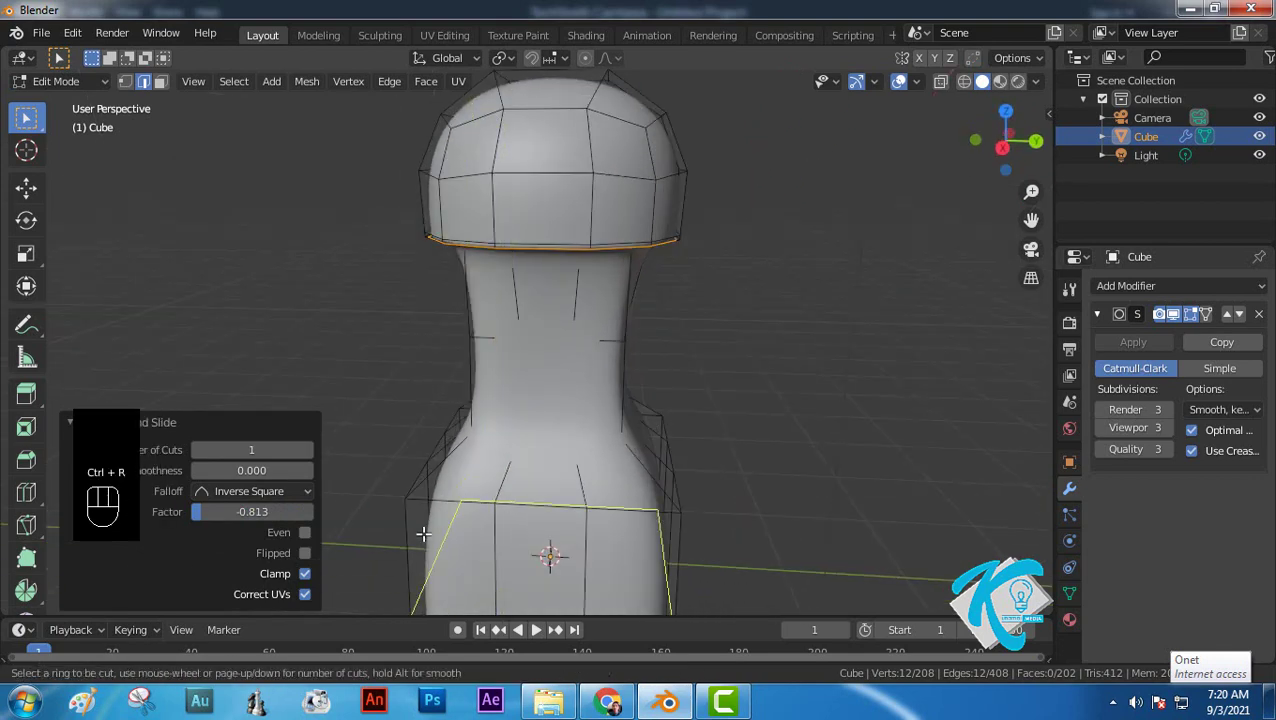
{"action": "left_click", "coordinate": [423, 535]}
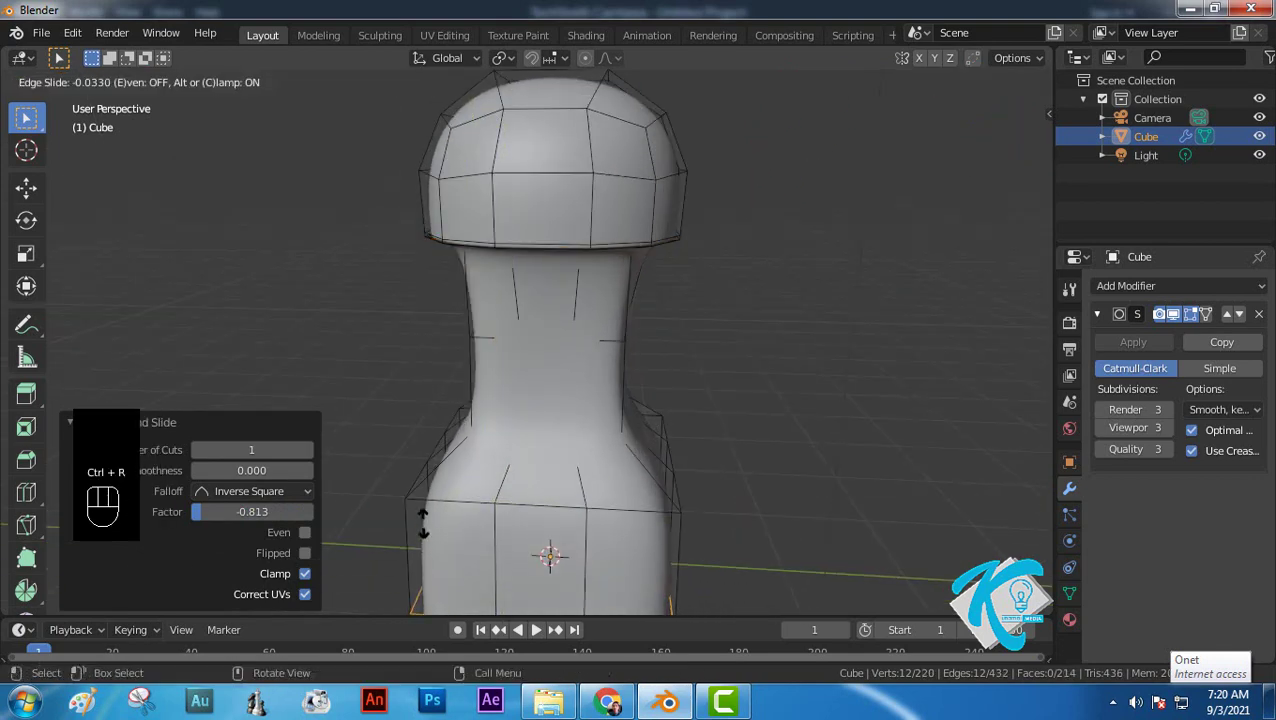
{"action": "left_click", "coordinate": [428, 425]}
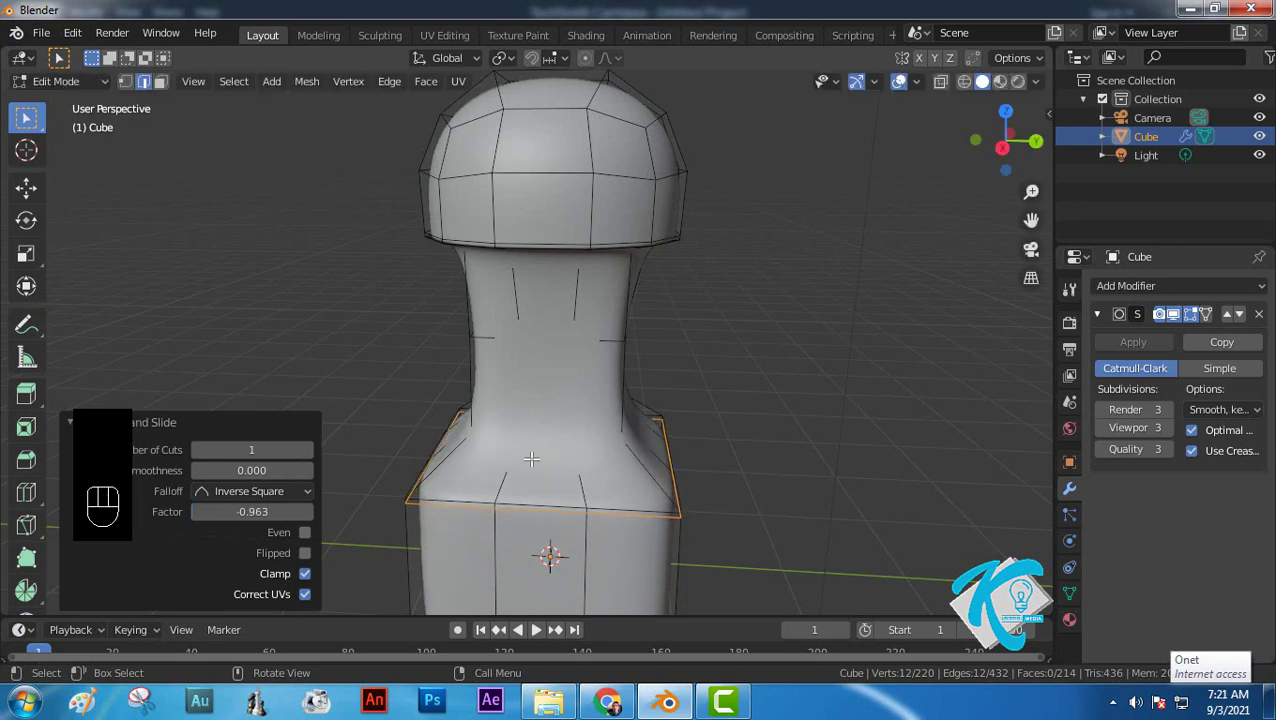
{"action": "scroll", "coordinate": [531, 459], "scroll_direction": "down", "scroll_amount": 2}
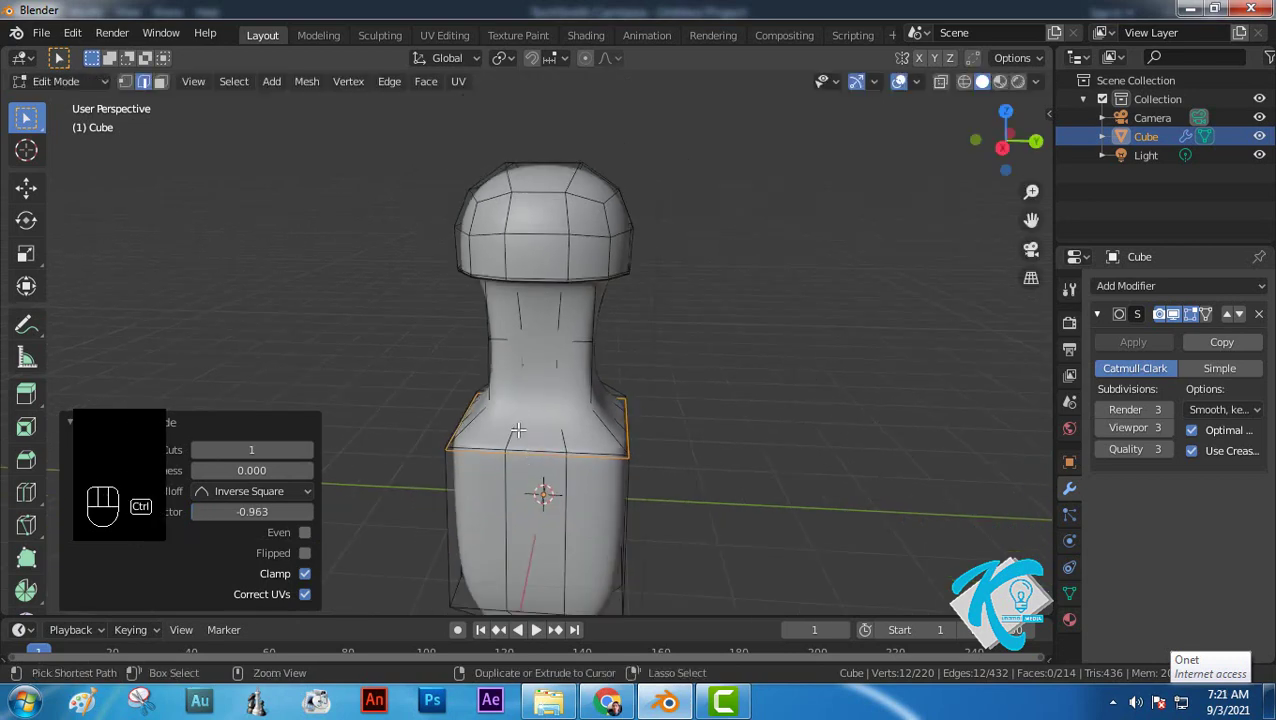
{"action": "key", "text": "ctrl+r"}
{"action": "left_click", "coordinate": [520, 432]}
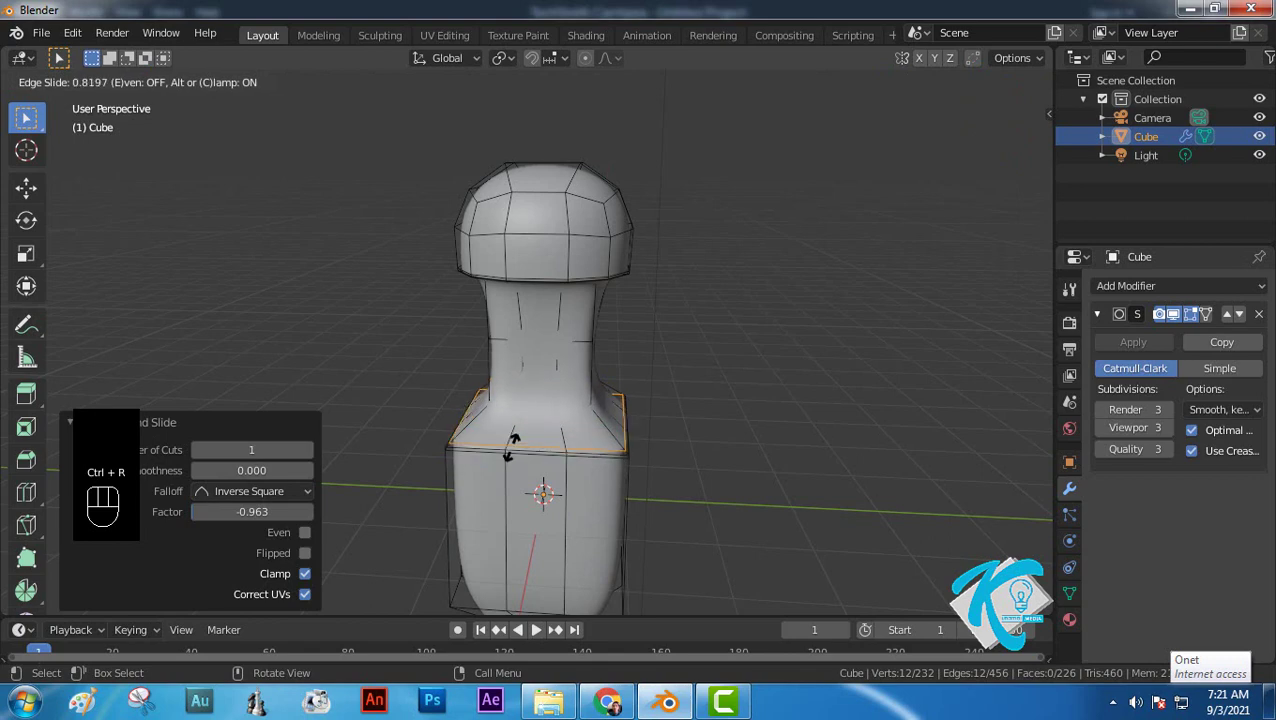
{"action": "left_click", "coordinate": [513, 443]}
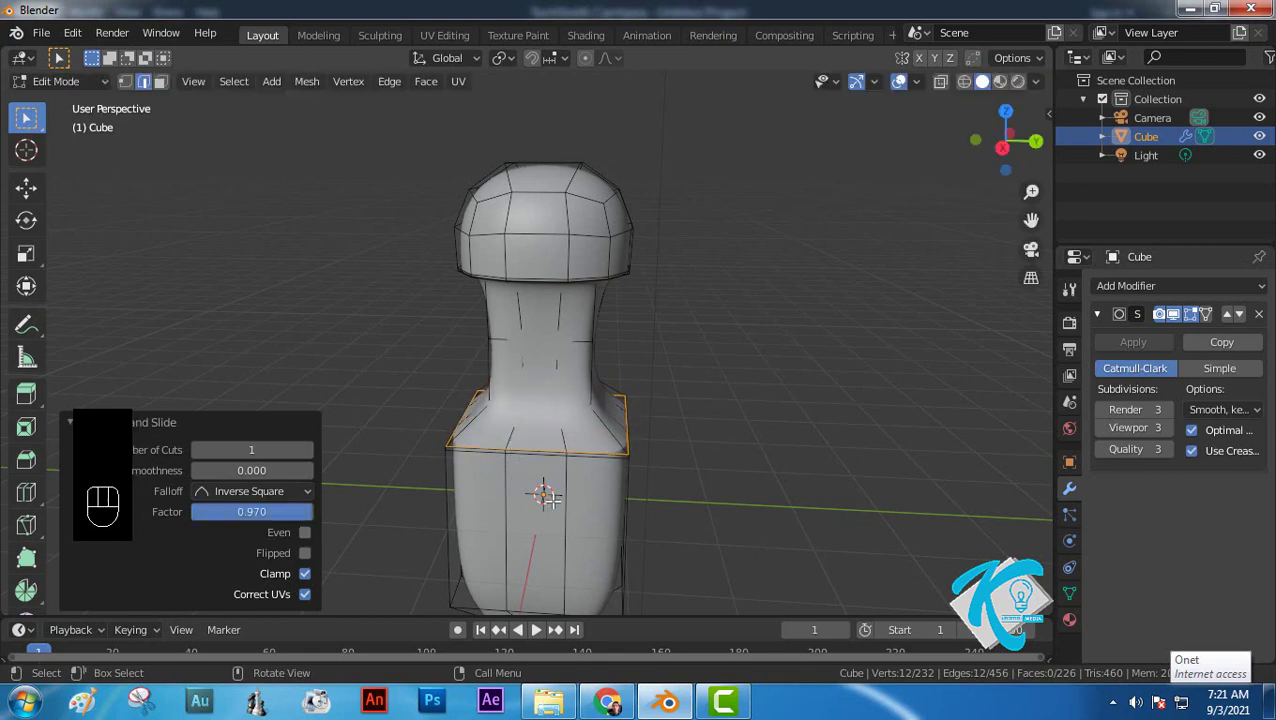
Step: Add a loop cut on the square block close to its lower edge, slid to a factor of about 0.98
{"action": "middle_click_drag", "start_coordinate": [607, 538], "coordinate": [599, 325], "text": "shift"}
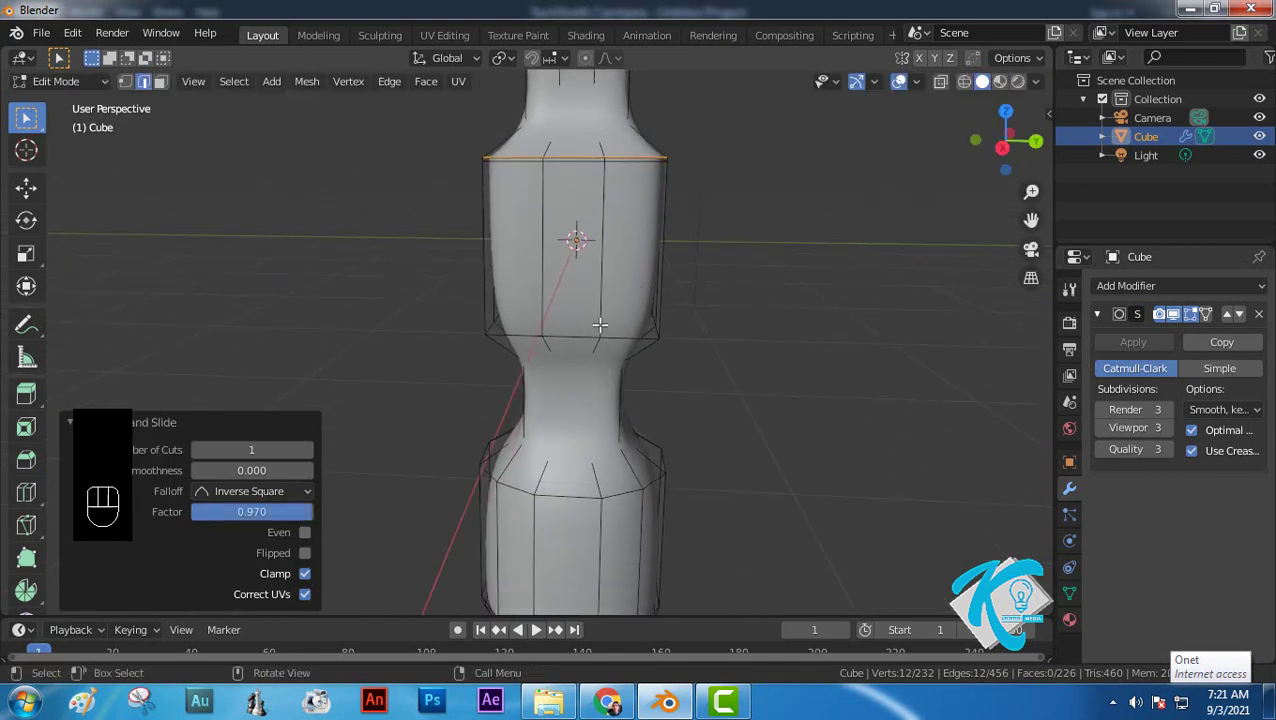
{"action": "key", "text": "ctrl+r"}
{"action": "left_click", "coordinate": [584, 310]}
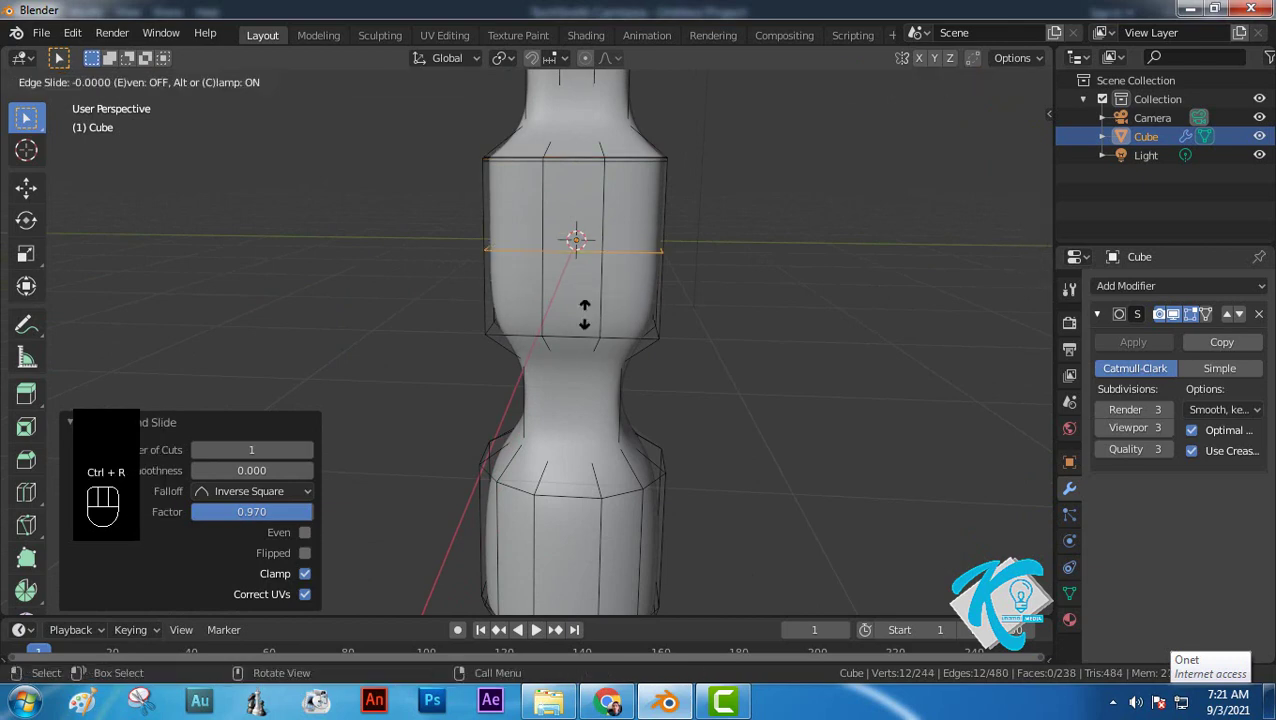
{"action": "left_click", "coordinate": [575, 400]}
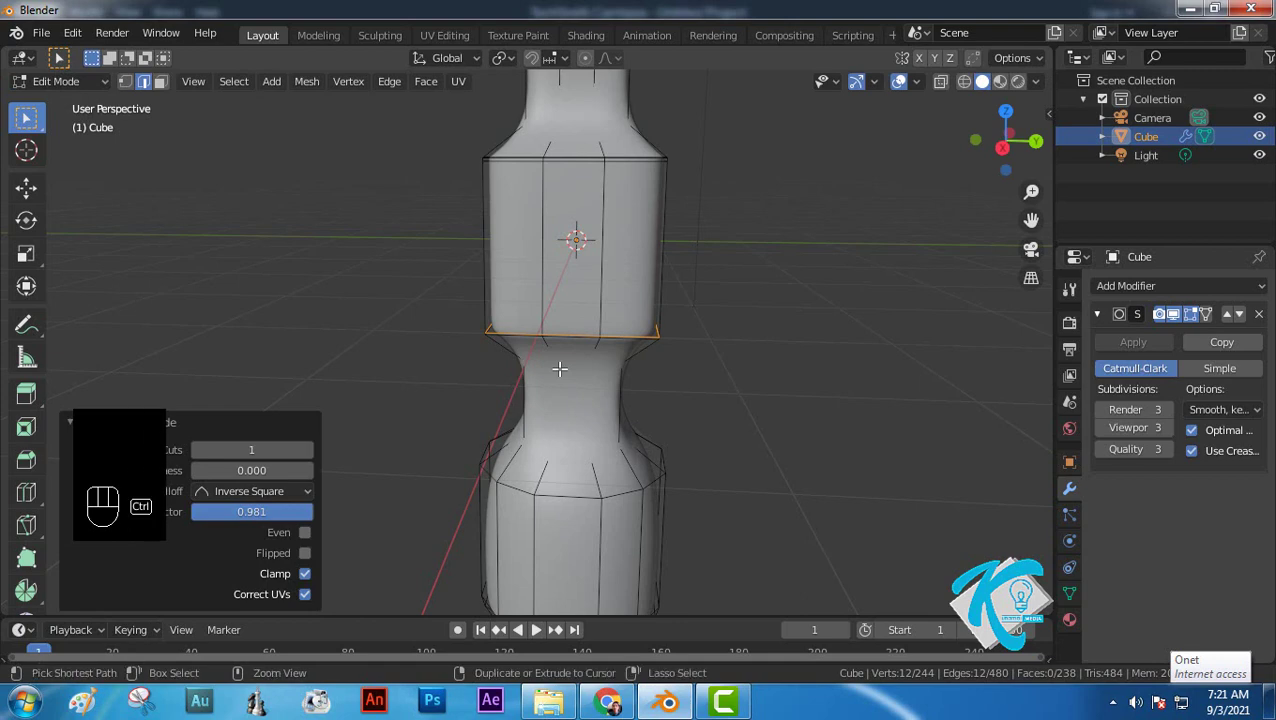
Step: Add loop cuts at the upper end of the neck below the block (about 0.91) and on the slope under the block's edge (about 0.77)
{"action": "key", "text": "ctrl+r"}
{"action": "left_click", "coordinate": [559, 370]}
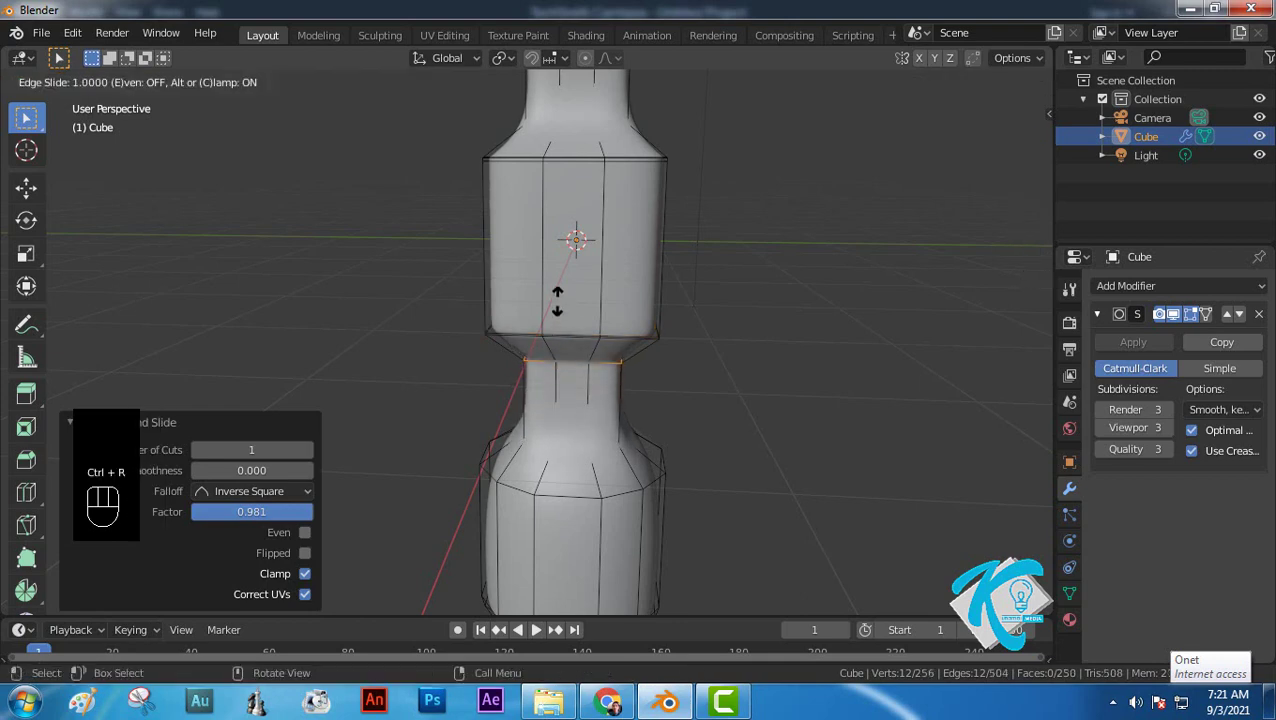
{"action": "left_click", "coordinate": [560, 345]}
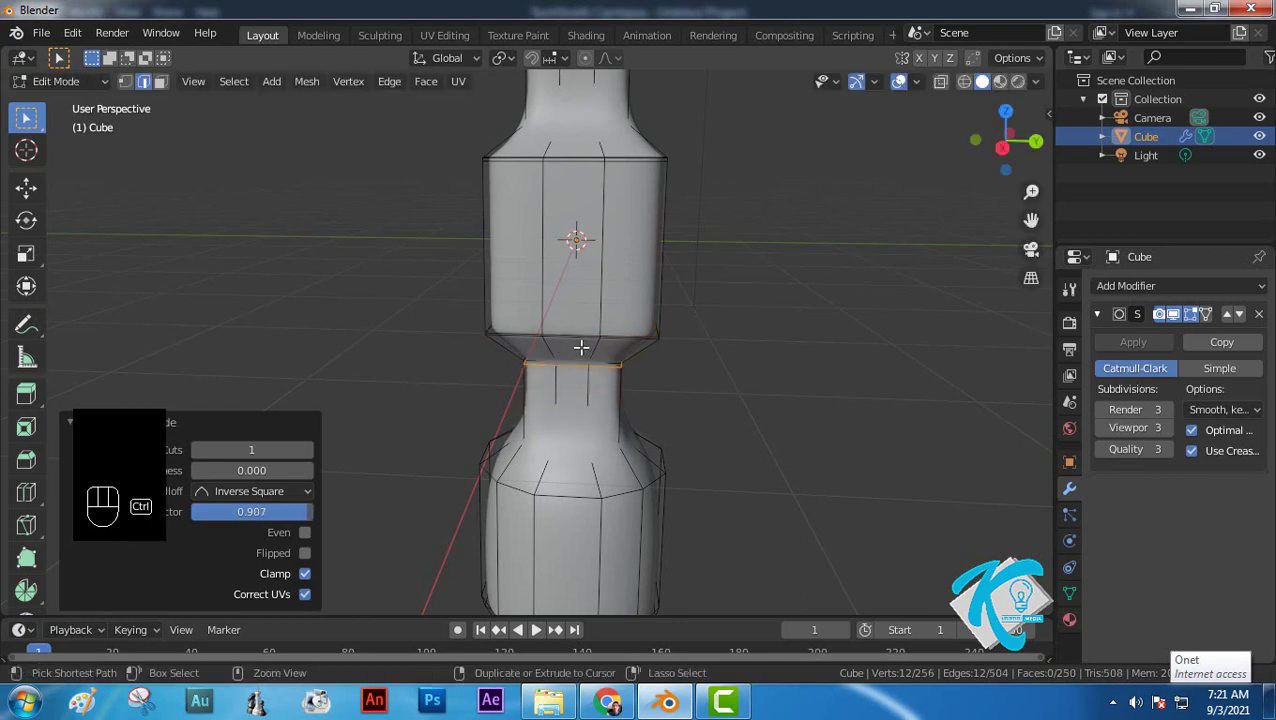
{"action": "key", "text": "ctrl+r"}
{"action": "left_click", "coordinate": [583, 347]}
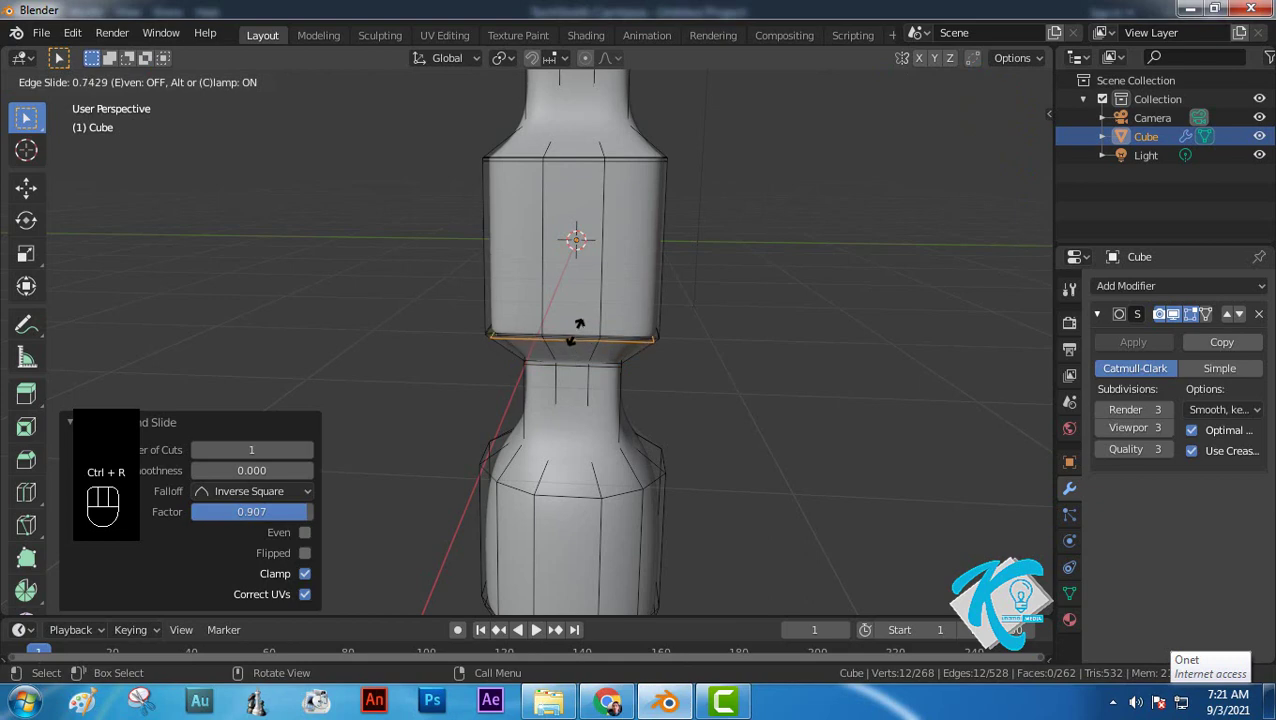
{"action": "left_click", "coordinate": [578, 330]}
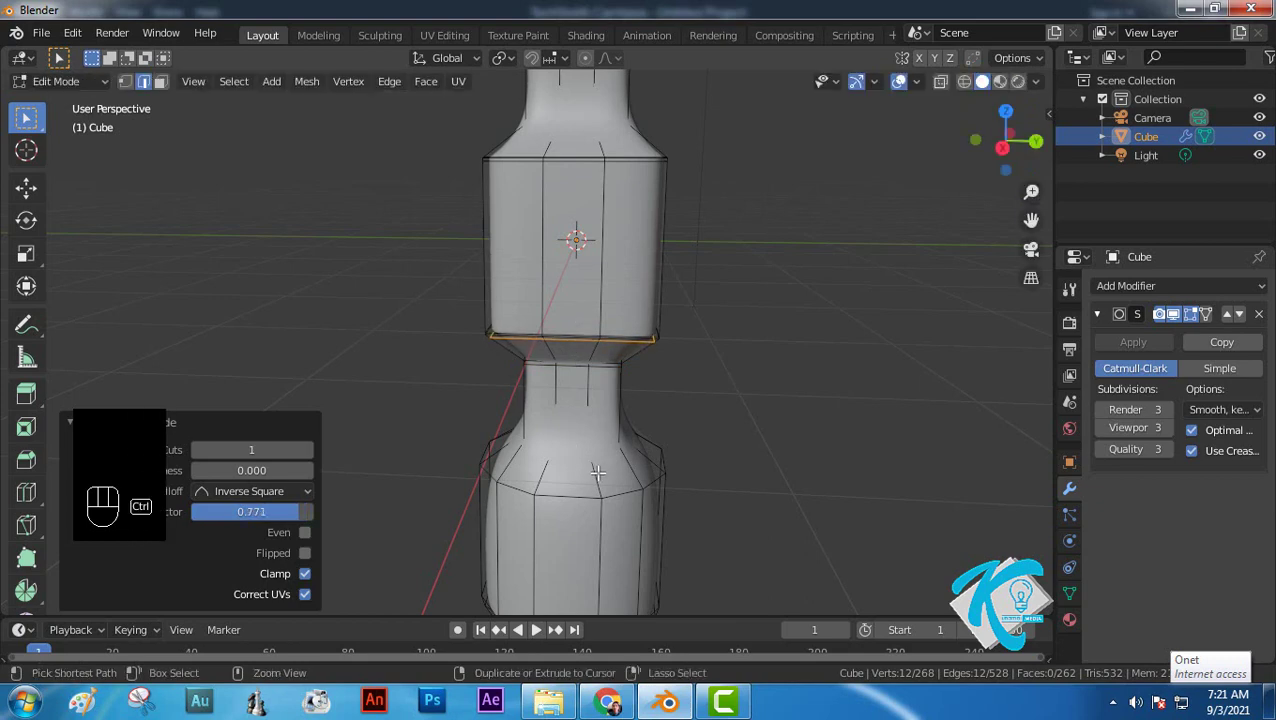
Step: Add loop cuts on the slope above the lower cylinder (about -0.90) and at the lower end of the neck above it (about -0.88)
{"action": "key", "text": "ctrl+r"}
{"action": "left_click", "coordinate": [574, 457]}
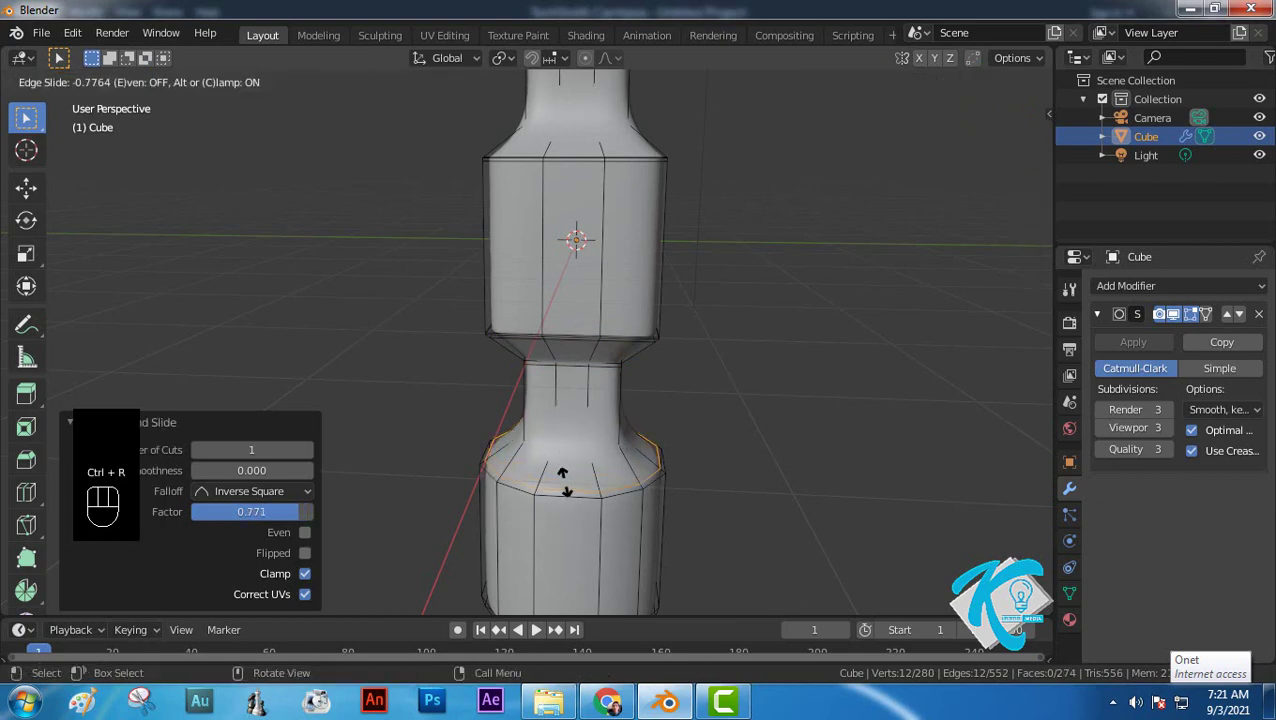
{"action": "left_click", "coordinate": [563, 485]}
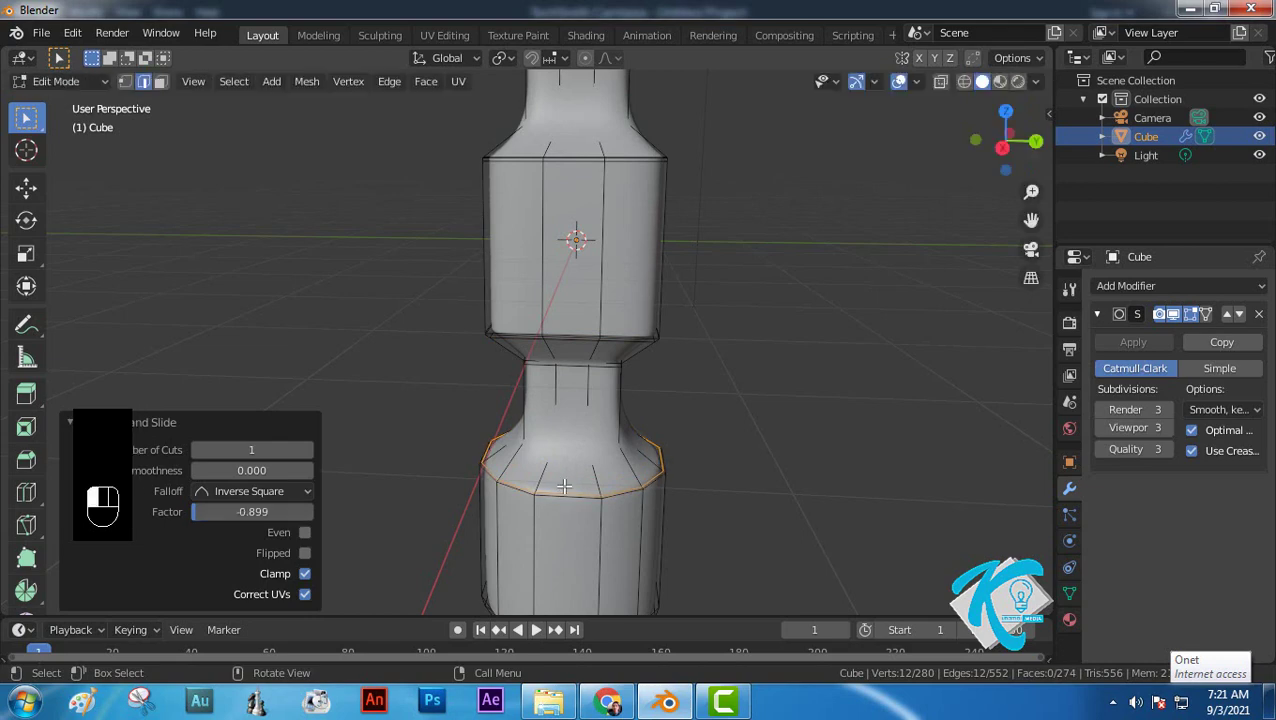
{"action": "key", "text": "ctrl+r"}
{"action": "left_click", "coordinate": [563, 411]}
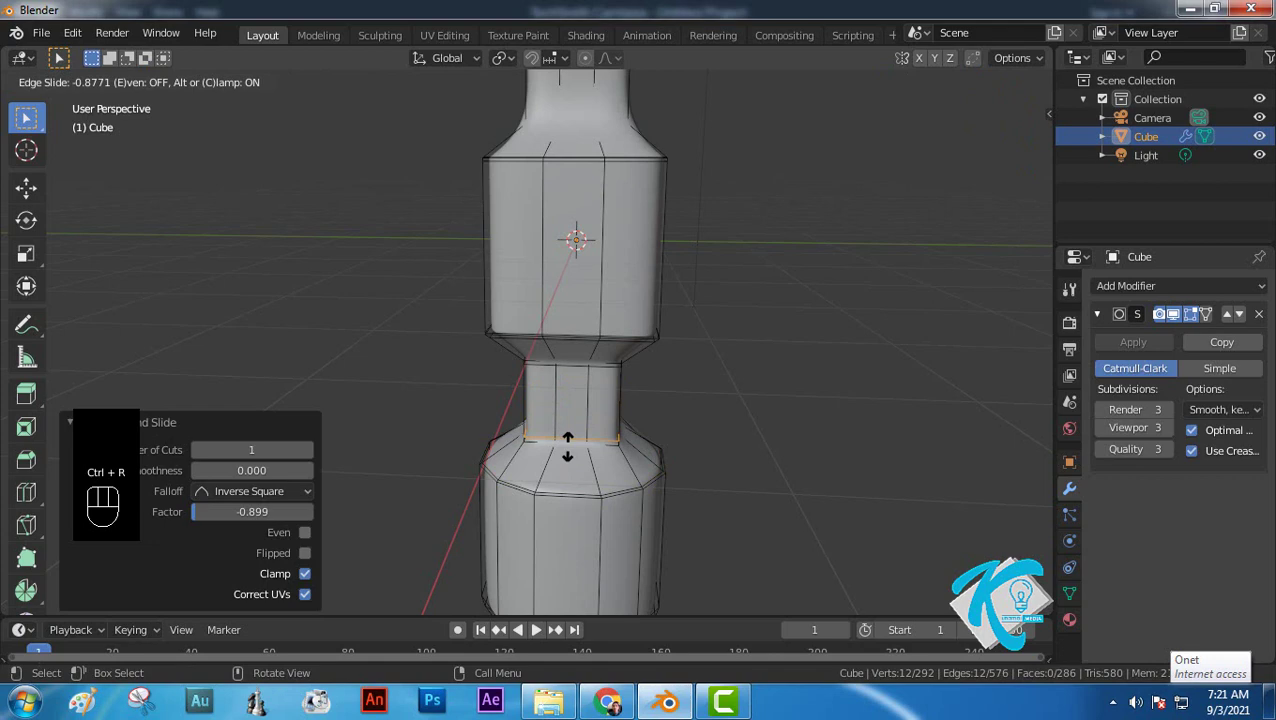
{"action": "left_click", "coordinate": [568, 452]}
Step: Add a loop cut on the lower cylinder close to its bottom edge, slid to about -0.975, and check the smoothed base in Object Mode
{"action": "middle_click_drag", "start_coordinate": [632, 564], "coordinate": [648, 284], "text": "shift"}
{"action": "key", "text": "ctrl+r"}
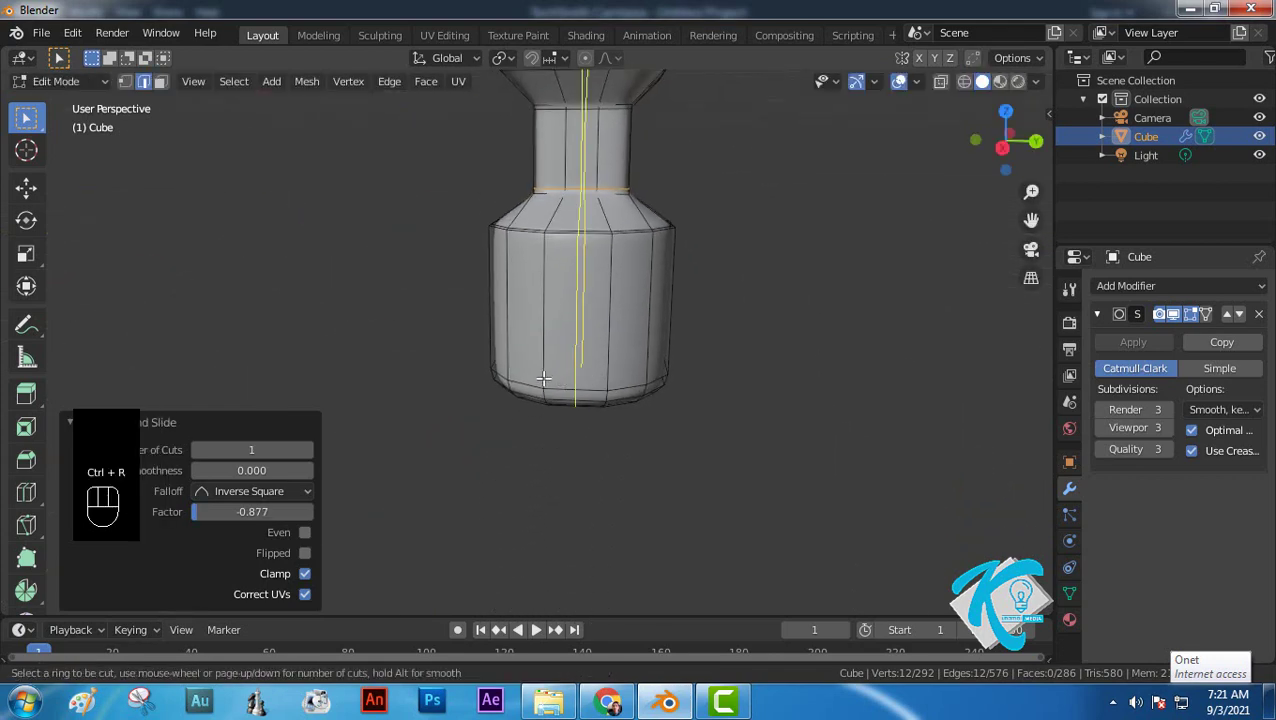
{"action": "left_click", "coordinate": [542, 385]}
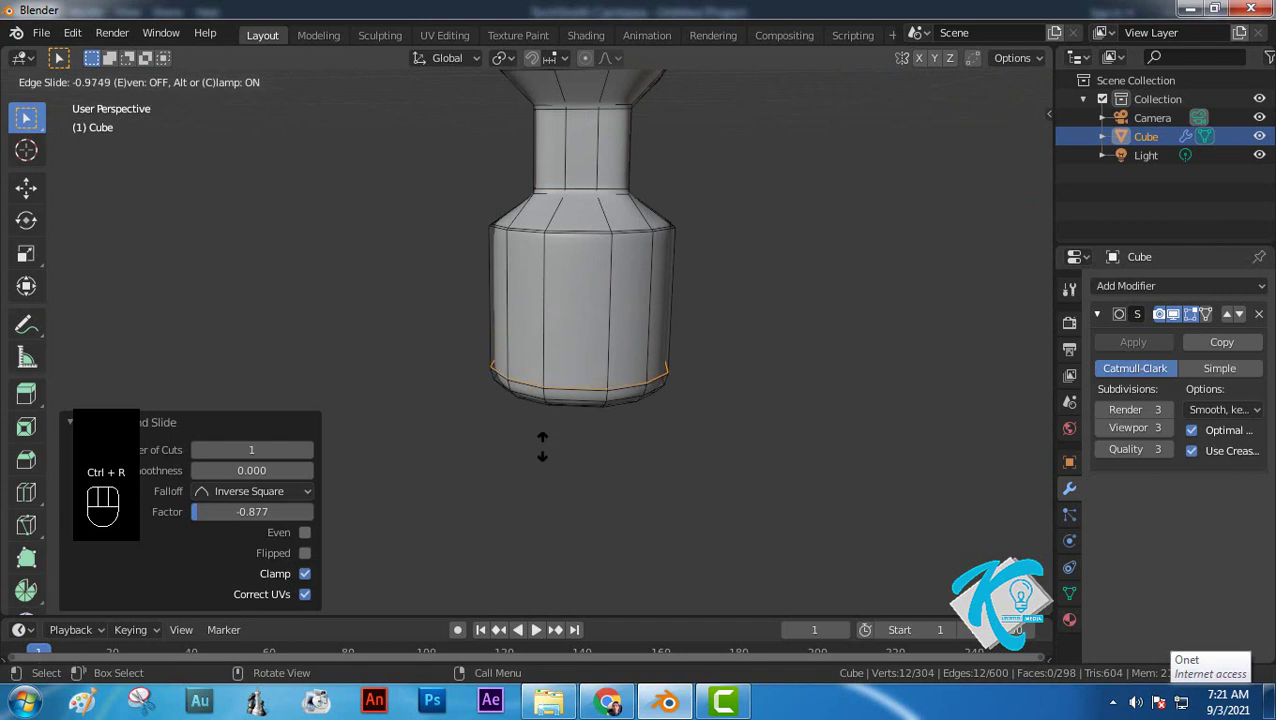
{"action": "left_click", "coordinate": [542, 446]}
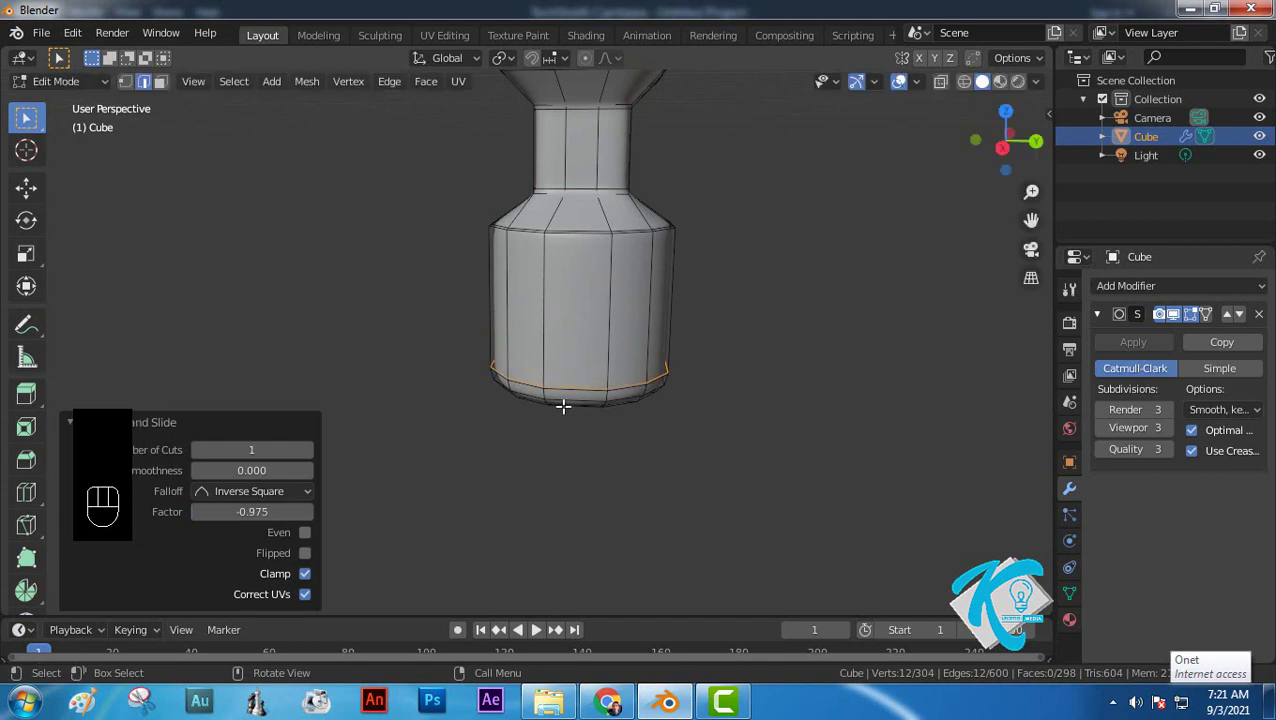
{"action": "scroll", "coordinate": [606, 406], "scroll_direction": "up", "scroll_amount": 2}
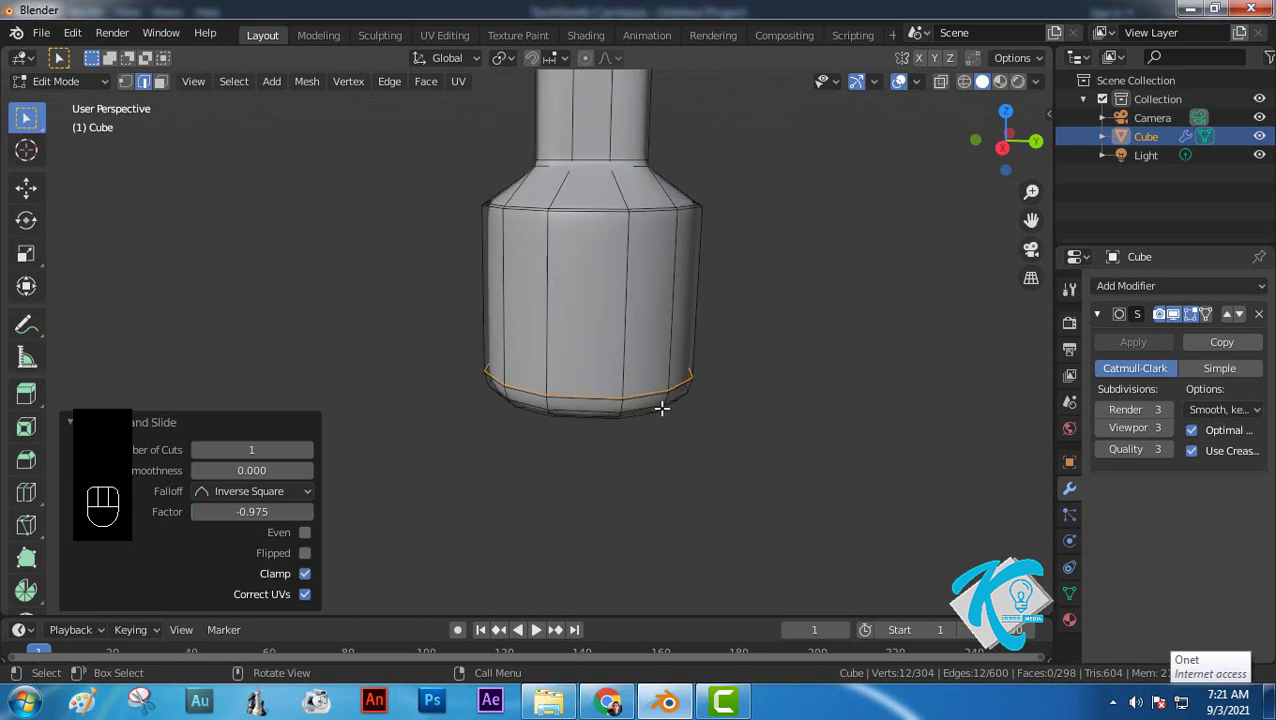
{"action": "scroll", "coordinate": [638, 318], "scroll_direction": "up", "scroll_amount": 2}
{"action": "scroll", "coordinate": [638, 318], "scroll_direction": "down", "scroll_amount": 5}
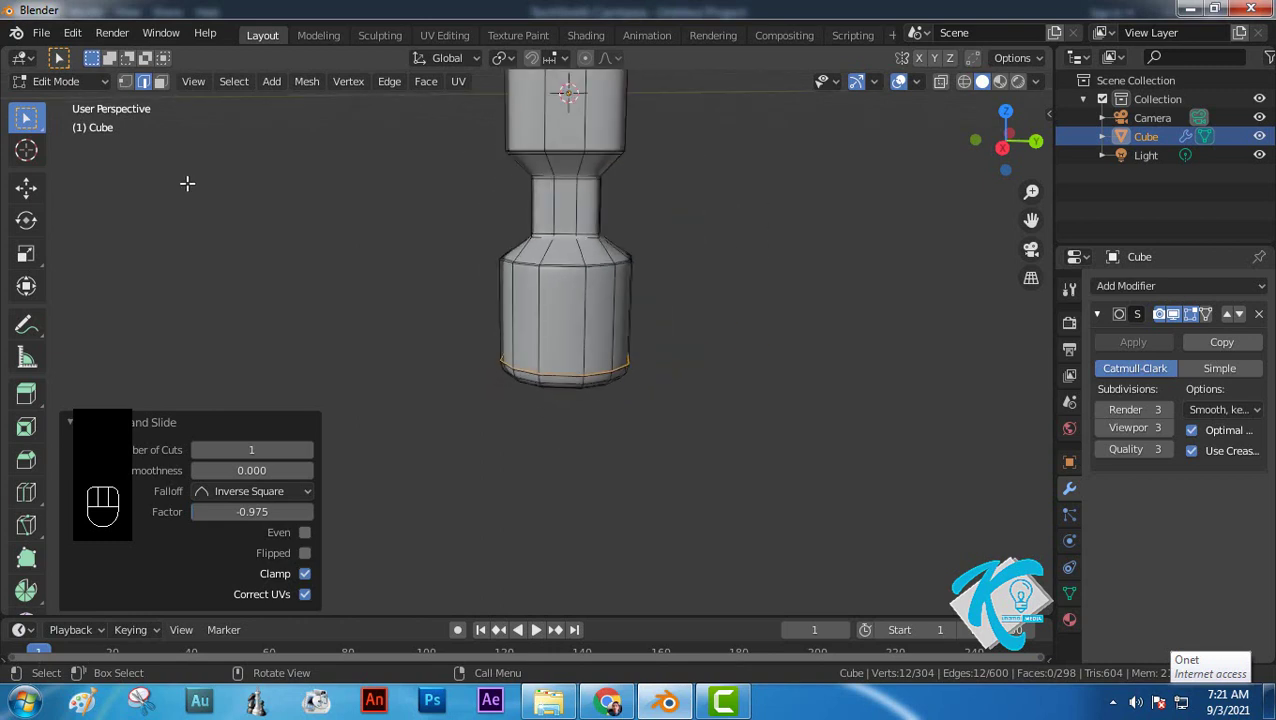
{"action": "left_click", "coordinate": [60, 81]}
{"action": "left_click", "coordinate": [60, 104]}
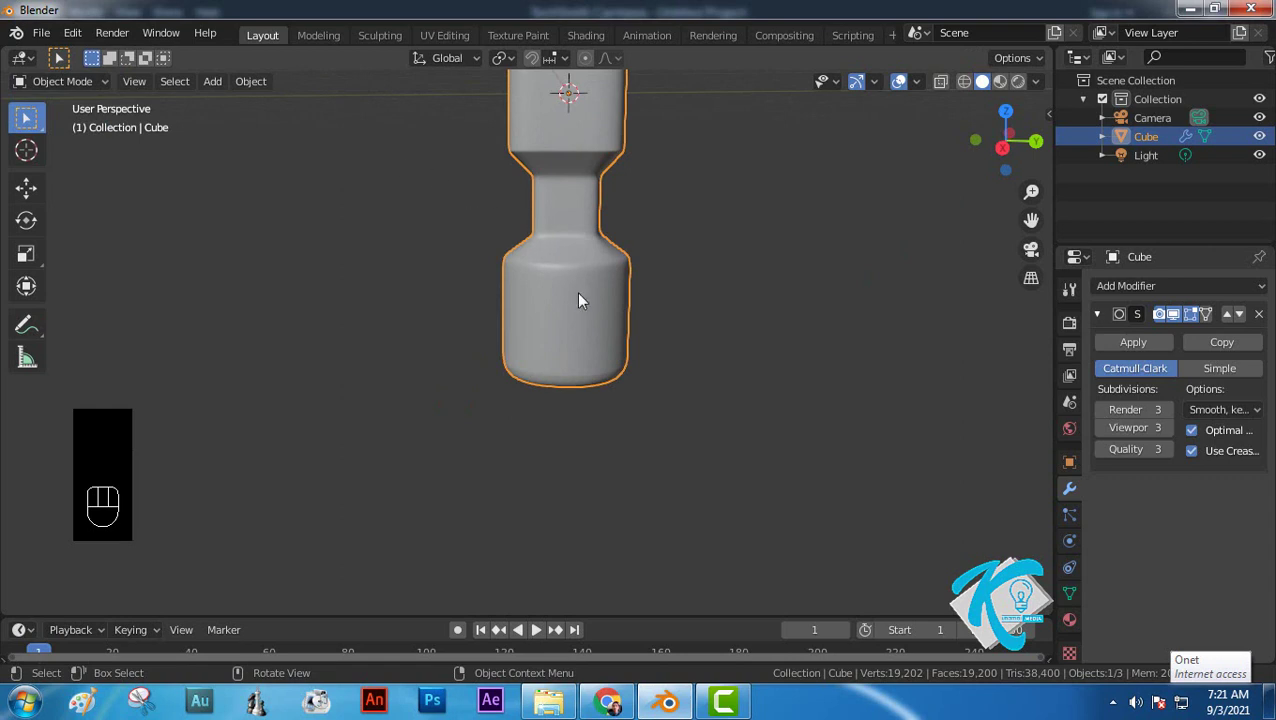
{"action": "middle_click_drag", "start_coordinate": [684, 332], "coordinate": [605, 338]}
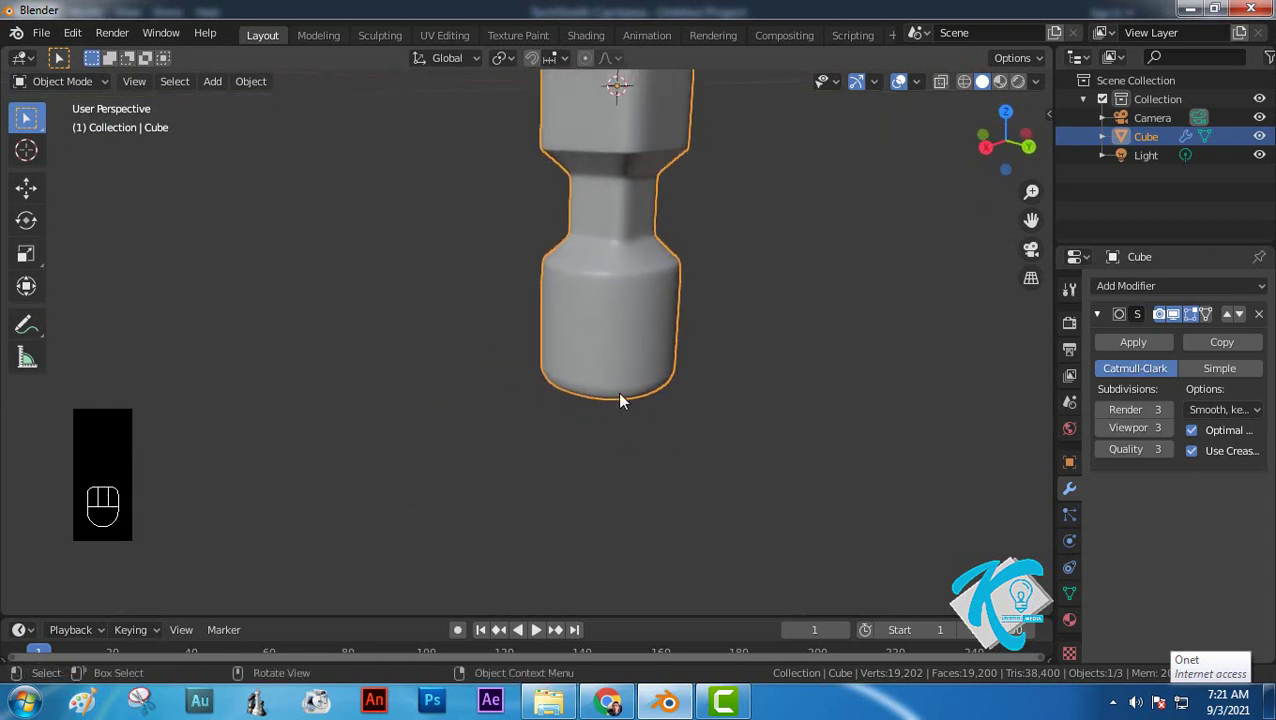
{"action": "scroll", "coordinate": [615, 391], "scroll_direction": "up", "scroll_amount": 1}
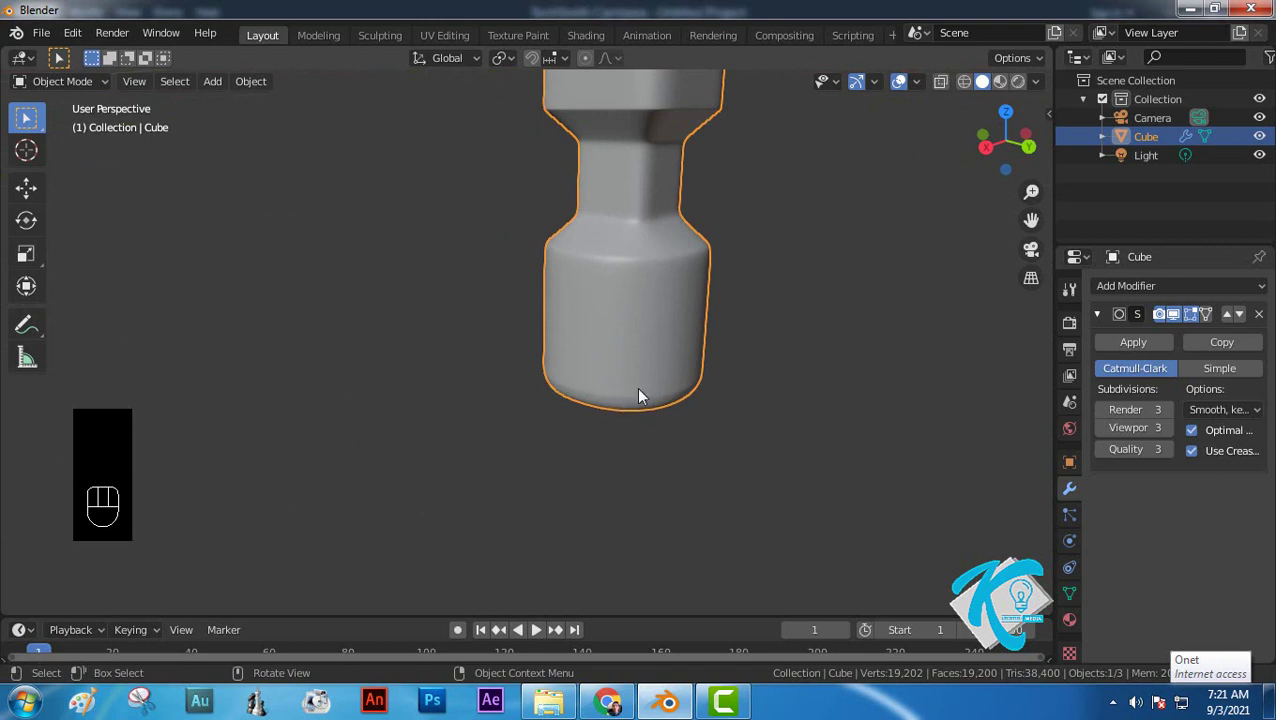
Step: In Edit Mode, add a loop cut on the narrow band at the base's lower rim, slid to a factor of about -0.91
{"action": "key", "text": "Tab"}
{"action": "scroll", "coordinate": [650, 401], "scroll_direction": "up", "scroll_amount": 3}
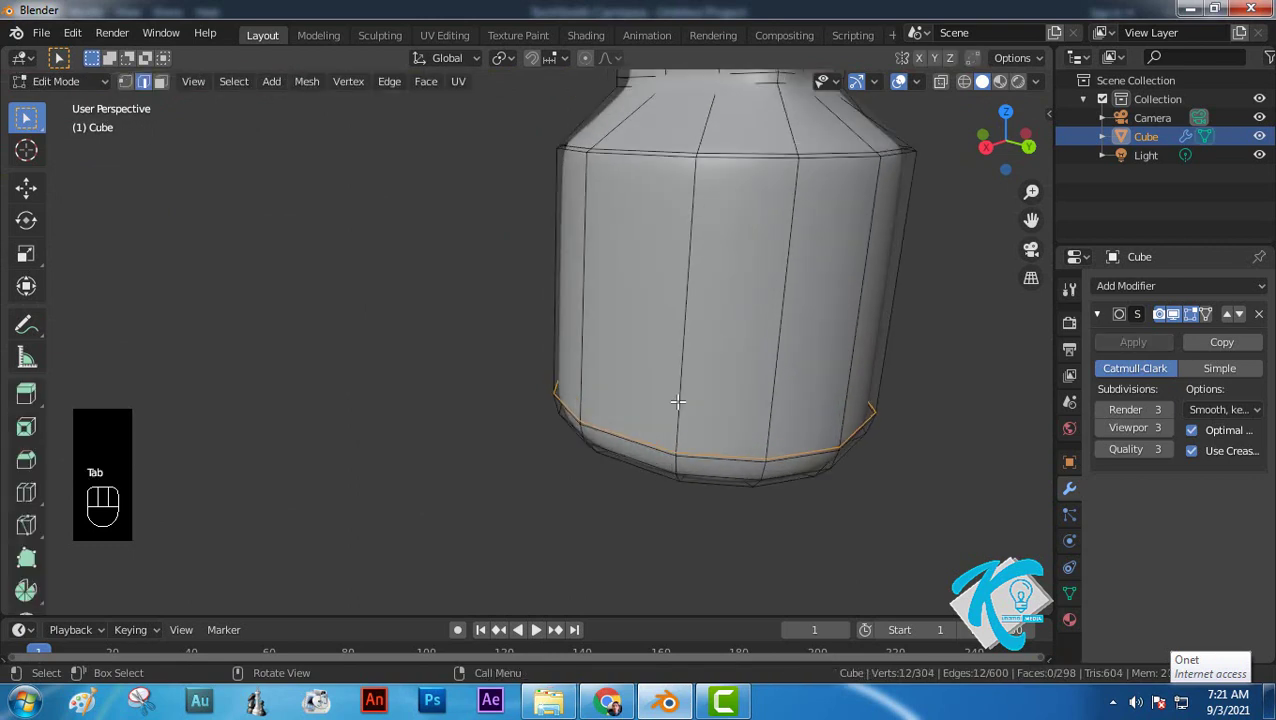
{"action": "scroll", "coordinate": [678, 401], "scroll_direction": "up", "scroll_amount": 1}
{"action": "middle_click_drag", "start_coordinate": [653, 406], "coordinate": [559, 366], "text": "shift"}
{"action": "scroll", "coordinate": [559, 366], "scroll_direction": "up", "scroll_amount": 2}
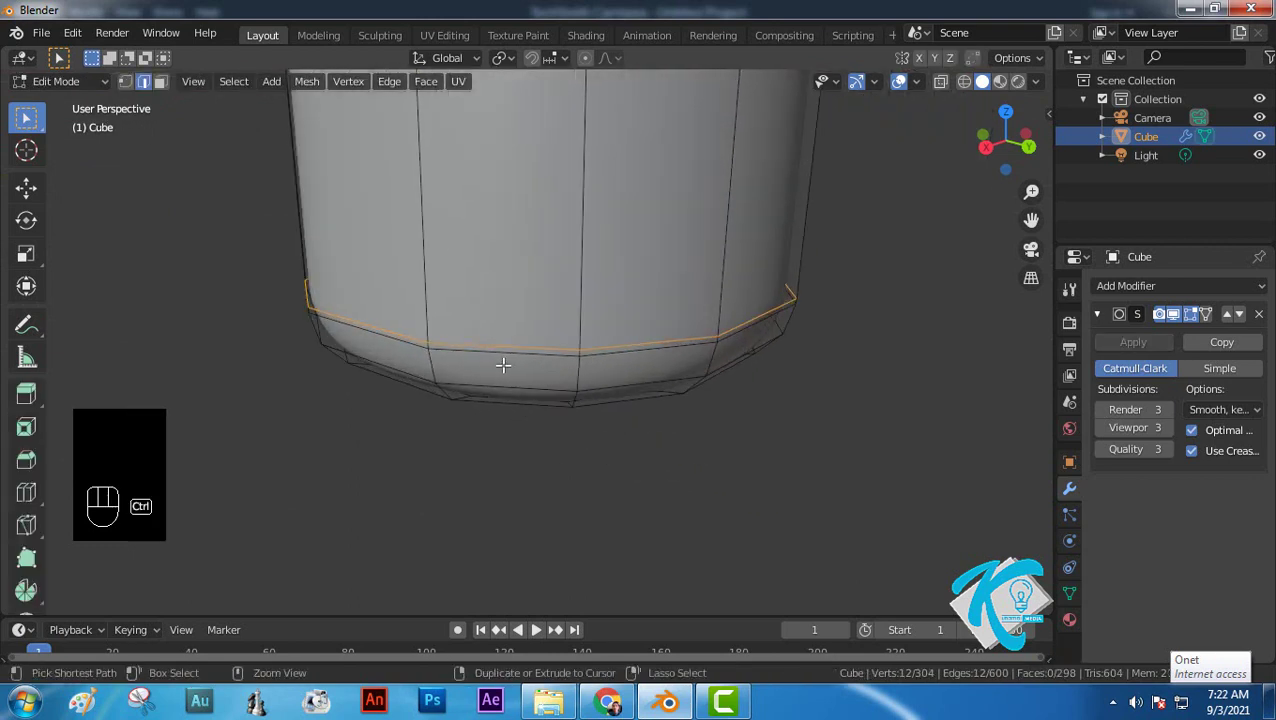
{"action": "key", "text": "ctrl+r"}
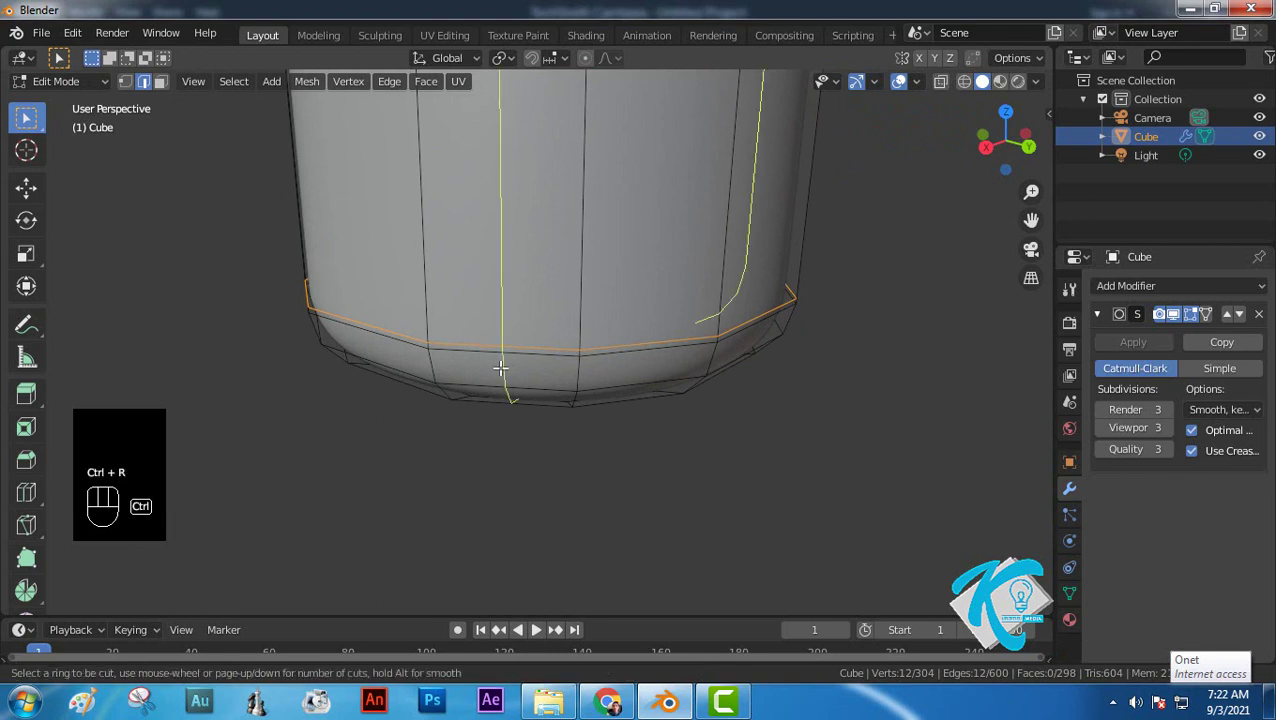
{"action": "left_click", "coordinate": [428, 365]}
{"action": "left_click", "coordinate": [427, 357]}
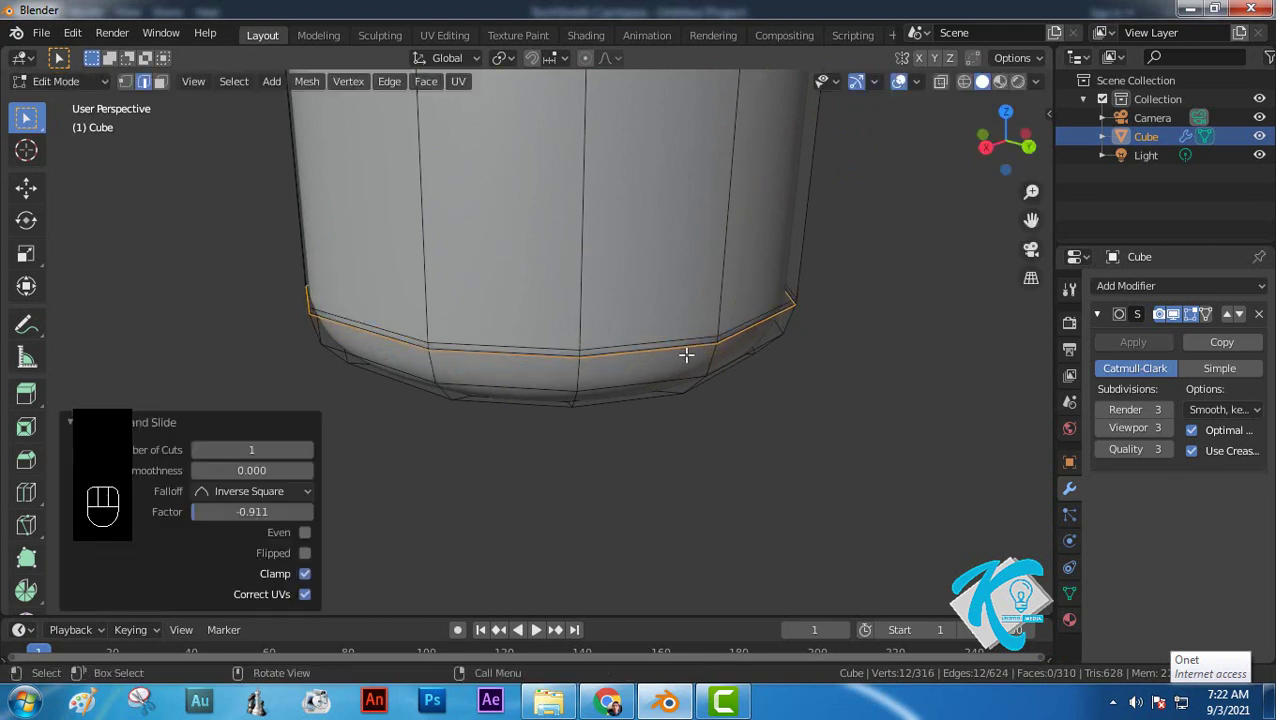
Step: Move the upper edge loop at the base's lower rim down about 0.014 m, close to the loop below it, and drop its selection
{"action": "left_click", "coordinate": [510, 346], "text": "alt"}
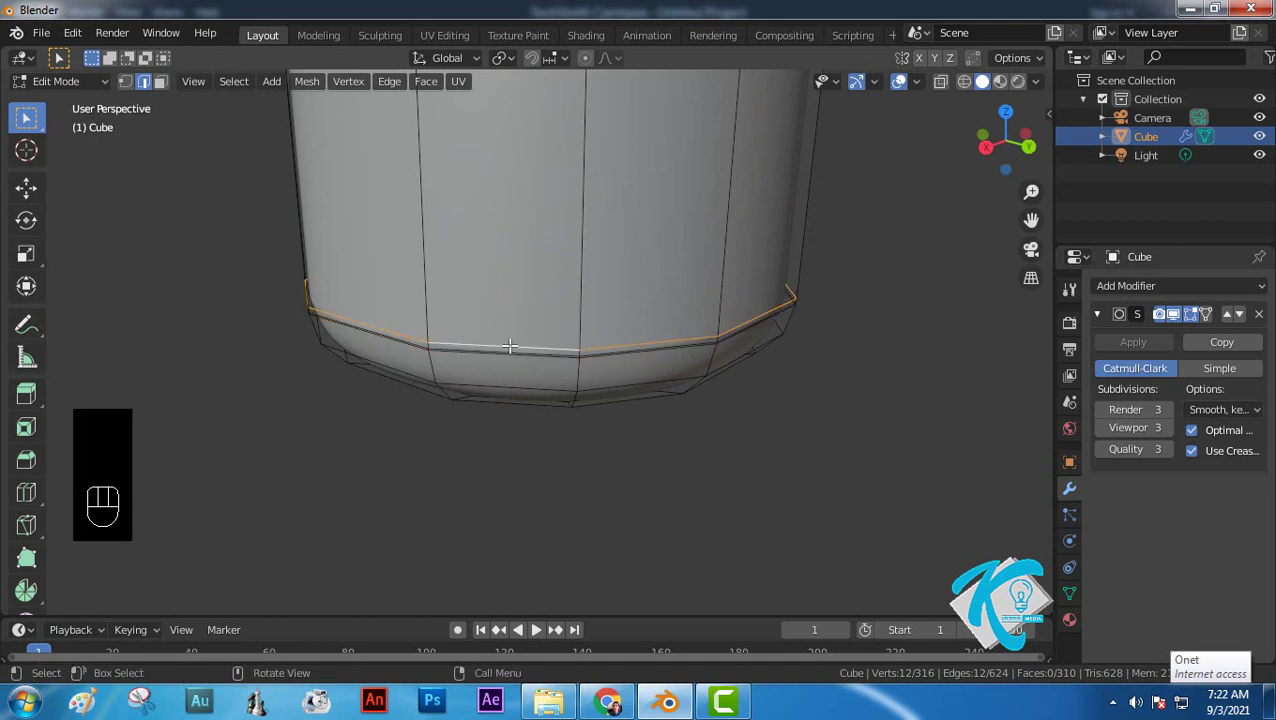
{"action": "key", "text": "g"}
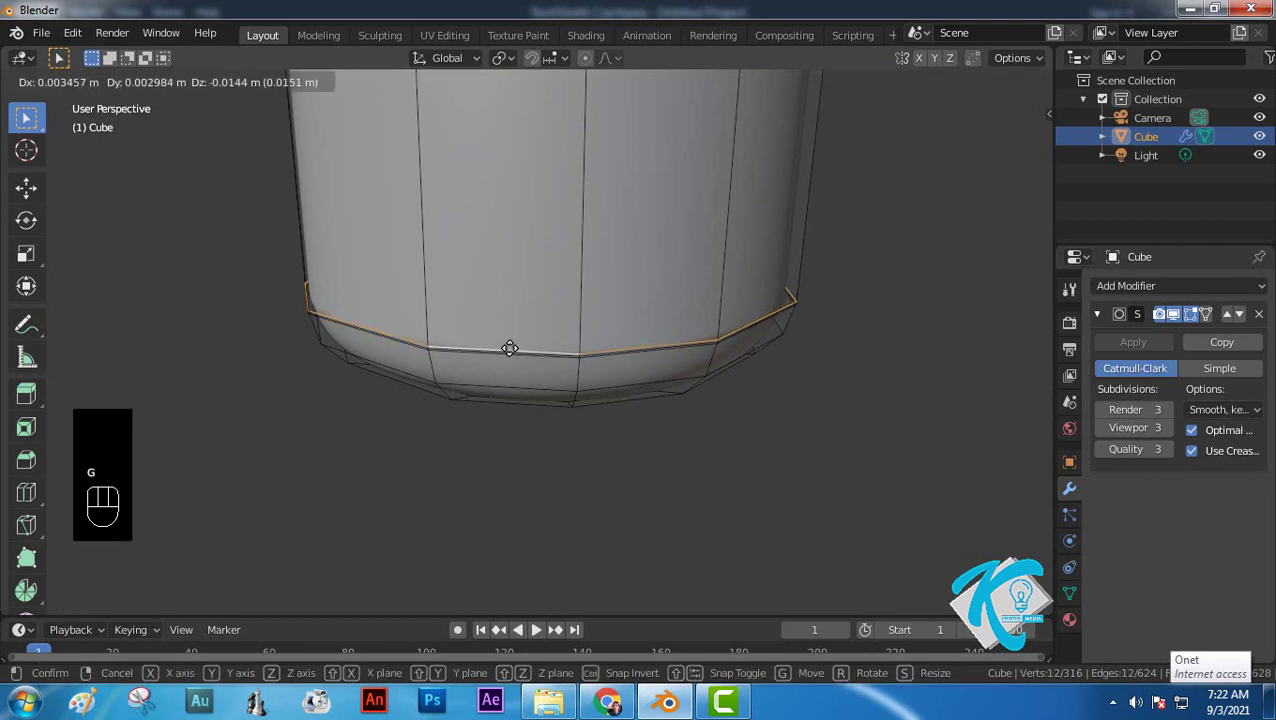
{"action": "left_click", "coordinate": [510, 348]}
{"action": "left_click", "coordinate": [872, 288]}
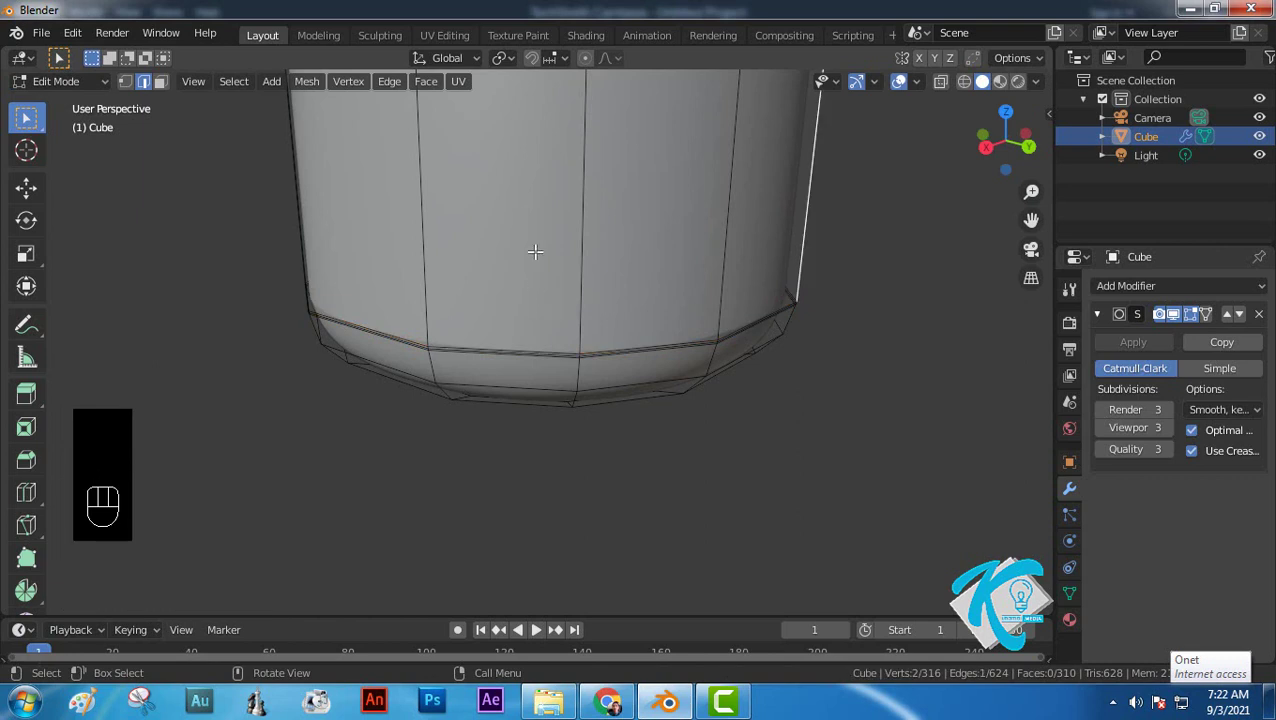
Step: Switch to Object Mode to check the smoothing of the whole column
{"action": "scroll", "coordinate": [581, 236], "scroll_direction": "down", "scroll_amount": 5}
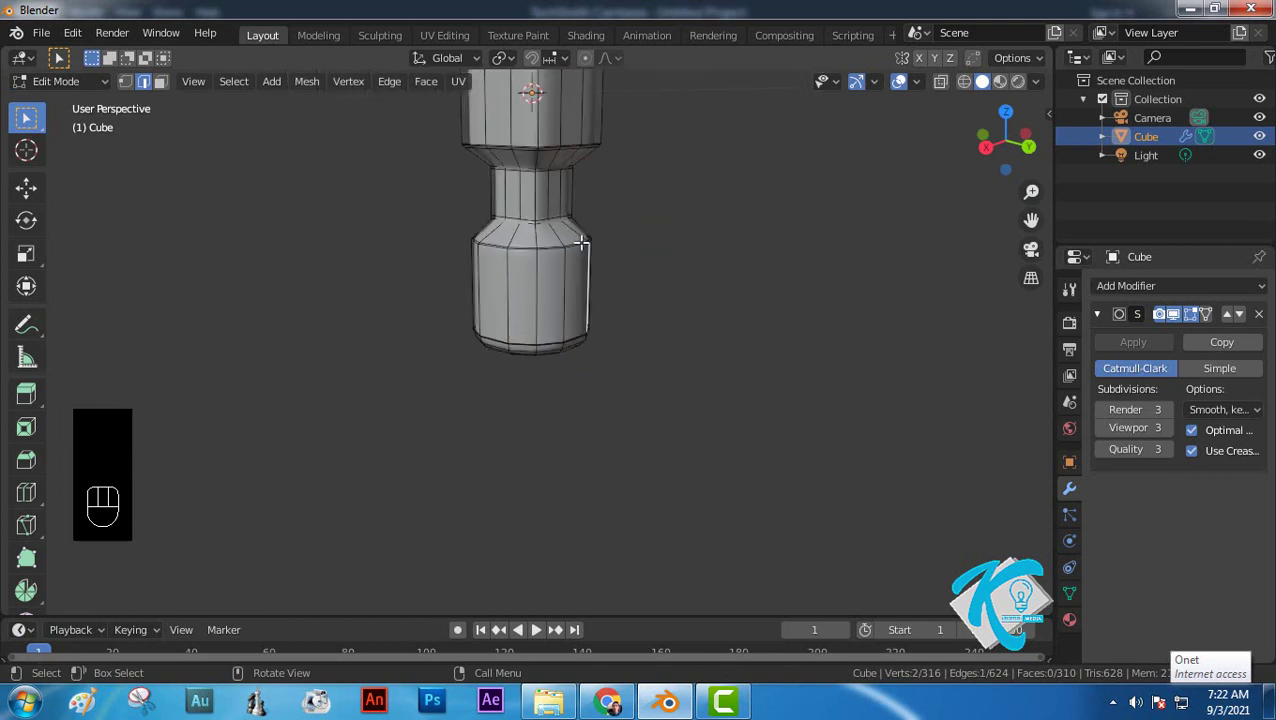
{"action": "middle_click_drag", "start_coordinate": [616, 170], "coordinate": [595, 322], "text": "shift"}
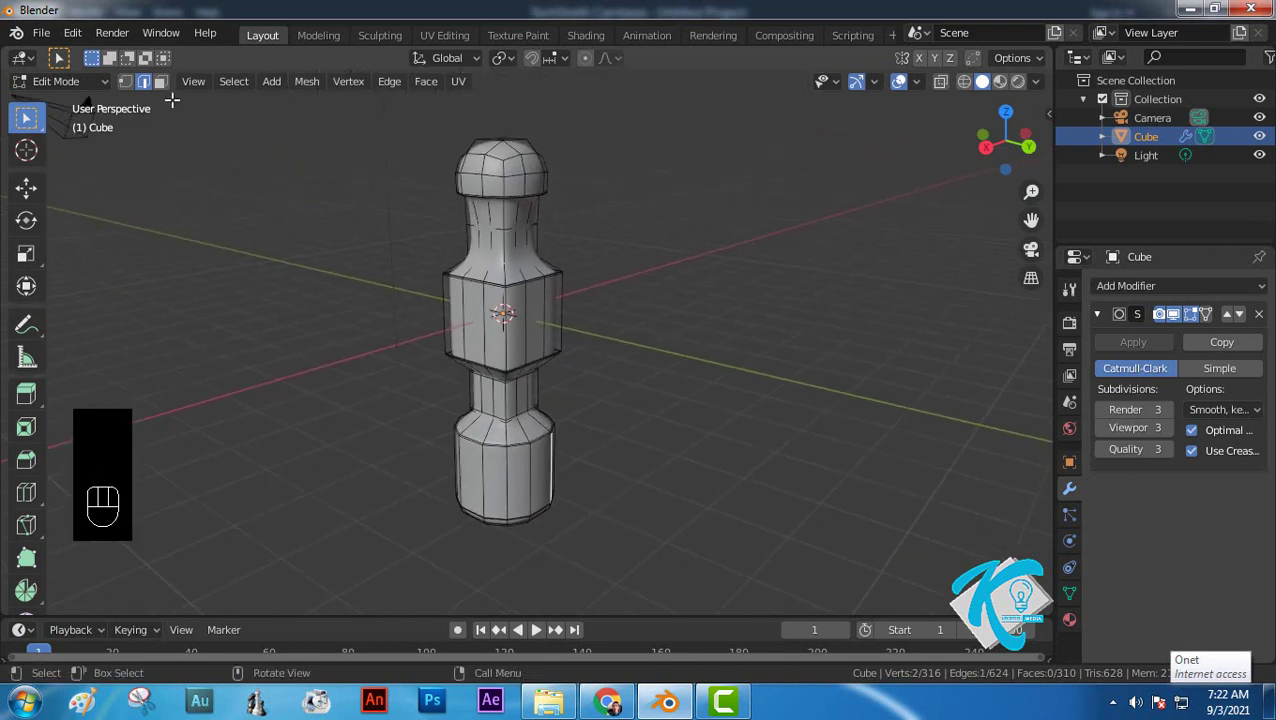
{"action": "left_click", "coordinate": [70, 82]}
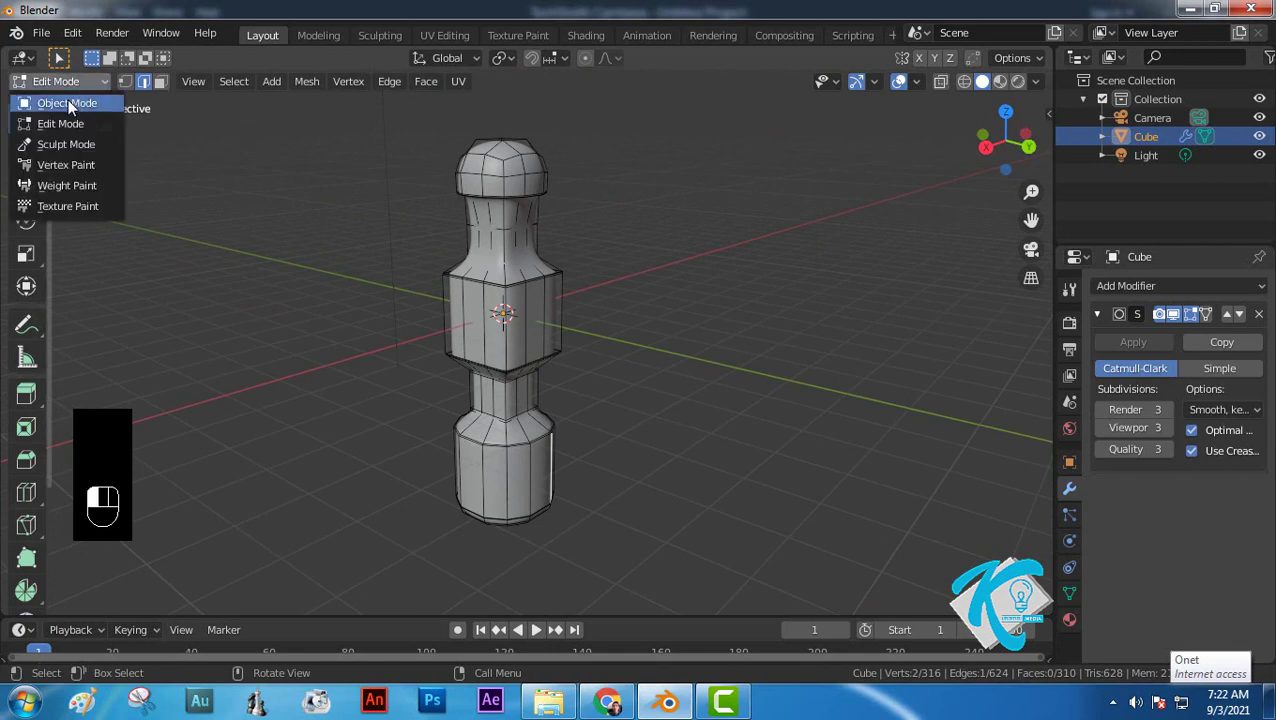
{"action": "left_click", "coordinate": [68, 103]}
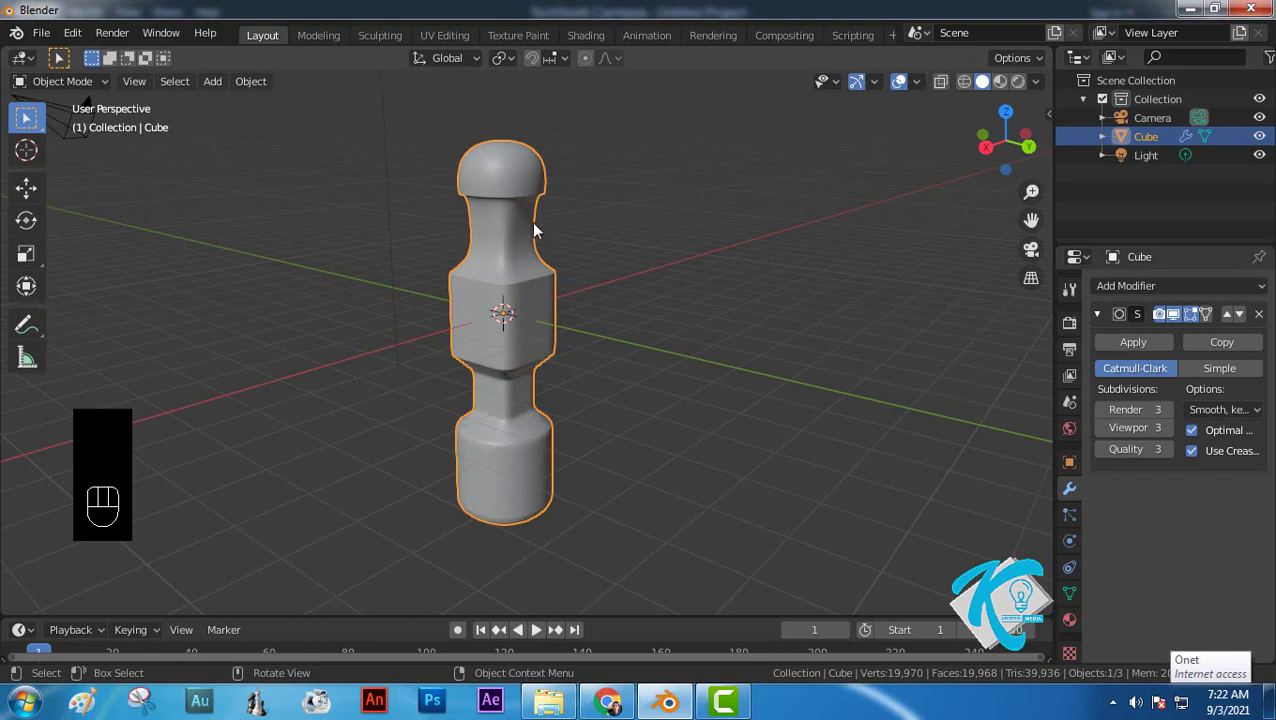
Step: In Edit Mode with X-ray on, select the head and upper neck section and move them down about 0.529 m along Z
{"action": "left_click", "coordinate": [102, 81]}
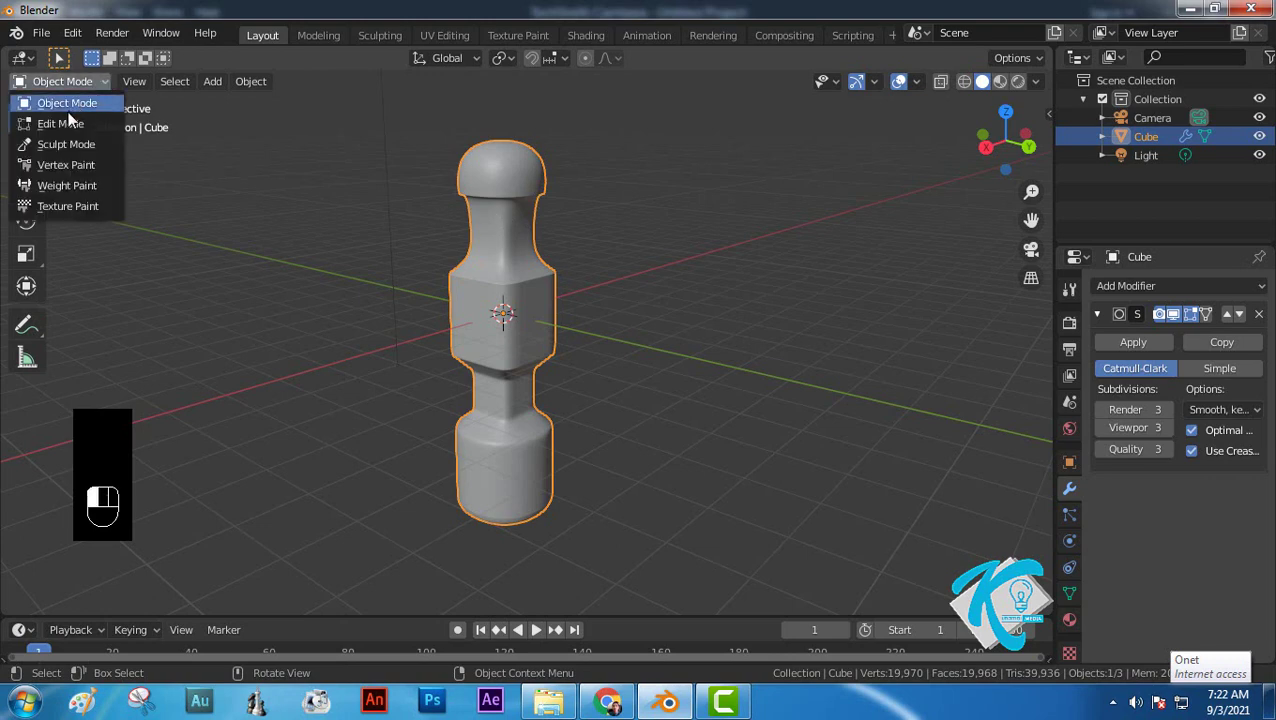
{"action": "left_click", "coordinate": [110, 122]}
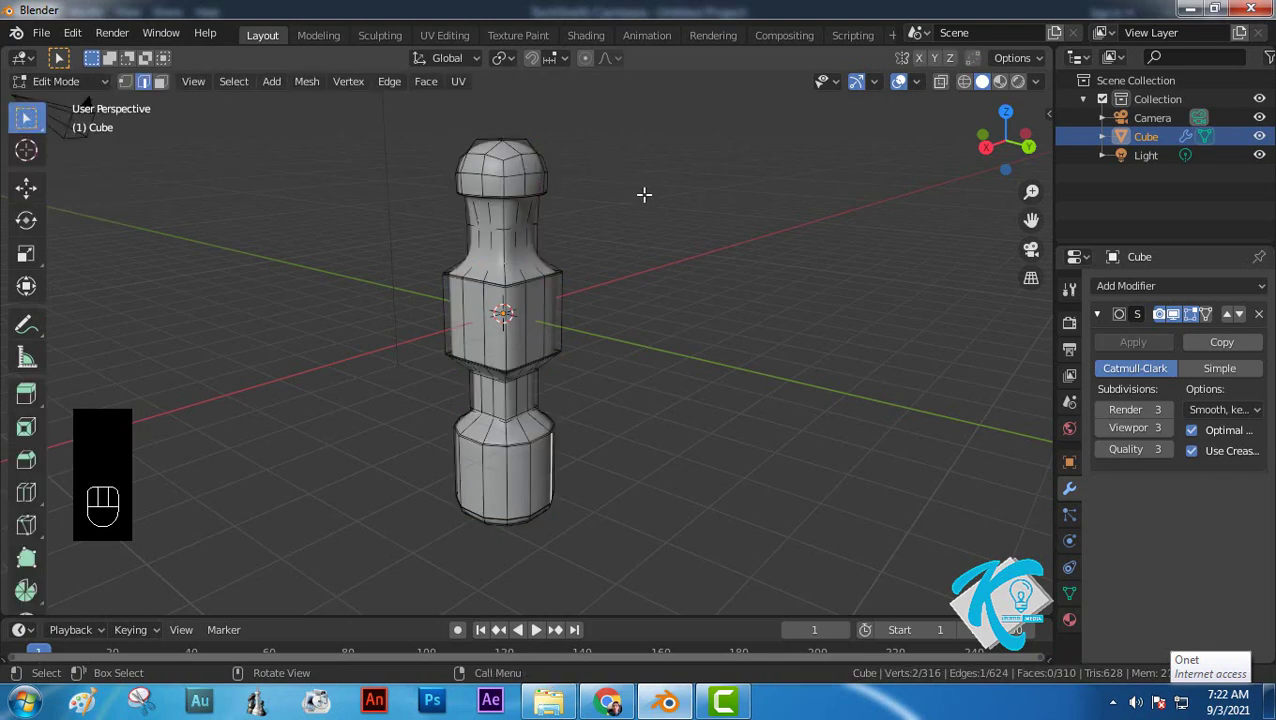
{"action": "left_click", "coordinate": [941, 81]}
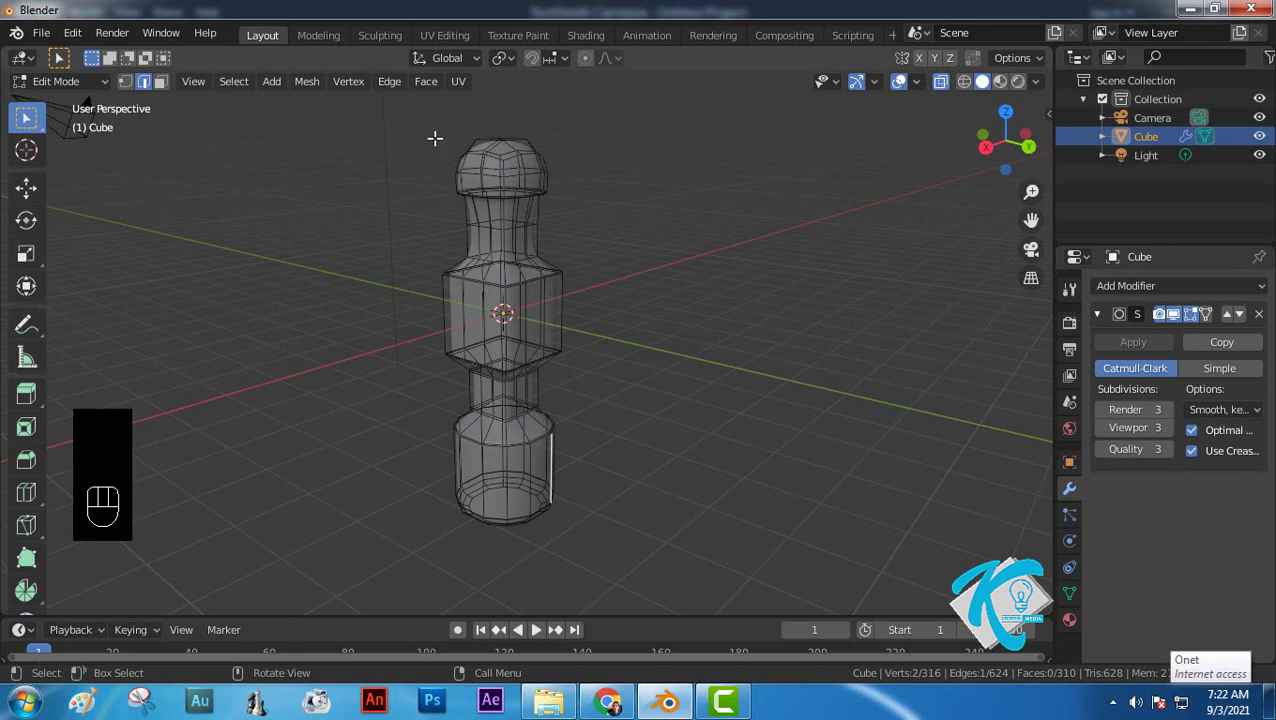
{"action": "left_click_drag", "start_coordinate": [434, 136], "coordinate": [614, 240]}
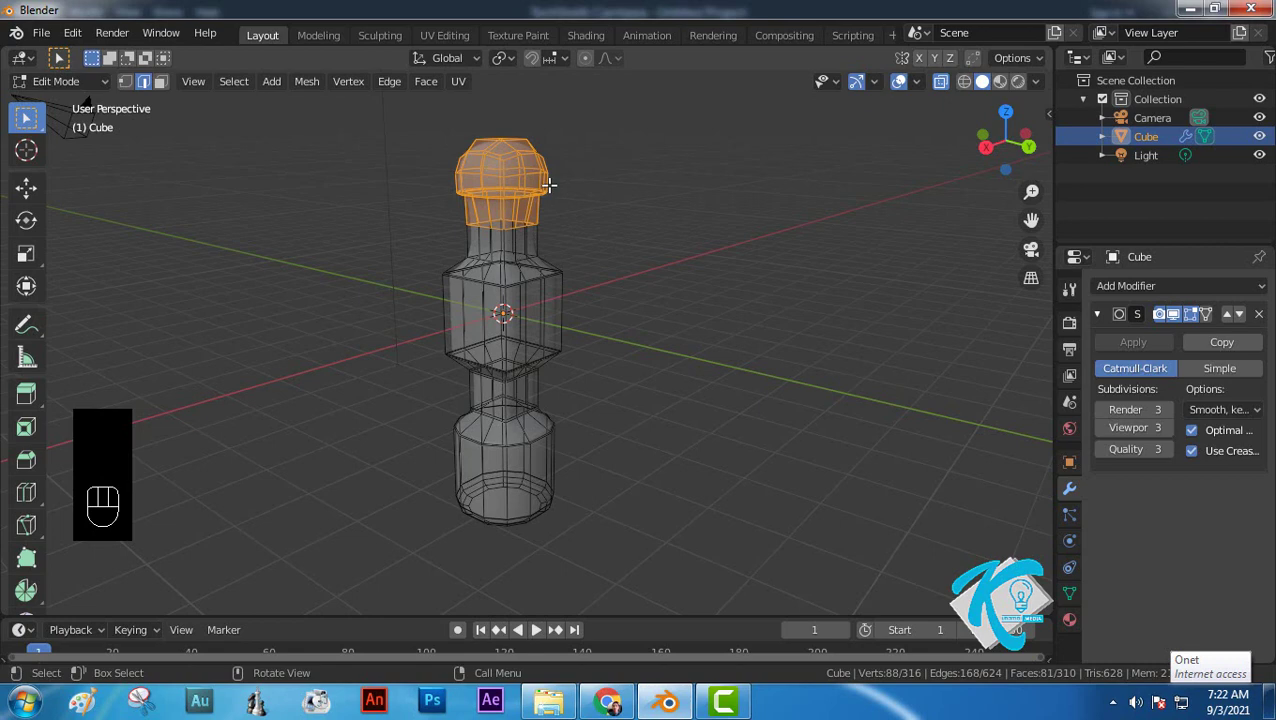
{"action": "key", "text": "g"}
{"action": "key", "text": "z"}
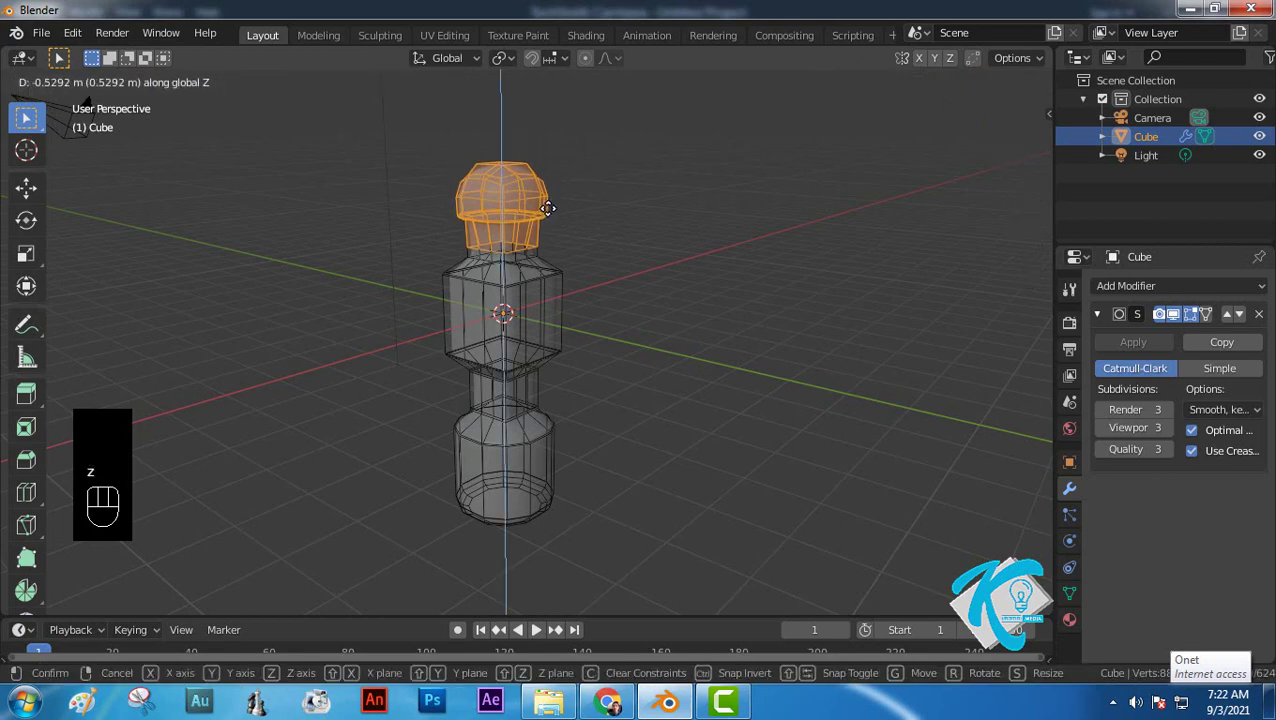
{"action": "left_click", "coordinate": [548, 208]}
Step: Add a loop cut on the upper neck directly beneath the head, slid to a factor of about -0.83
{"action": "scroll", "coordinate": [545, 210], "scroll_direction": "up", "scroll_amount": 3}
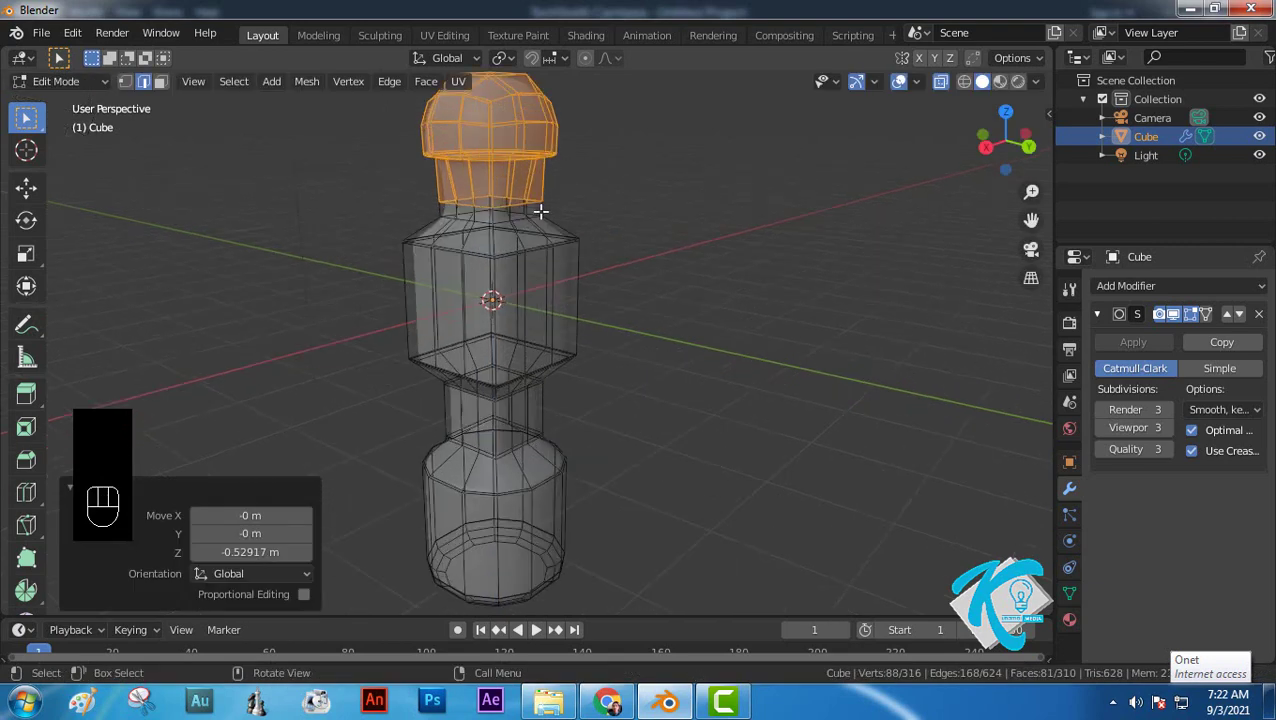
{"action": "left_click", "coordinate": [492, 178]}
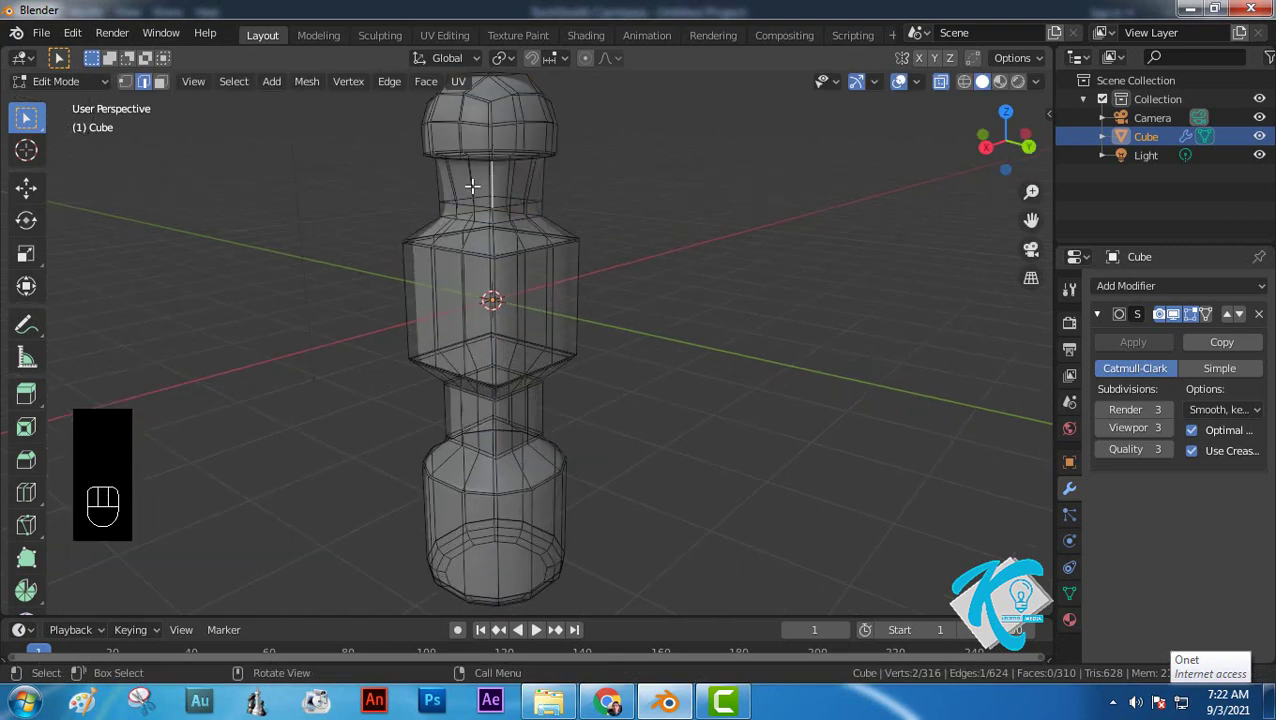
{"action": "key", "text": "ctrl"}
{"action": "key", "text": "ctrl+r"}
{"action": "left_click", "coordinate": [465, 182]}
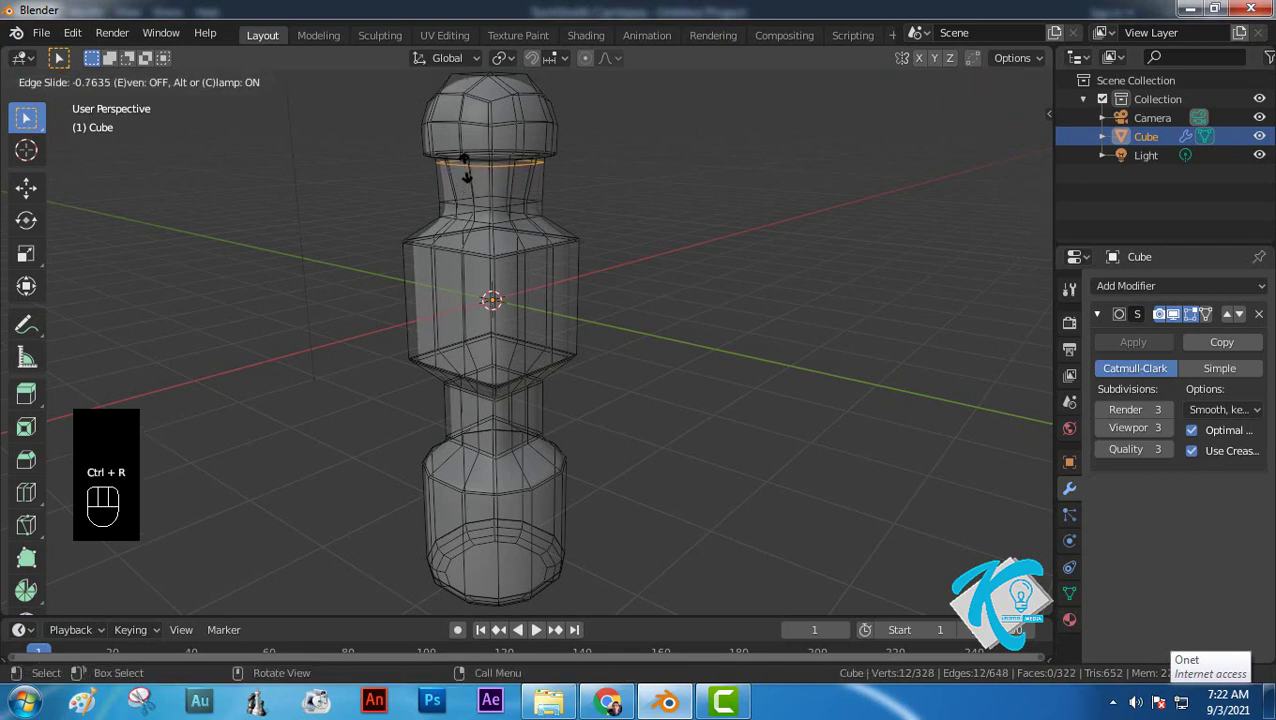
{"action": "left_click", "coordinate": [468, 176]}
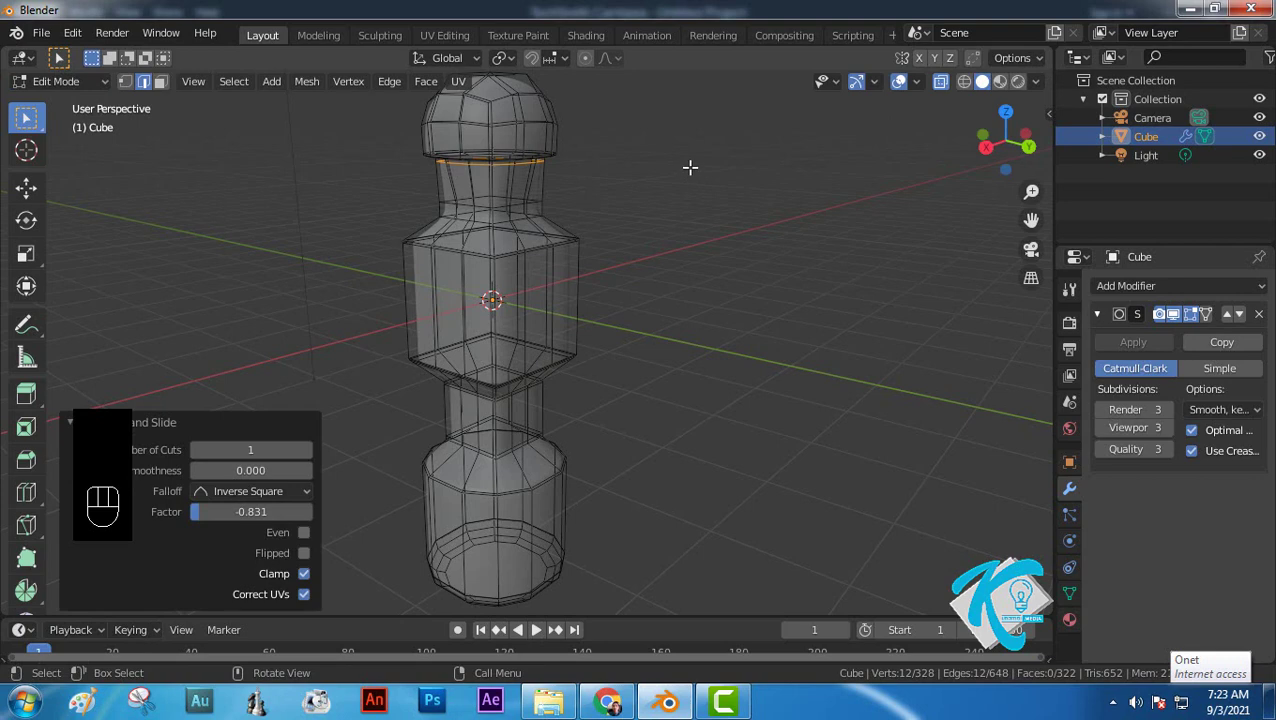
{"action": "middle_click_drag", "start_coordinate": [698, 154], "coordinate": [436, 208]}
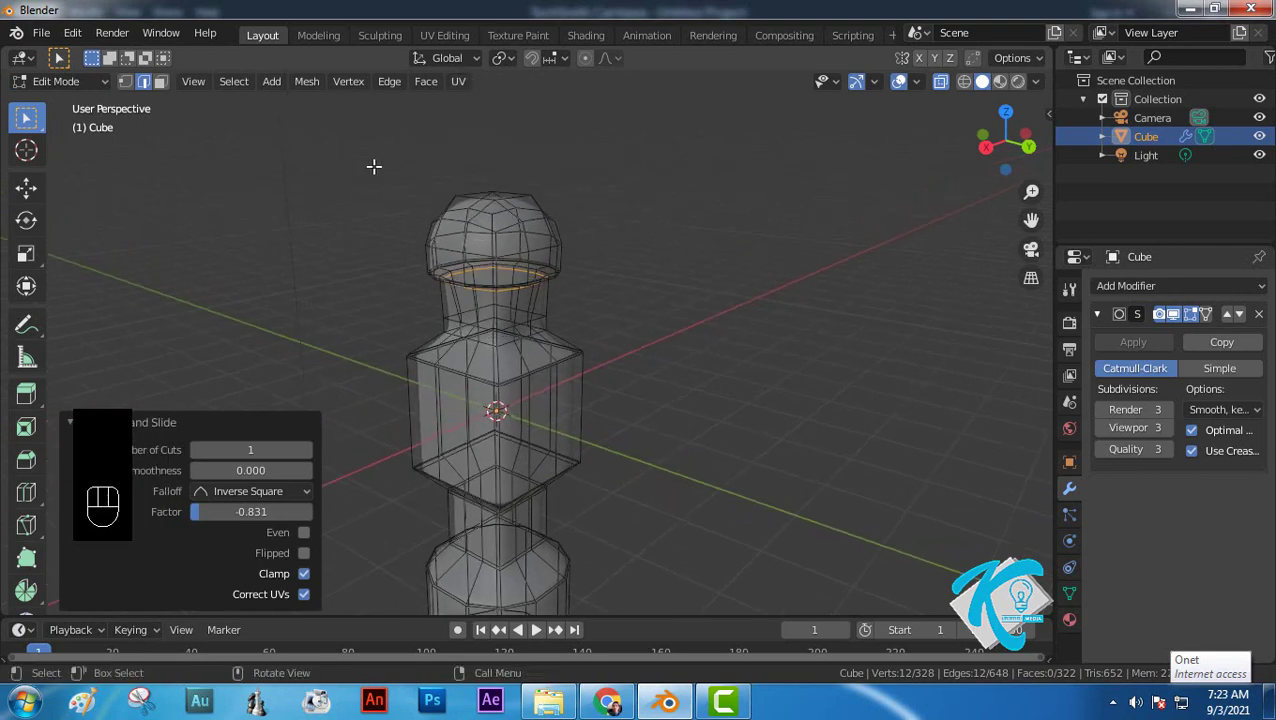
{"action": "left_click_drag", "start_coordinate": [370, 166], "coordinate": [698, 311]}
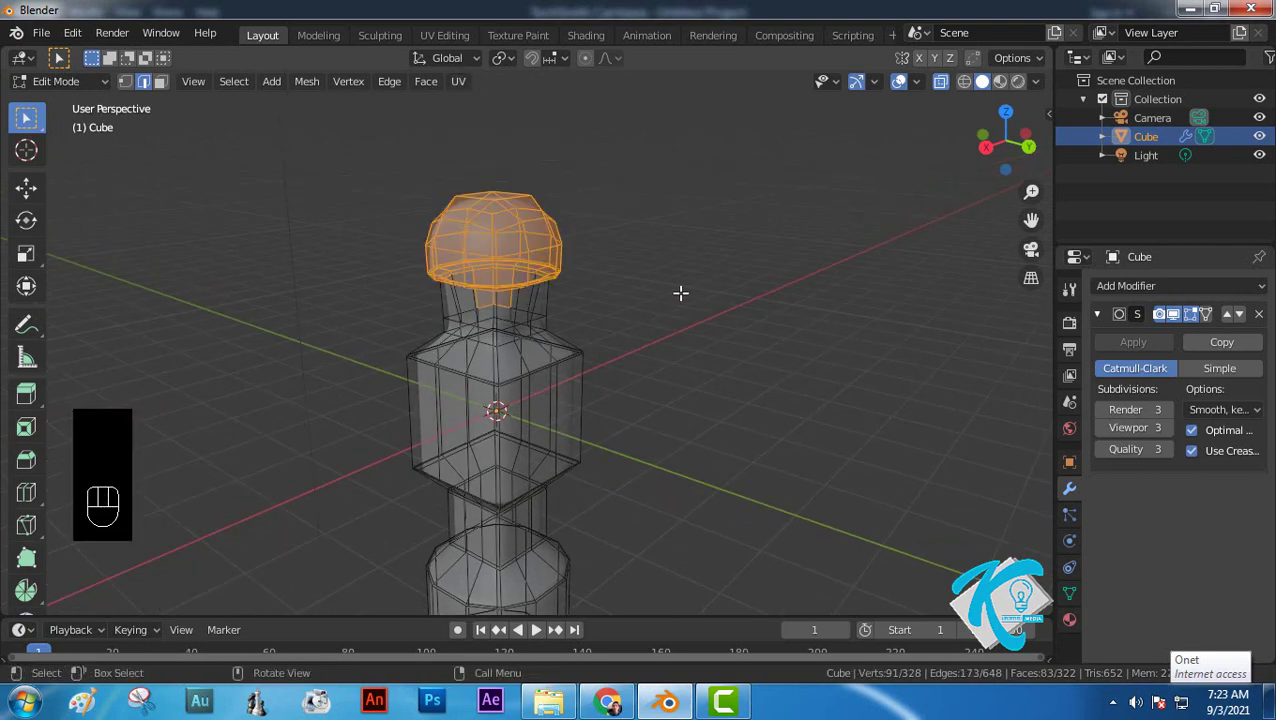
{"action": "left_click", "coordinate": [653, 231]}
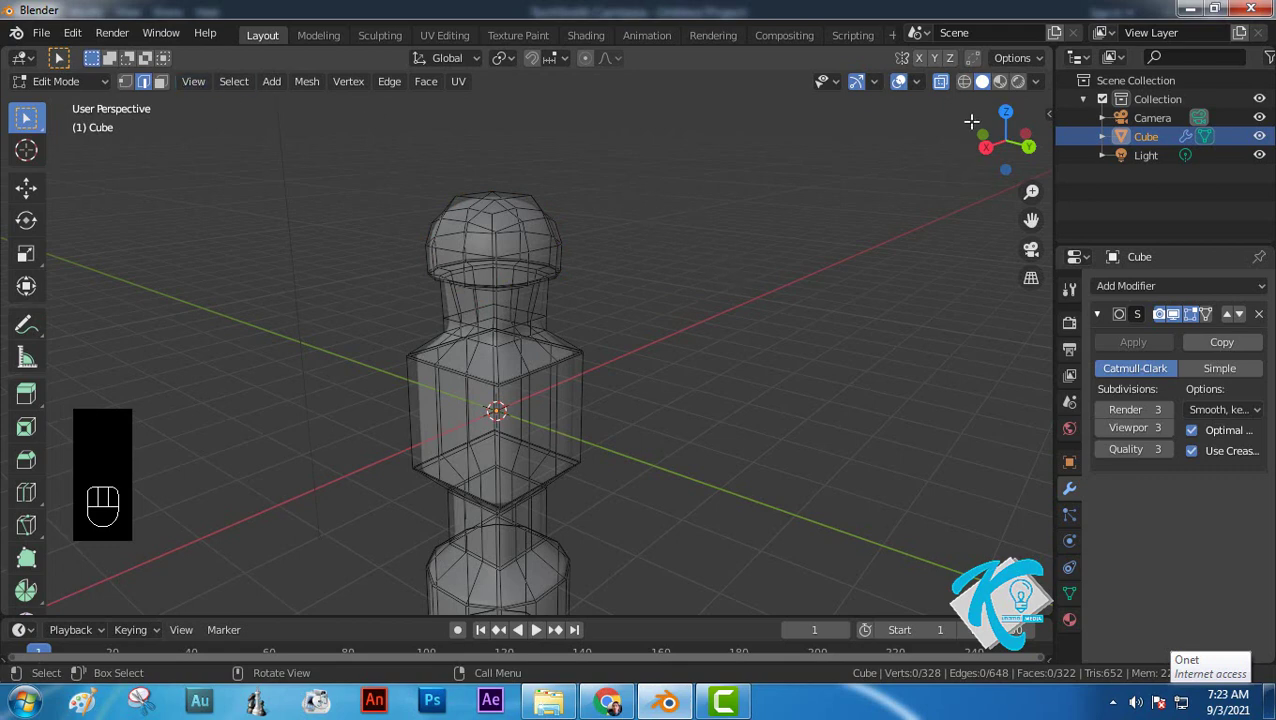
Step: Select the rounded head in the right orthographic view, move it down about 0.432 m along Z, and drop its selection
{"action": "left_click", "coordinate": [986, 149]}
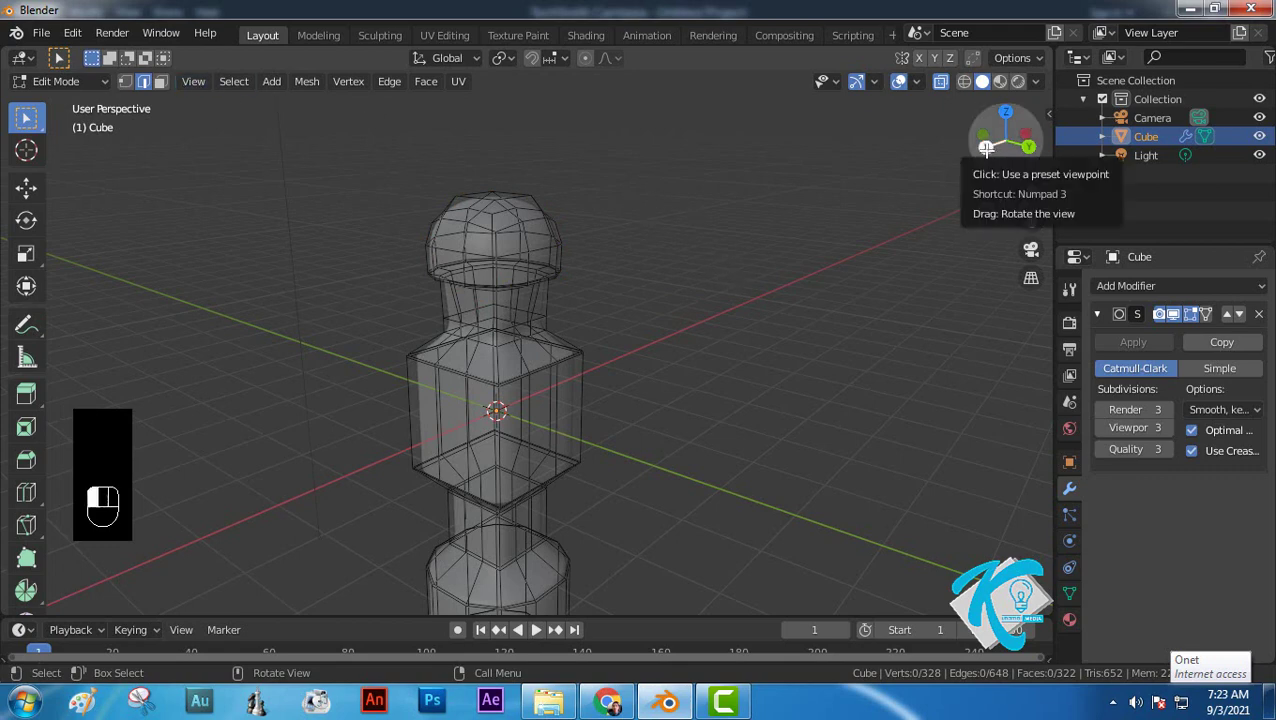
{"action": "left_click_drag", "start_coordinate": [435, 159], "coordinate": [716, 272]}
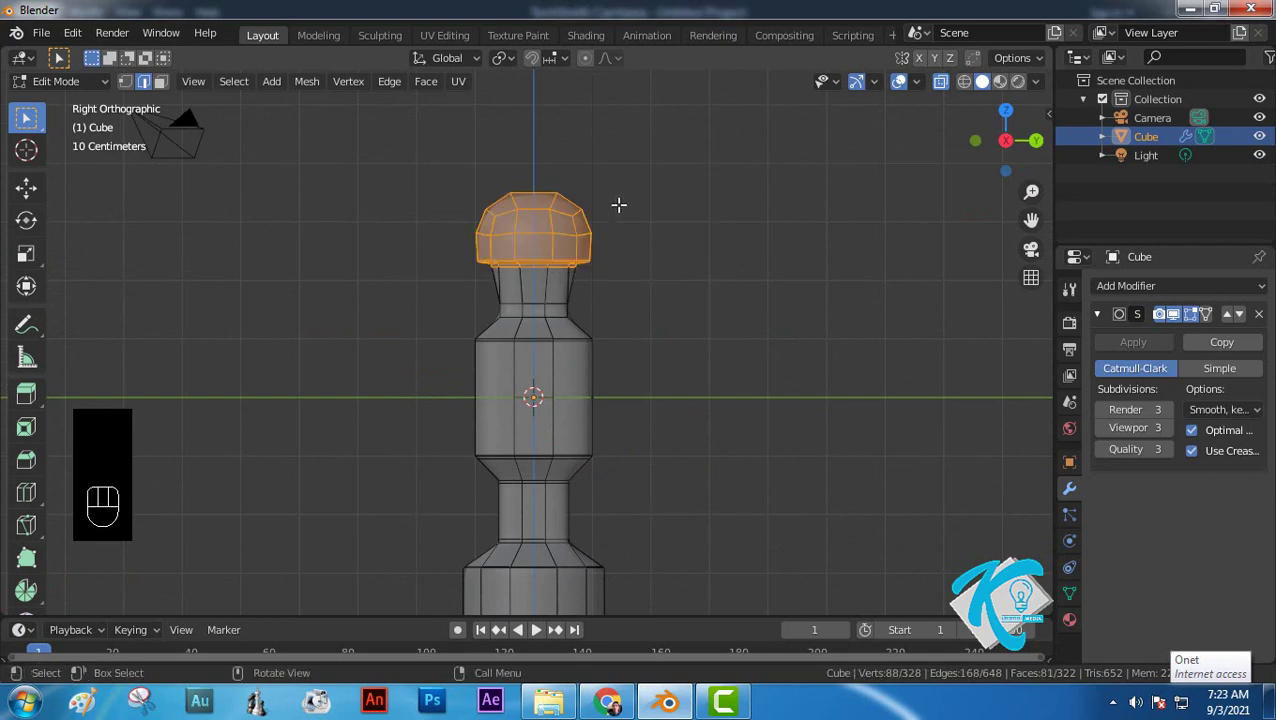
{"action": "key", "text": "g"}
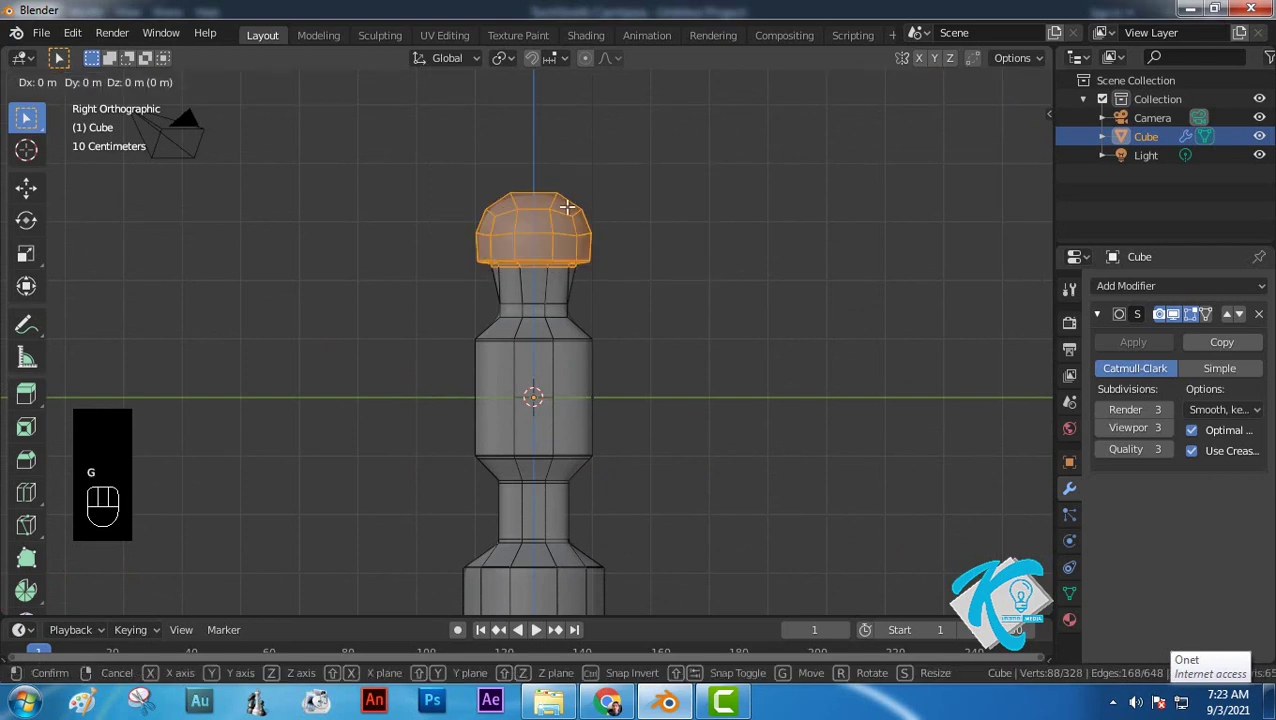
{"action": "key", "text": "z"}
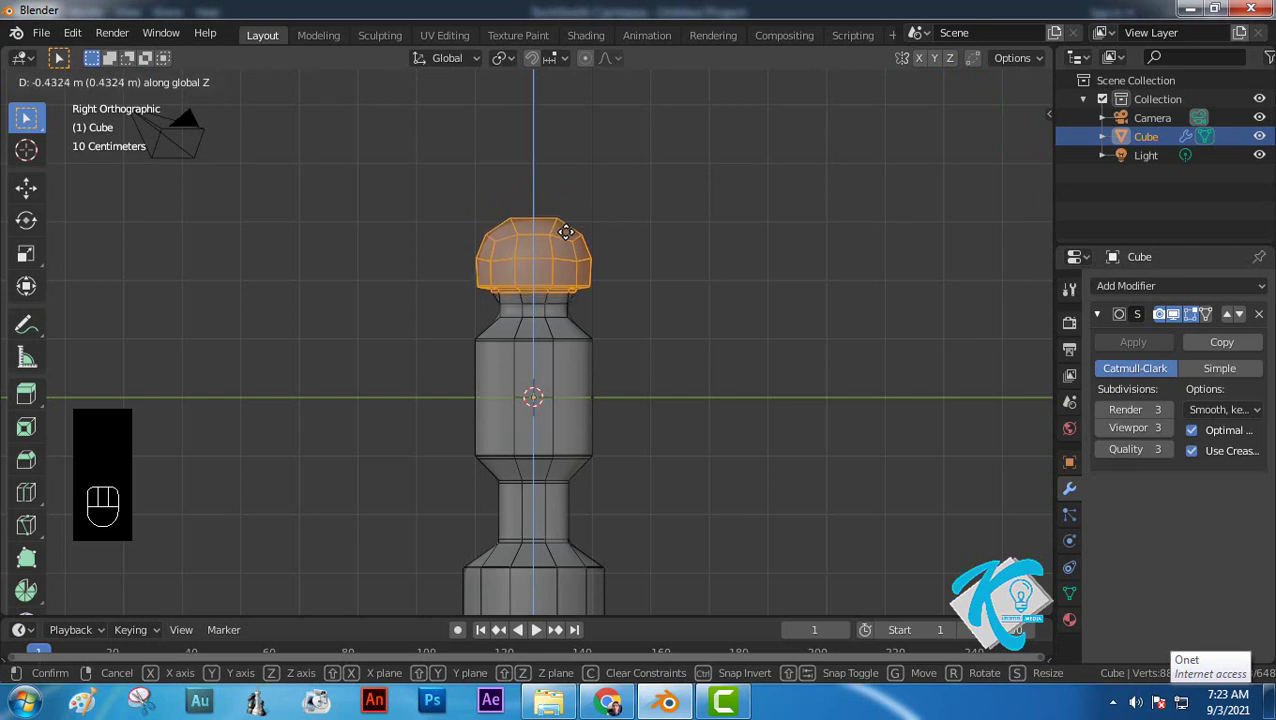
{"action": "left_click", "coordinate": [566, 232]}
{"action": "left_click", "coordinate": [748, 210]}
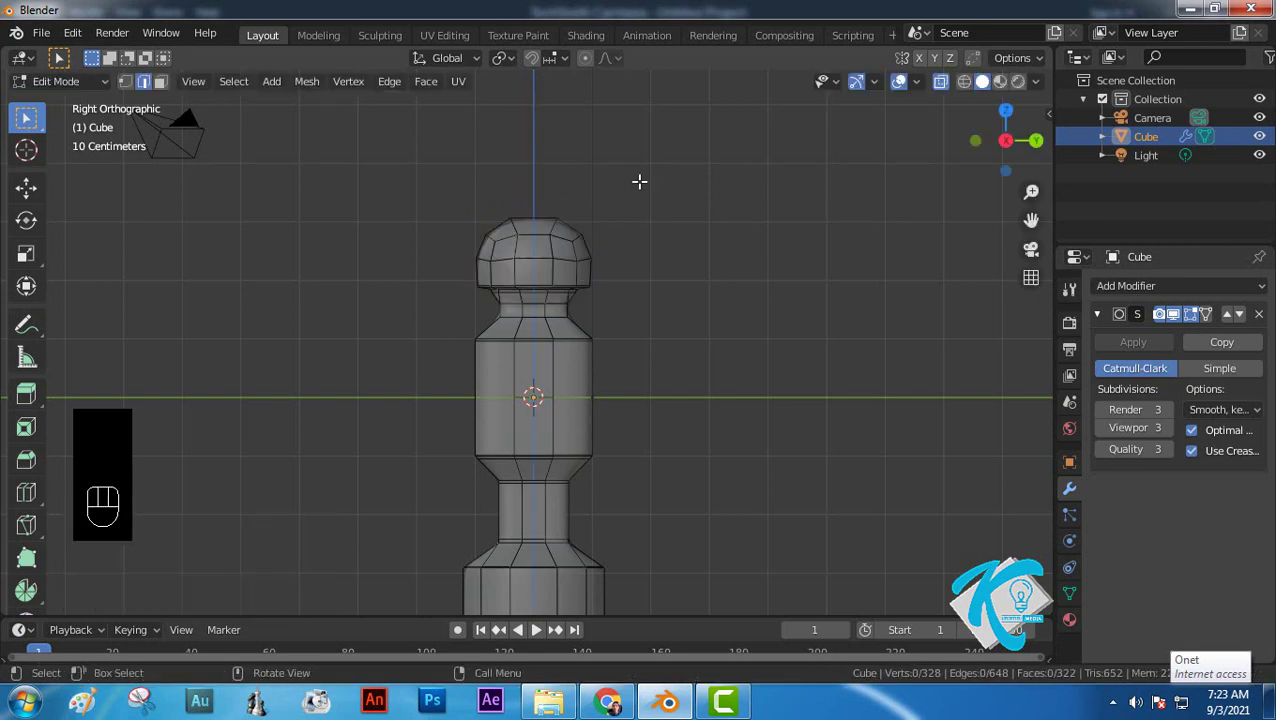
Step: Switch to Object Mode to check the smoothed head, neck and block from several sides
{"action": "left_click", "coordinate": [100, 82]}
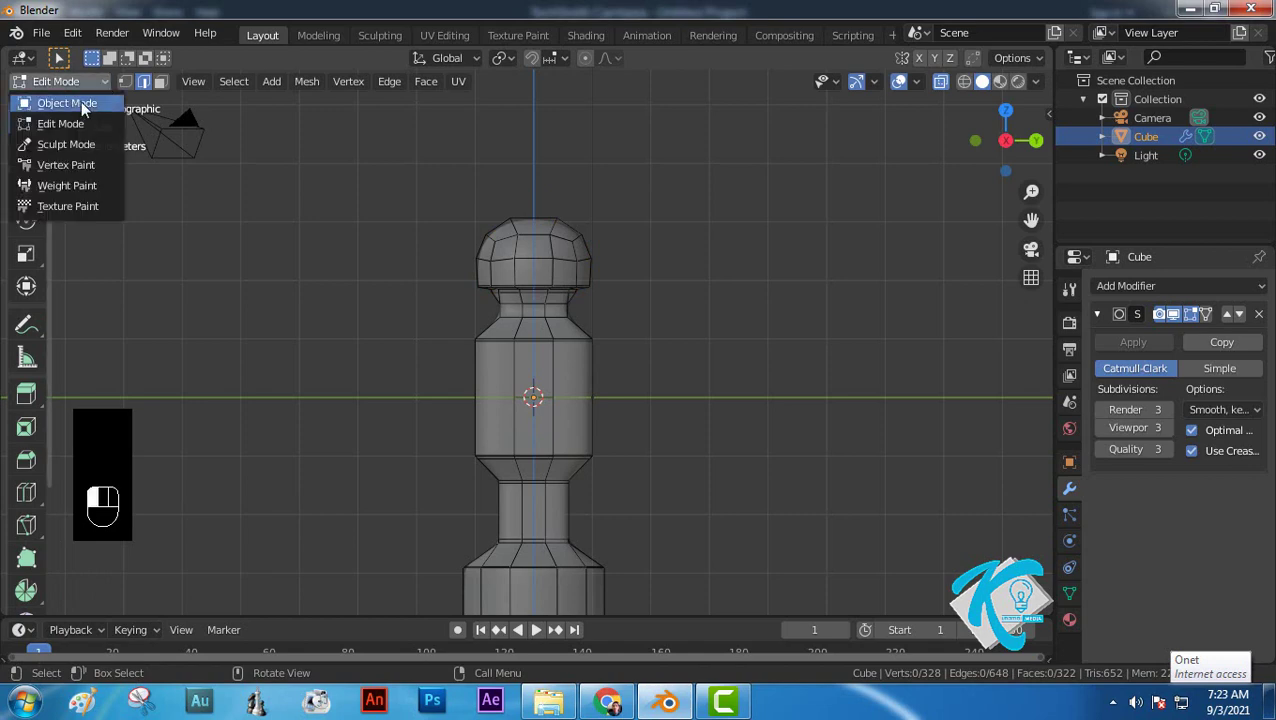
{"action": "left_click", "coordinate": [81, 103]}
{"action": "middle_click_drag", "start_coordinate": [630, 238], "coordinate": [656, 254]}
{"action": "middle_click_drag", "start_coordinate": [741, 267], "coordinate": [548, 397]}
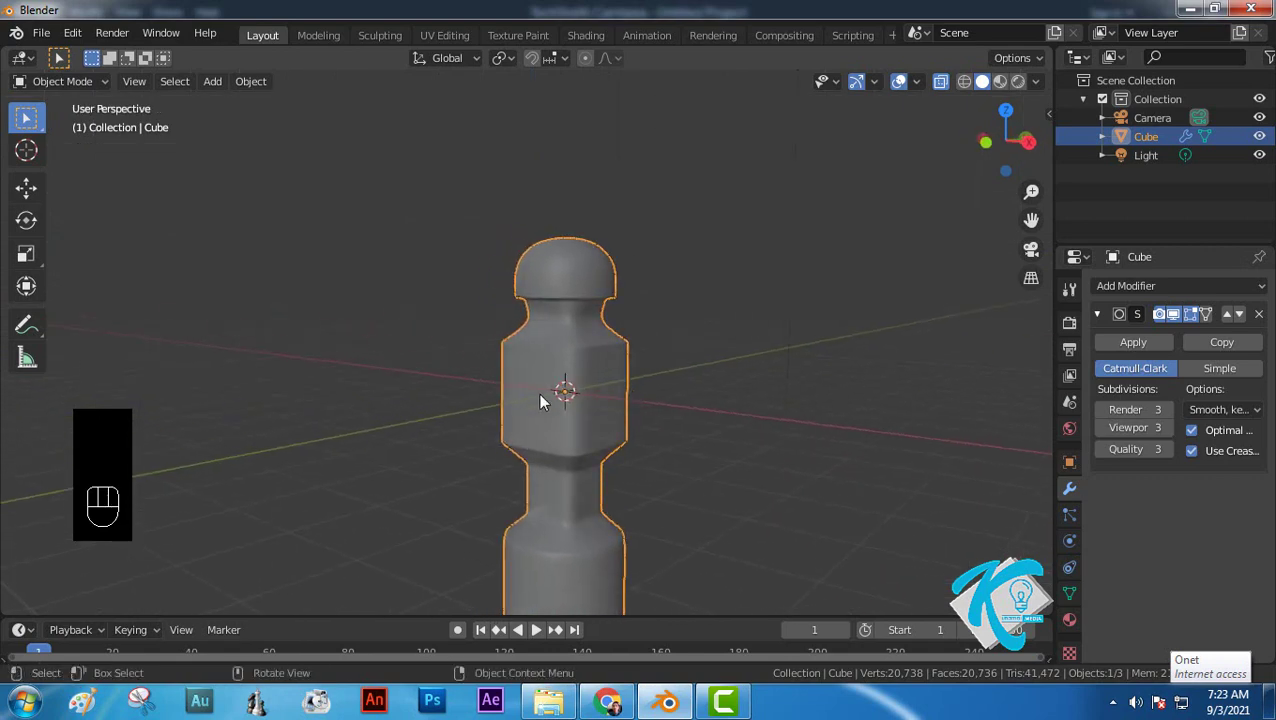
Step: In Edit Mode with X-ray off, add two loop cuts around the block below the neck and spread them along Z by about 1.81
{"action": "left_click", "coordinate": [72, 84]}
{"action": "left_click", "coordinate": [70, 122]}
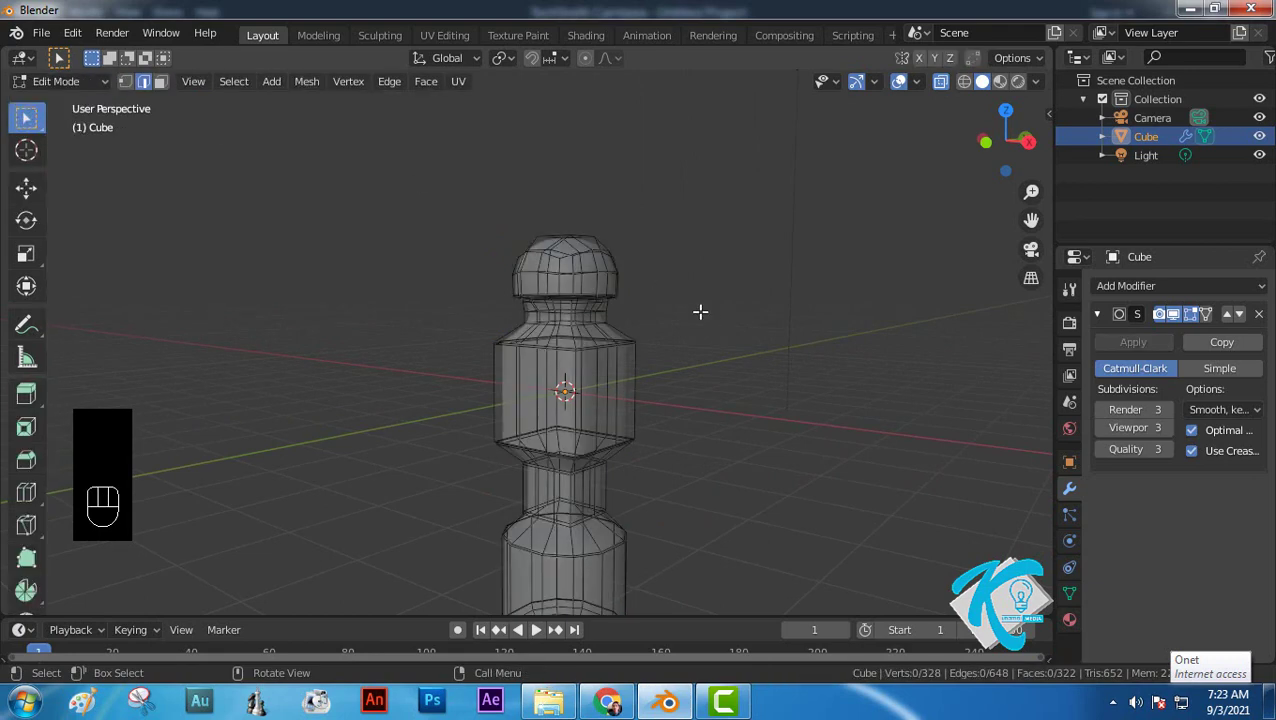
{"action": "left_click", "coordinate": [940, 80]}
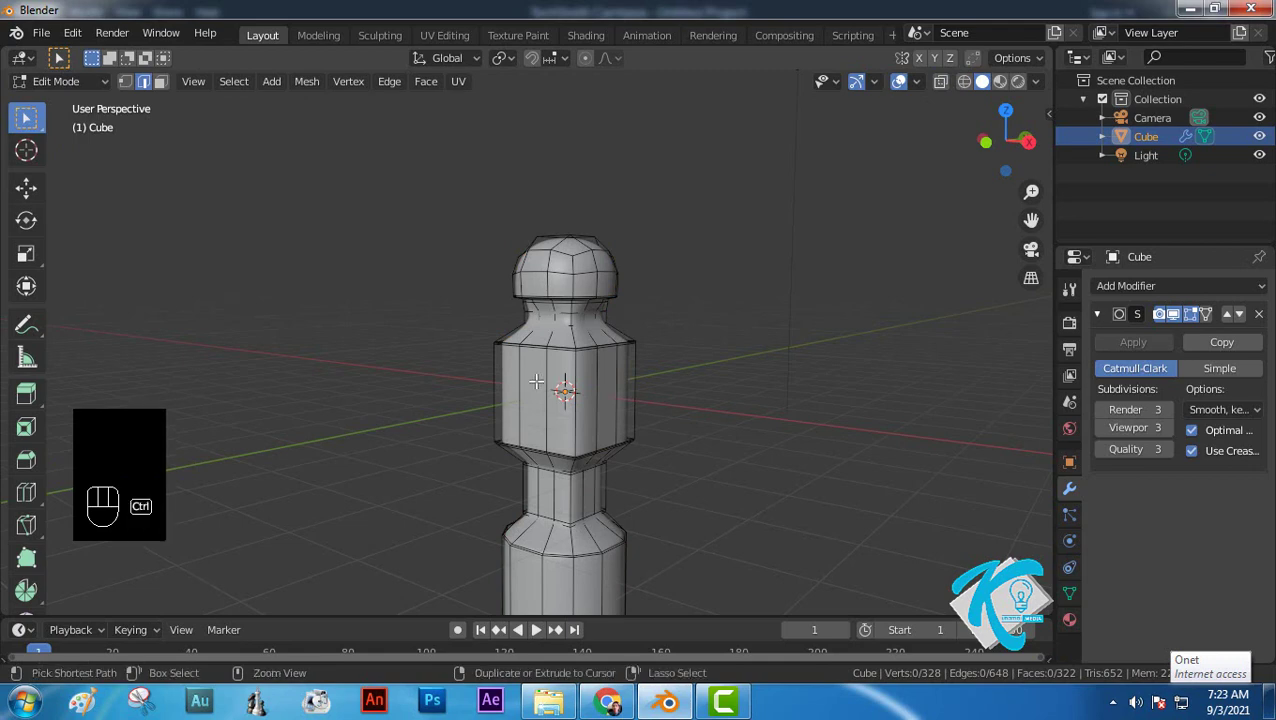
{"action": "key", "text": "ctrl+r"}
{"action": "scroll", "coordinate": [537, 381], "scroll_direction": "up", "scroll_amount": 1}
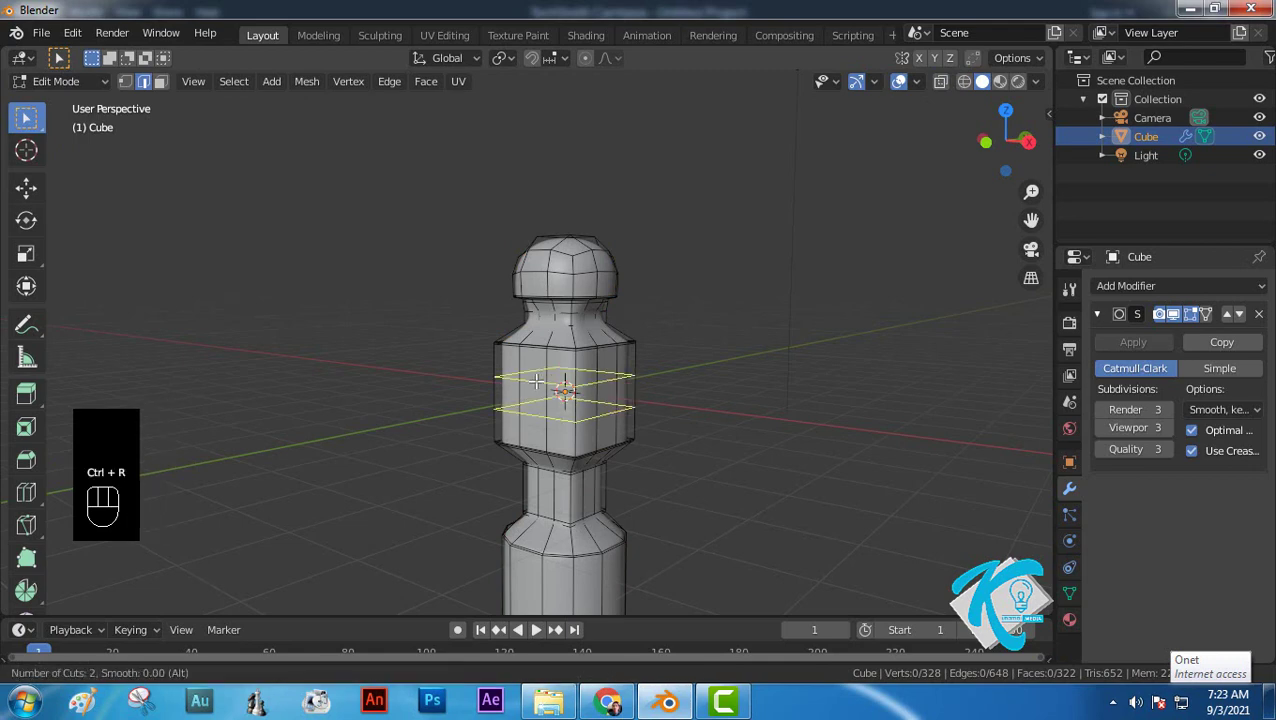
{"action": "left_click", "coordinate": [537, 381]}
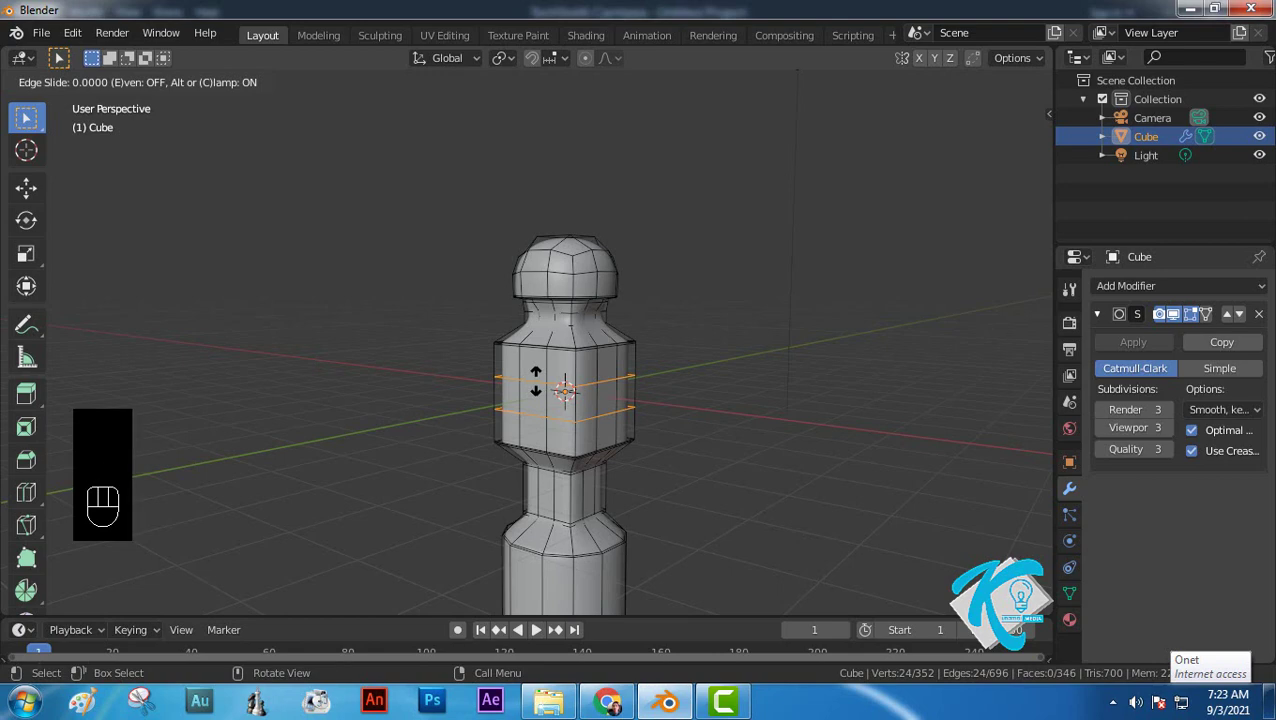
{"action": "right_click", "coordinate": [536, 381]}
{"action": "key", "text": "s"}
{"action": "key", "text": "z"}
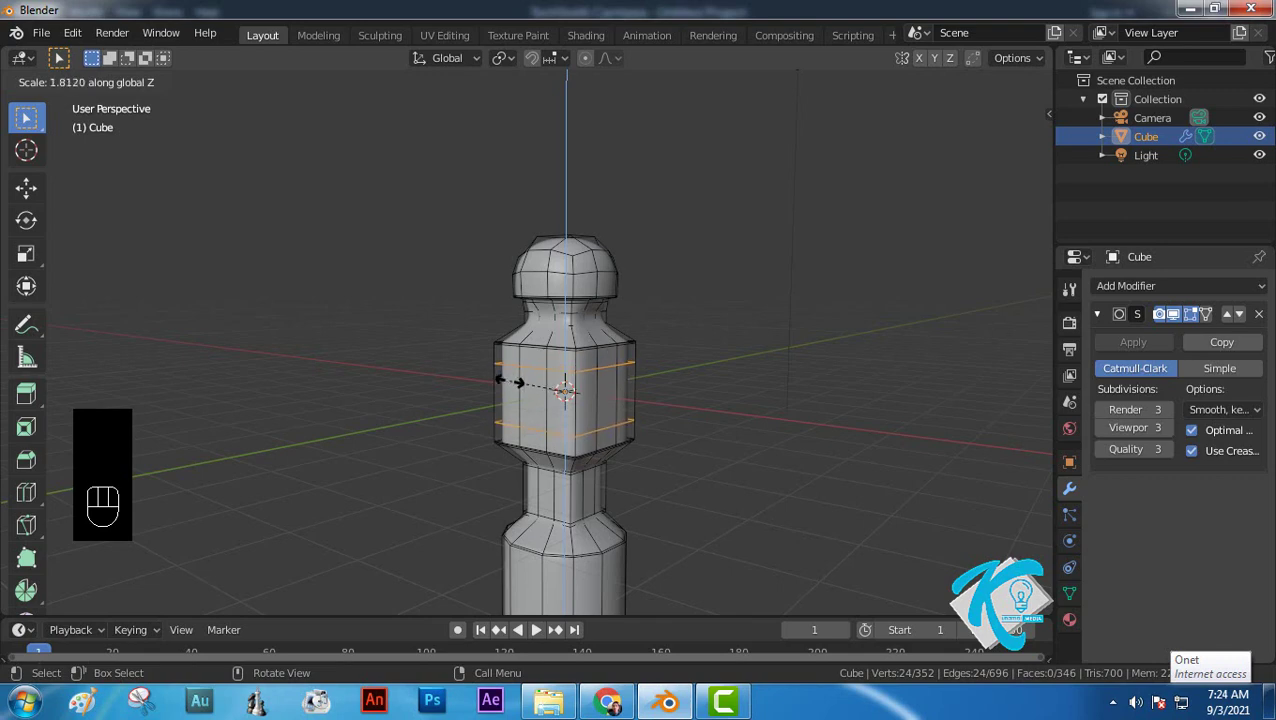
{"action": "left_click", "coordinate": [509, 381]}
{"action": "left_click", "coordinate": [753, 387]}
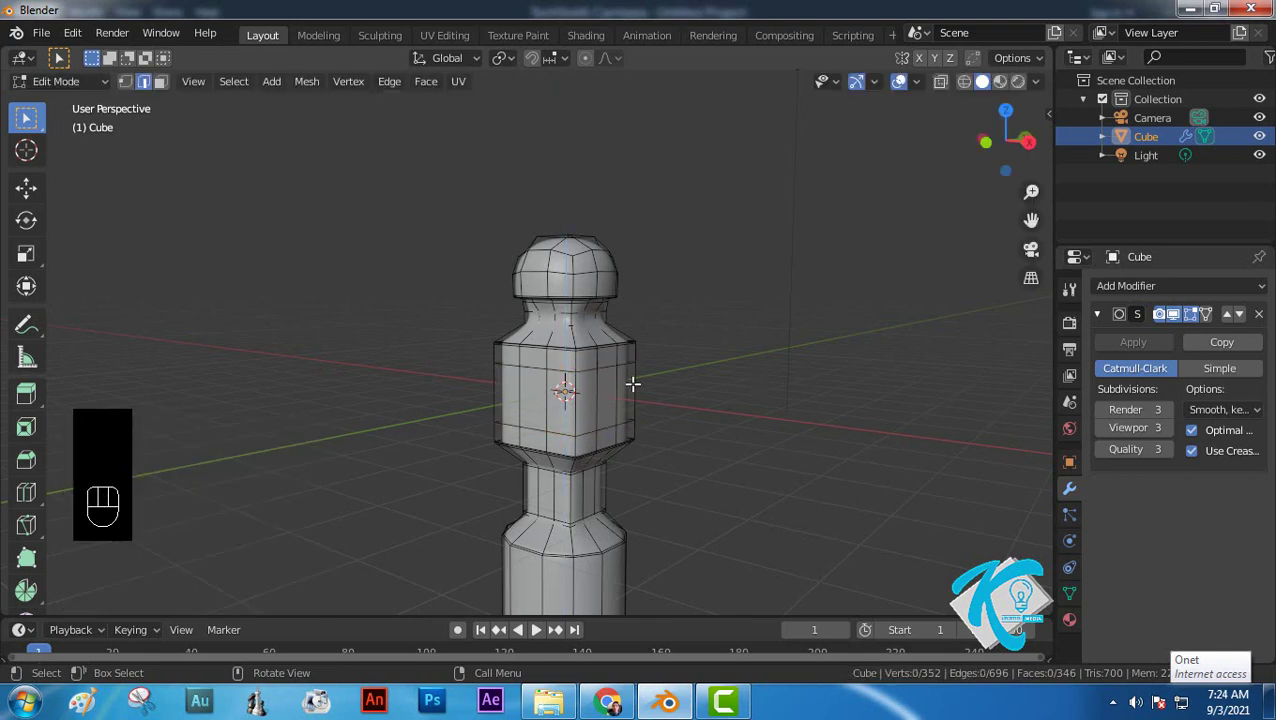
Step: Select the central faces on two opposite sides of the block and bridge their edge loops into a through-hole
{"action": "left_click", "coordinate": [160, 83]}
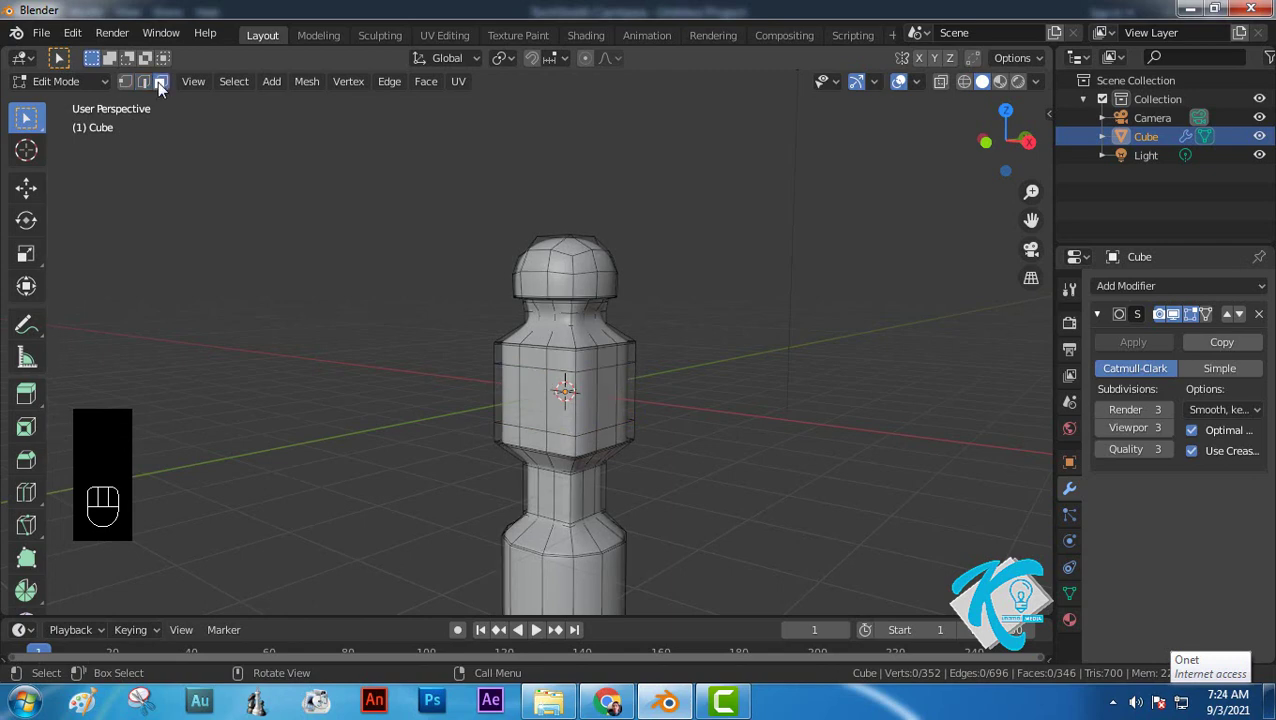
{"action": "left_click", "coordinate": [534, 398]}
{"action": "middle_click_drag", "start_coordinate": [726, 373], "coordinate": [537, 410]}
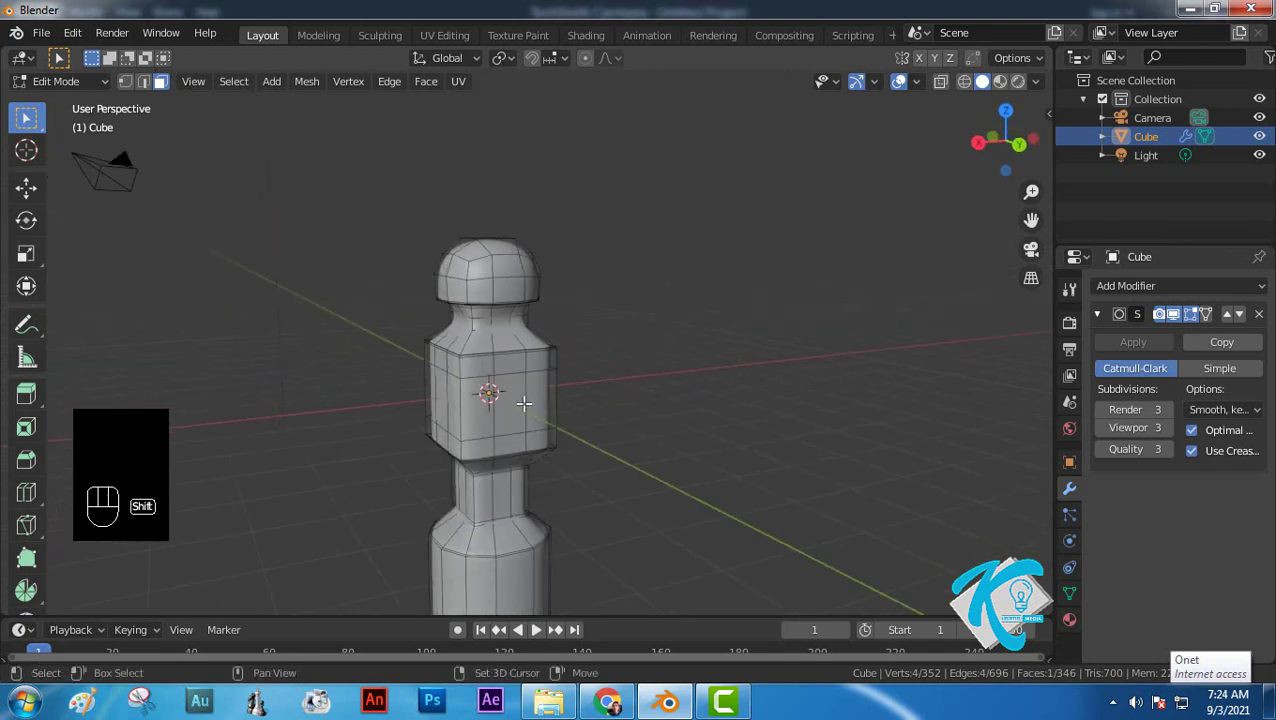
{"action": "left_click", "coordinate": [515, 402], "text": "shift"}
{"action": "mouse_move", "coordinate": [515, 402]}
{"action": "middle_mouse_down"}
{"action": "mouse_move", "coordinate": [609, 416]}
{"action": "mouse_move", "coordinate": [775, 412]}
{"action": "mouse_move", "coordinate": [490, 415]}
{"action": "mouse_move", "coordinate": [526, 407]}
{"action": "middle_mouse_up"}
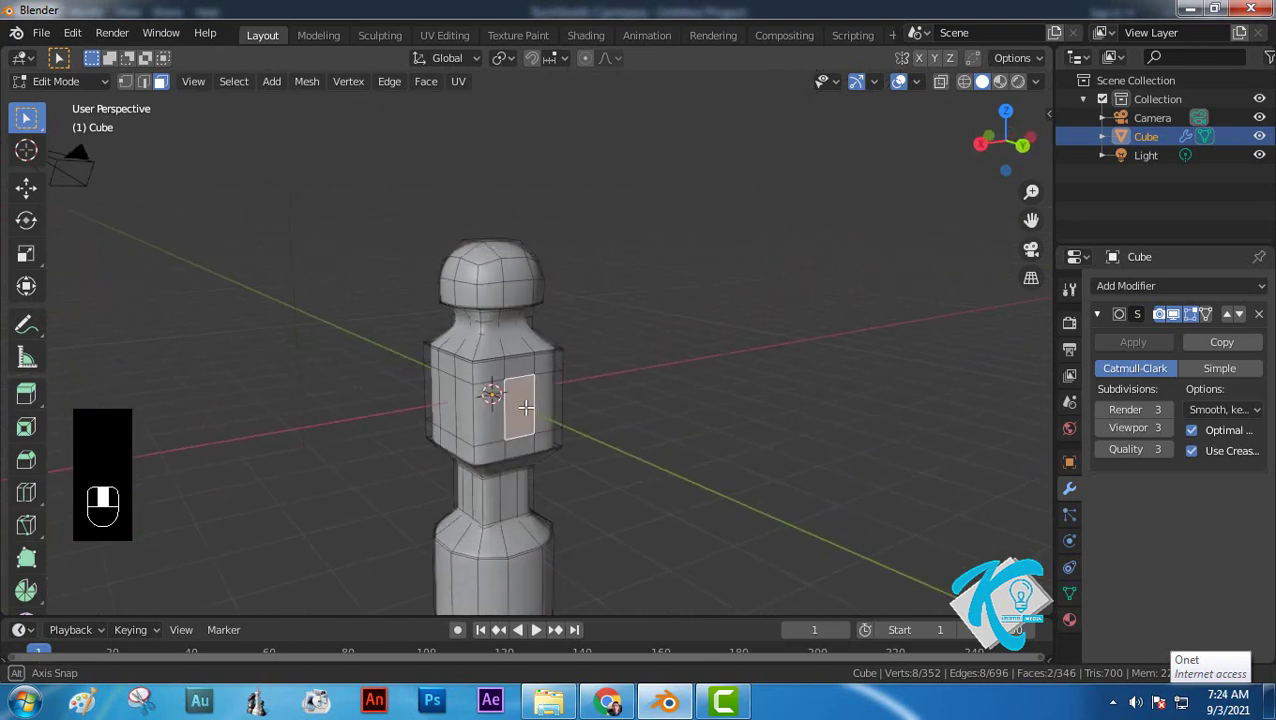
{"action": "left_click", "coordinate": [389, 84]}
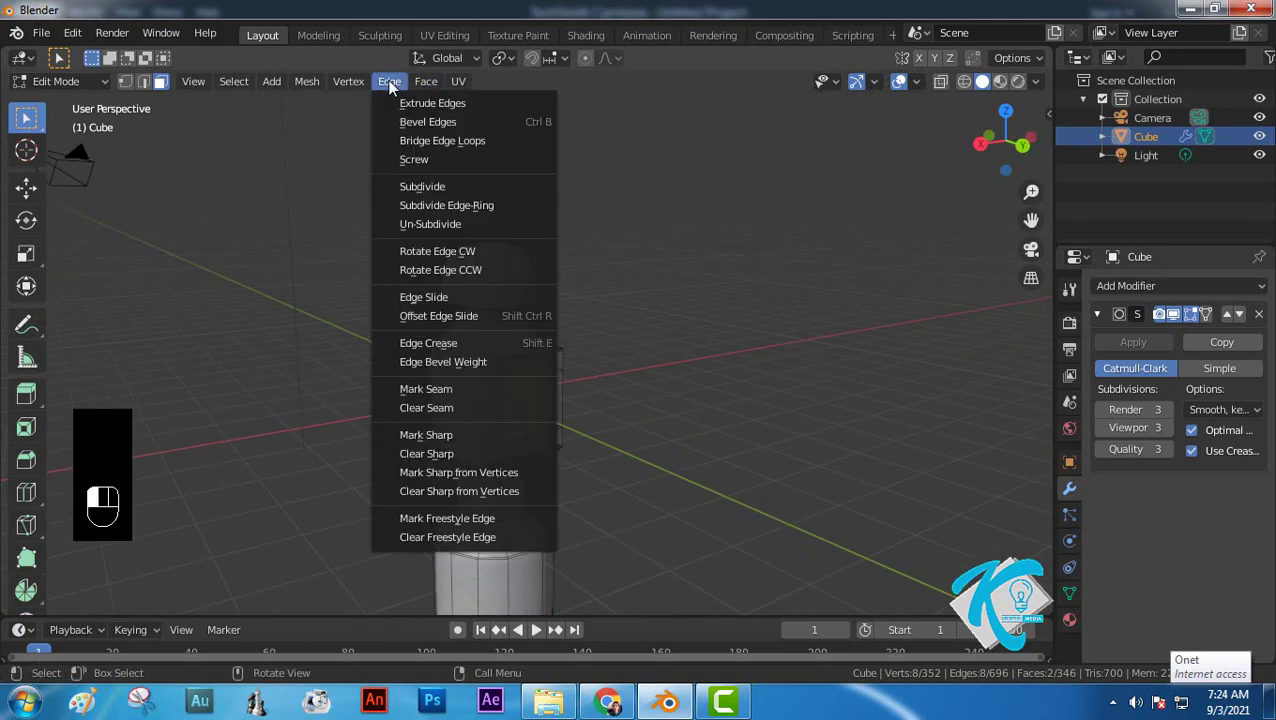
{"action": "left_click", "coordinate": [428, 143]}
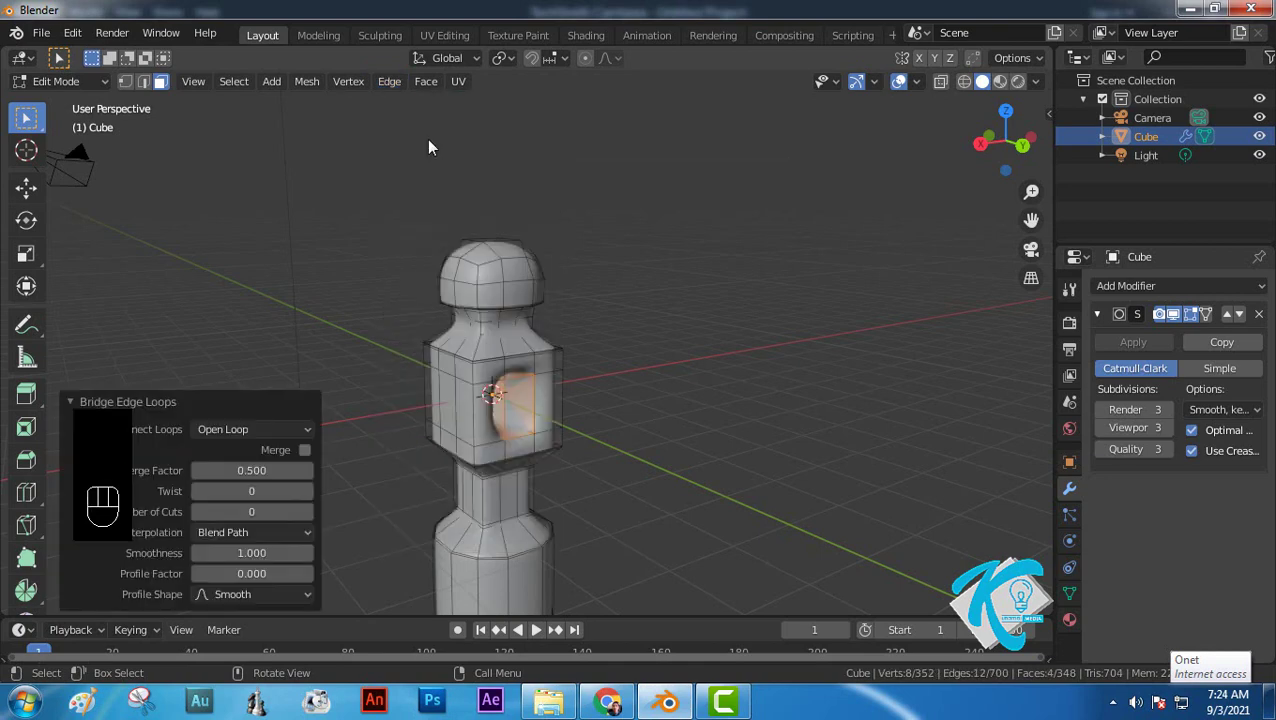
{"action": "mouse_move", "coordinate": [548, 401]}
{"action": "middle_mouse_down"}
{"action": "mouse_move", "coordinate": [561, 402]}
{"action": "mouse_move", "coordinate": [481, 367]}
{"action": "mouse_move", "coordinate": [472, 387]}
{"action": "mouse_move", "coordinate": [886, 384]}
{"action": "mouse_move", "coordinate": [495, 388]}
{"action": "mouse_move", "coordinate": [545, 389]}
{"action": "middle_mouse_up"}
{"action": "scroll", "coordinate": [545, 389], "scroll_direction": "up", "scroll_amount": 2}
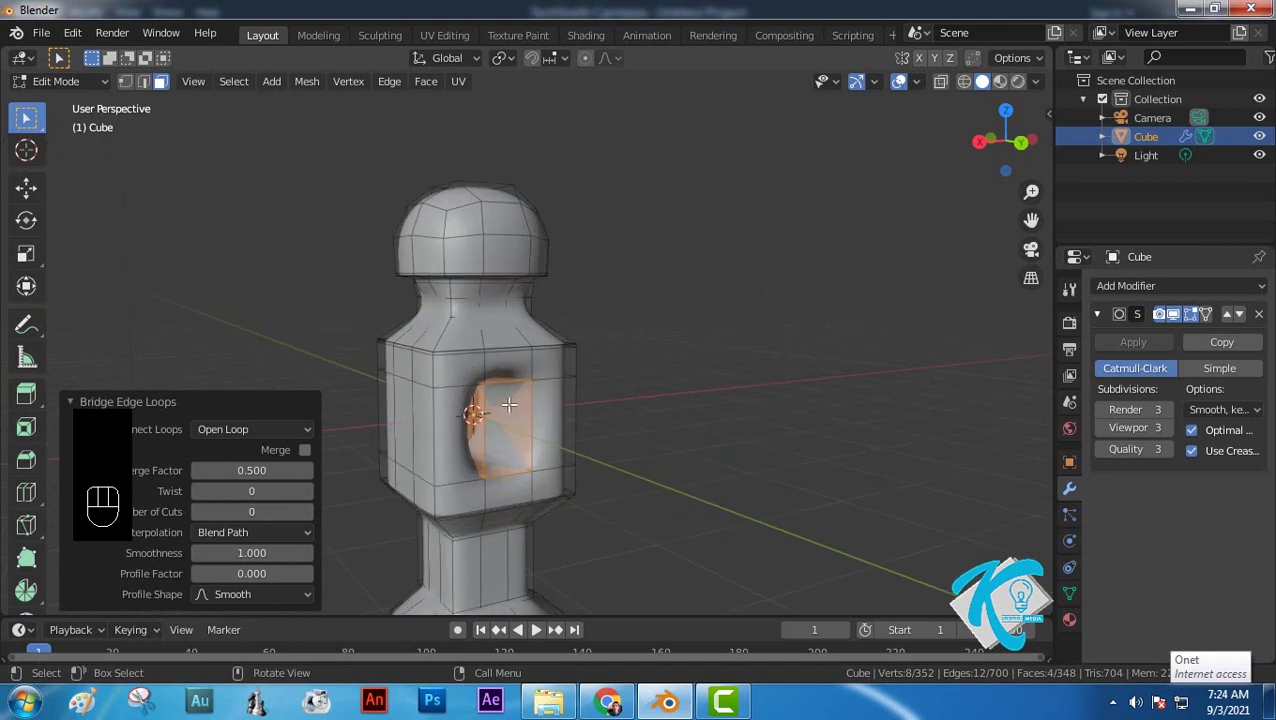
Step: Inset the through-hole's faces with 0 m thickness and switch to Object Mode to check the hole
{"action": "key", "text": "i"}
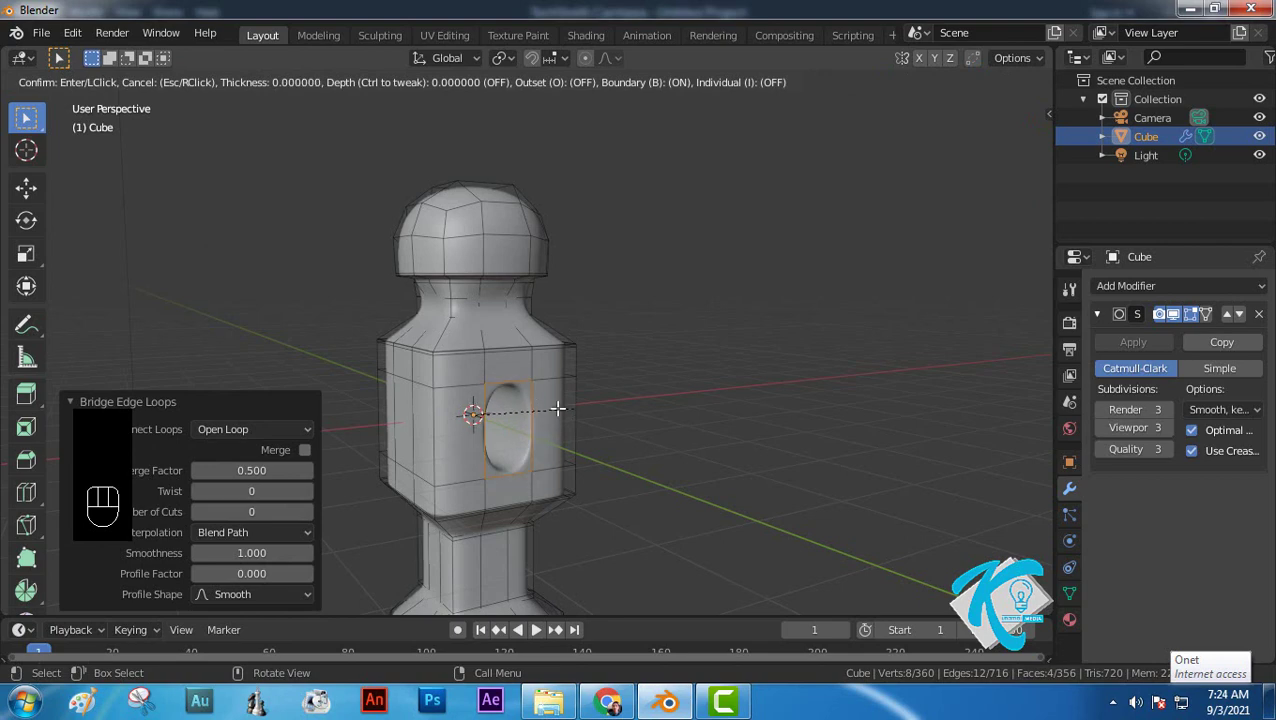
{"action": "left_click", "coordinate": [718, 413]}
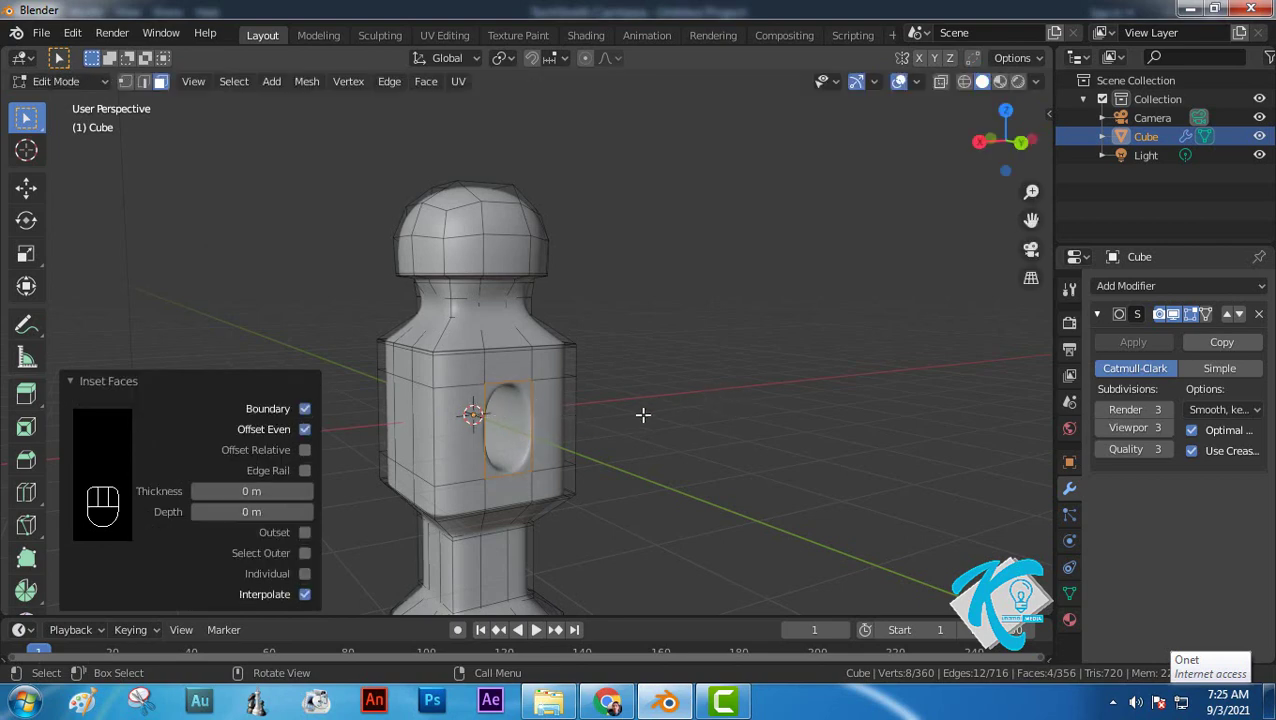
{"action": "middle_click_drag", "start_coordinate": [475, 441], "coordinate": [584, 427]}
{"action": "scroll", "coordinate": [554, 417], "scroll_direction": "down", "scroll_amount": 2}
{"action": "left_click", "coordinate": [95, 83]}
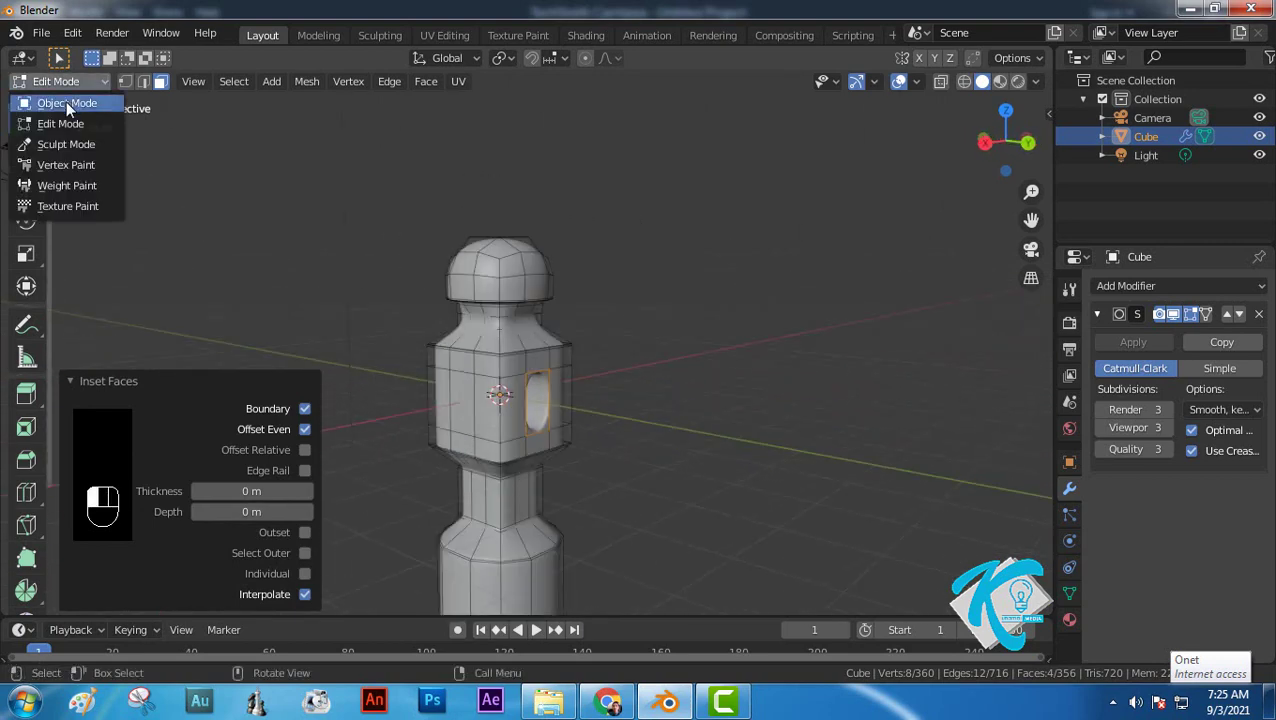
{"action": "left_click", "coordinate": [66, 103]}
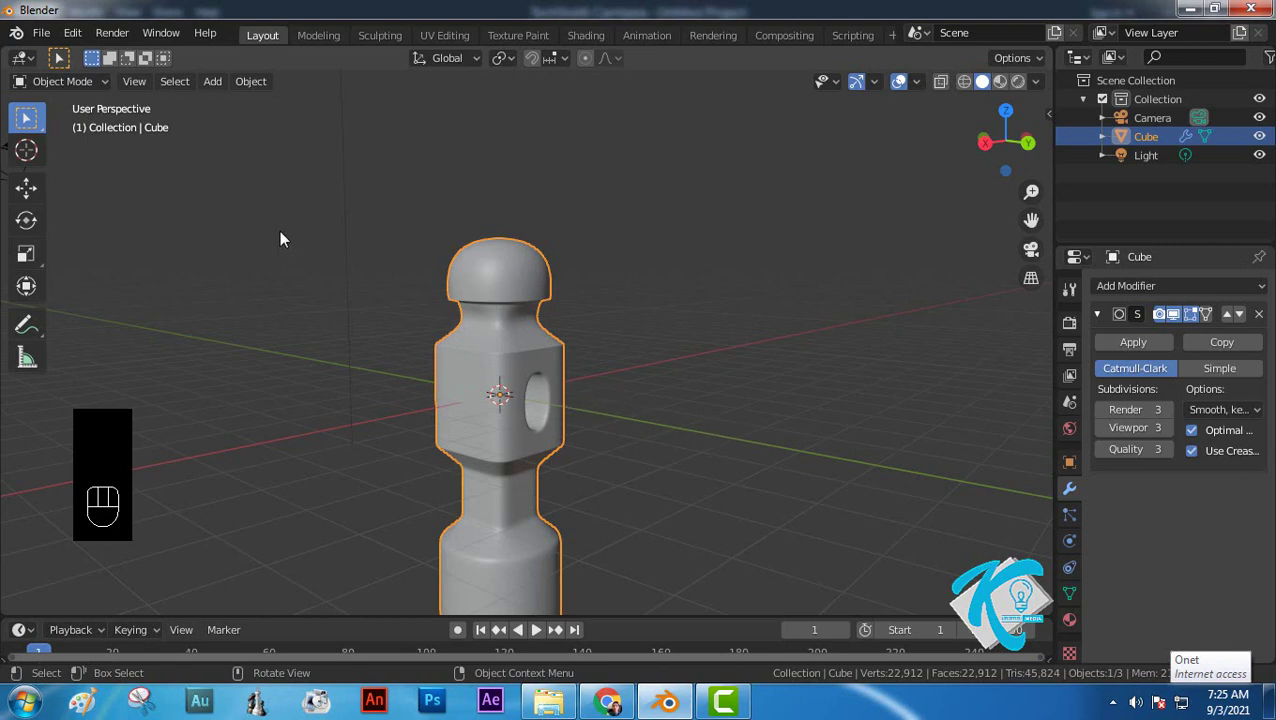
{"action": "key", "text": "ctrl+z"}
{"action": "key", "text": "ctrl+z"}
{"action": "key", "text": "ctrl+z"}
{"action": "key", "text": "ctrl+z"}
{"action": "key", "text": "ctrl+z"}
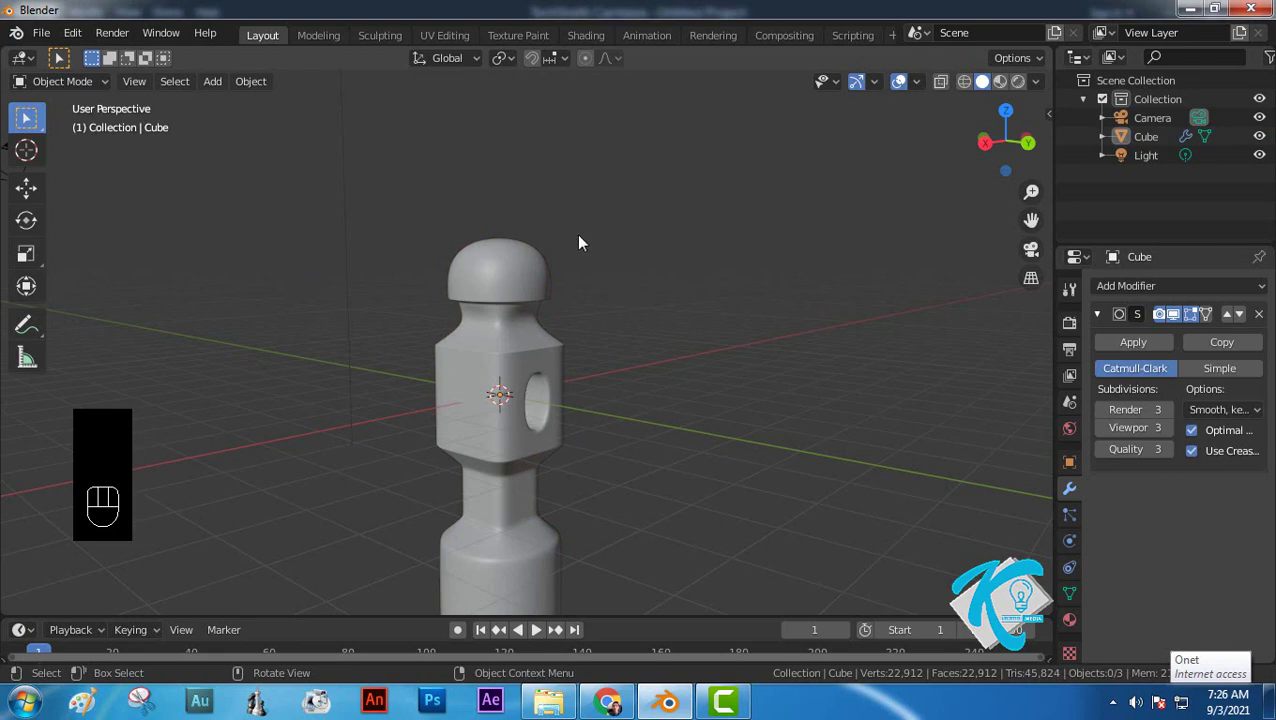
Step: Add a cylinder mesh at the origin with a depth of 15 m
{"action": "key", "text": "shift+a"}
{"action": "mouse_move", "coordinate": [165, 199]}
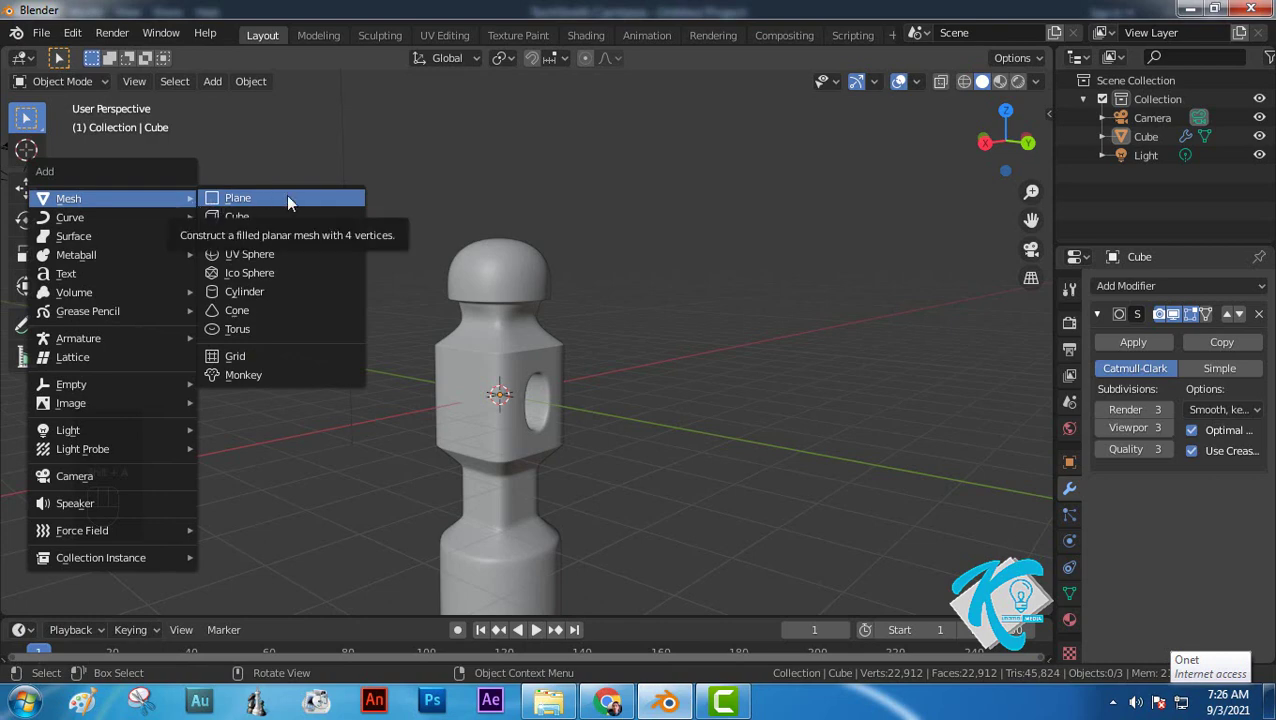
{"action": "left_click", "coordinate": [262, 292]}
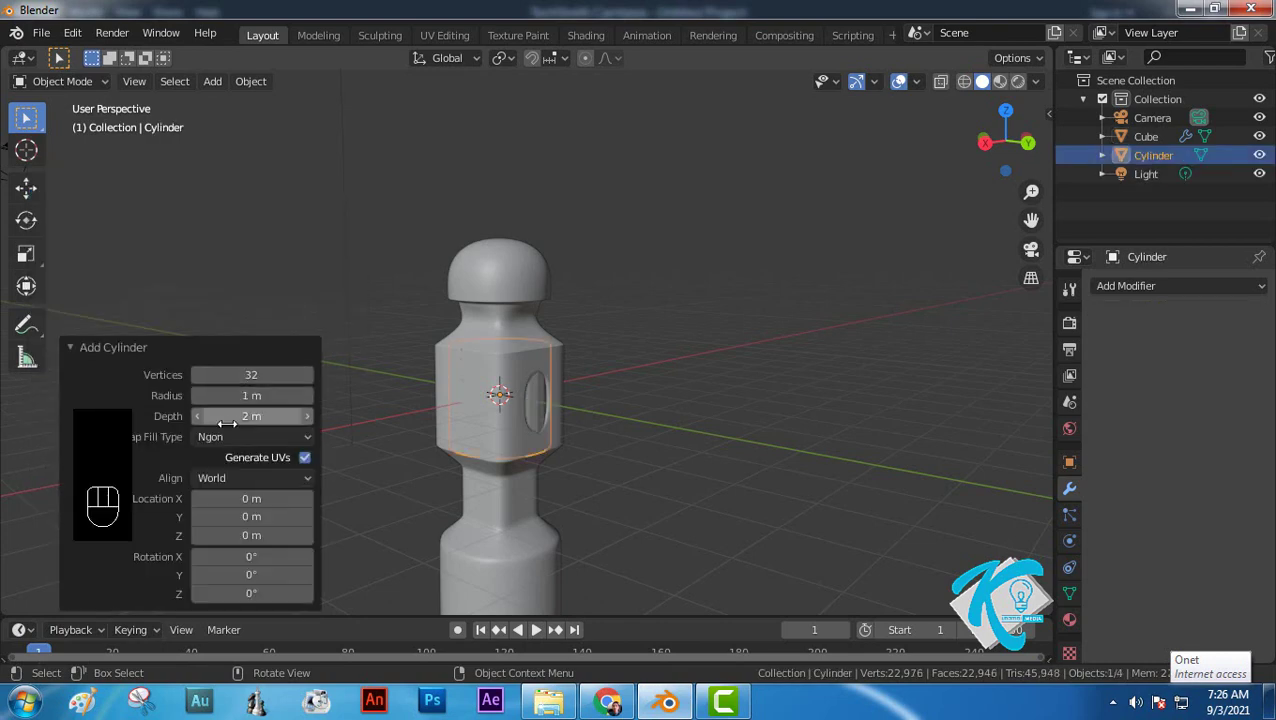
{"action": "left_click_drag", "start_coordinate": [237, 420], "coordinate": [879, 407]}
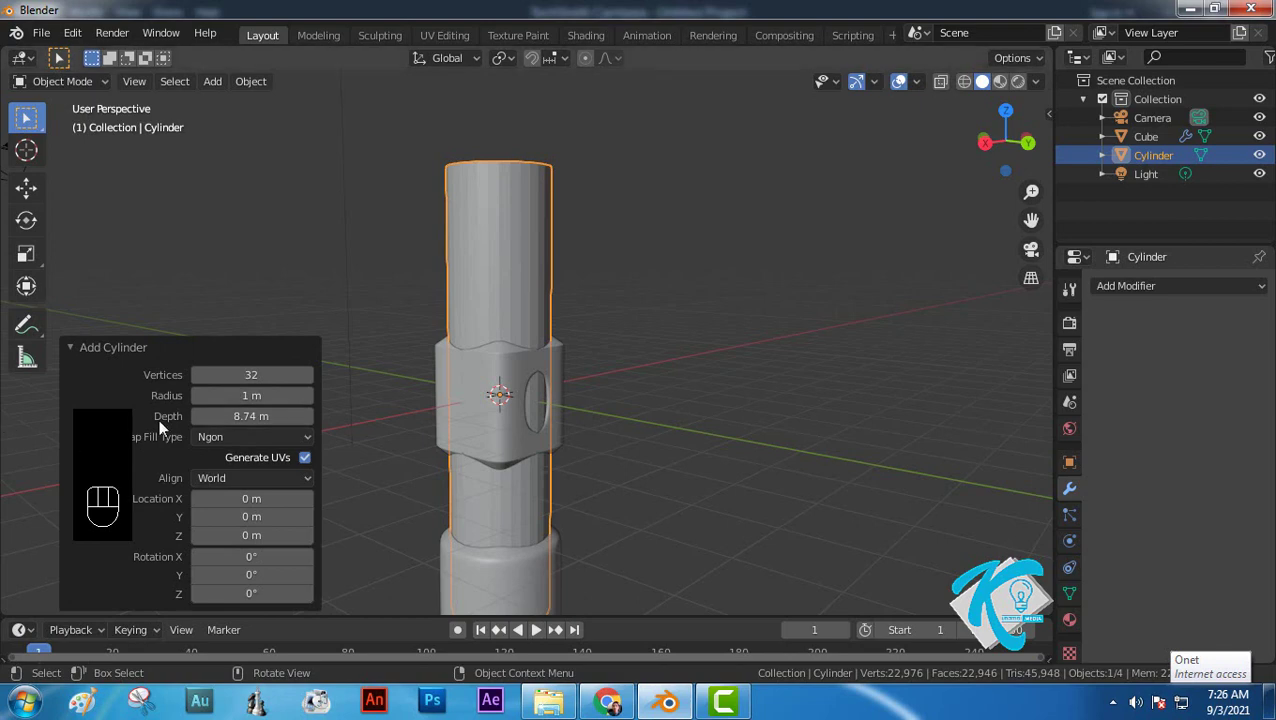
{"action": "left_click", "coordinate": [251, 415]}
{"action": "type", "text": "15"}
{"action": "key", "text": "Return"}
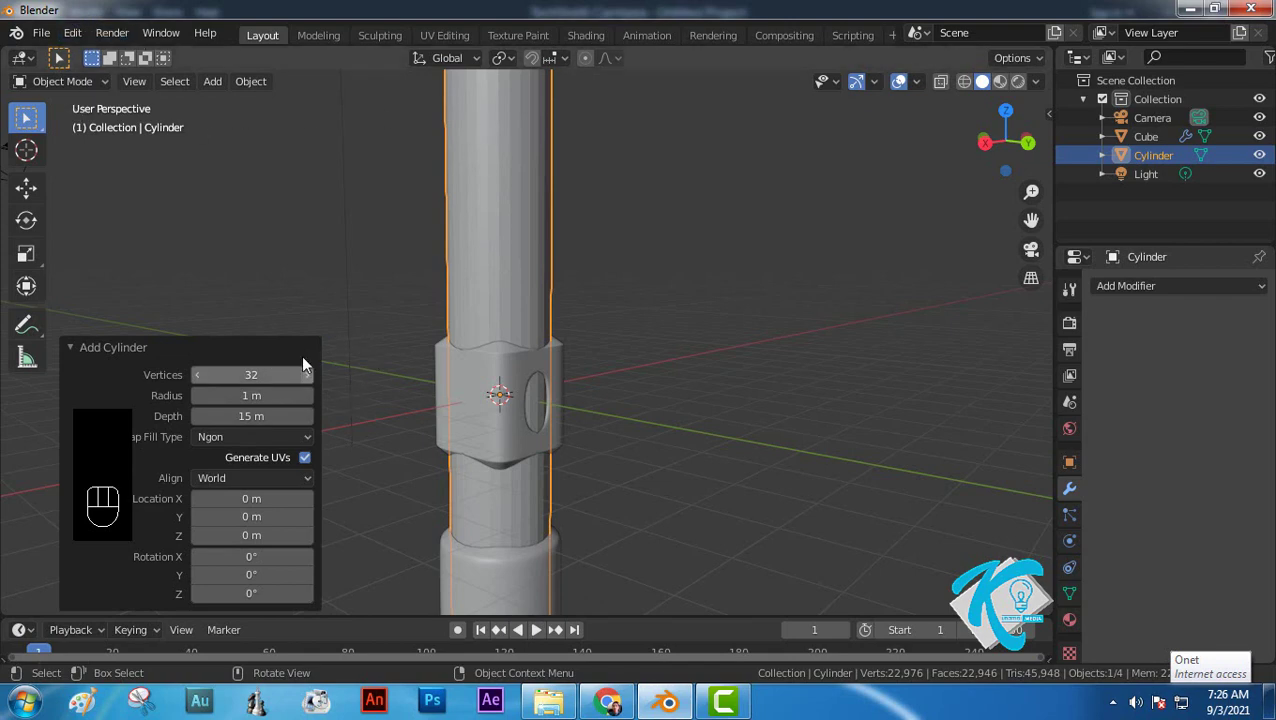
Step: In Edit Mode, rotate the whole cylinder mesh 90° about the X axis
{"action": "left_click", "coordinate": [100, 79]}
{"action": "left_click", "coordinate": [80, 124]}
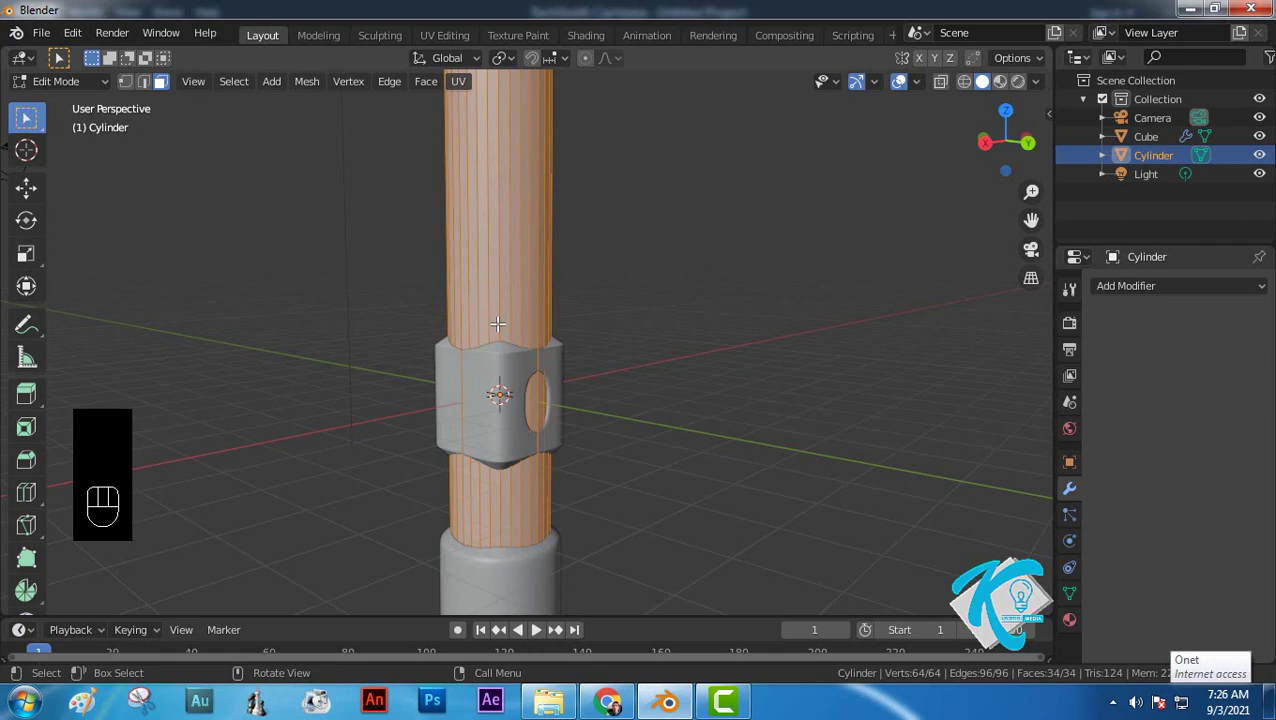
{"action": "type", "text": "rx"}
{"action": "type", "text": "90"}
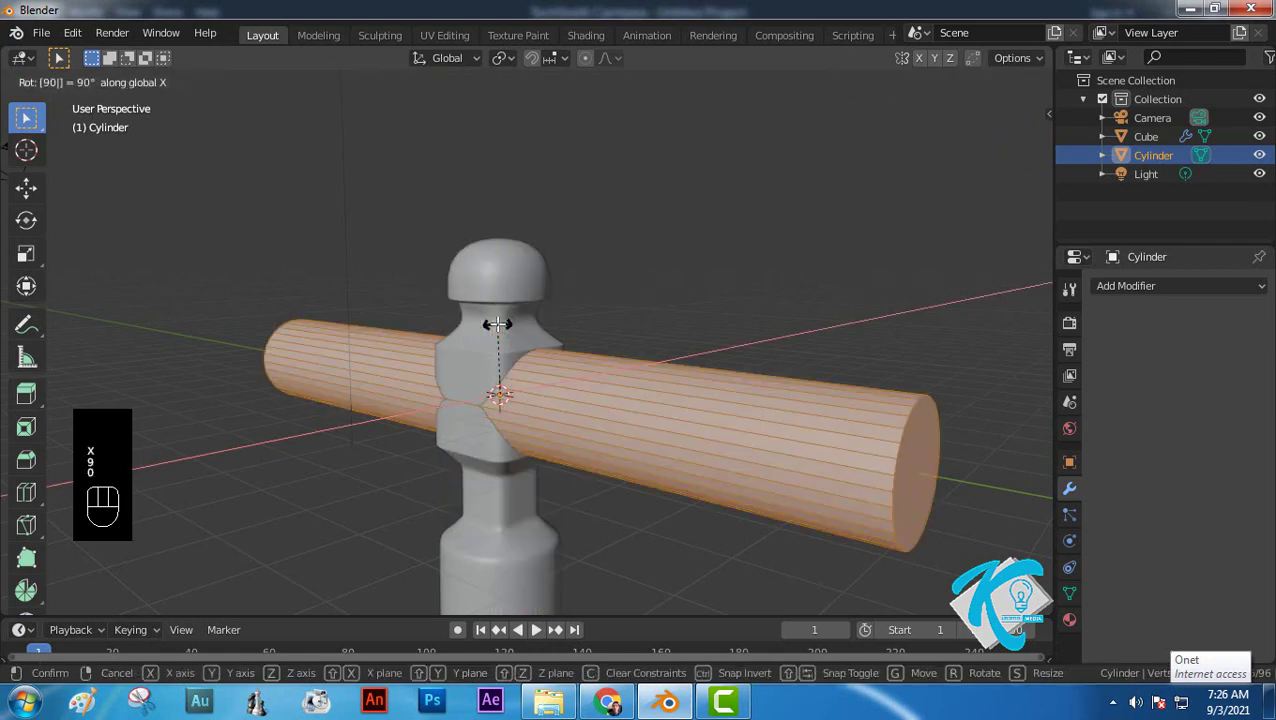
{"action": "left_click", "coordinate": [498, 324]}
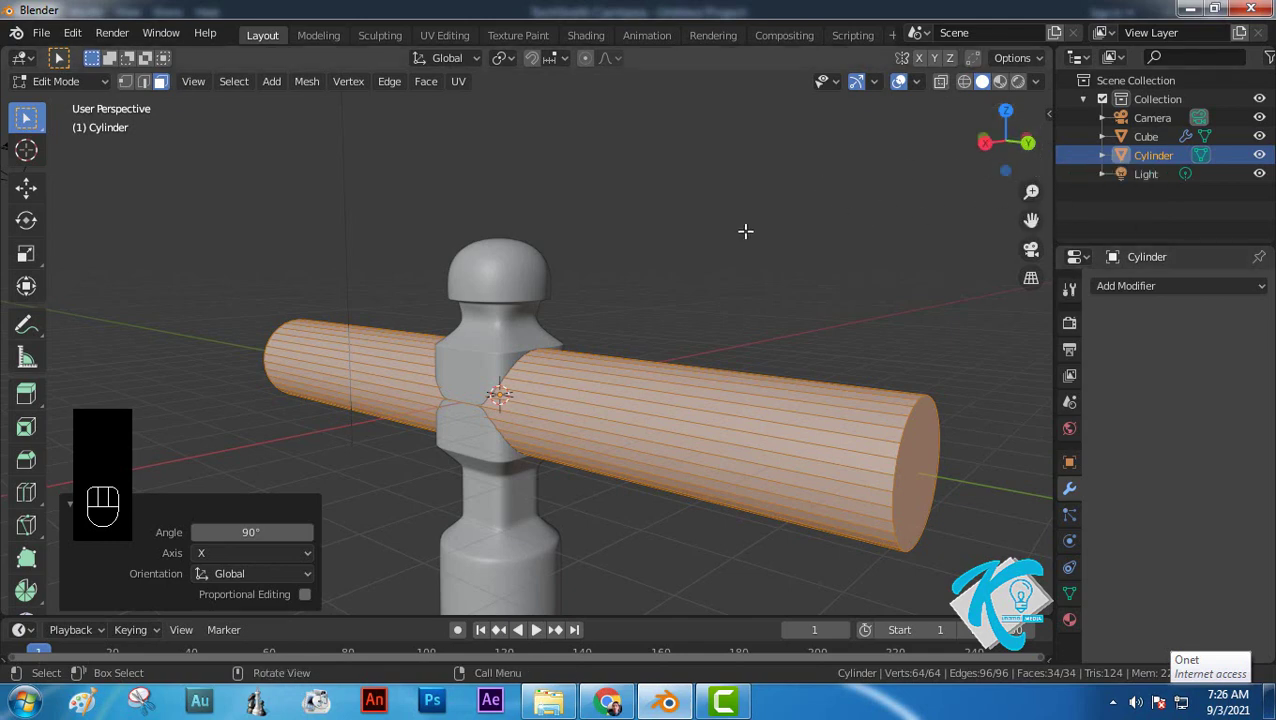
Step: In the front orthographic view, scale the cylinder mesh uniformly to about 0.812
{"action": "middle_click_drag", "start_coordinate": [746, 228], "coordinate": [803, 262]}
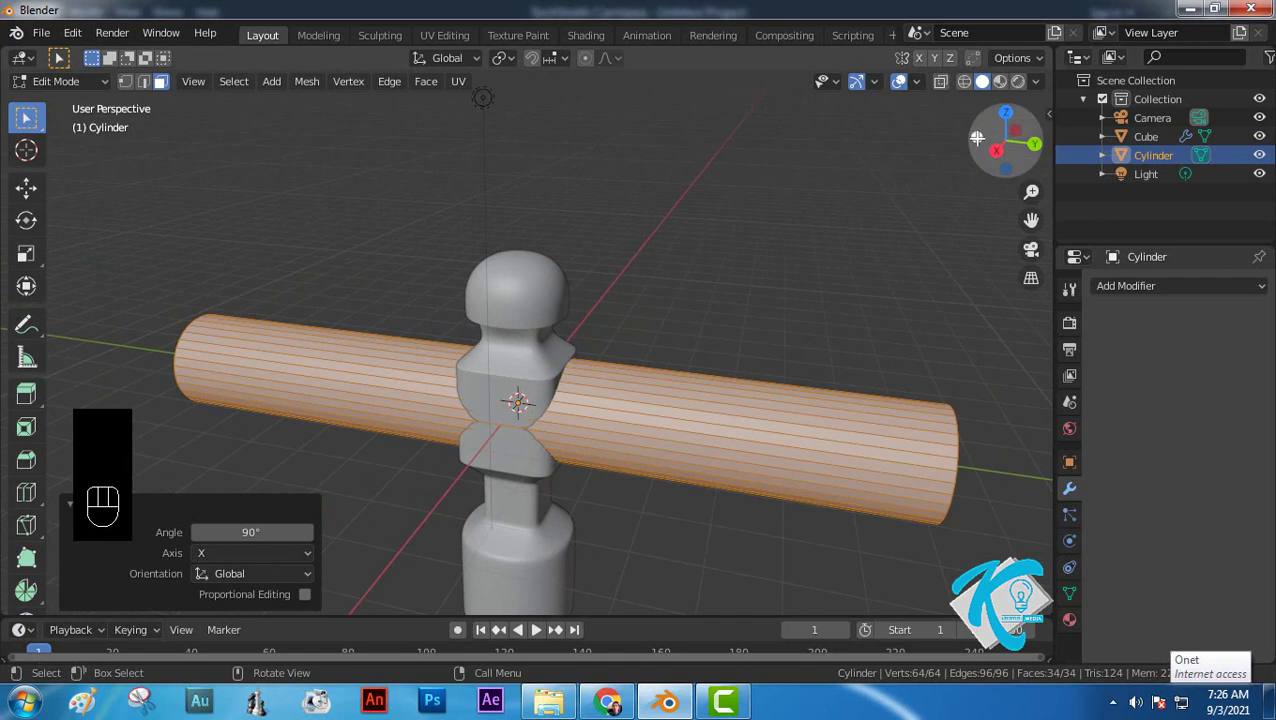
{"action": "left_click", "coordinate": [977, 138]}
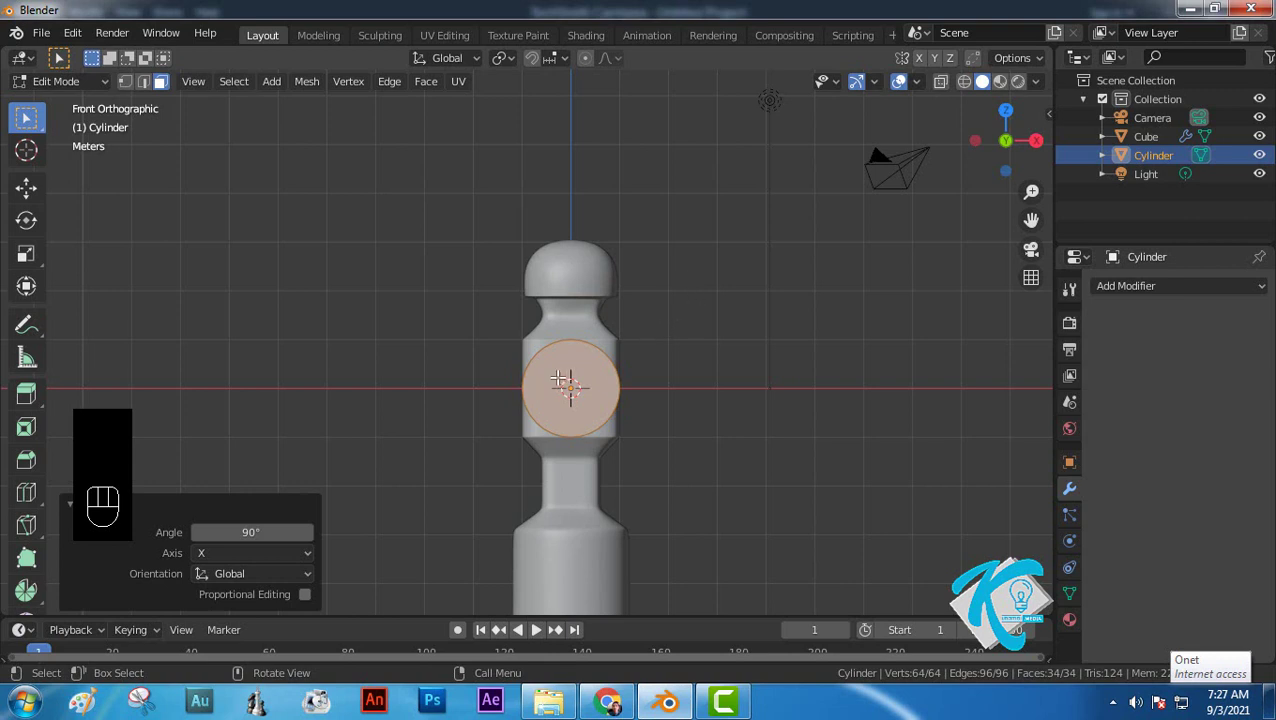
{"action": "key", "text": "s"}
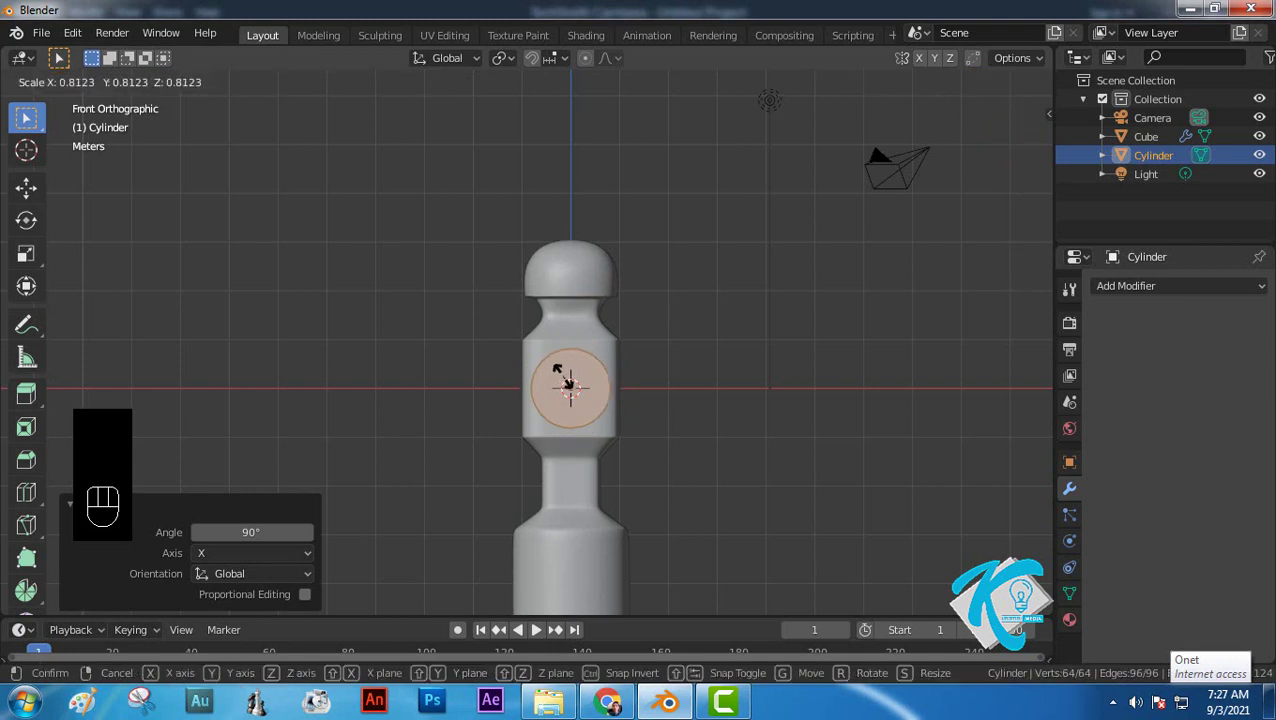
{"action": "left_click", "coordinate": [567, 381]}
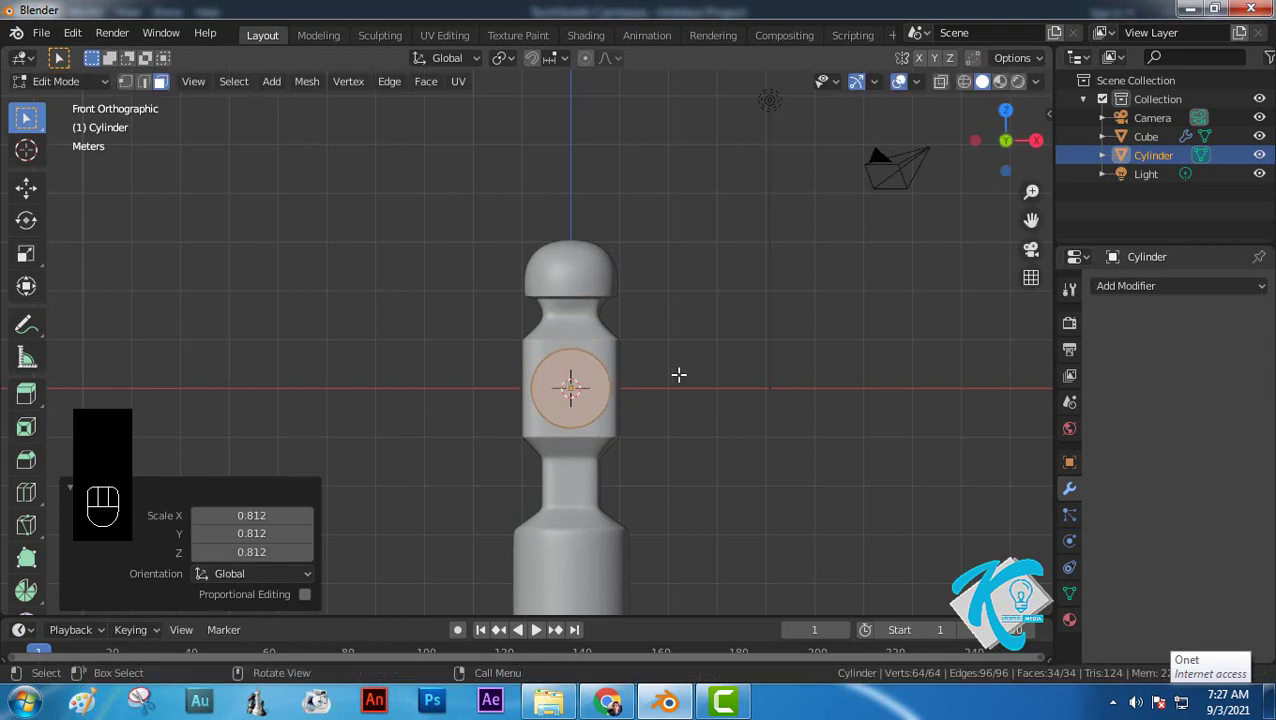
Step: In the right orthographic view, move the whole cylinder mesh about 5 m along the Y axis
{"action": "left_click", "coordinate": [775, 343]}
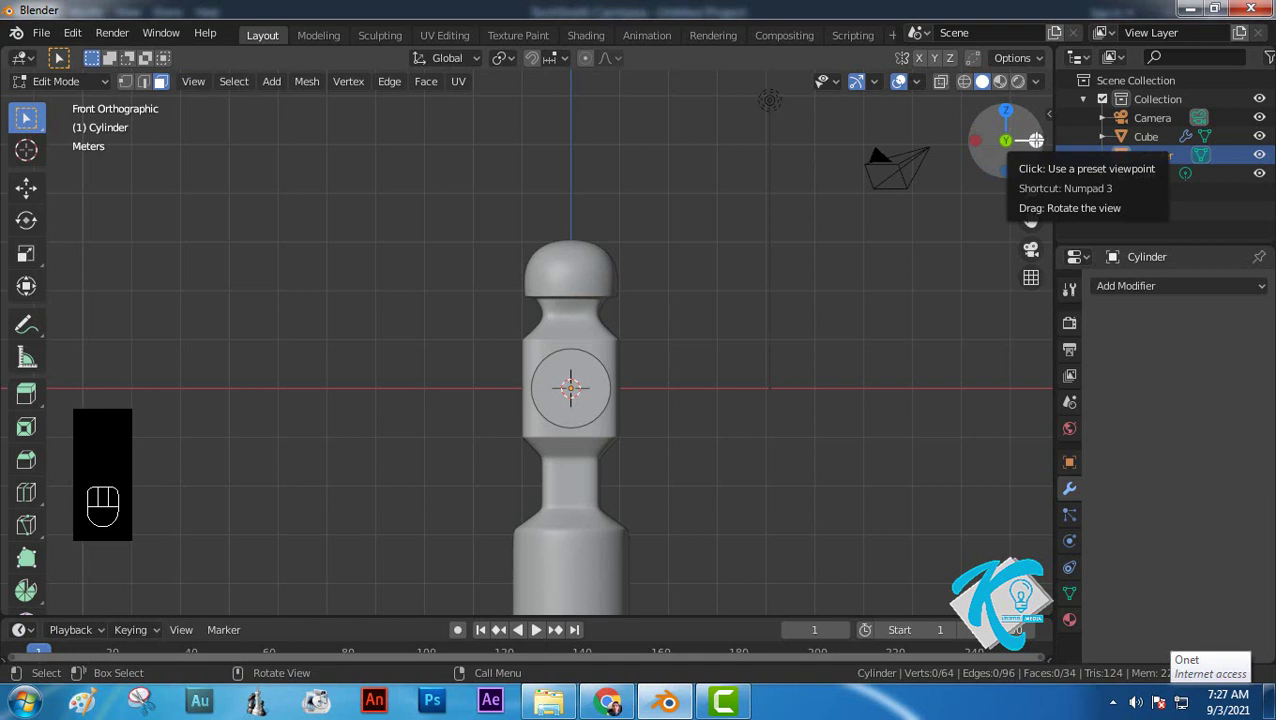
{"action": "left_click", "coordinate": [1036, 140]}
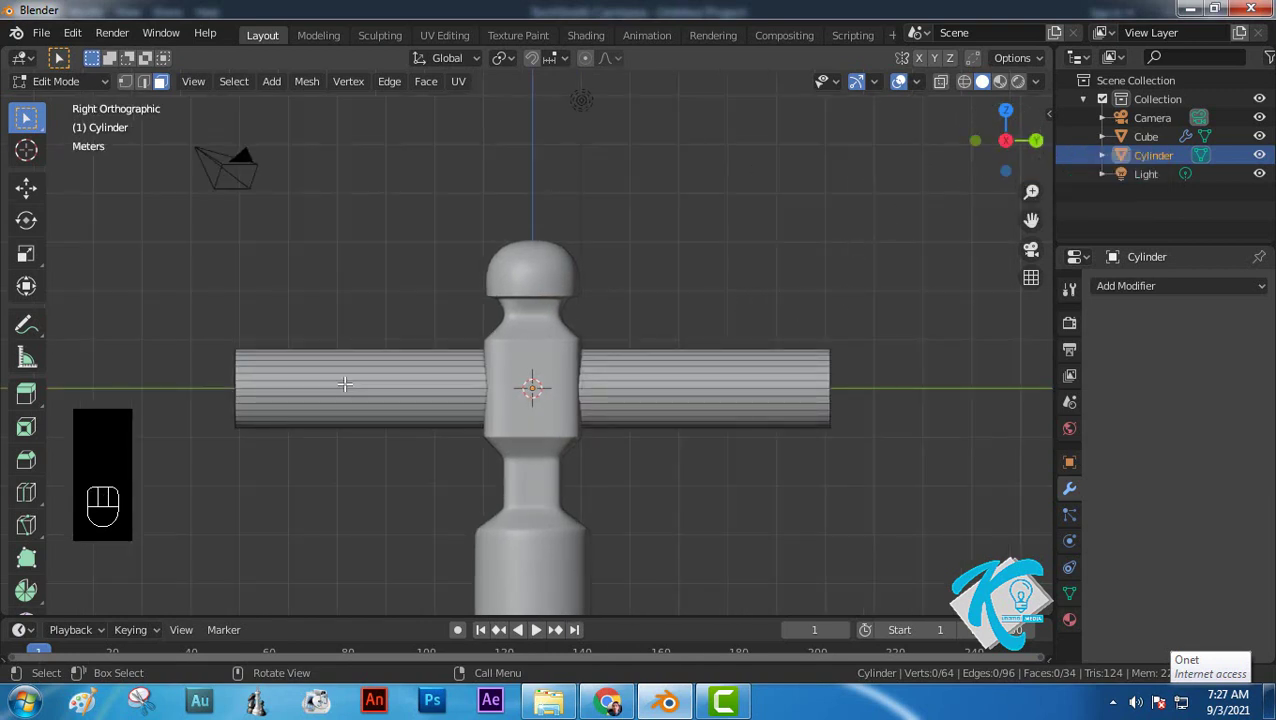
{"action": "key", "text": "a"}
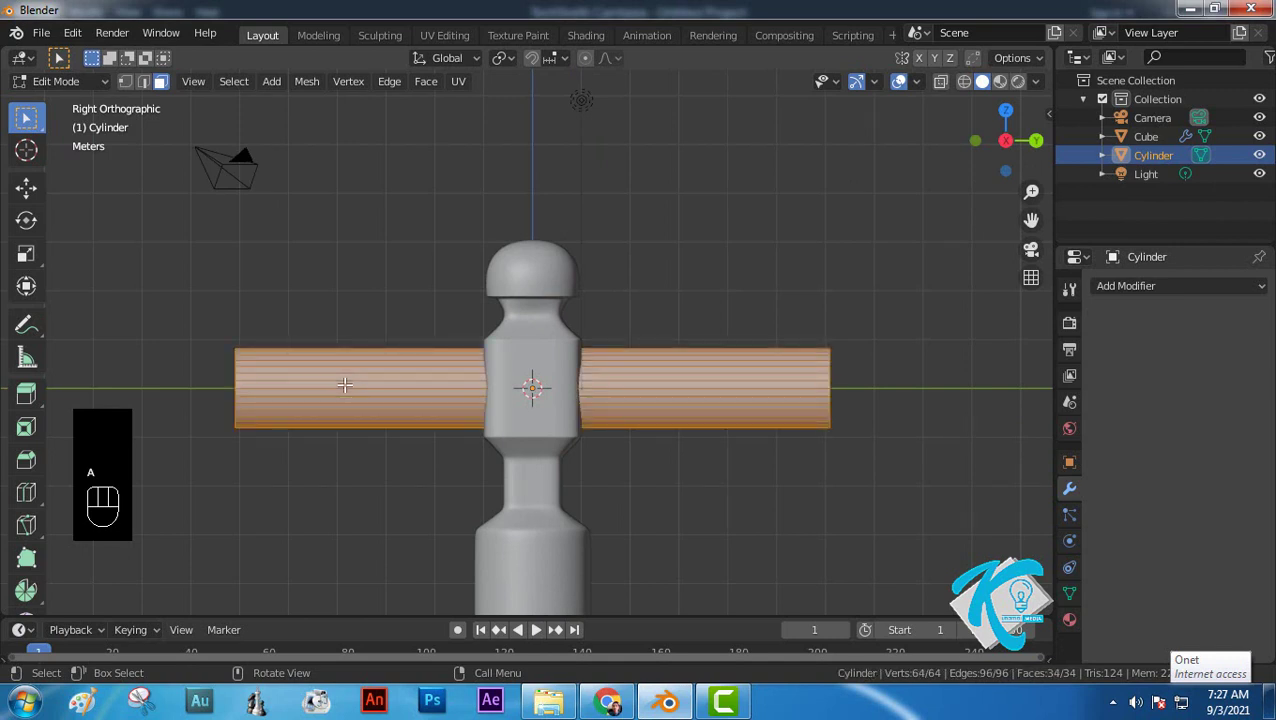
{"action": "key", "text": "g"}
{"action": "key", "text": "y"}
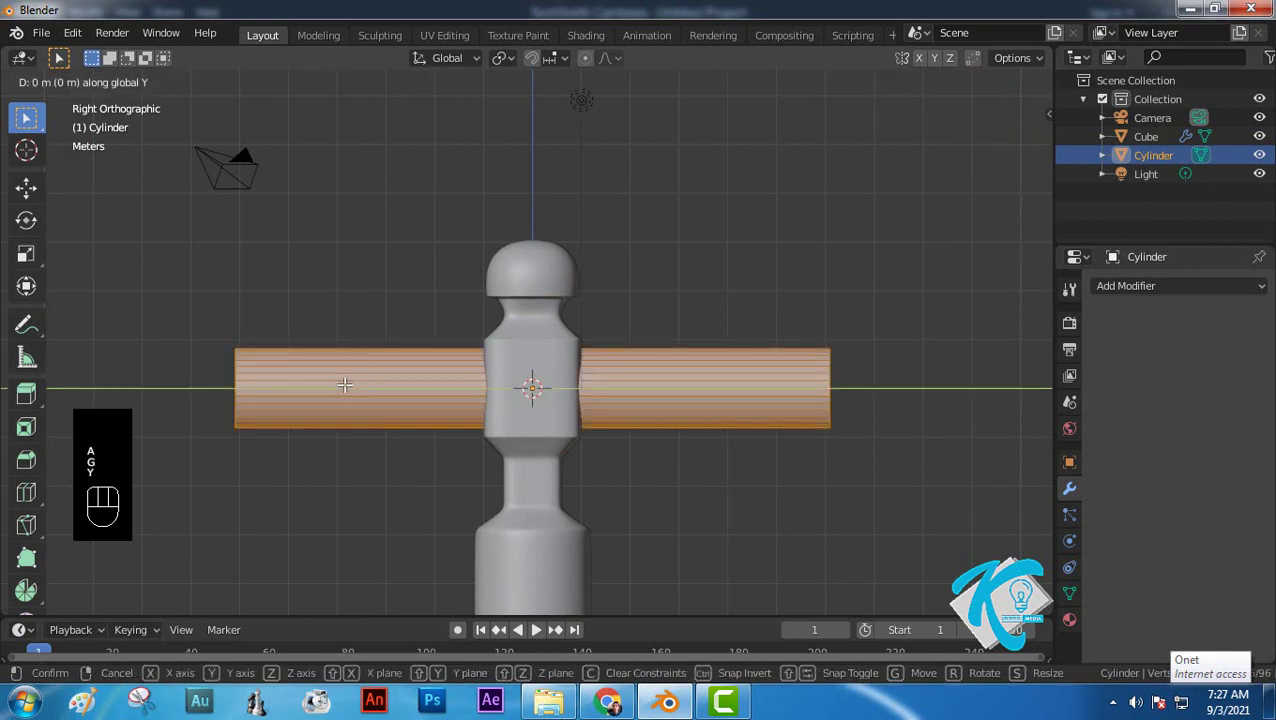
{"action": "left_click", "coordinate": [588, 384]}
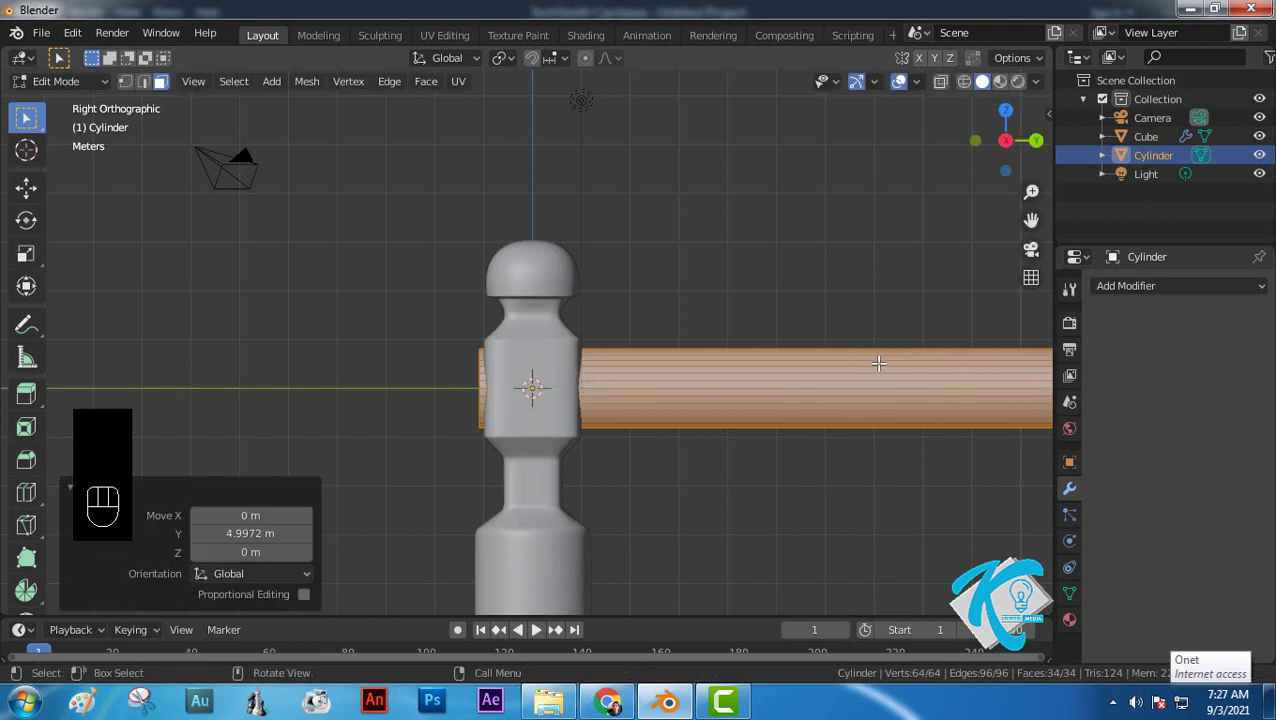
{"action": "scroll", "coordinate": [878, 363], "scroll_direction": "down", "scroll_amount": 3}
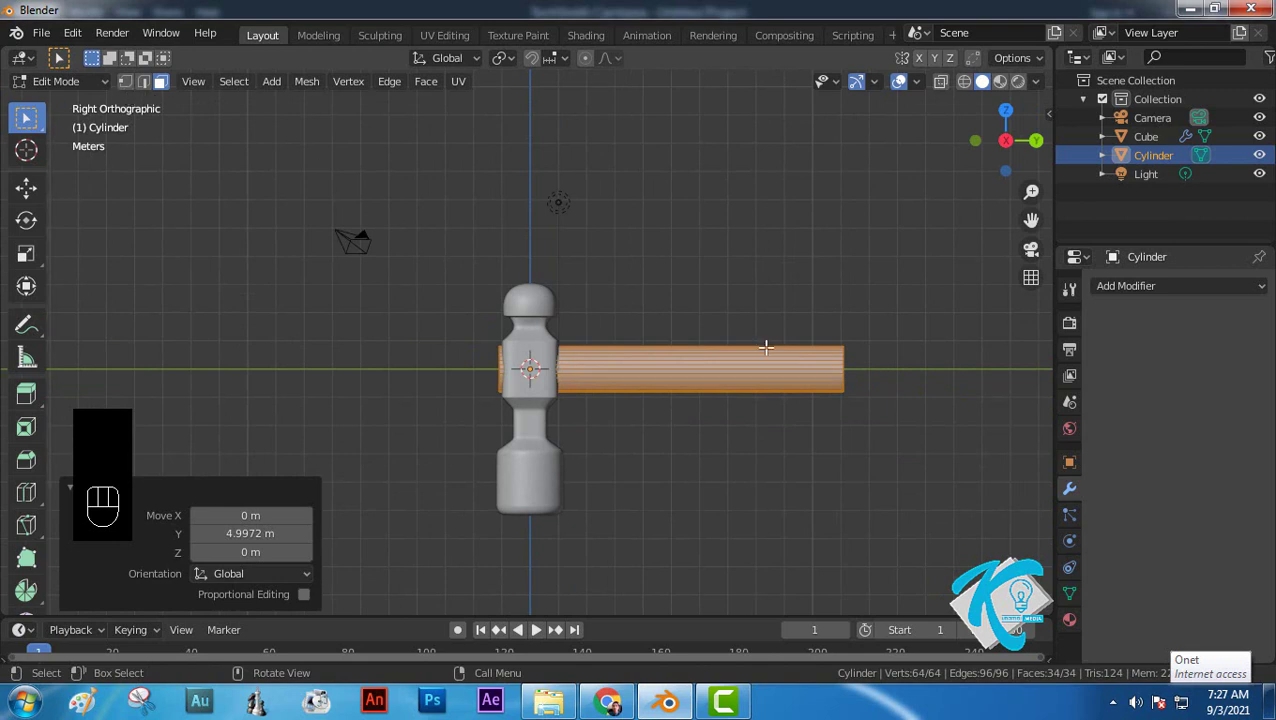
Step: With X-ray enabled, select all vertices at the cylinder's far end and move them about 11.82 m along Y to lengthen the handle
{"action": "left_click", "coordinate": [125, 81]}
{"action": "left_click_drag", "start_coordinate": [804, 310], "coordinate": [895, 444]}
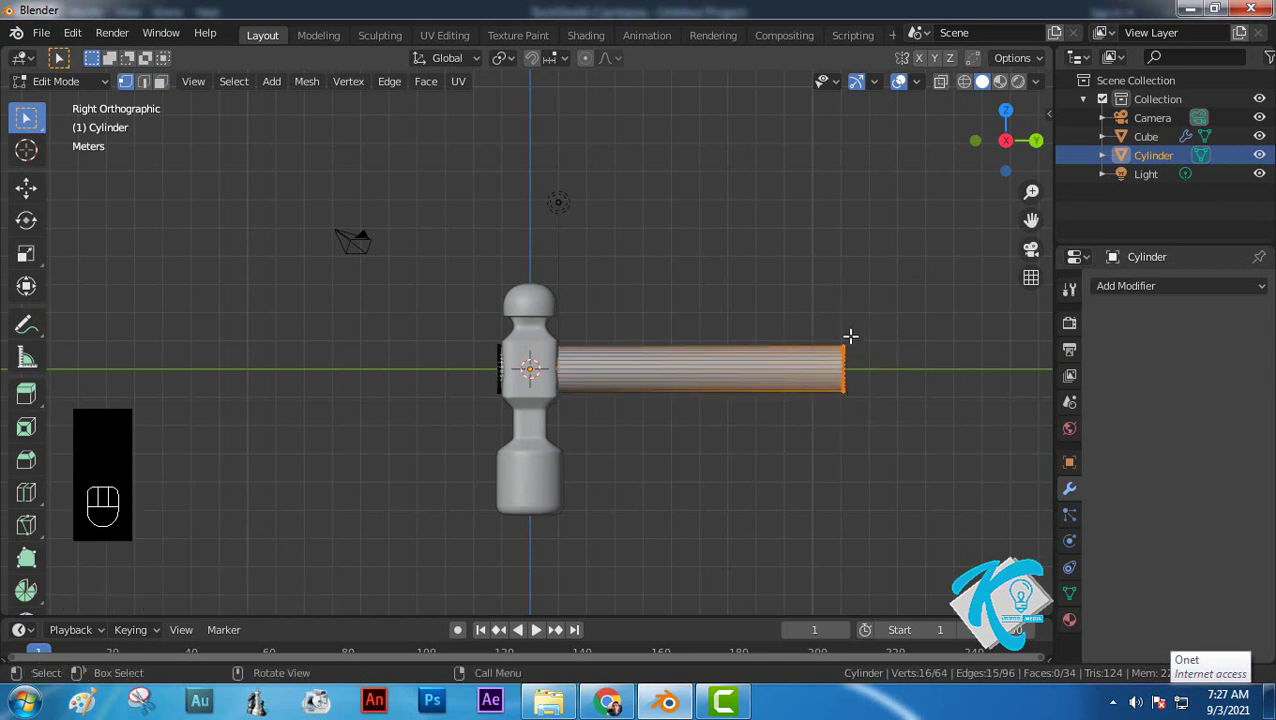
{"action": "left_click", "coordinate": [939, 85]}
{"action": "left_click", "coordinate": [820, 316]}
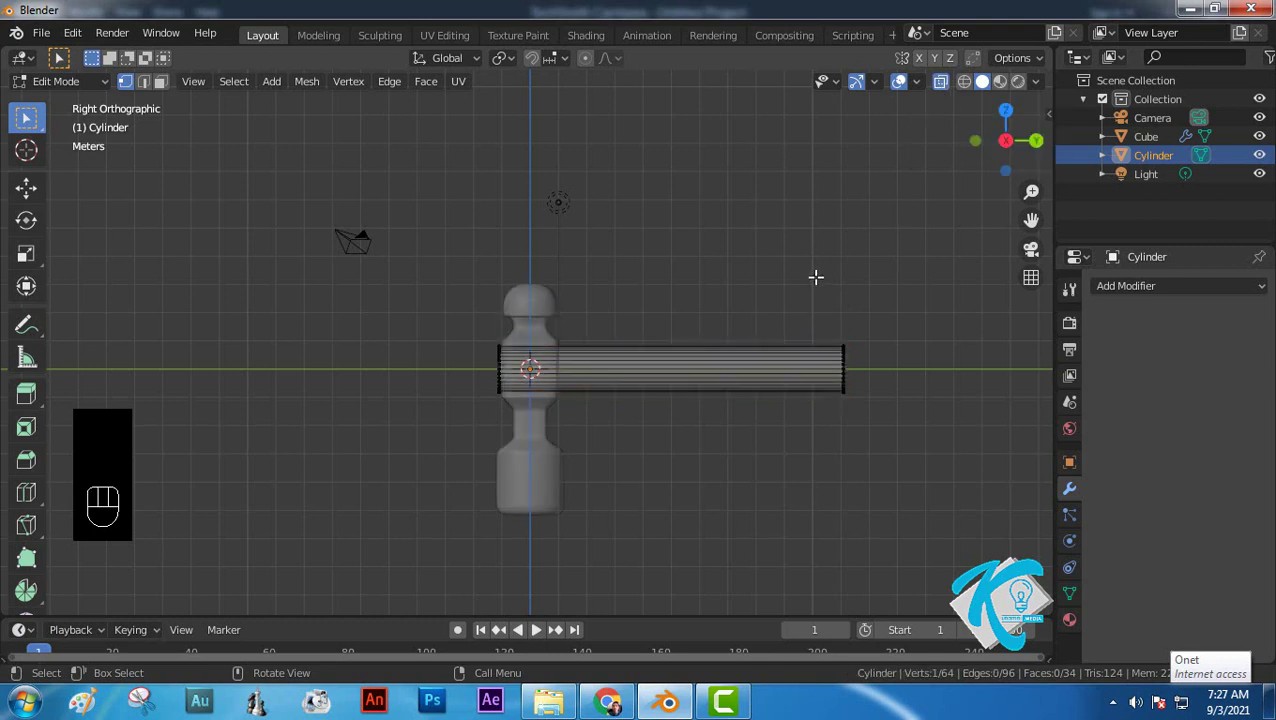
{"action": "left_click_drag", "start_coordinate": [816, 275], "coordinate": [908, 462]}
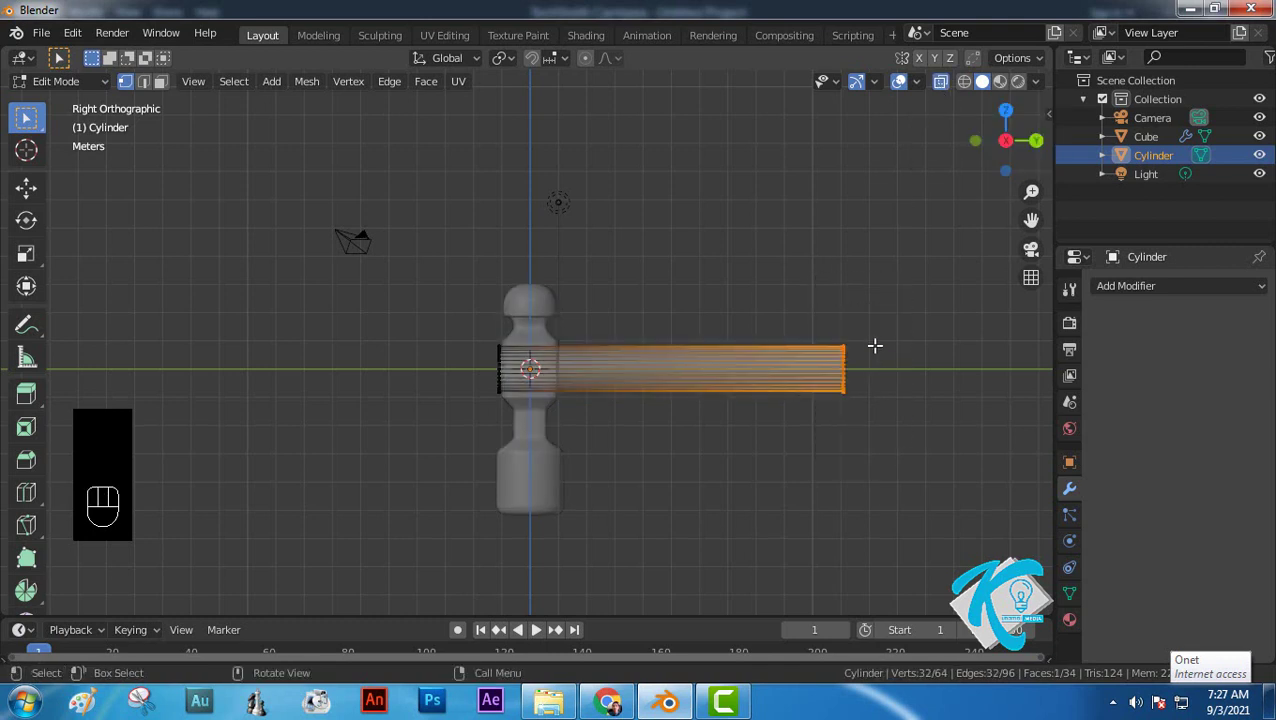
{"action": "middle_click_drag", "start_coordinate": [937, 308], "coordinate": [672, 239], "text": "shift"}
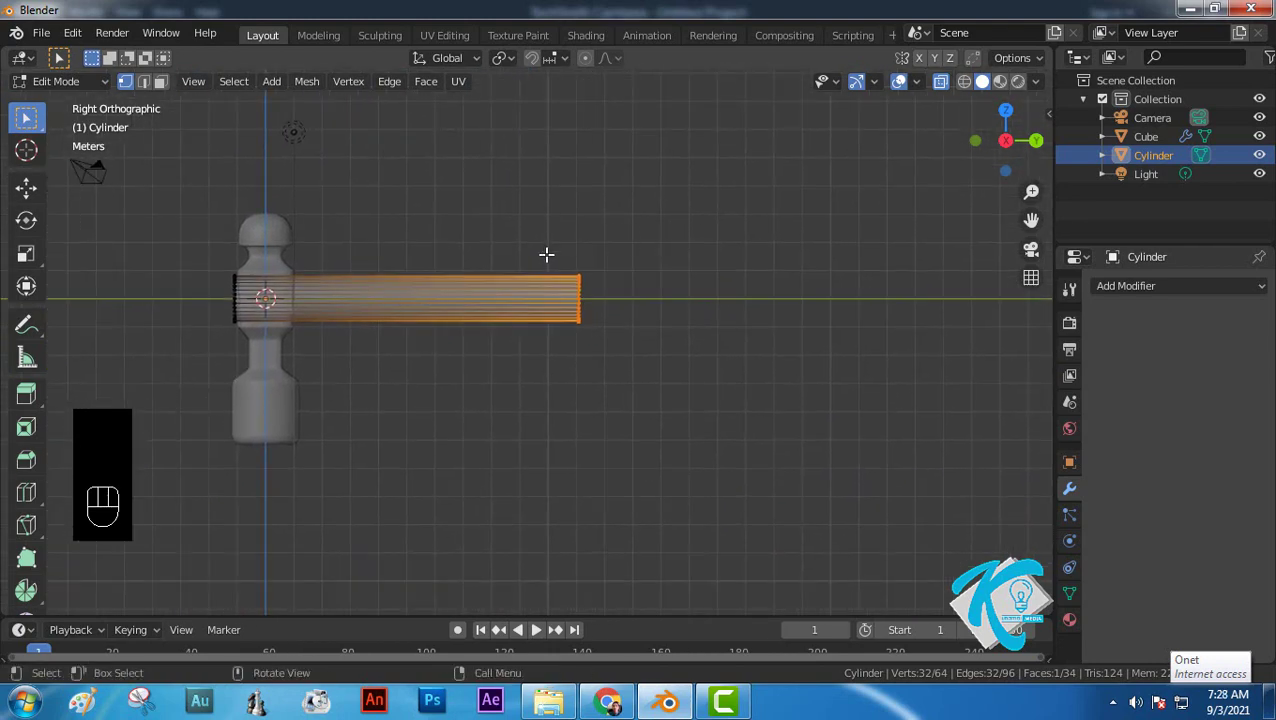
{"action": "key", "text": "g"}
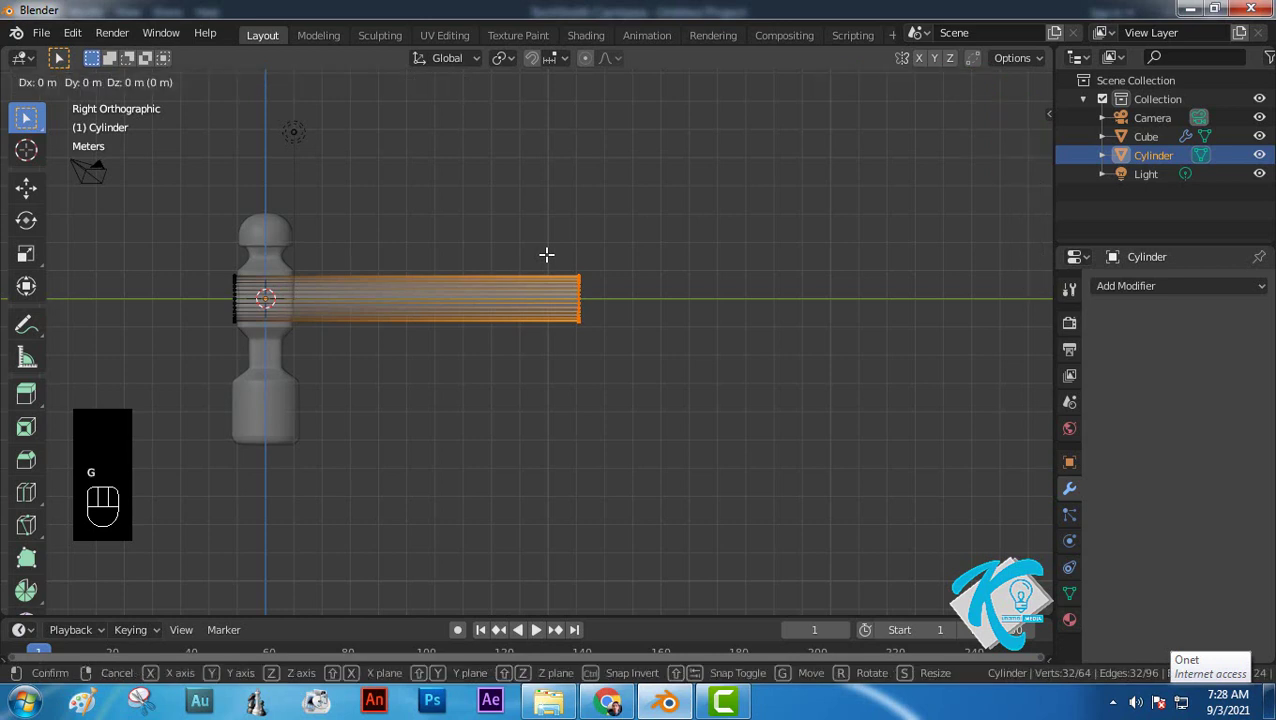
{"action": "key", "text": "y"}
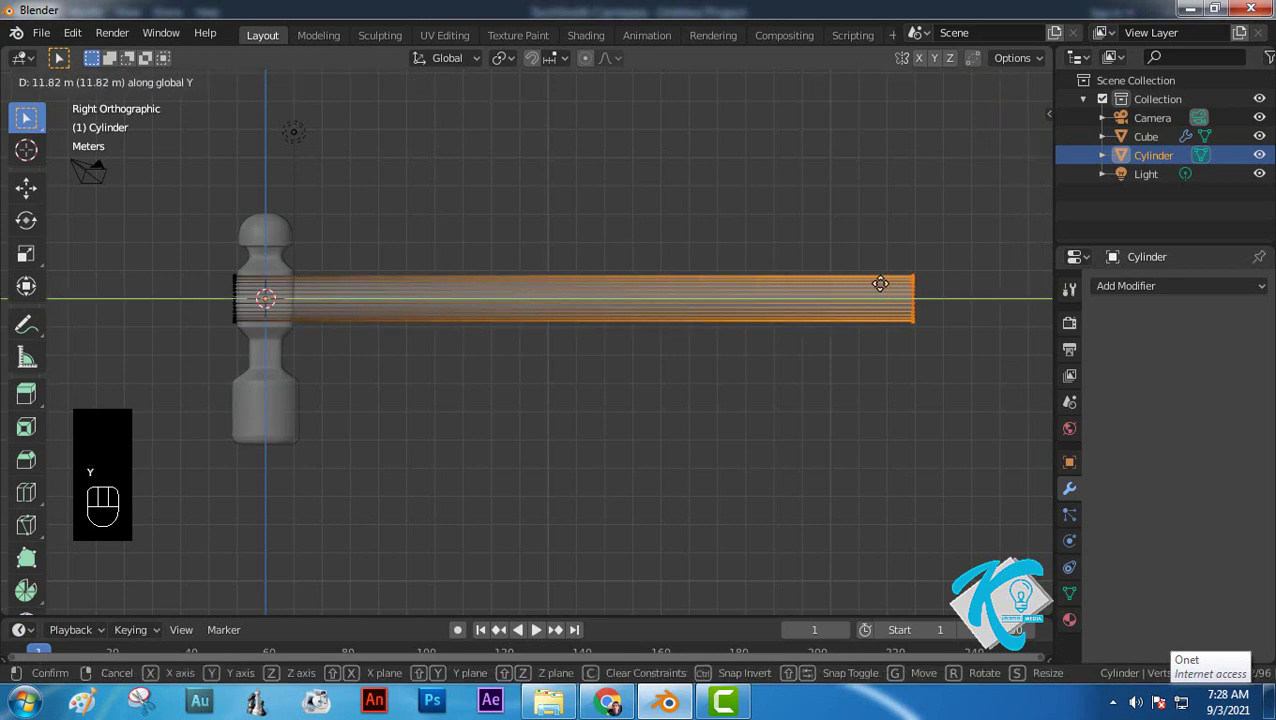
{"action": "left_click", "coordinate": [880, 284]}
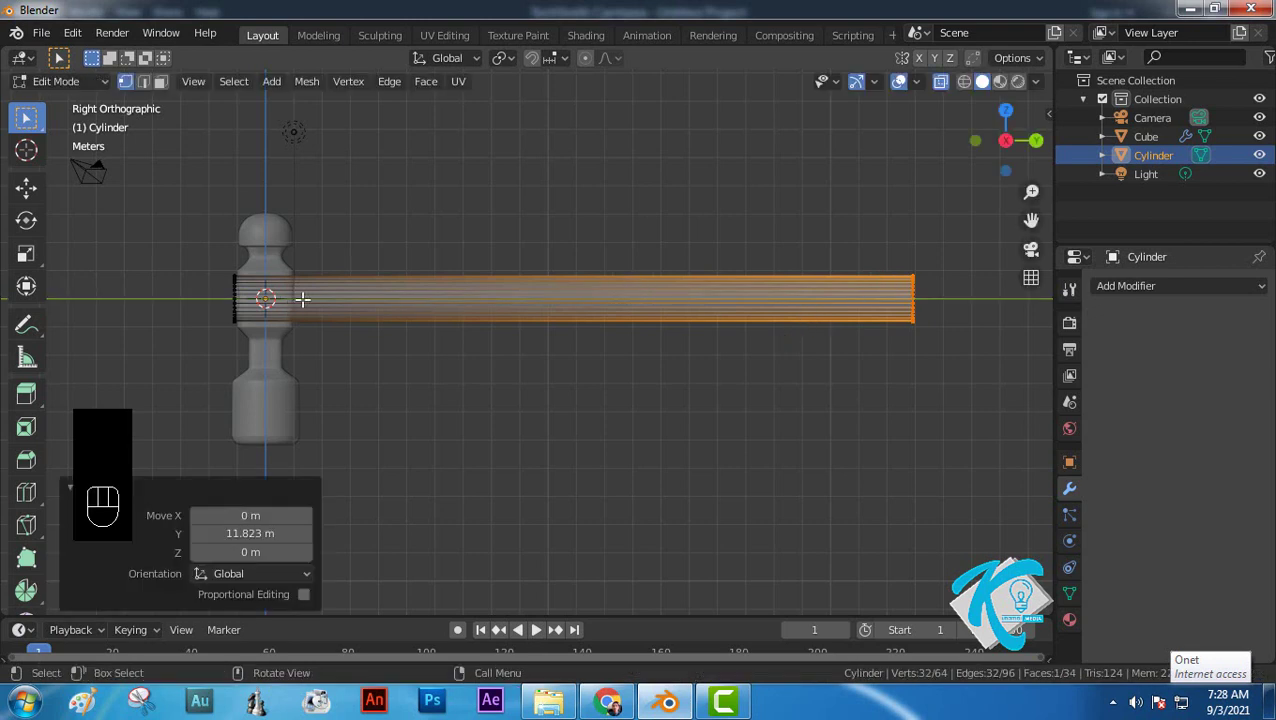
Step: Add seven loop cuts across the handle's length and slide them by a factor of about 0.275 away from the head
{"action": "key", "text": "ctrl+r"}
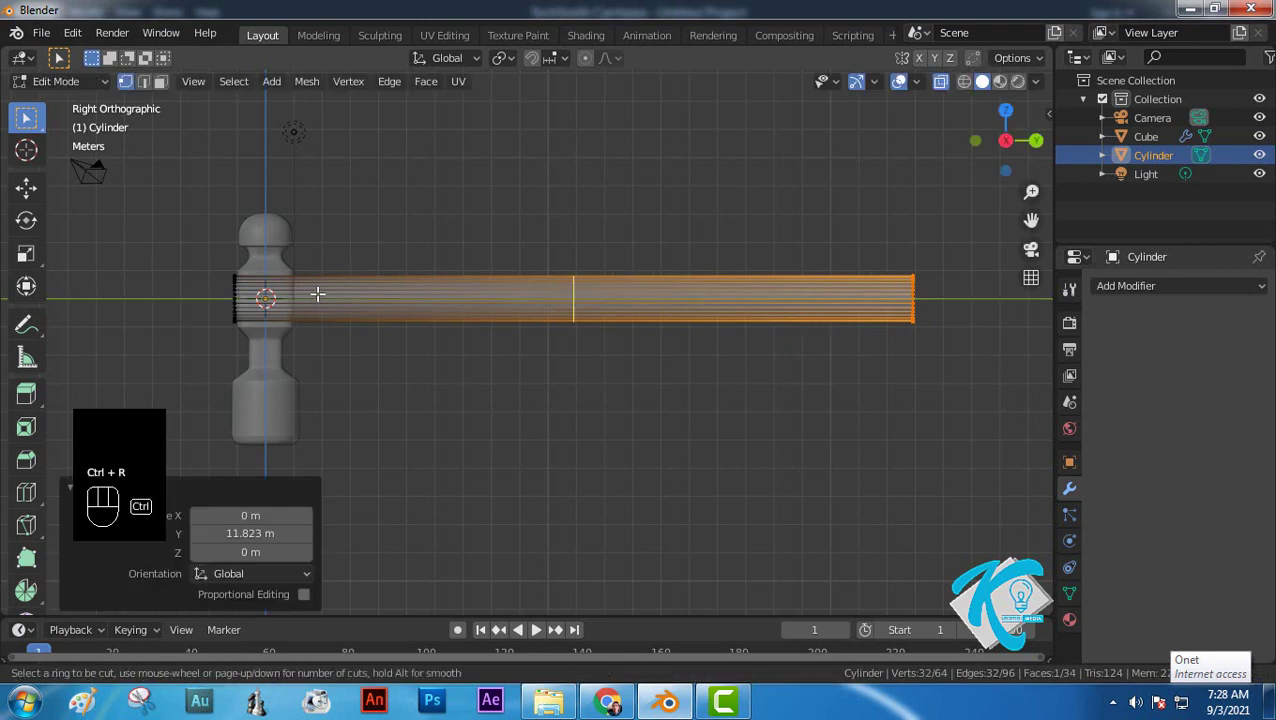
{"action": "scroll", "coordinate": [317, 293], "scroll_direction": "up", "scroll_amount": 2}
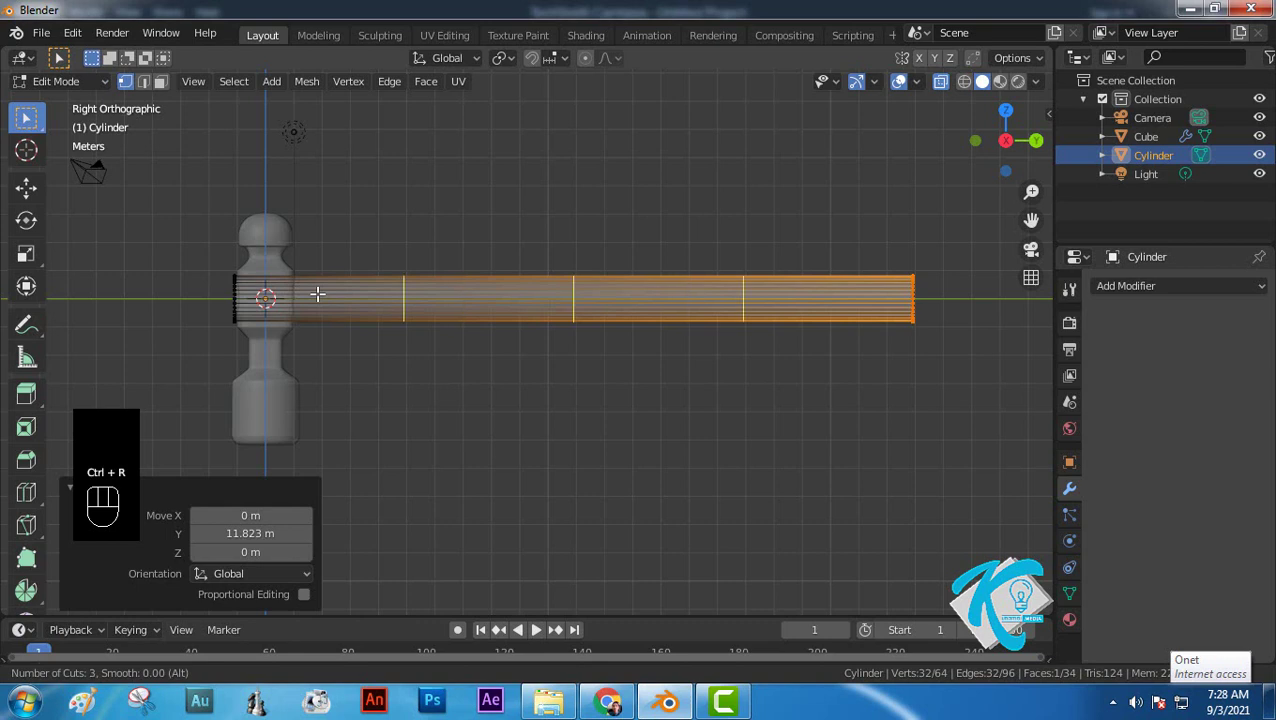
{"action": "scroll", "coordinate": [317, 293], "scroll_direction": "up", "scroll_amount": 1}
{"action": "scroll", "coordinate": [317, 293], "scroll_direction": "up", "scroll_amount": 2}
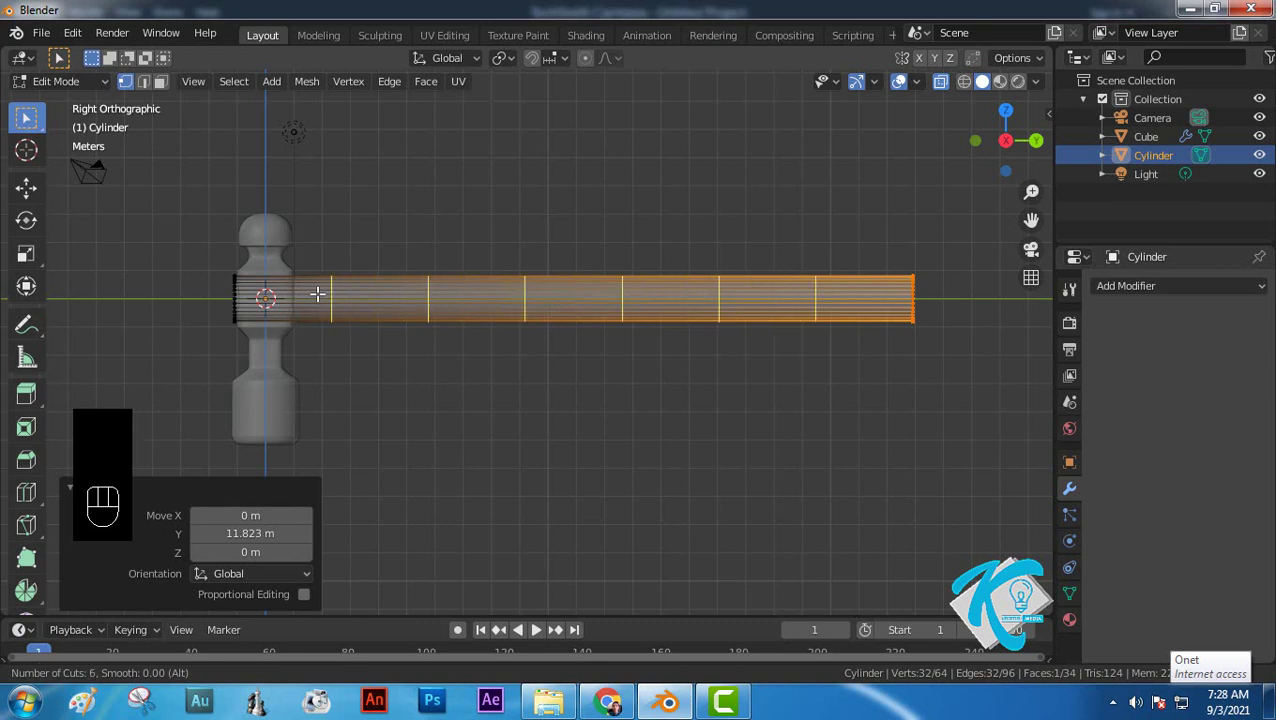
{"action": "scroll", "coordinate": [317, 293], "scroll_direction": "up", "scroll_amount": 1}
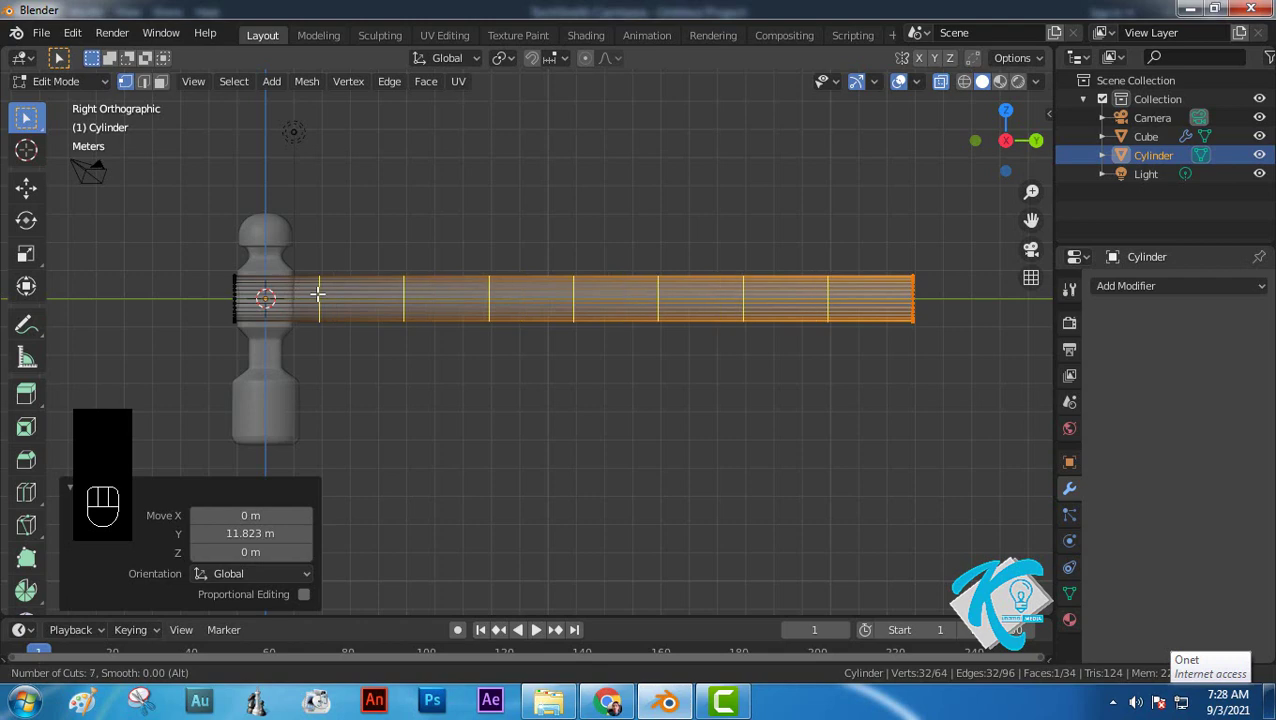
{"action": "left_click", "coordinate": [317, 293]}
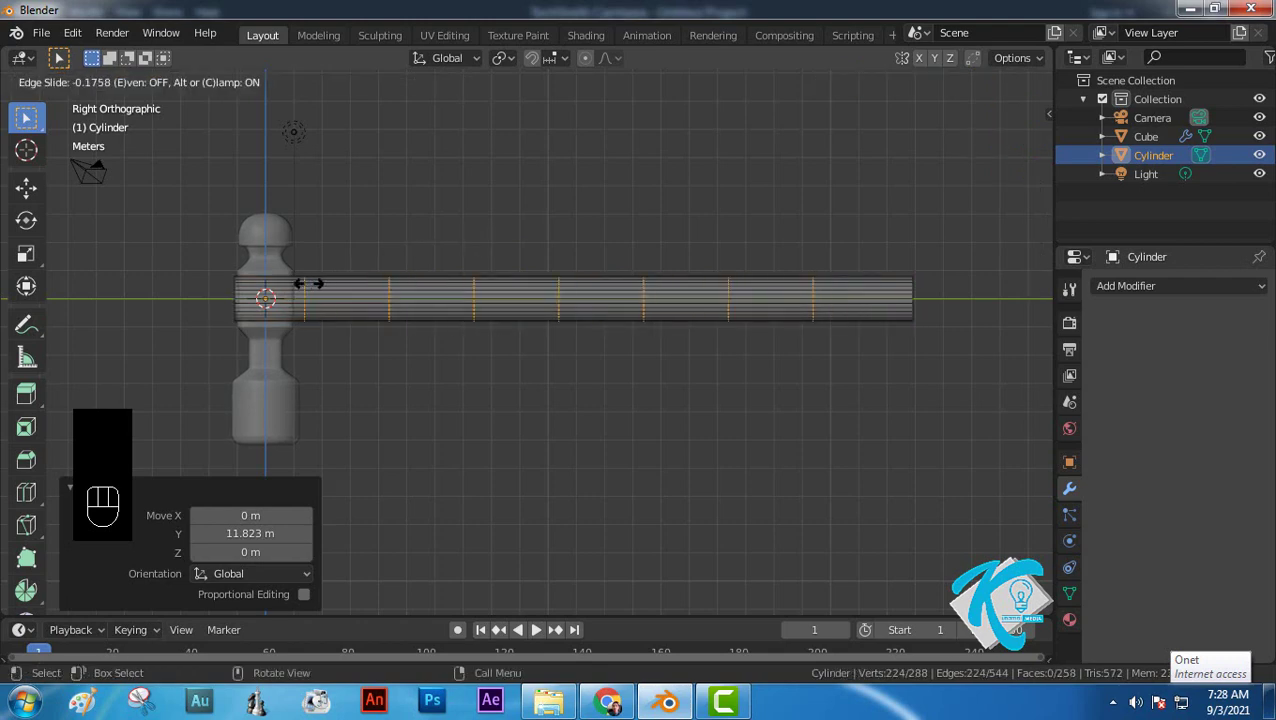
{"action": "left_click", "coordinate": [344, 286]}
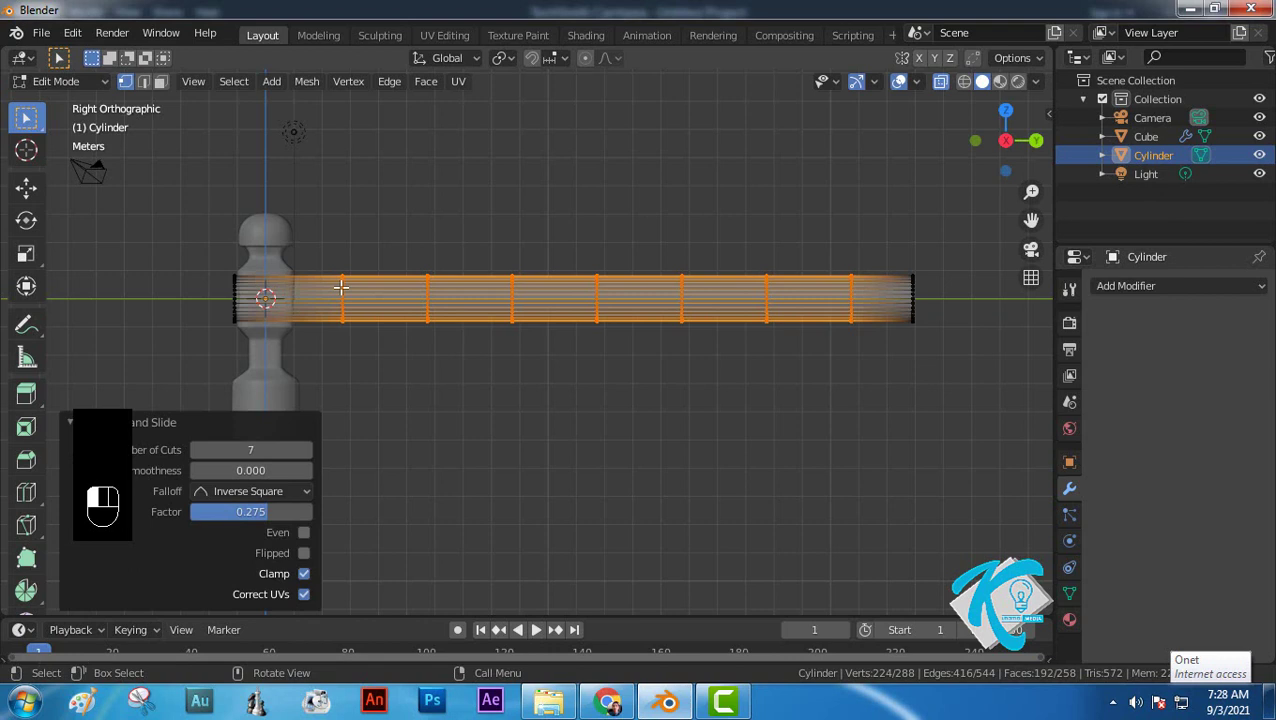
{"action": "left_click", "coordinate": [540, 224]}
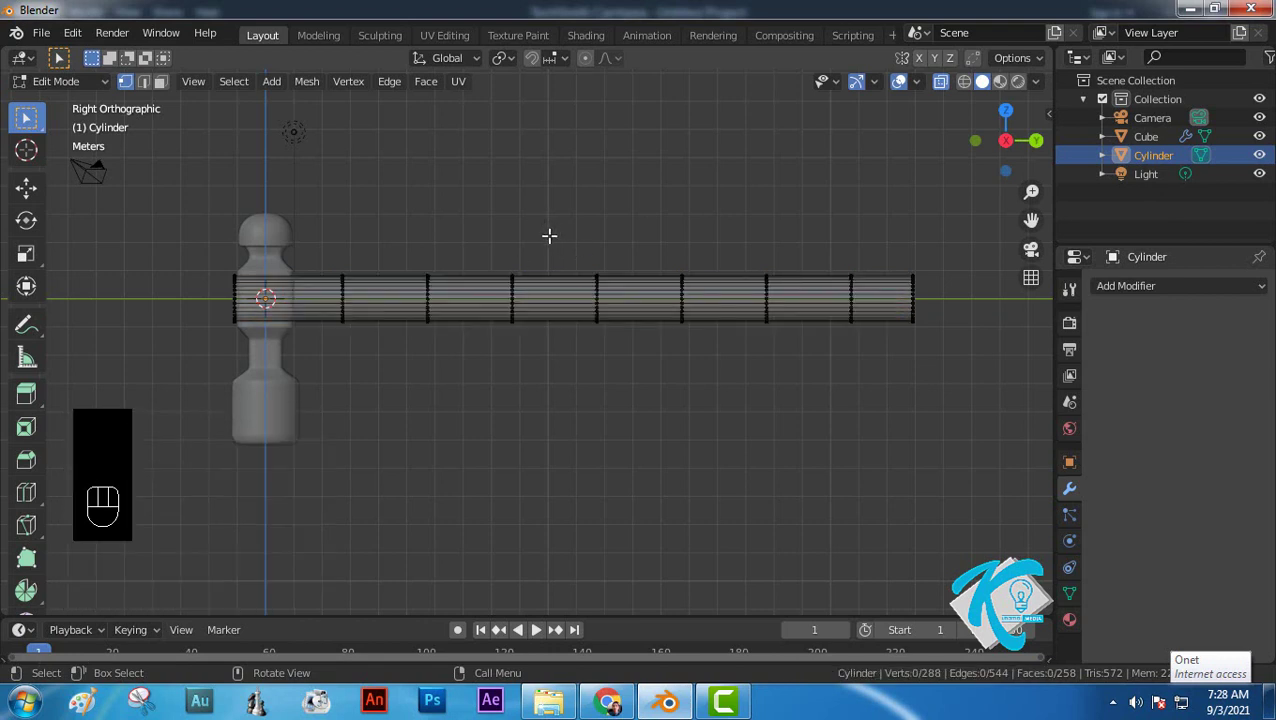
Step: Edge-slide the handle loop nearest the head towards the head's side by a factor of about -0.408
{"action": "left_click", "coordinate": [322, 244], "text": "alt"}
{"action": "left_click", "coordinate": [324, 243]}
{"action": "left_click_drag", "start_coordinate": [324, 243], "coordinate": [358, 363]}
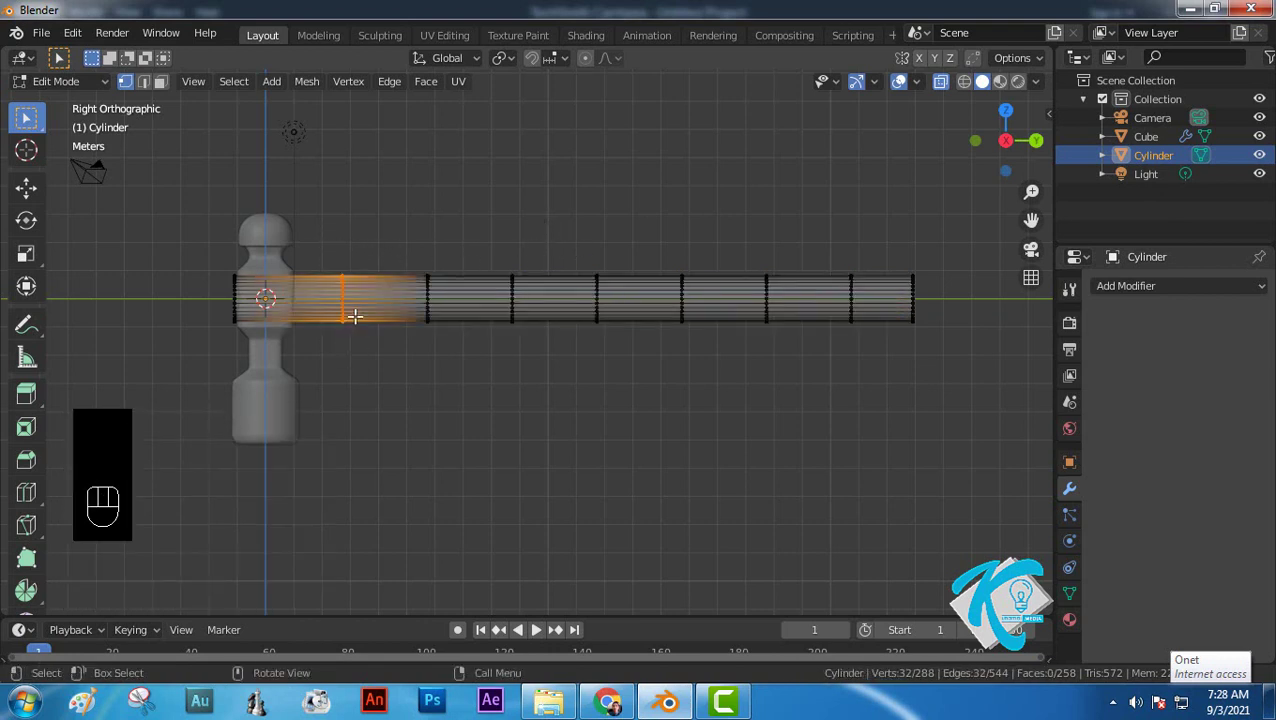
{"action": "key", "text": "g"}
{"action": "key", "text": "g"}
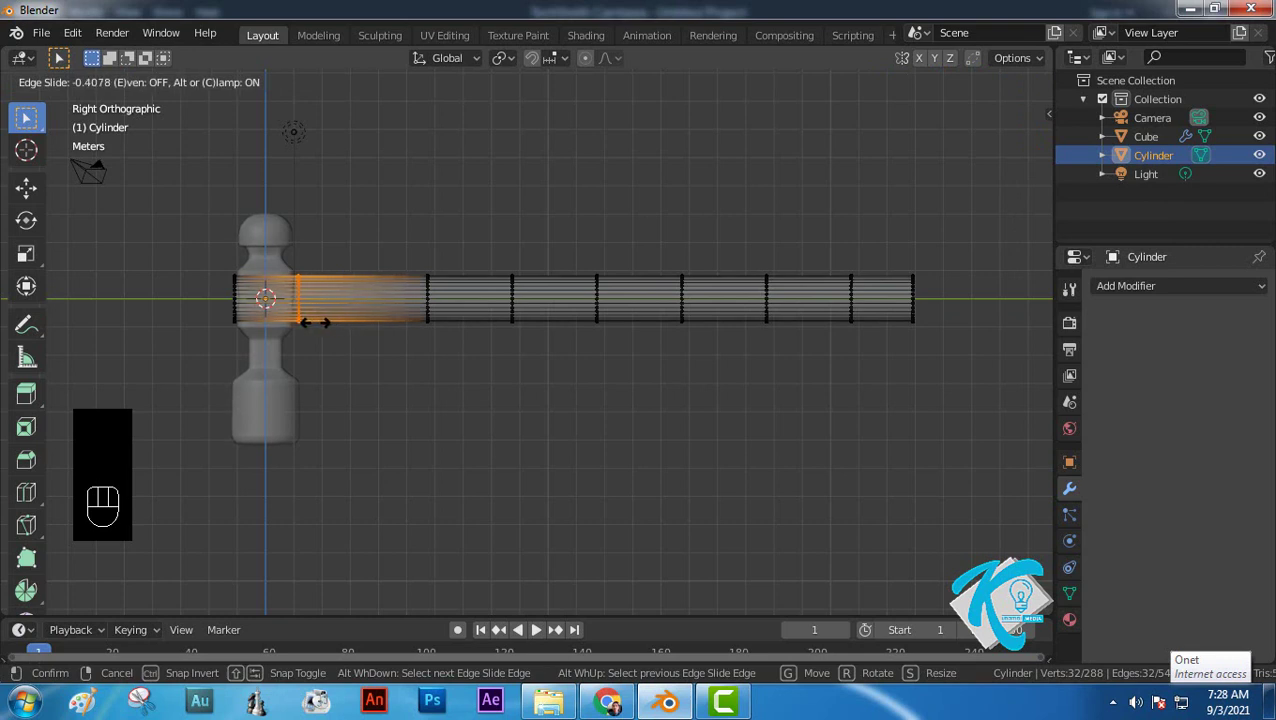
{"action": "left_click", "coordinate": [313, 322]}
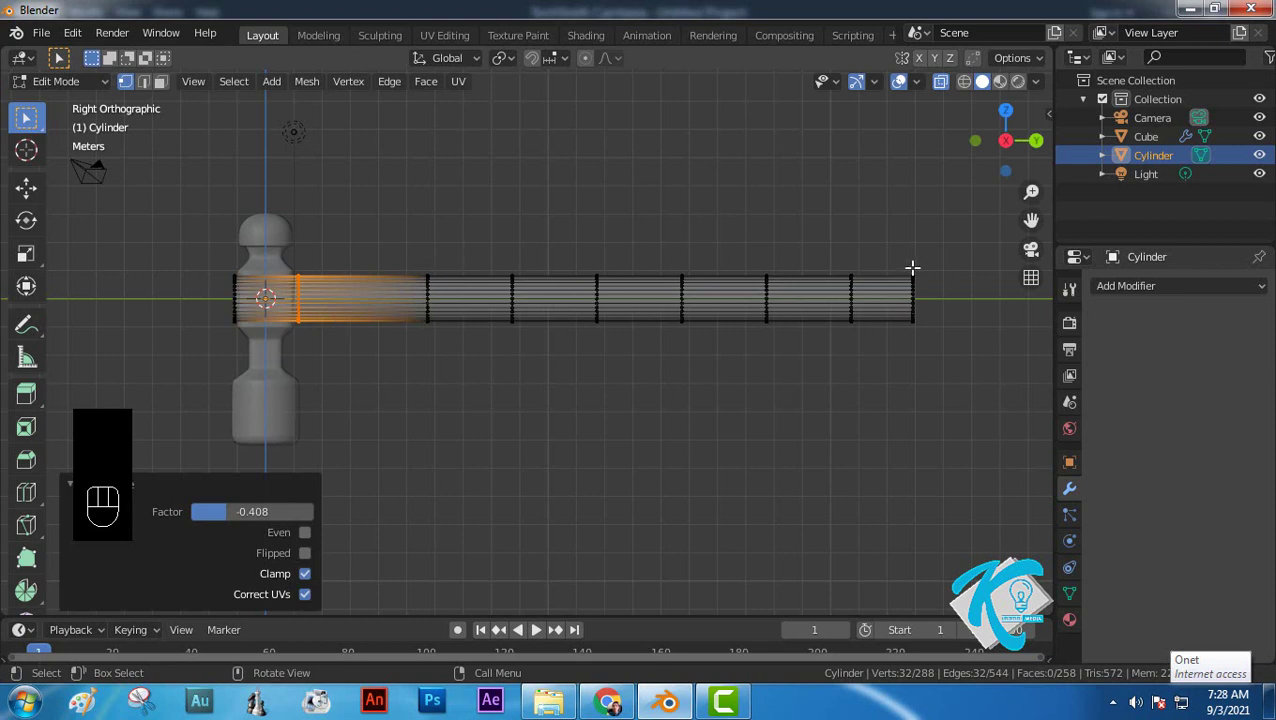
Step: Edge-slide the handle's last inner loop closer to its free end
{"action": "left_click_drag", "start_coordinate": [836, 264], "coordinate": [865, 357]}
{"action": "key", "text": "g"}
{"action": "key", "text": "g"}
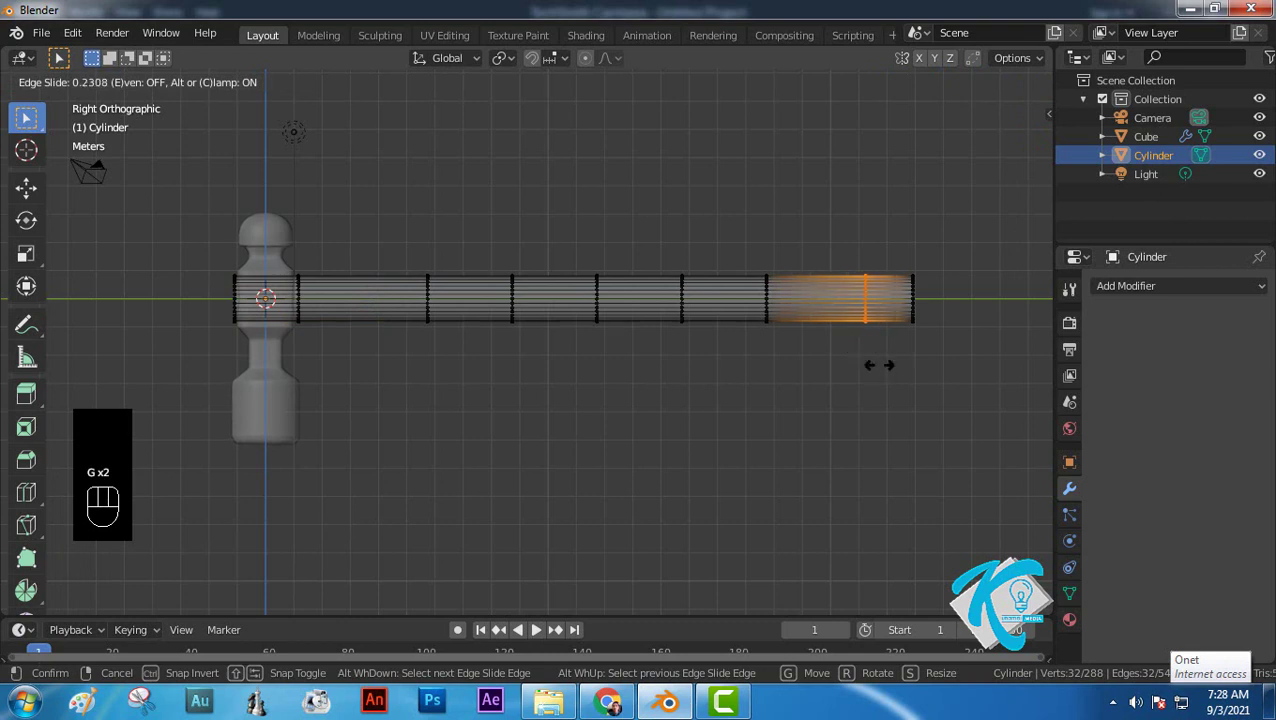
{"action": "left_click", "coordinate": [883, 364]}
{"action": "left_click", "coordinate": [825, 254]}
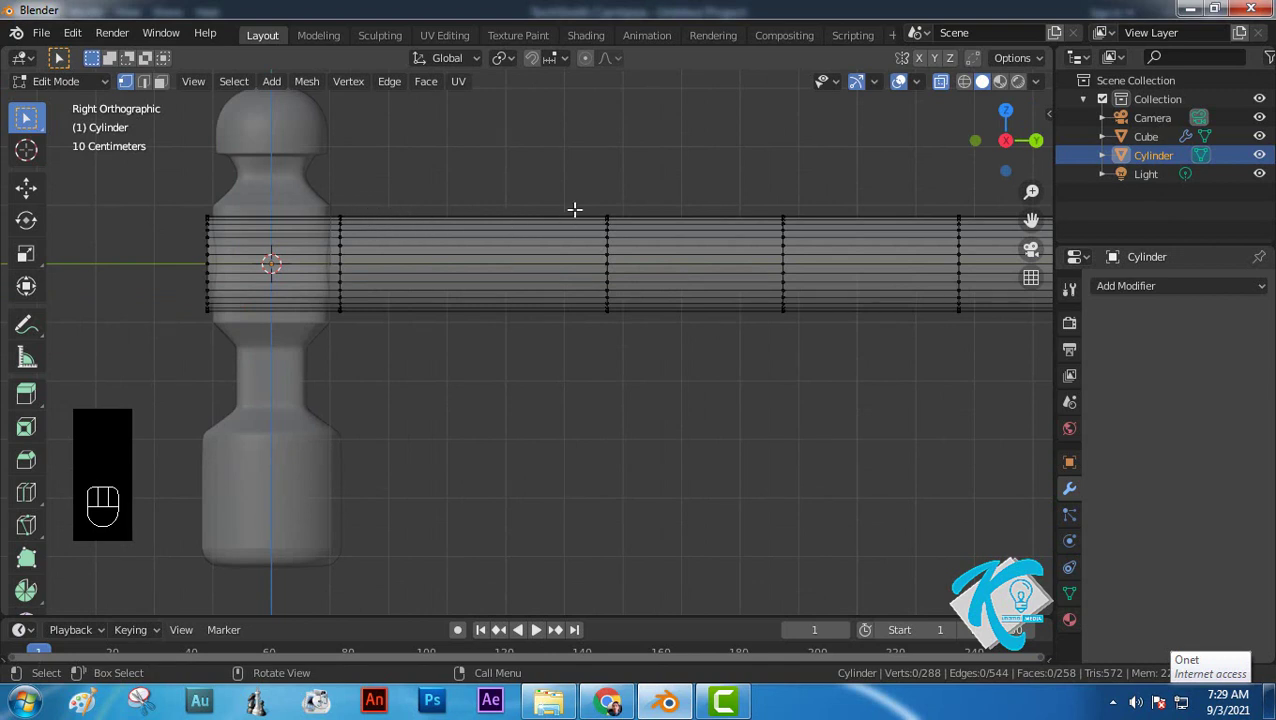
Step: Add one loop cut on the handle segment just outside the head and slide it close to the head-side loop
{"action": "key", "text": "ctrl"}
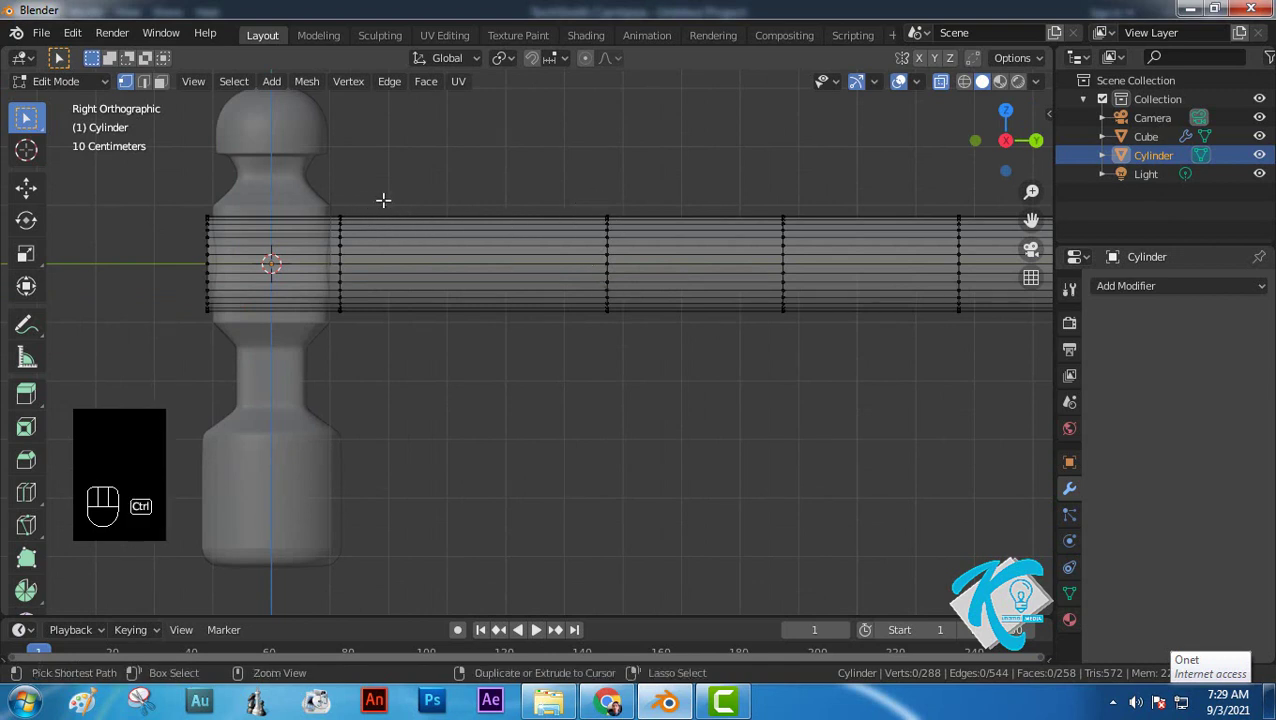
{"action": "key", "text": "ctrl+r"}
{"action": "left_click", "coordinate": [382, 199]}
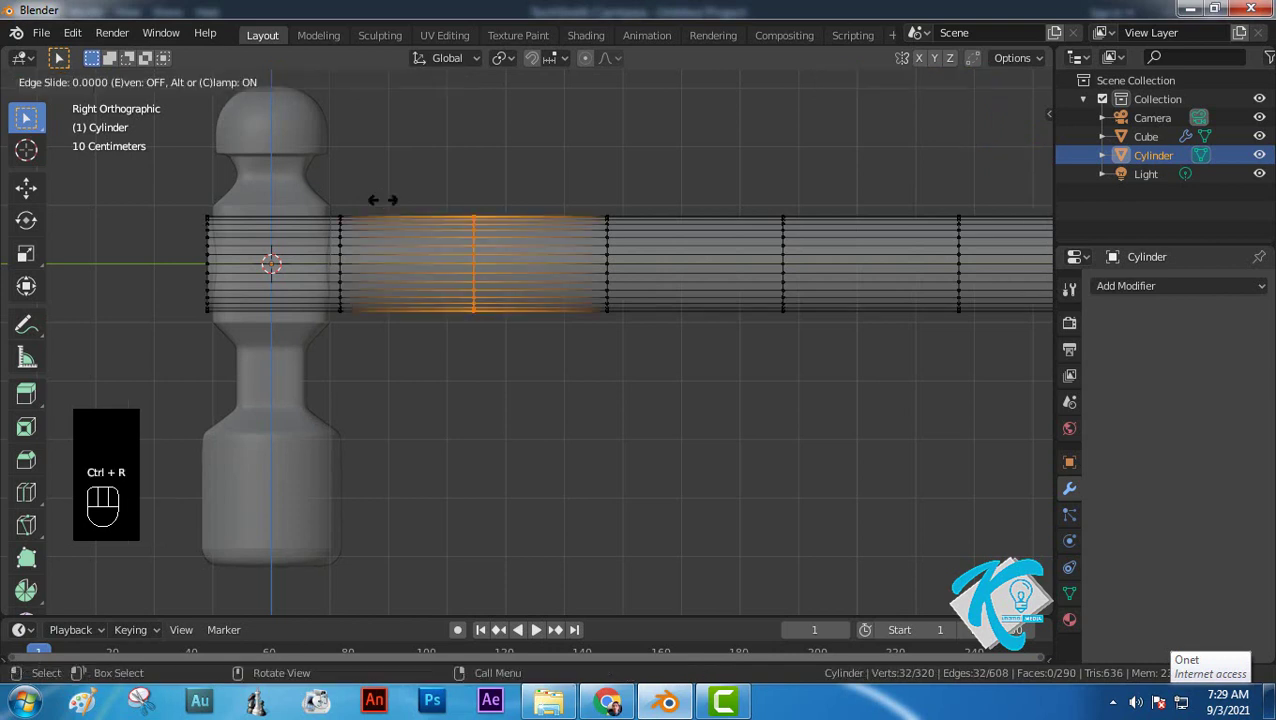
{"action": "left_click", "coordinate": [270, 201]}
Step: Edge-slide the loop nearest the head by a factor of about -0.096 so it lines up with the head block's side
{"action": "left_click_drag", "start_coordinate": [320, 193], "coordinate": [352, 335]}
{"action": "key", "text": "g"}
{"action": "key", "text": "g"}
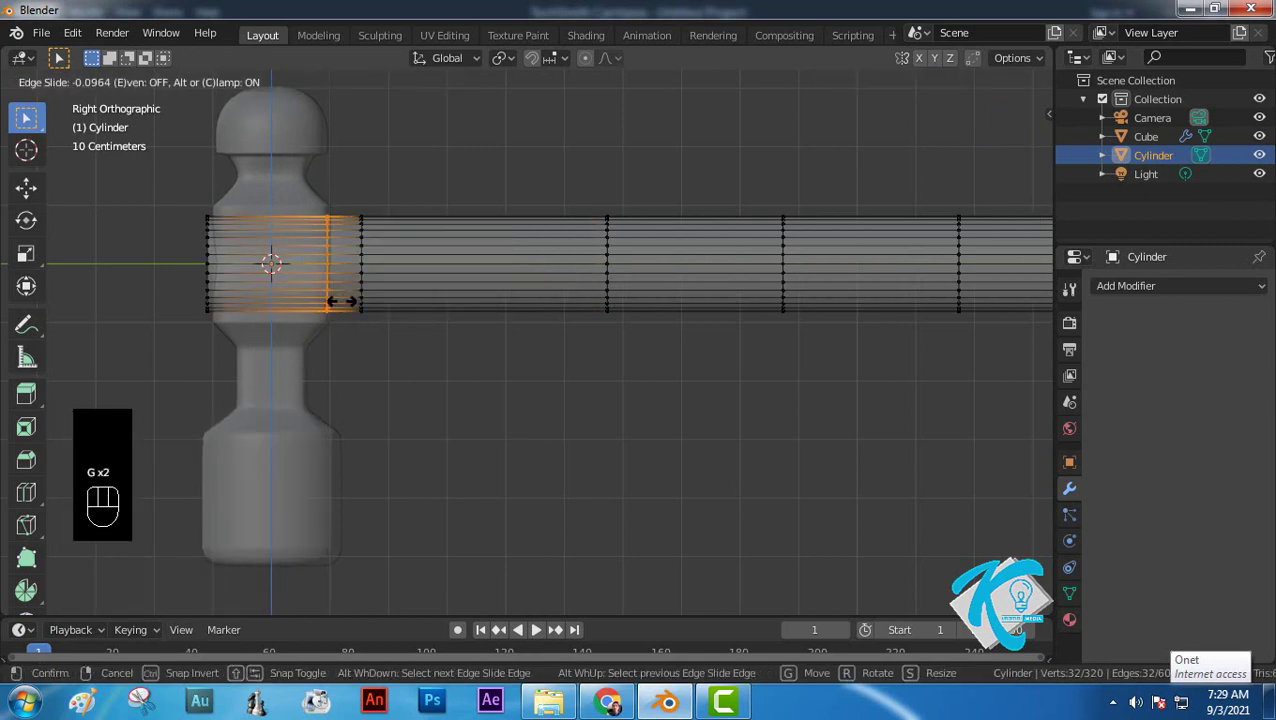
{"action": "left_click", "coordinate": [342, 301]}
Step: Edge-slide the second loop outside the head closer to the loop at the block's side
{"action": "left_click_drag", "start_coordinate": [350, 194], "coordinate": [397, 345]}
{"action": "key", "text": "g"}
{"action": "key", "text": "g"}
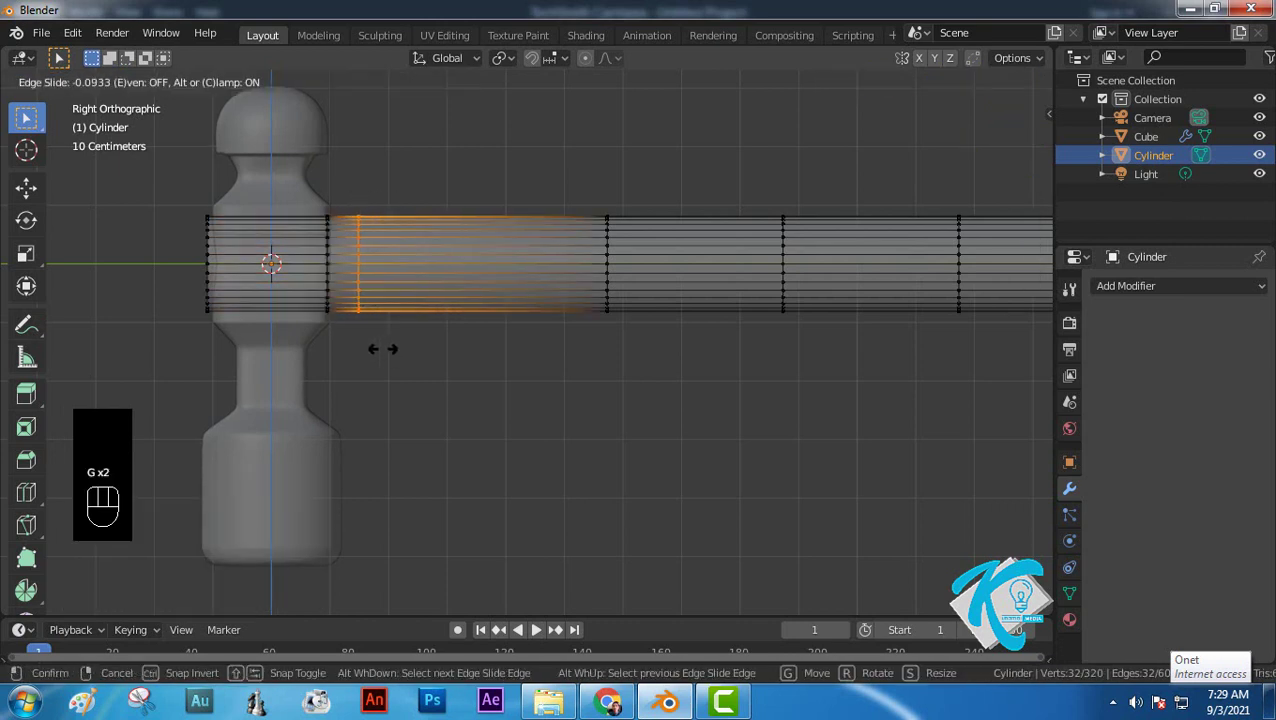
{"action": "left_click", "coordinate": [333, 362]}
{"action": "left_click", "coordinate": [430, 183]}
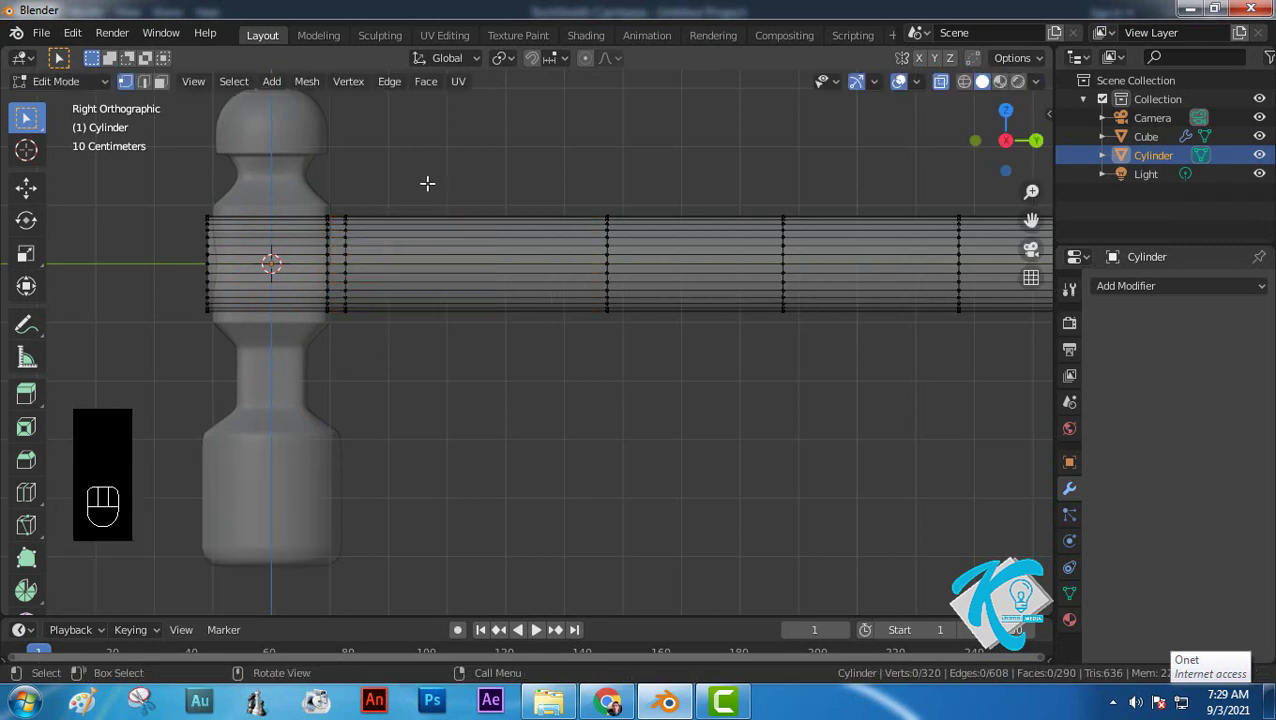
Step: Select the handle section inside the head and scale it to about 0.724 along the Z axis
{"action": "left_click_drag", "start_coordinate": [177, 190], "coordinate": [334, 392]}
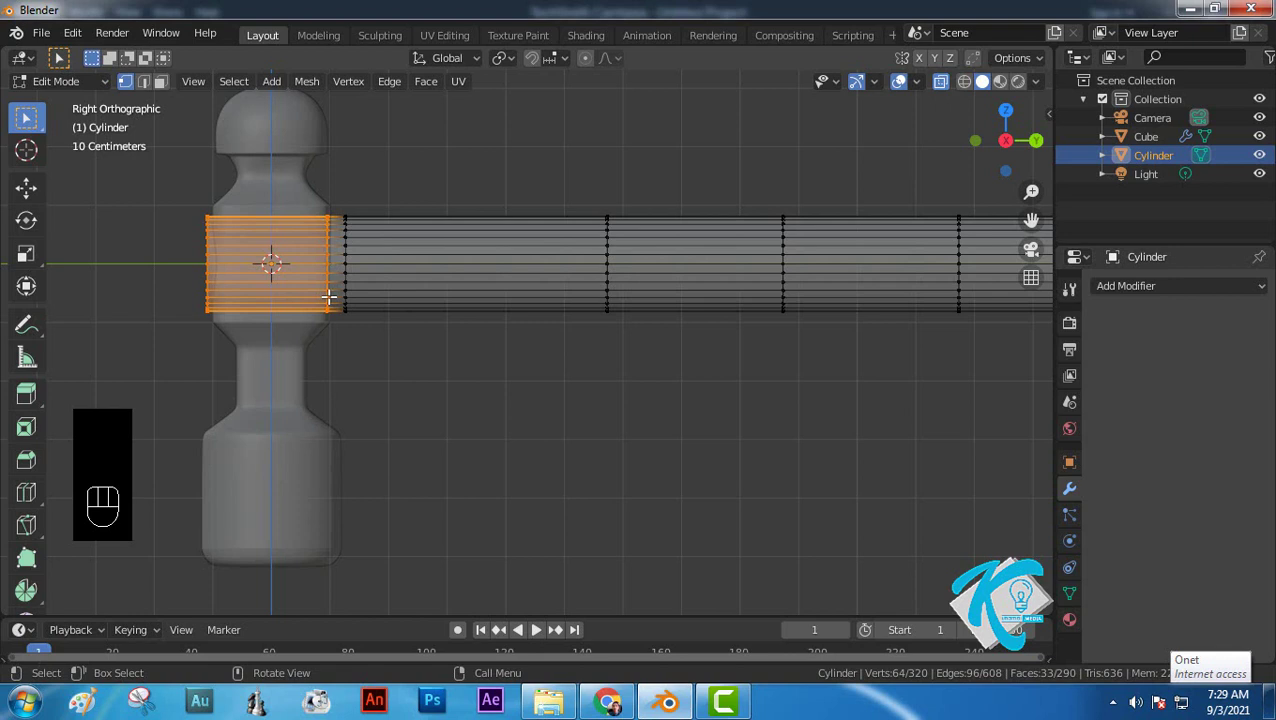
{"action": "key", "text": "s"}
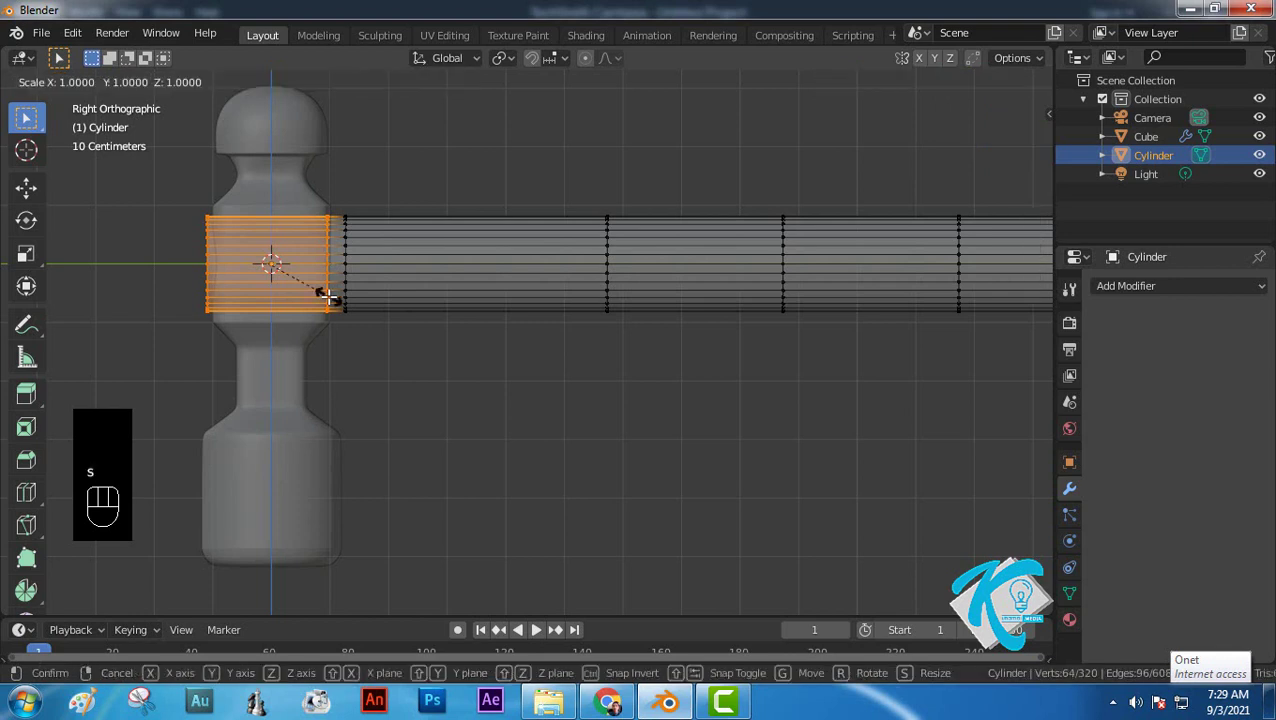
{"action": "key", "text": "z"}
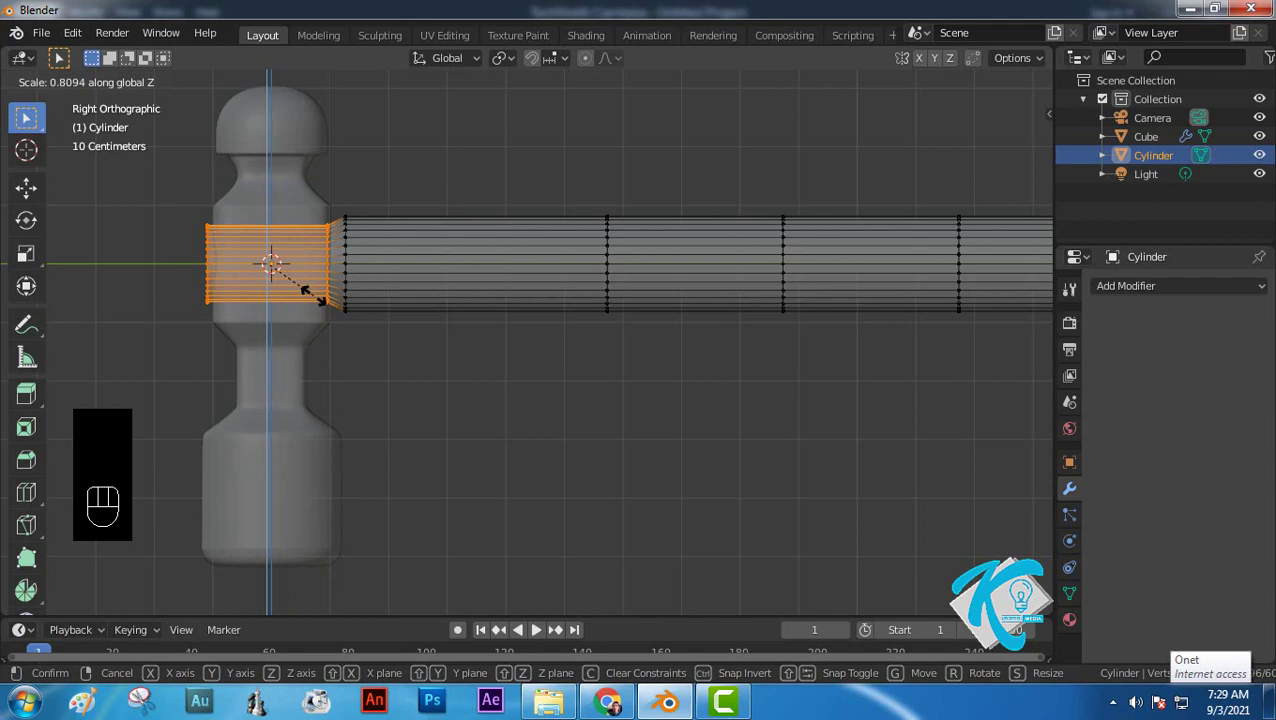
{"action": "left_click", "coordinate": [304, 294]}
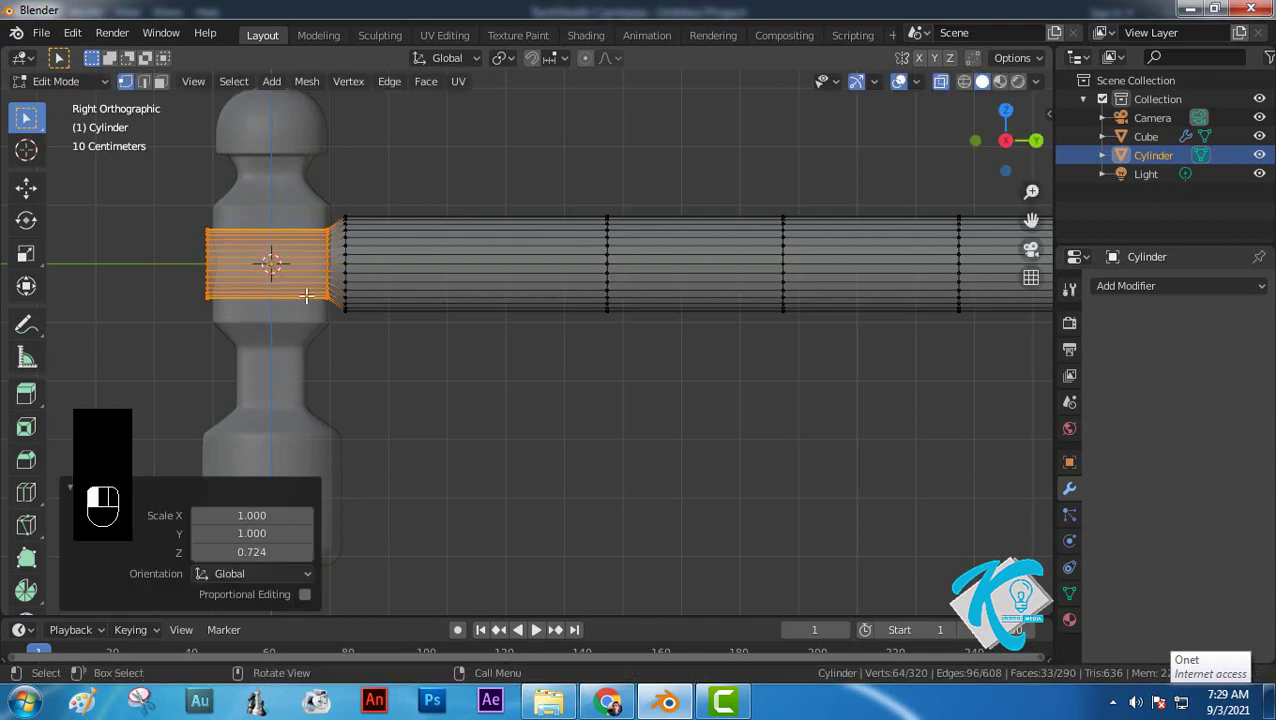
{"action": "middle_click_drag", "start_coordinate": [358, 259], "coordinate": [556, 284]}
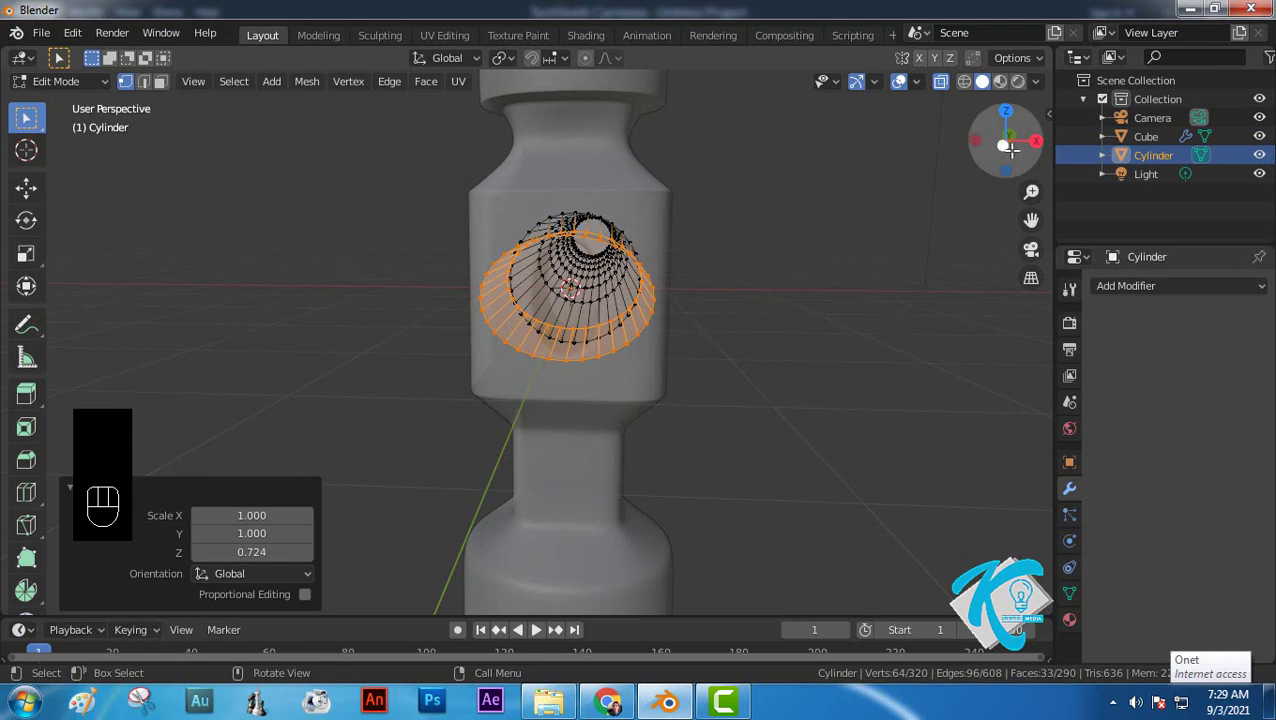
Step: Scale the handle section inside the head to about 0.394 along the X axis in front view
{"action": "middle_click_drag", "start_coordinate": [1008, 144], "coordinate": [918, 166]}
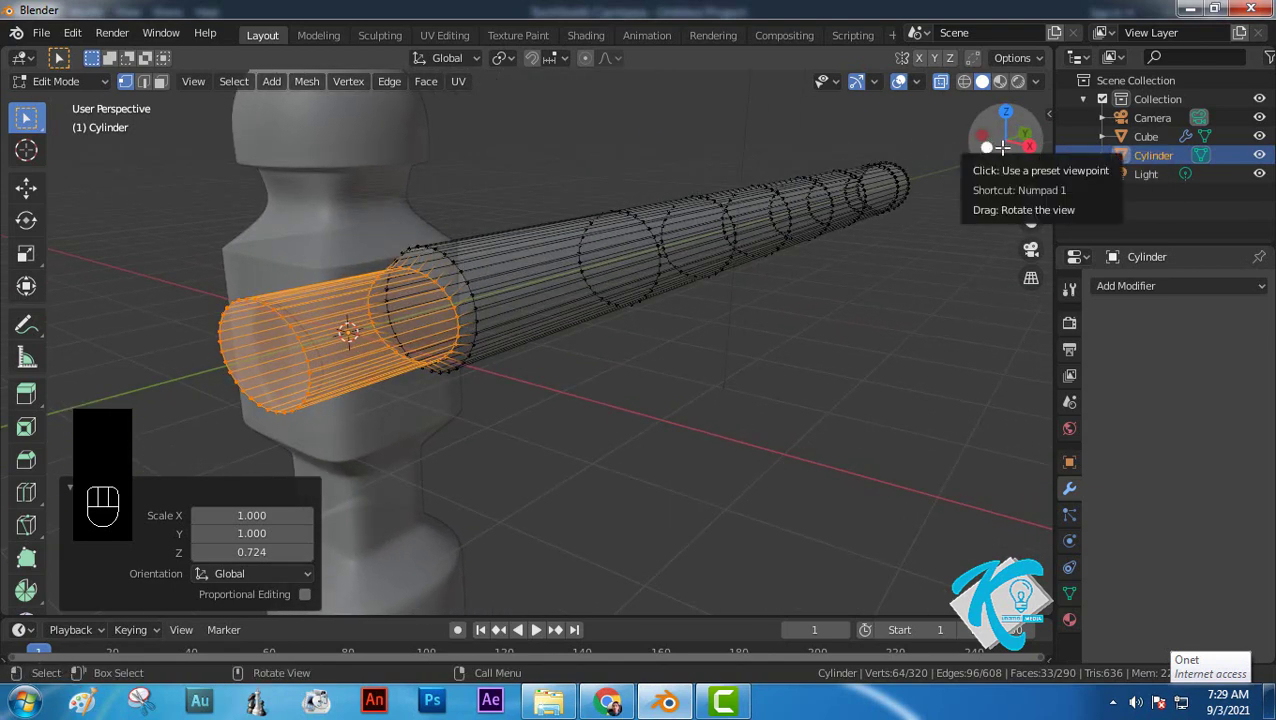
{"action": "left_click_drag", "start_coordinate": [998, 149], "coordinate": [988, 162]}
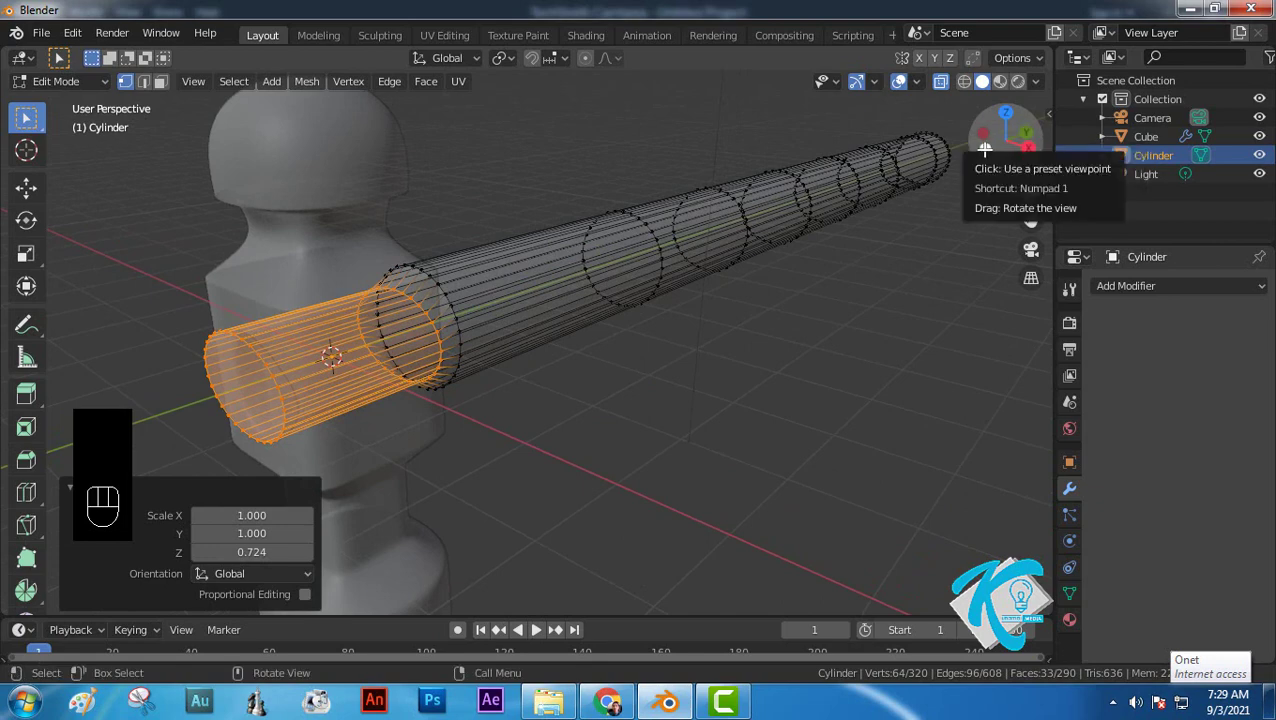
{"action": "left_click", "coordinate": [985, 149]}
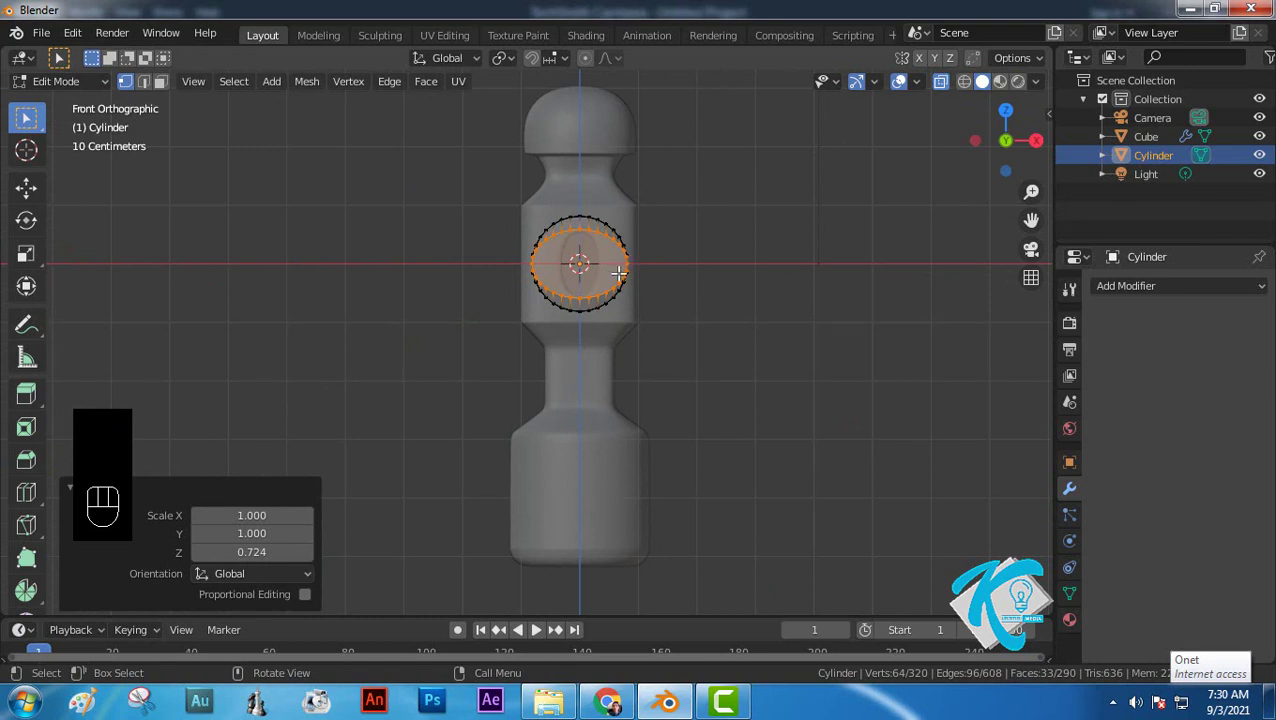
{"action": "key", "text": "s"}
{"action": "key", "text": "x"}
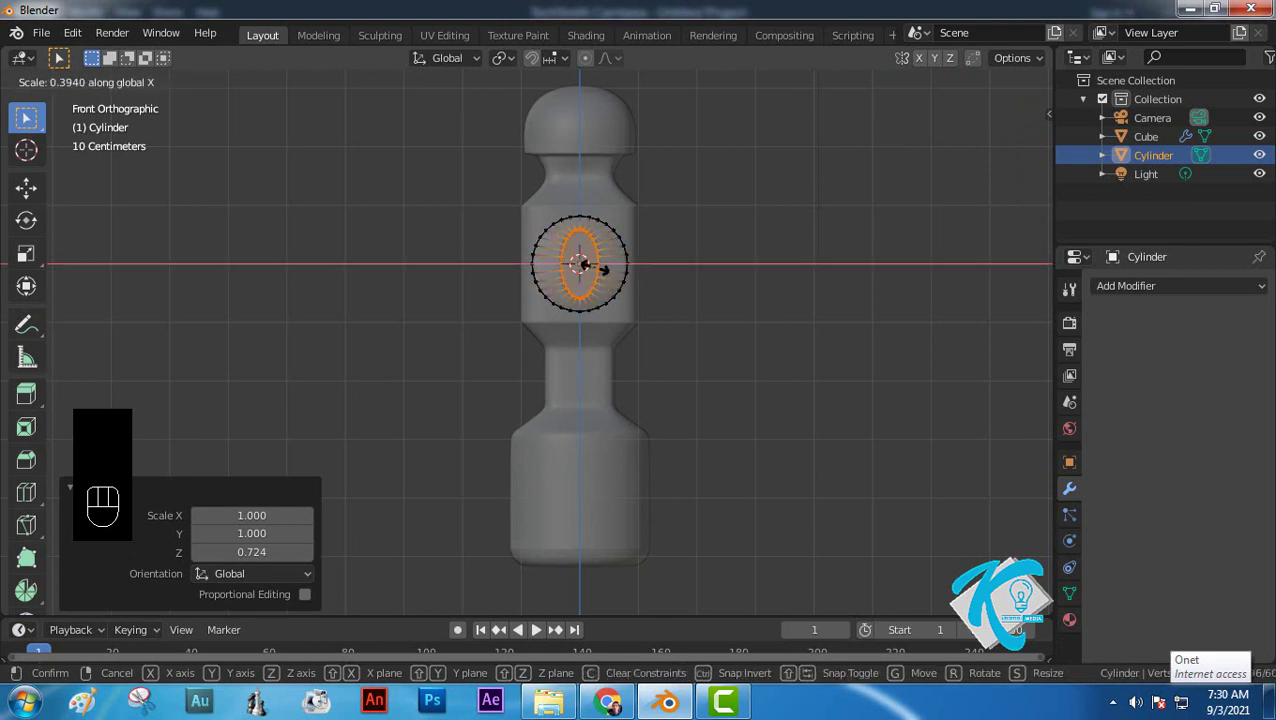
{"action": "left_click", "coordinate": [603, 268]}
Step: Scale the handle section inside the head to about 1.017 along the Z axis
{"action": "scroll", "coordinate": [637, 270], "scroll_direction": "up", "scroll_amount": 4}
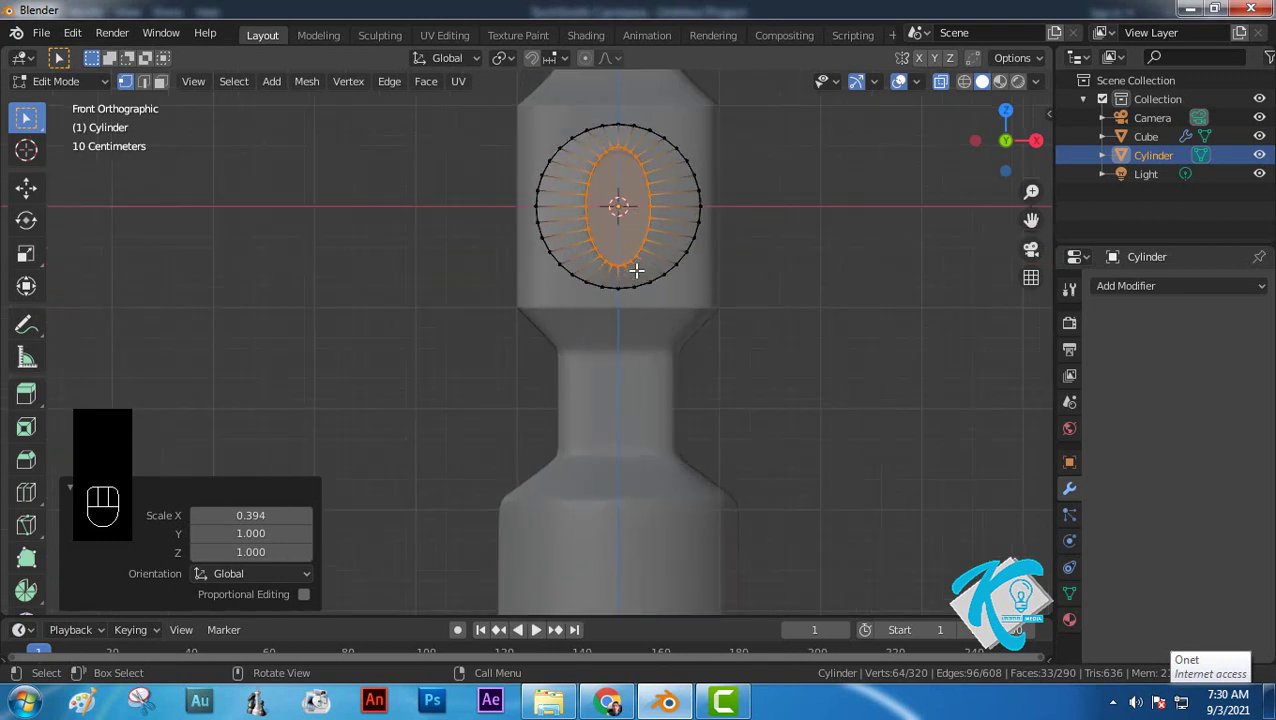
{"action": "scroll", "coordinate": [637, 270], "scroll_direction": "up", "scroll_amount": 1}
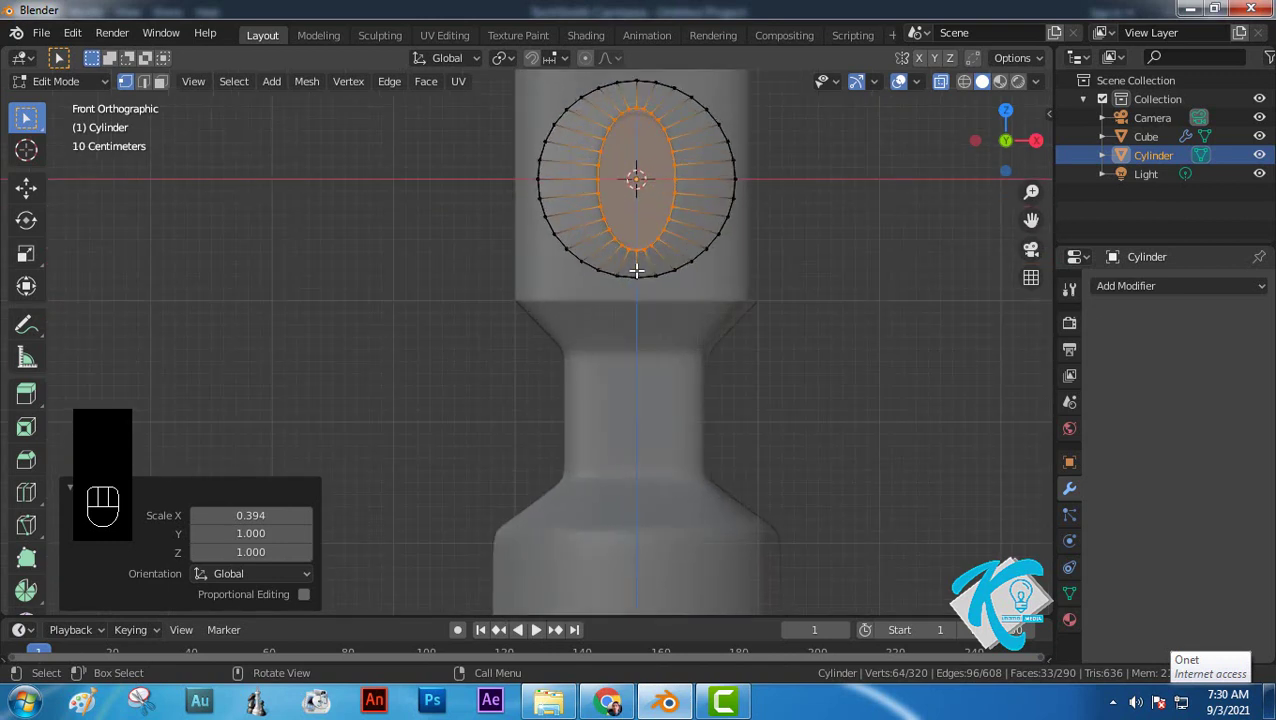
{"action": "key", "text": "s"}
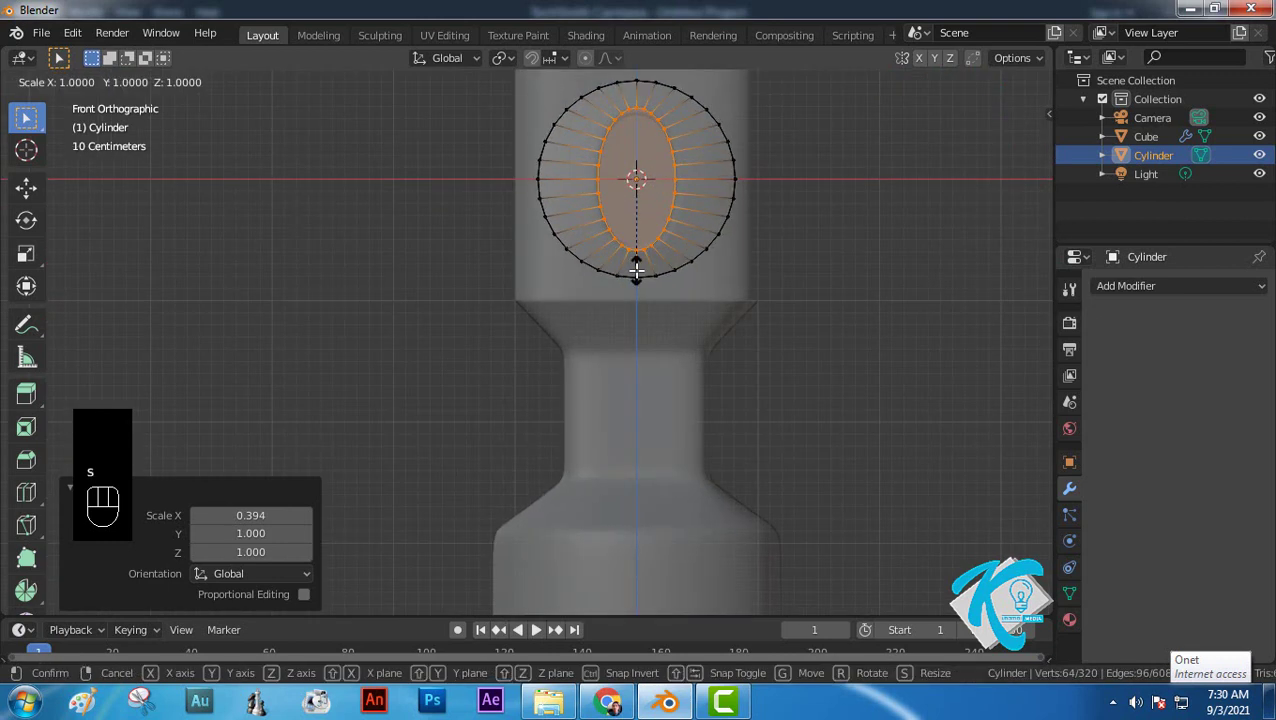
{"action": "key", "text": "z"}
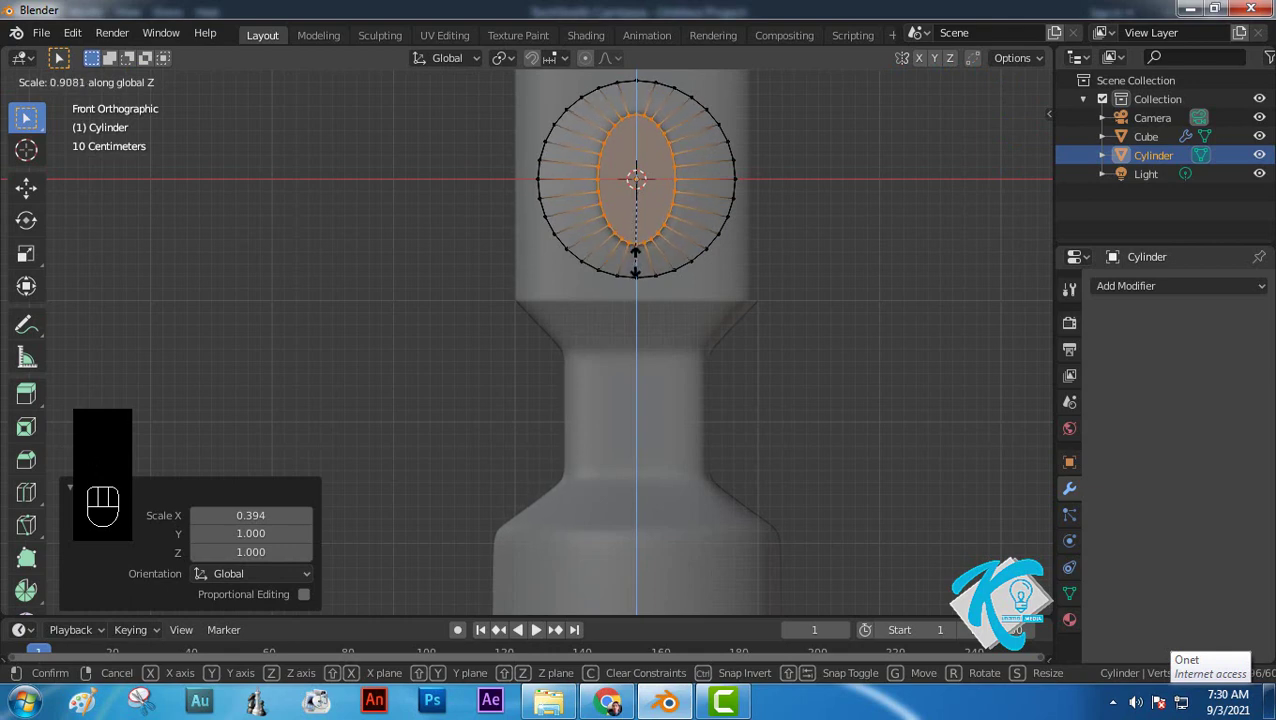
{"action": "left_click", "coordinate": [637, 264]}
{"action": "middle_click_drag", "start_coordinate": [788, 244], "coordinate": [758, 235]}
{"action": "scroll", "coordinate": [700, 238], "scroll_direction": "down", "scroll_amount": 6}
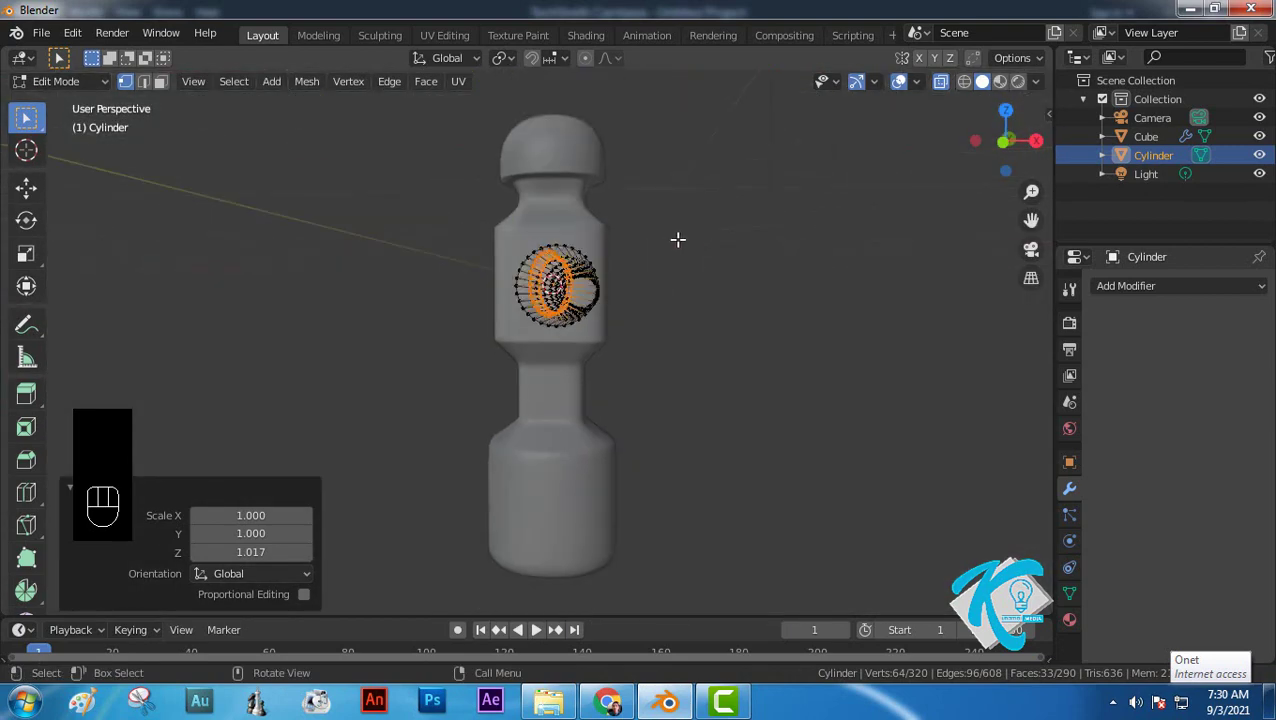
{"action": "middle_click_drag", "start_coordinate": [665, 274], "coordinate": [906, 181]}
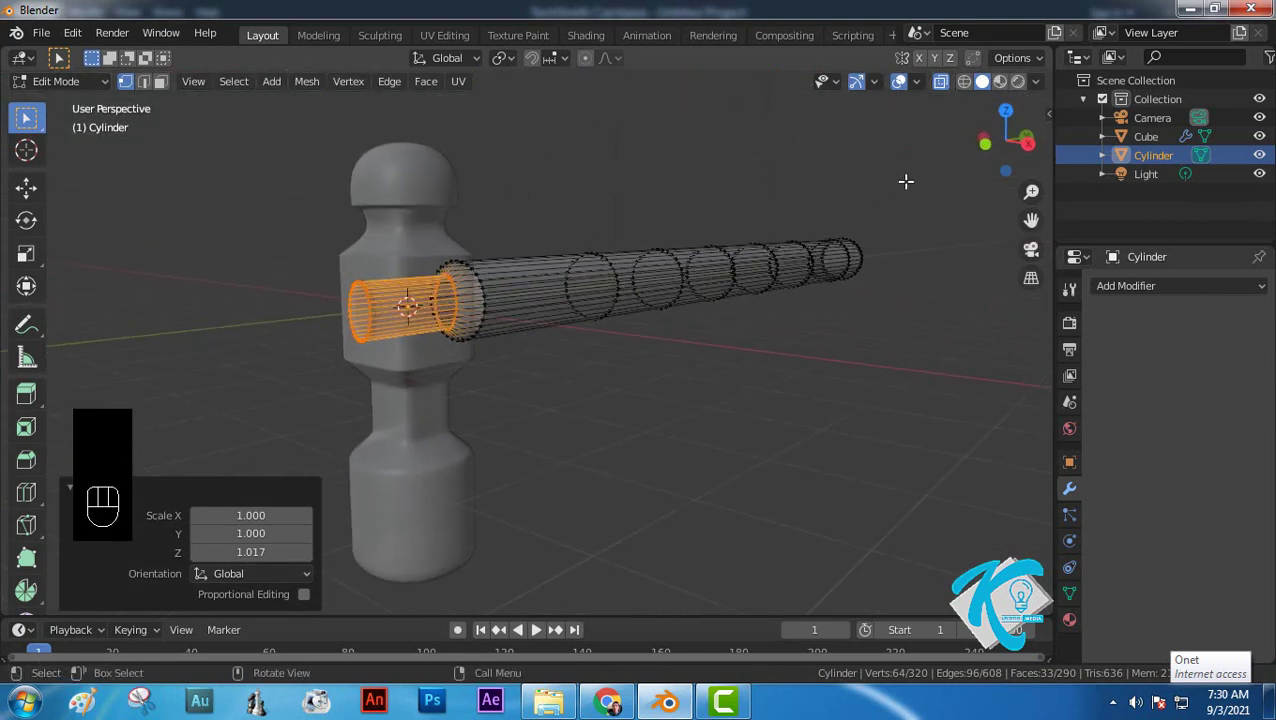
Step: Turn off X-ray display and view the handle from the right side
{"action": "left_click", "coordinate": [940, 83]}
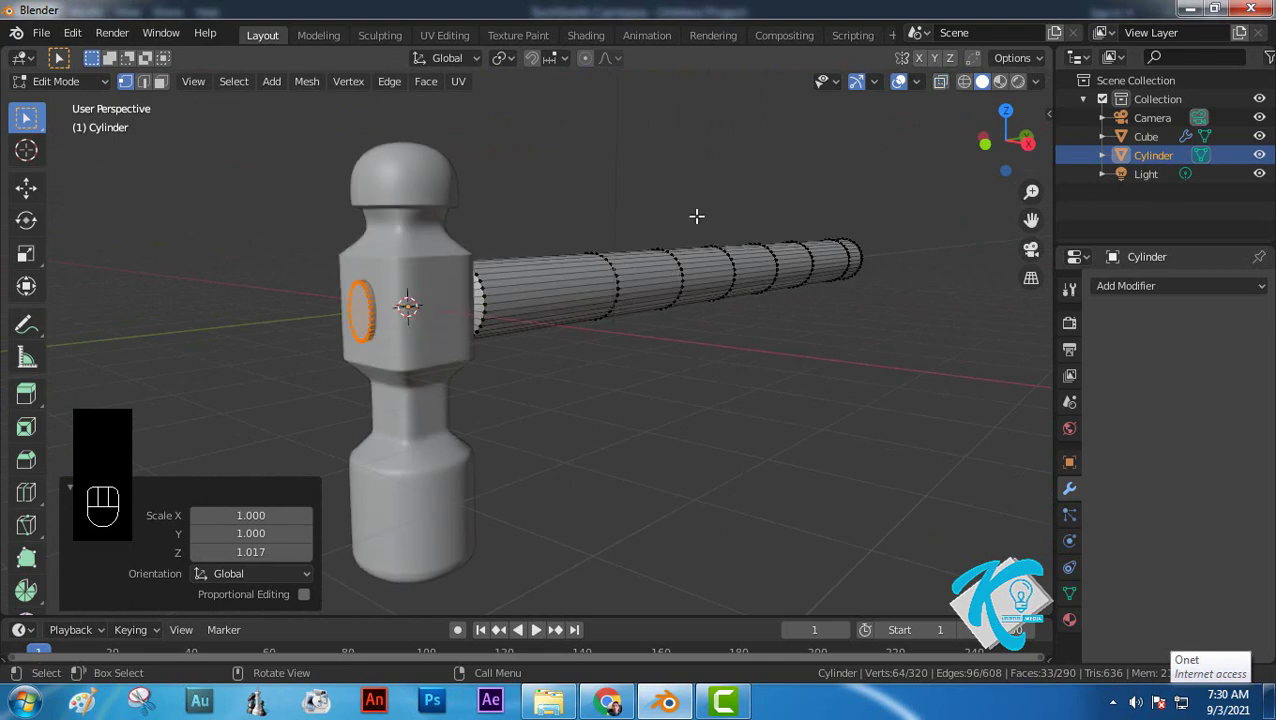
{"action": "middle_click_drag", "start_coordinate": [653, 201], "coordinate": [575, 207]}
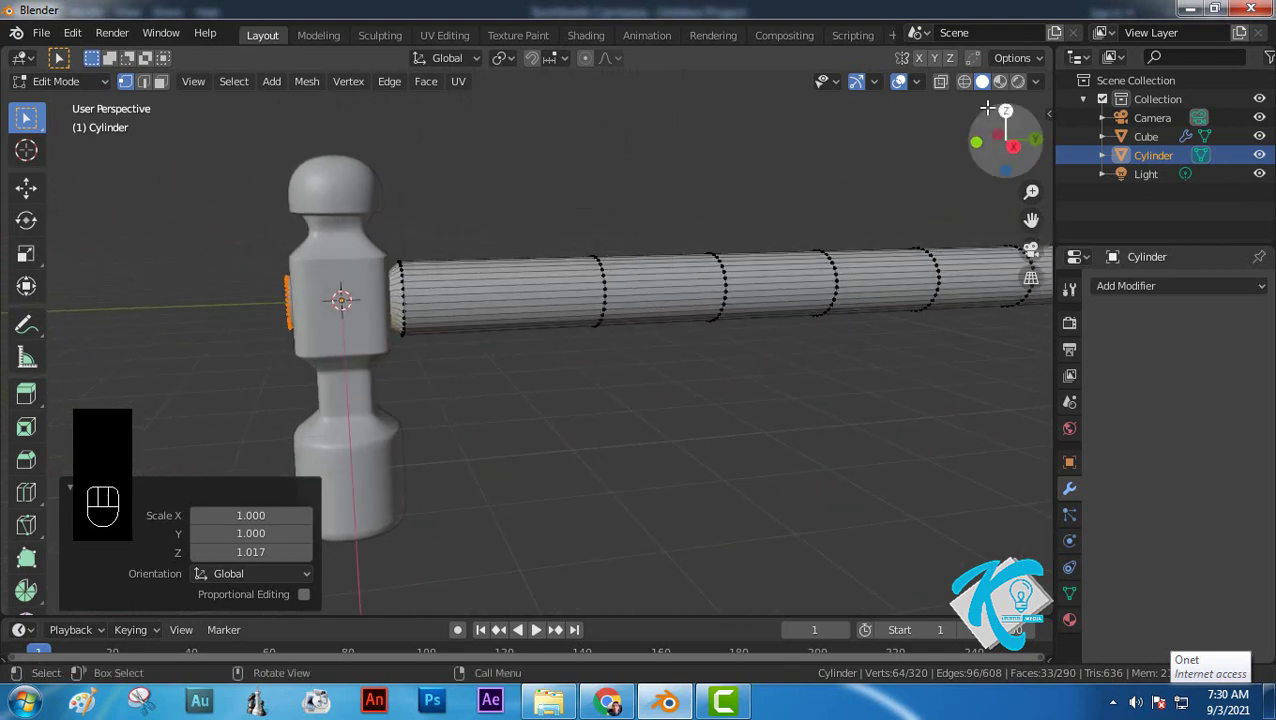
{"action": "middle_click_drag", "start_coordinate": [917, 165], "coordinate": [798, 187]}
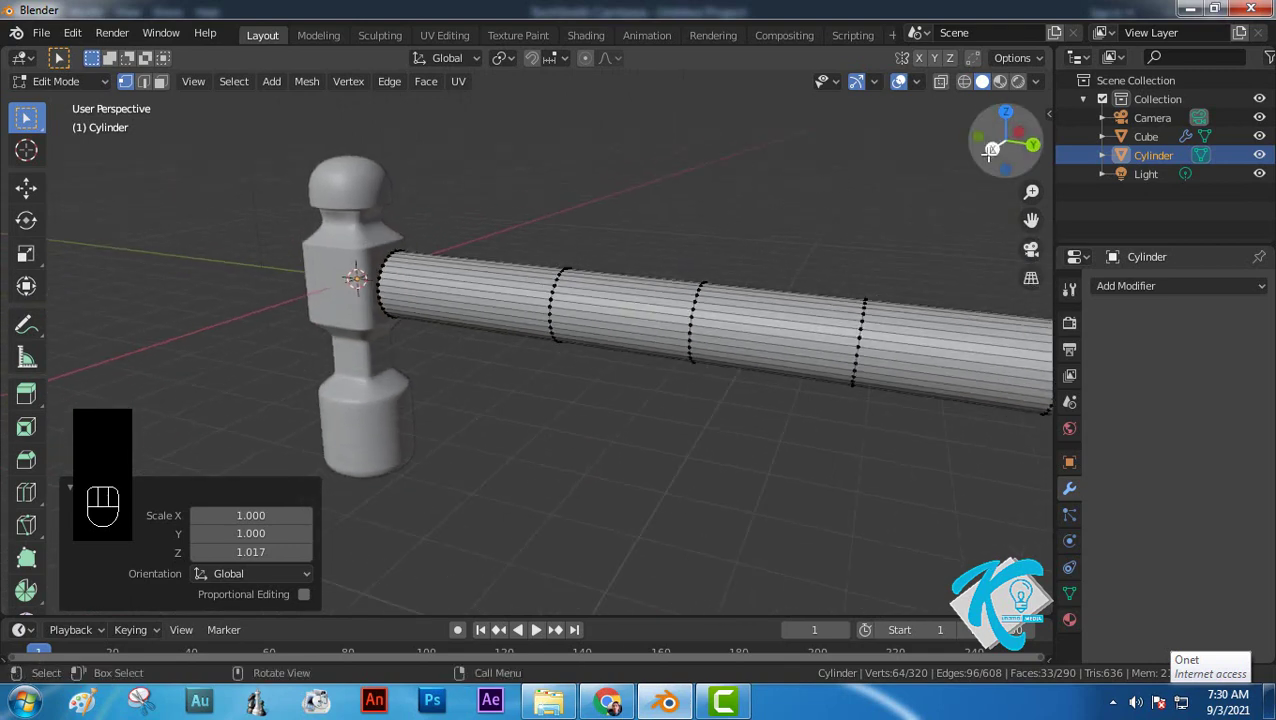
{"action": "left_click", "coordinate": [993, 149]}
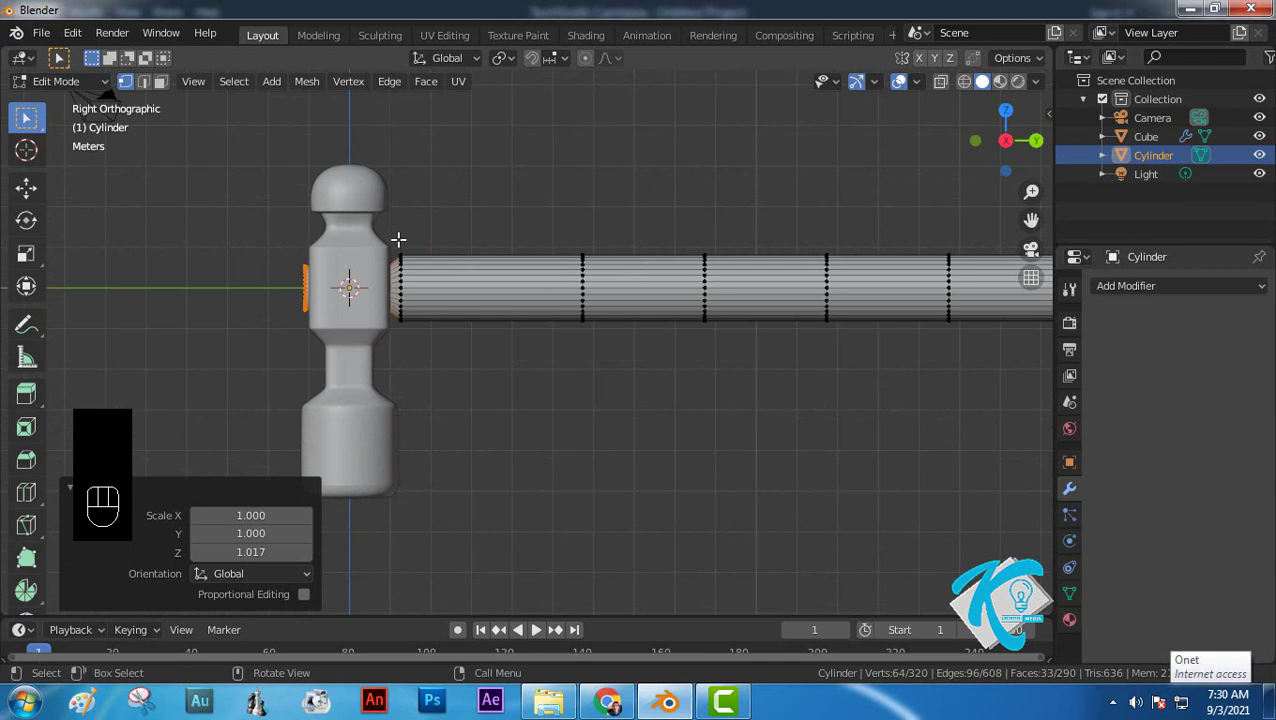
{"action": "left_click", "coordinate": [398, 240]}
{"action": "left_click_drag", "start_coordinate": [395, 234], "coordinate": [416, 361]}
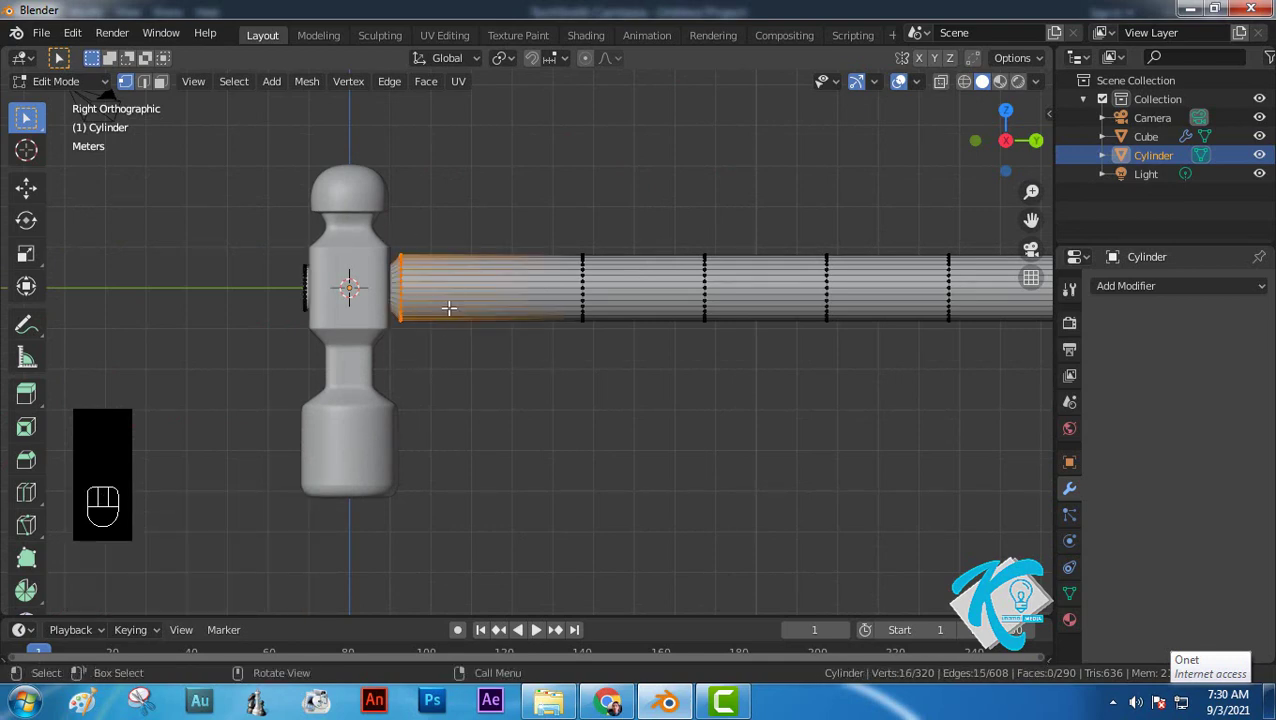
{"action": "middle_click_drag", "start_coordinate": [470, 244], "coordinate": [305, 370]}
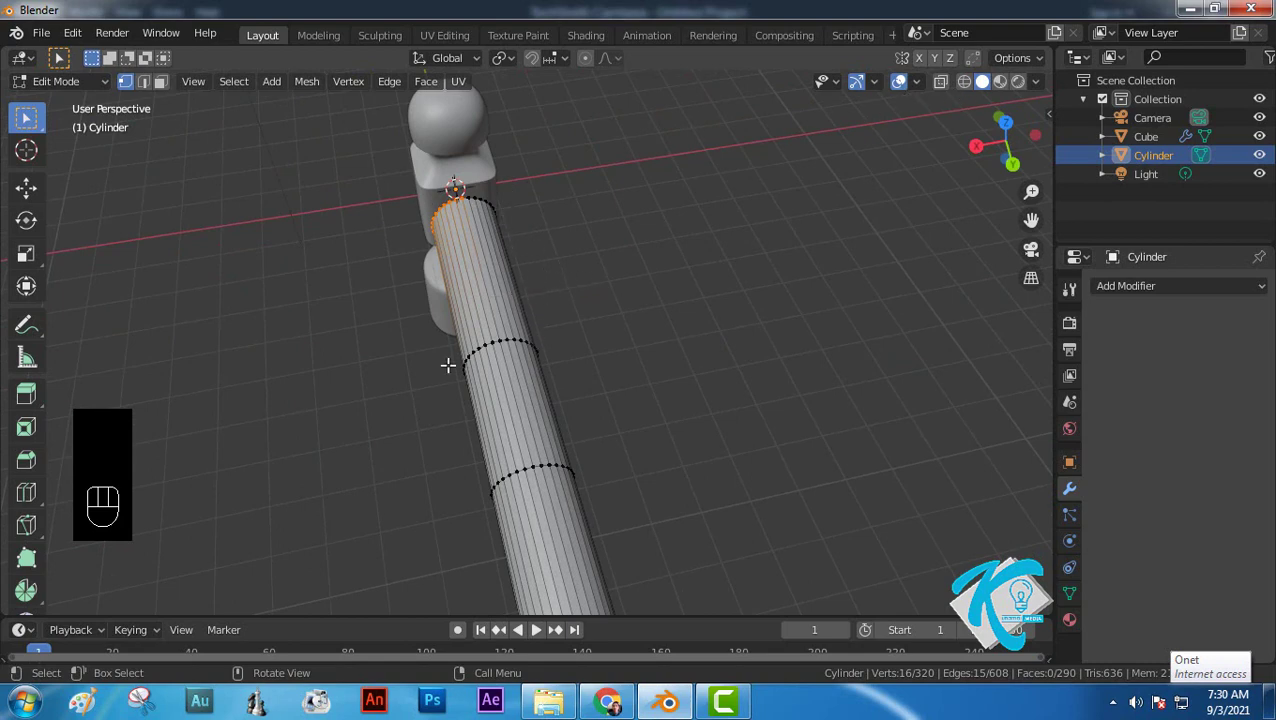
{"action": "middle_click_drag", "start_coordinate": [447, 365], "coordinate": [655, 290]}
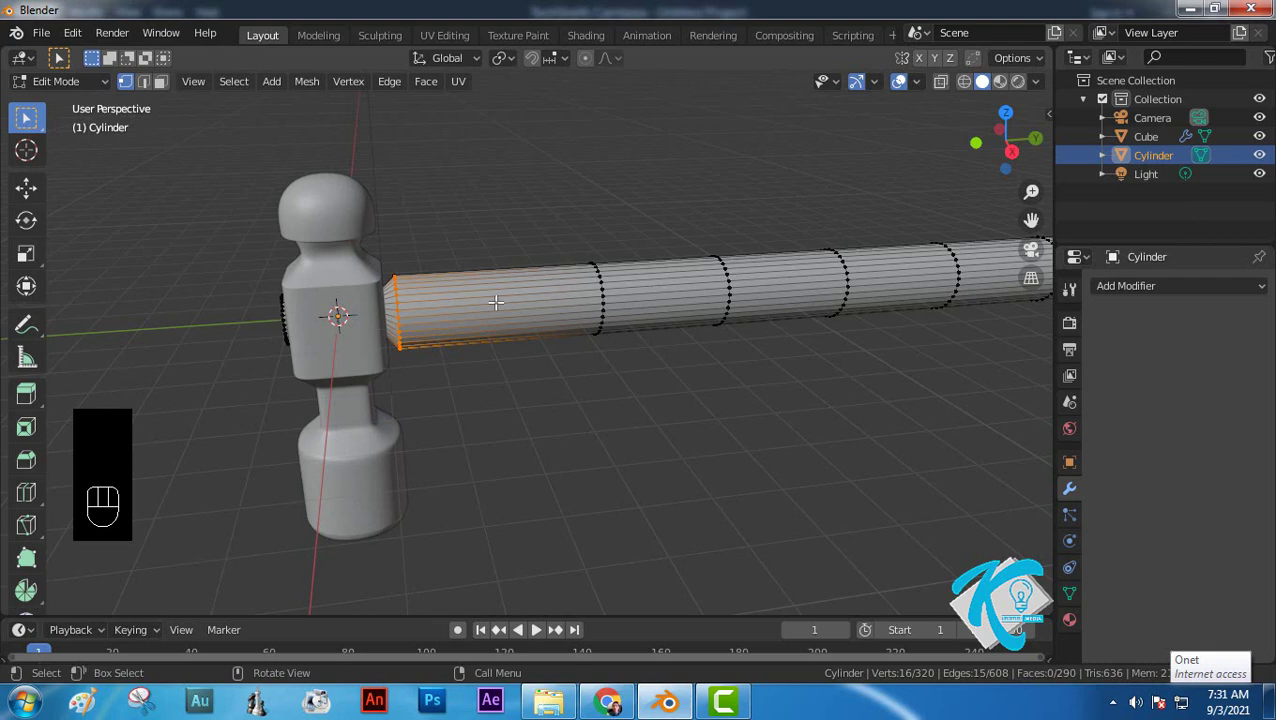
{"action": "left_click", "coordinate": [461, 197]}
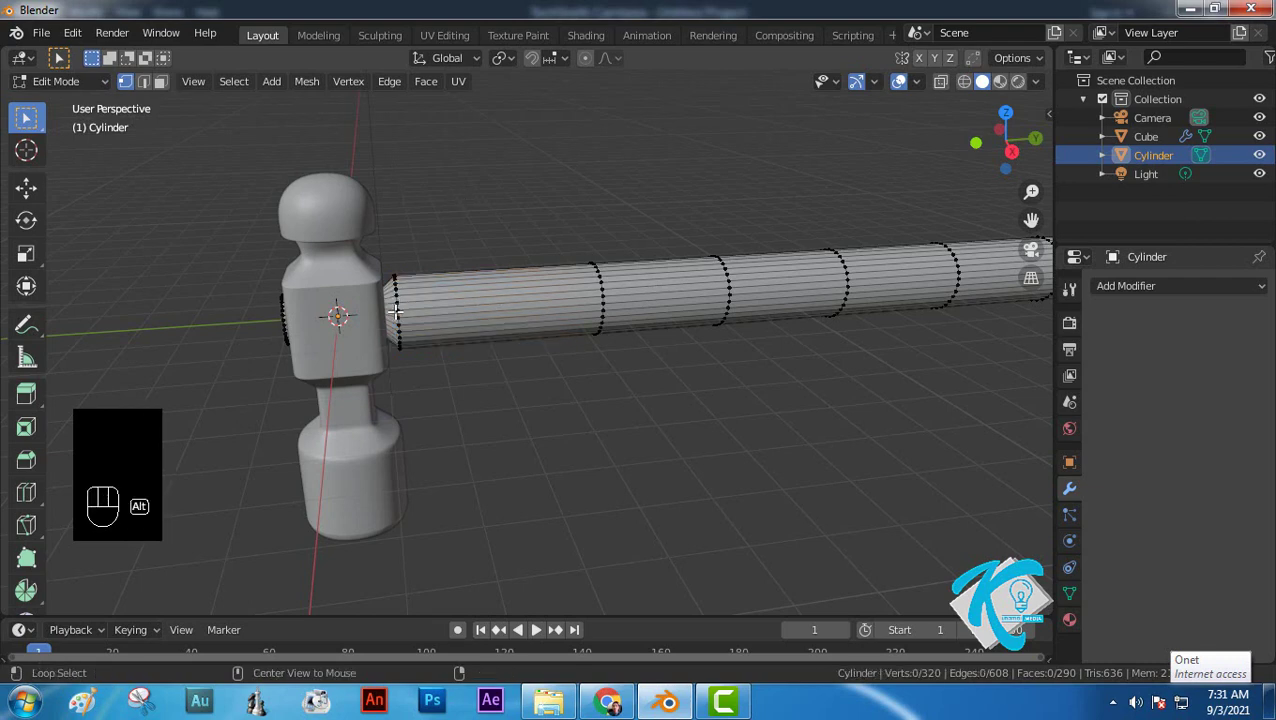
Step: Select the full edge loop just outside the head and scale it uniformly to about 0.663 so the handle narrows there
{"action": "left_click", "coordinate": [396, 312], "text": "alt"}
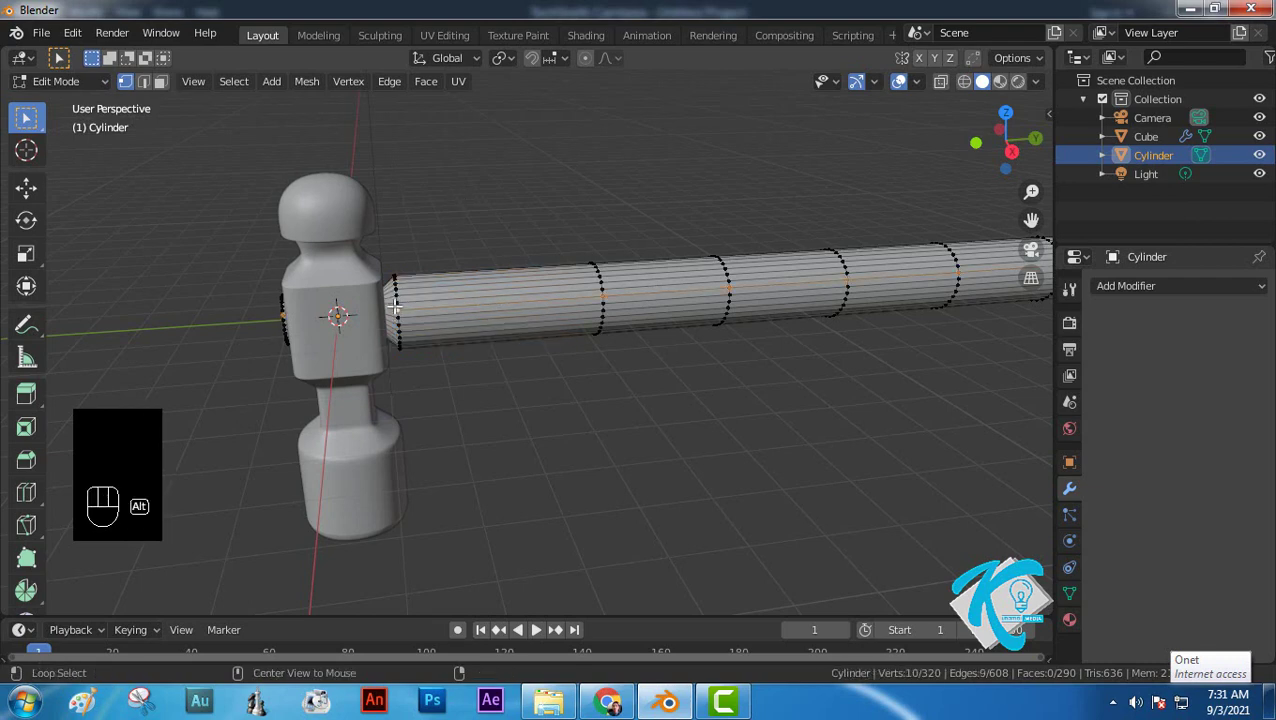
{"action": "left_click", "coordinate": [395, 305], "text": "alt"}
{"action": "middle_click_drag", "start_coordinate": [641, 191], "coordinate": [592, 205]}
{"action": "key", "text": "s"}
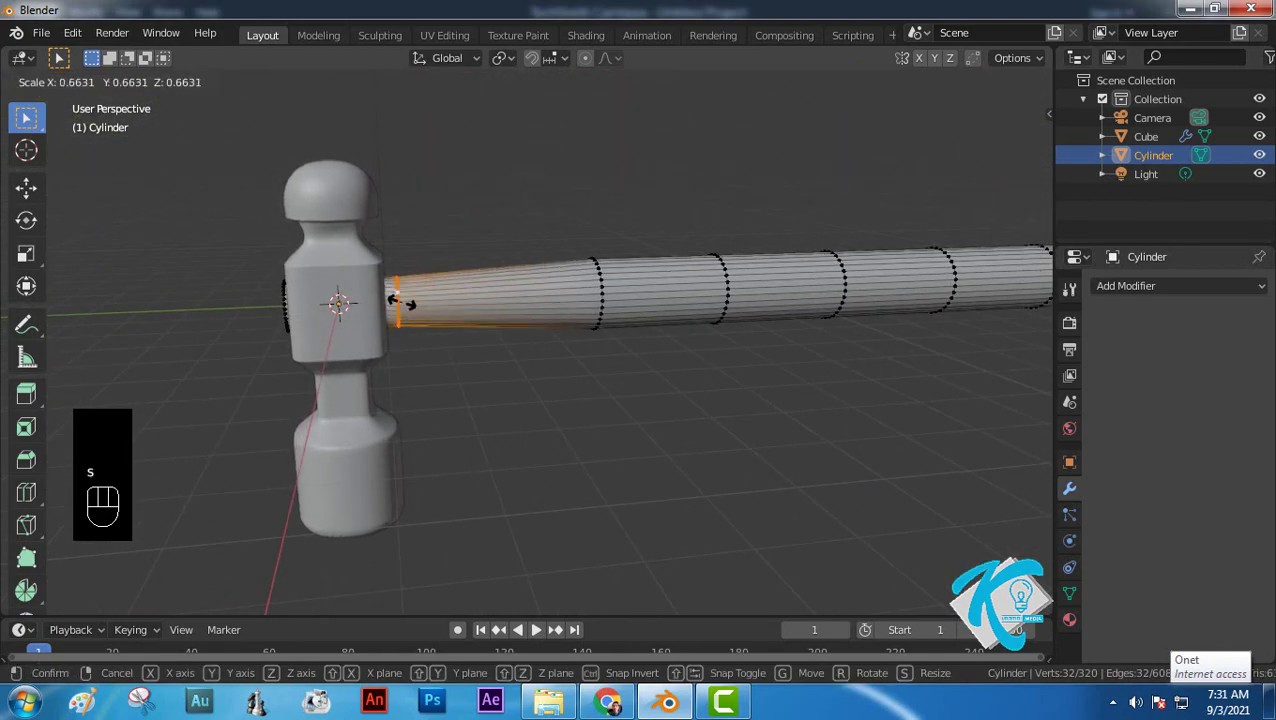
{"action": "left_click", "coordinate": [398, 301]}
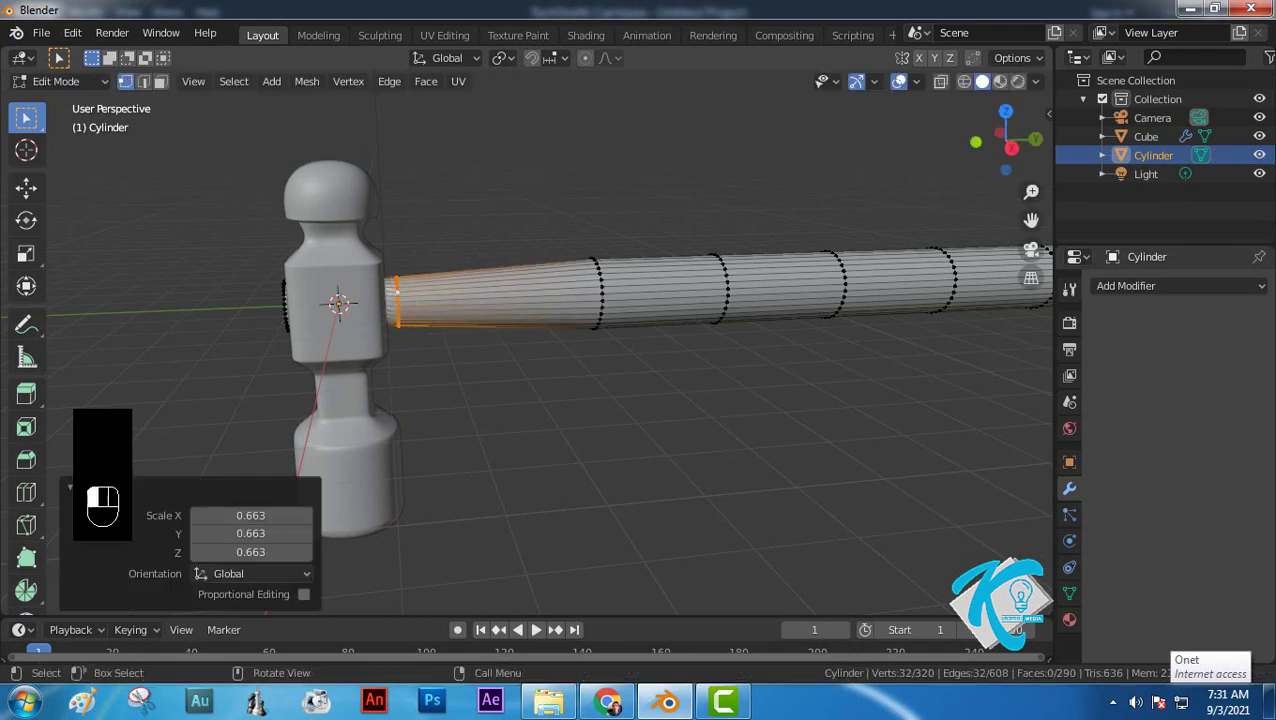
Step: Add one loop cut on the tapered handle segment and slide it toward the head by a factor of about -0.358
{"action": "left_click_drag", "start_coordinate": [563, 226], "coordinate": [612, 355]}
{"action": "left_click", "coordinate": [508, 229]}
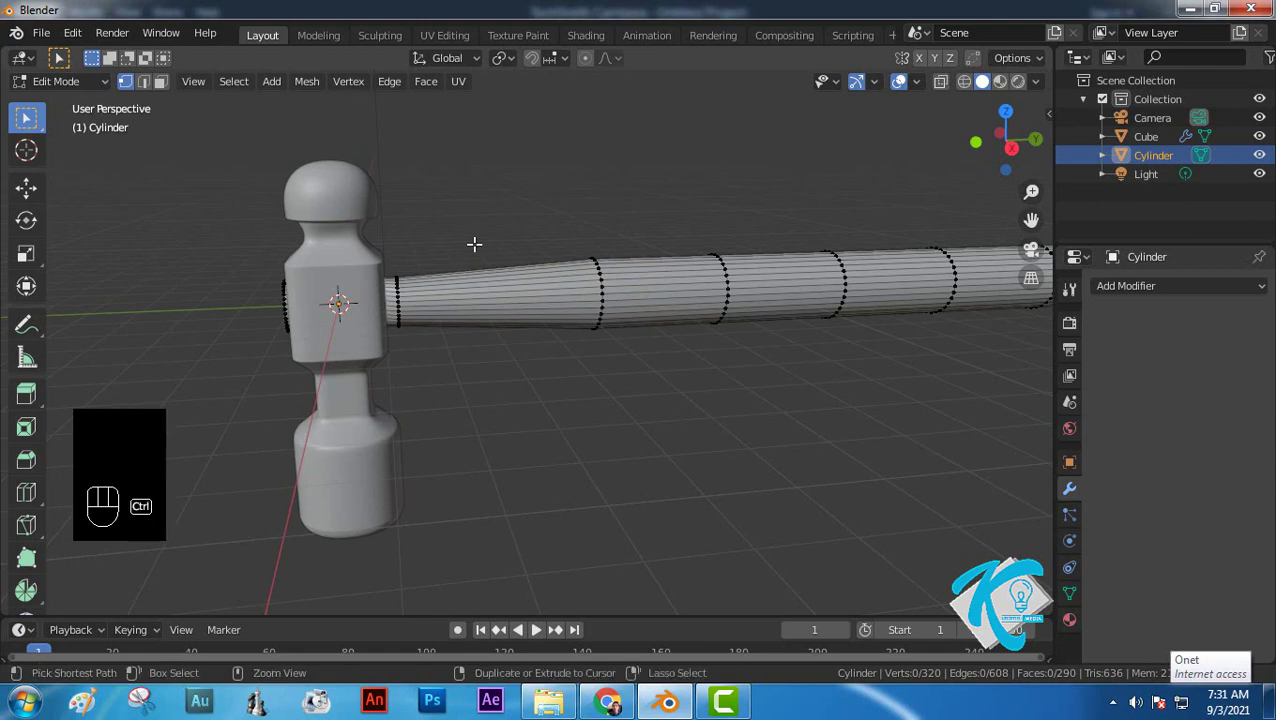
{"action": "key", "text": "ctrl+r"}
{"action": "left_click", "coordinate": [474, 244]}
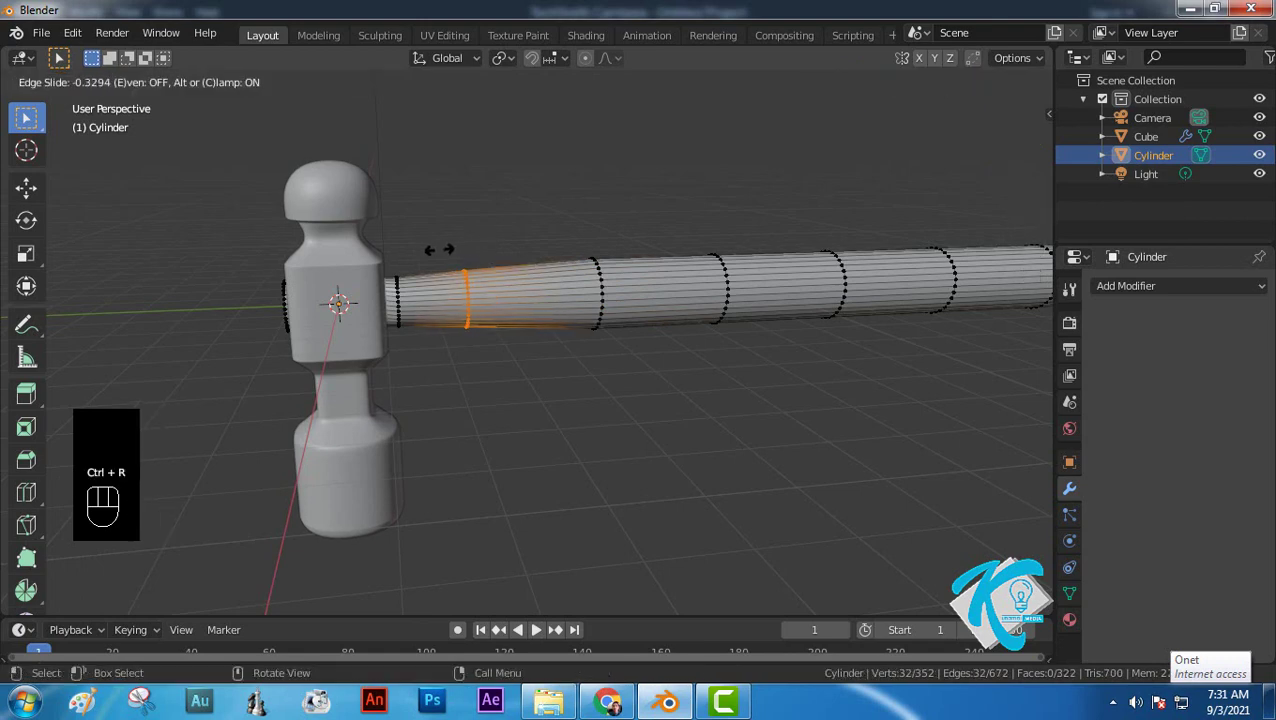
{"action": "left_click", "coordinate": [438, 250]}
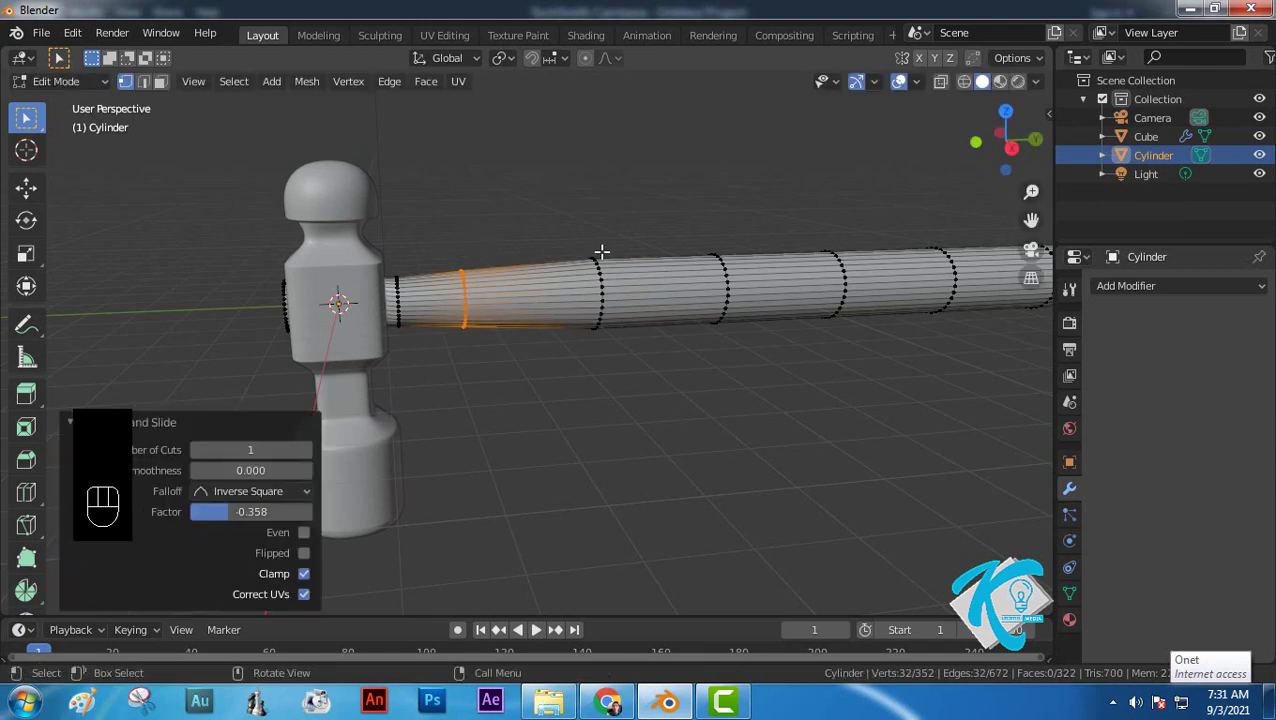
{"action": "left_click_drag", "start_coordinate": [566, 237], "coordinate": [617, 399]}
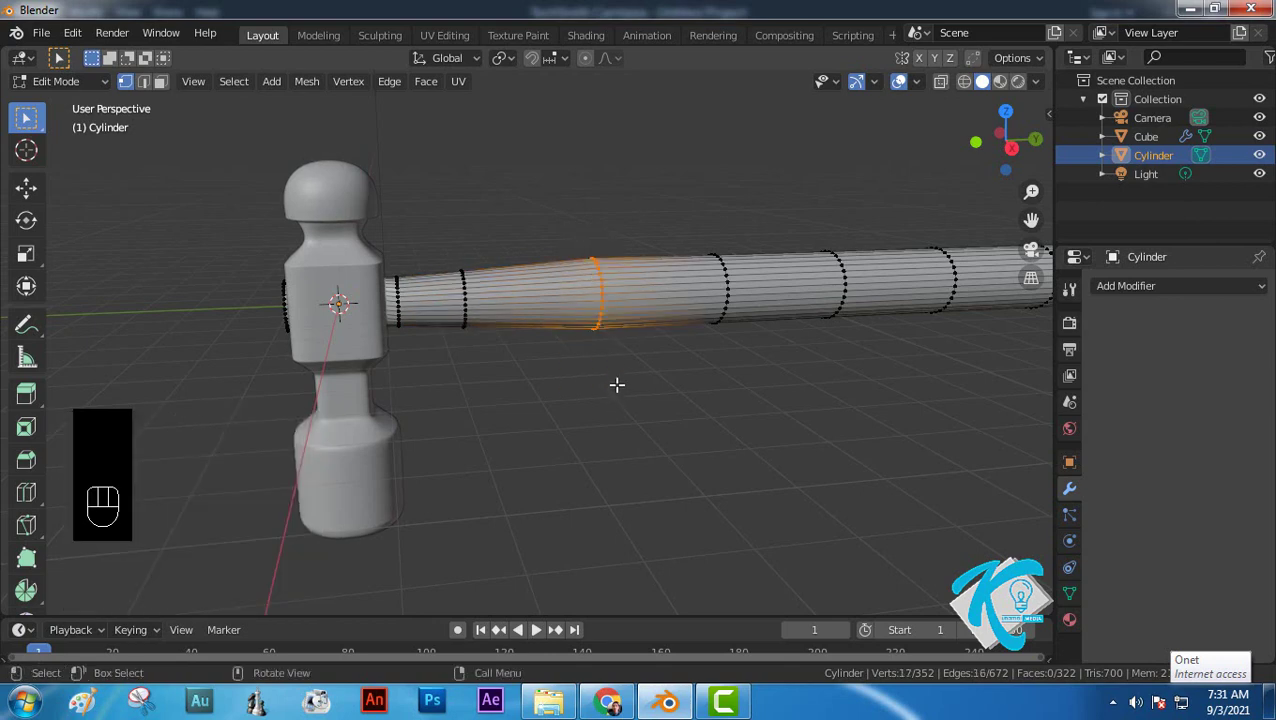
{"action": "key", "text": "s"}
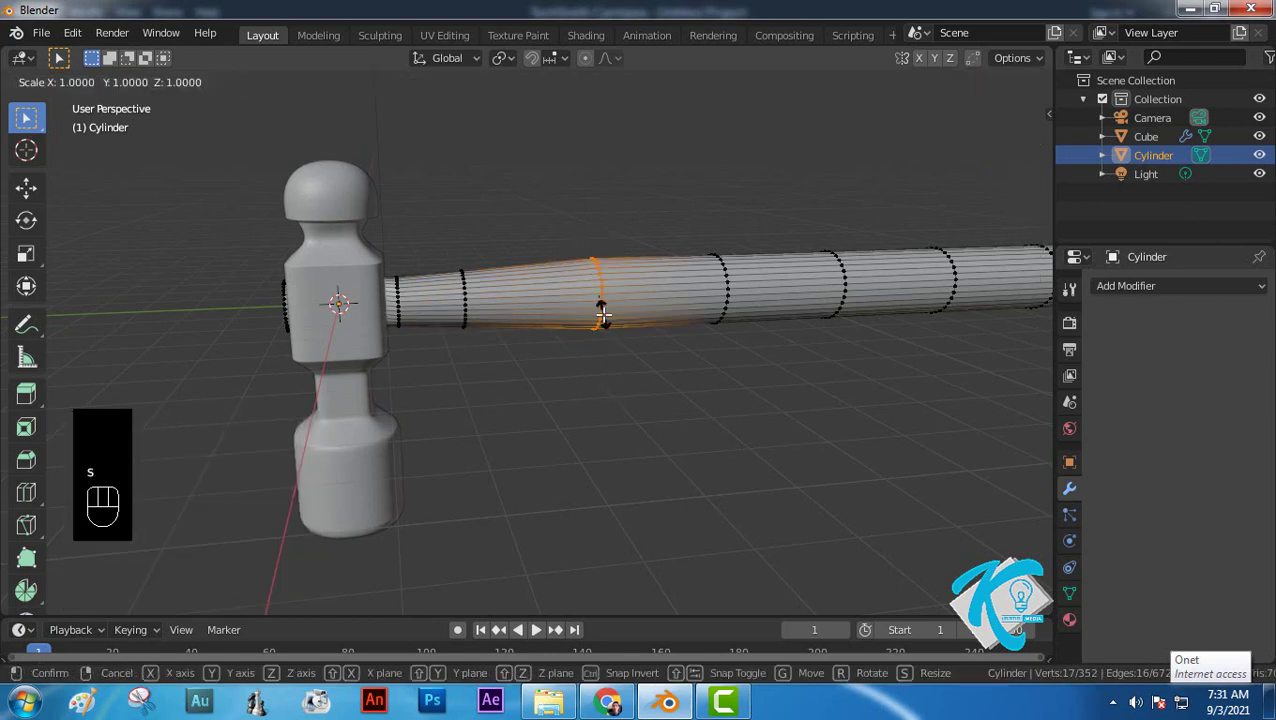
{"action": "left_click", "coordinate": [613, 306]}
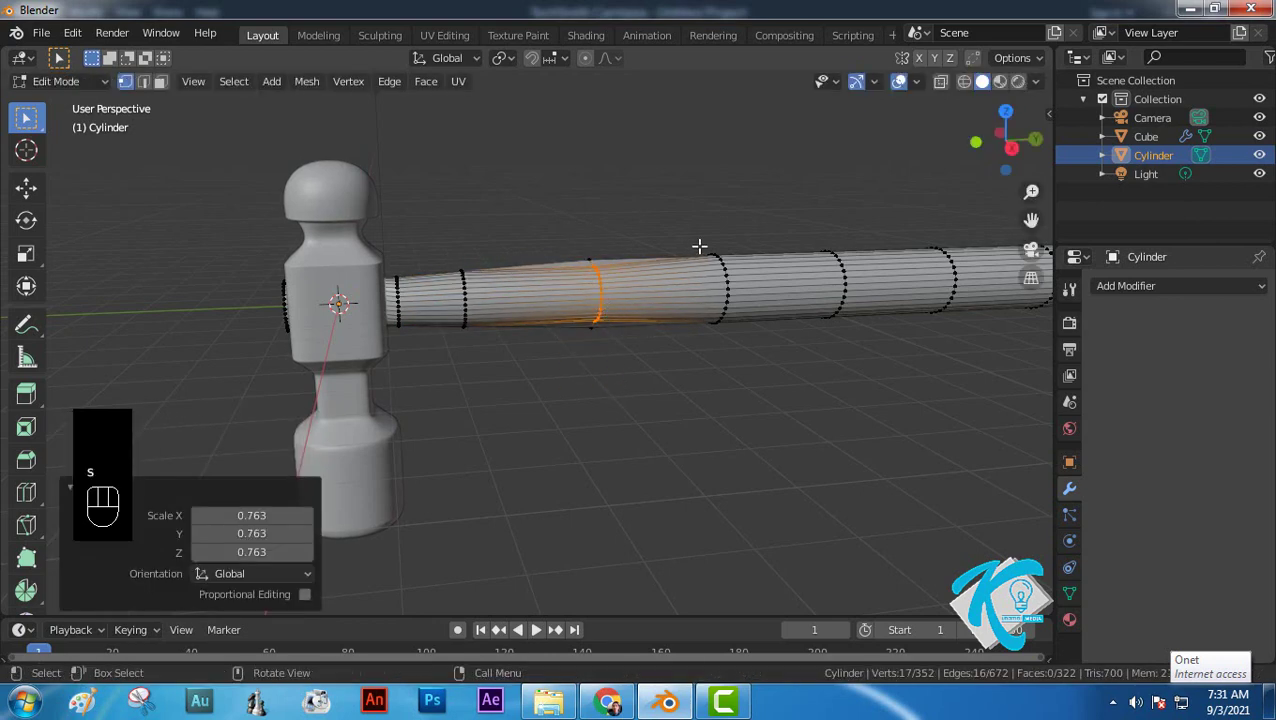
{"action": "key", "text": "ctrl+z"}
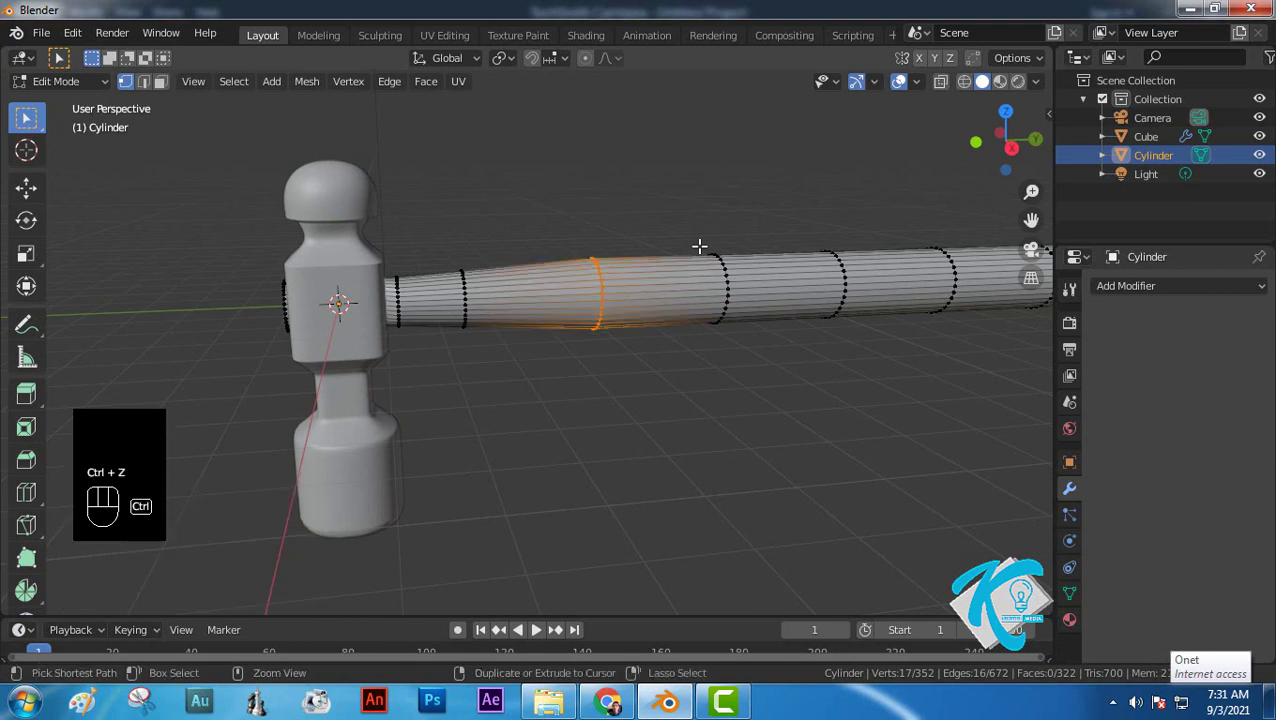
Step: Turn on X-ray display, select the whole loop at the wide end of the taper, and scale it to about 0.592
{"action": "left_click", "coordinate": [940, 82]}
{"action": "left_click_drag", "start_coordinate": [530, 203], "coordinate": [656, 356]}
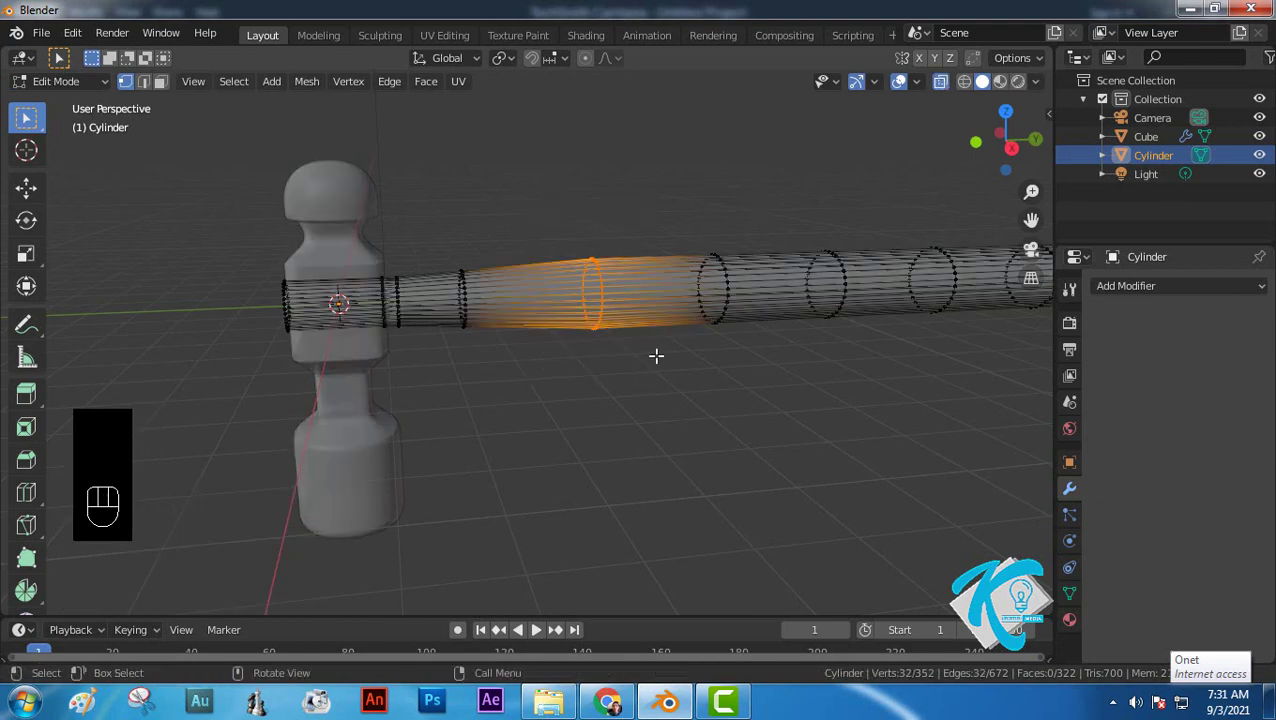
{"action": "key", "text": "s"}
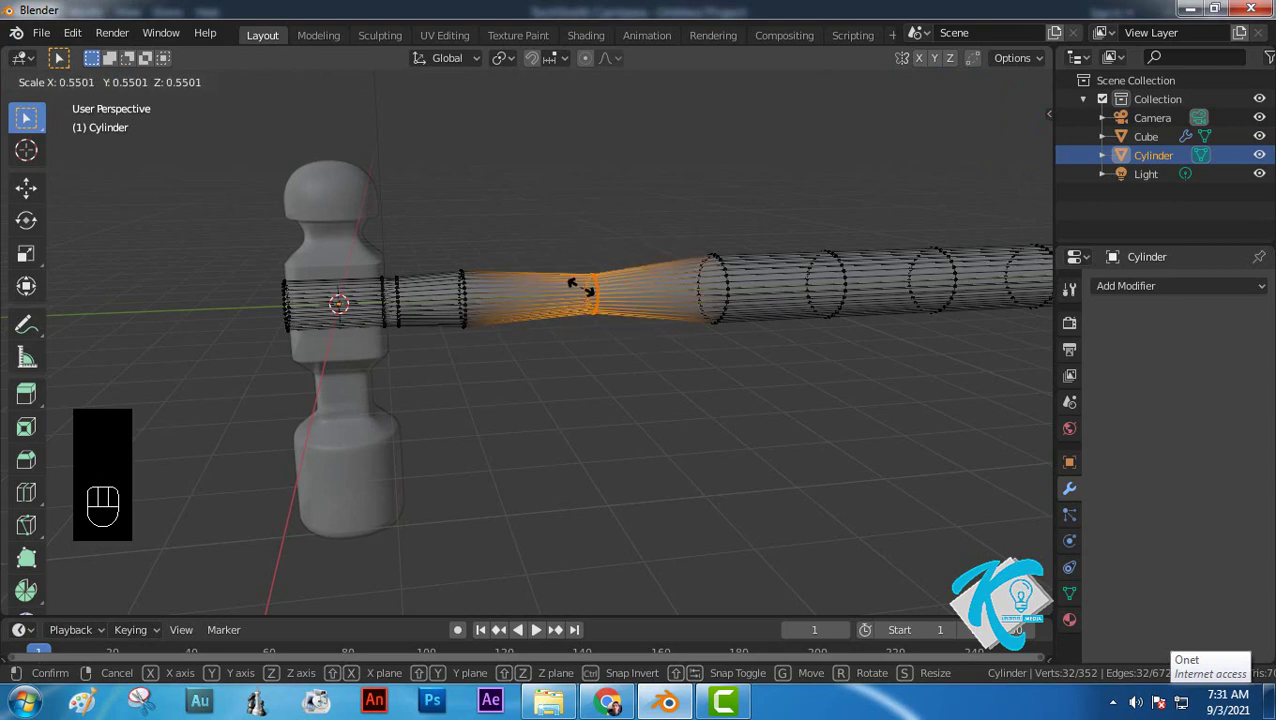
{"action": "left_click", "coordinate": [582, 287]}
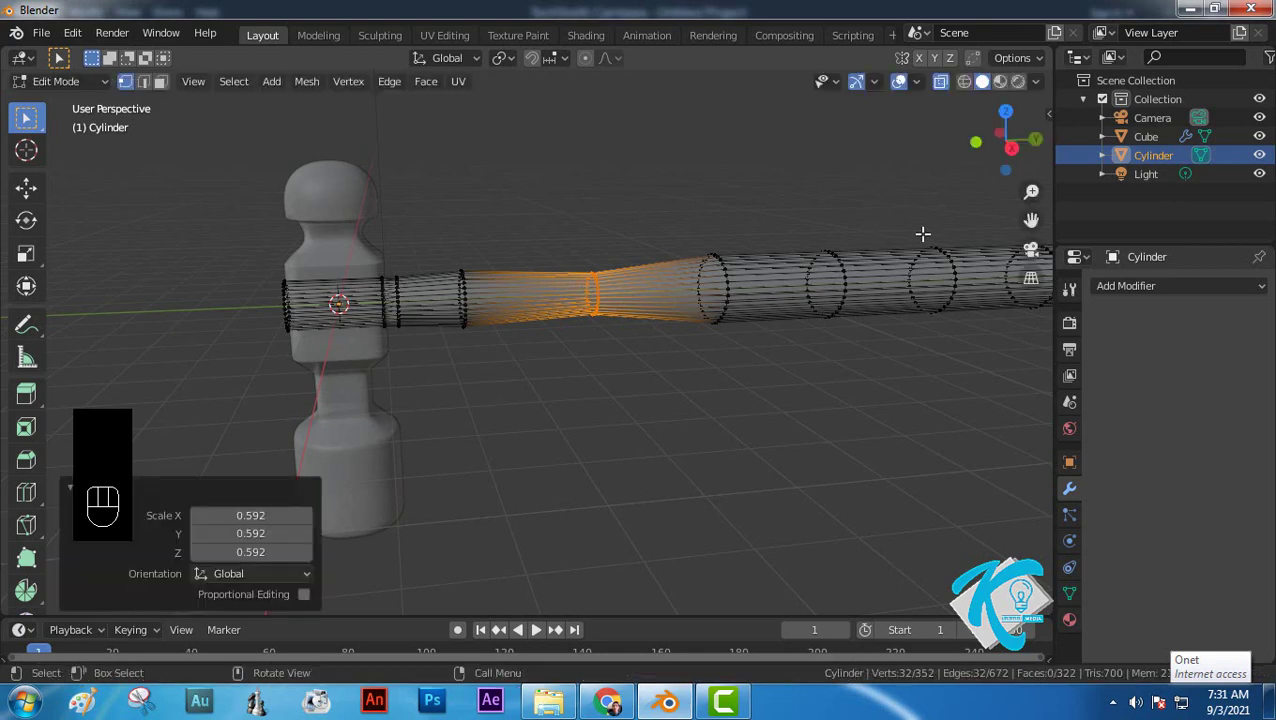
Step: Select the two neighbouring loops just before the pair at the handle's far end and scale them to about 0.833
{"action": "scroll", "coordinate": [882, 241], "scroll_direction": "down", "scroll_amount": 1}
{"action": "middle_click_drag", "start_coordinate": [869, 248], "coordinate": [711, 248], "text": "shift"}
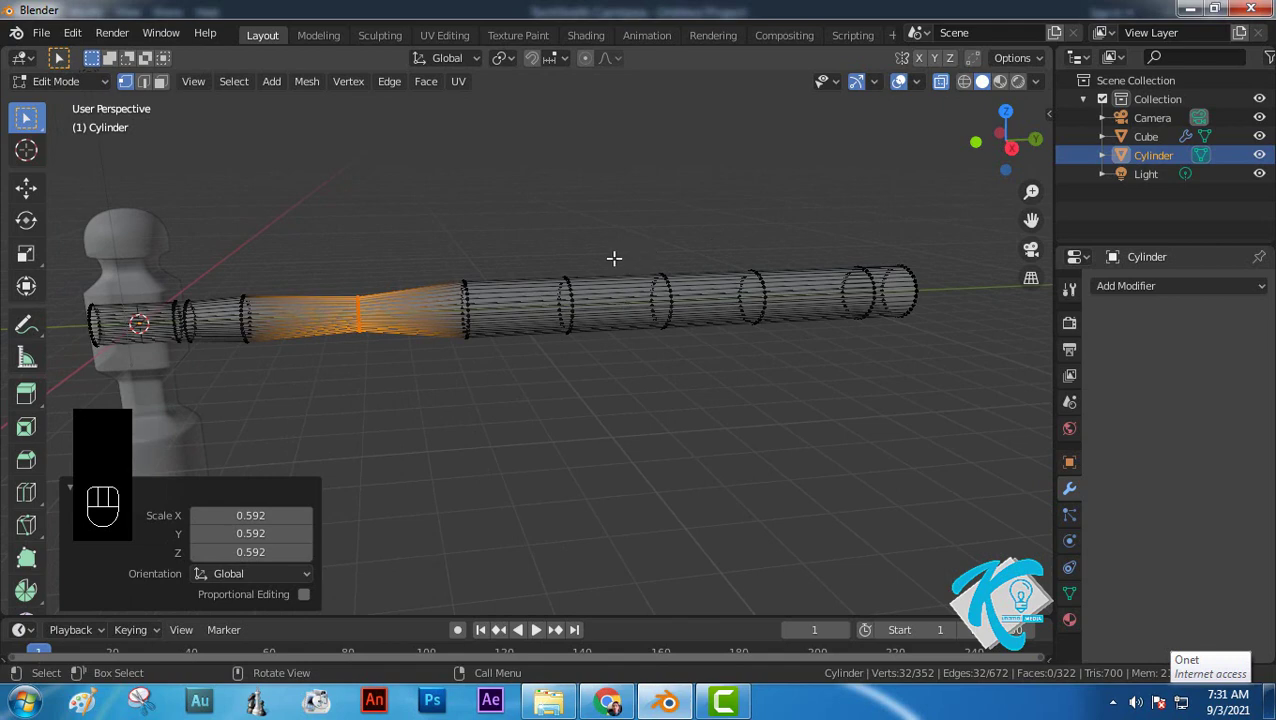
{"action": "left_click_drag", "start_coordinate": [630, 250], "coordinate": [786, 380]}
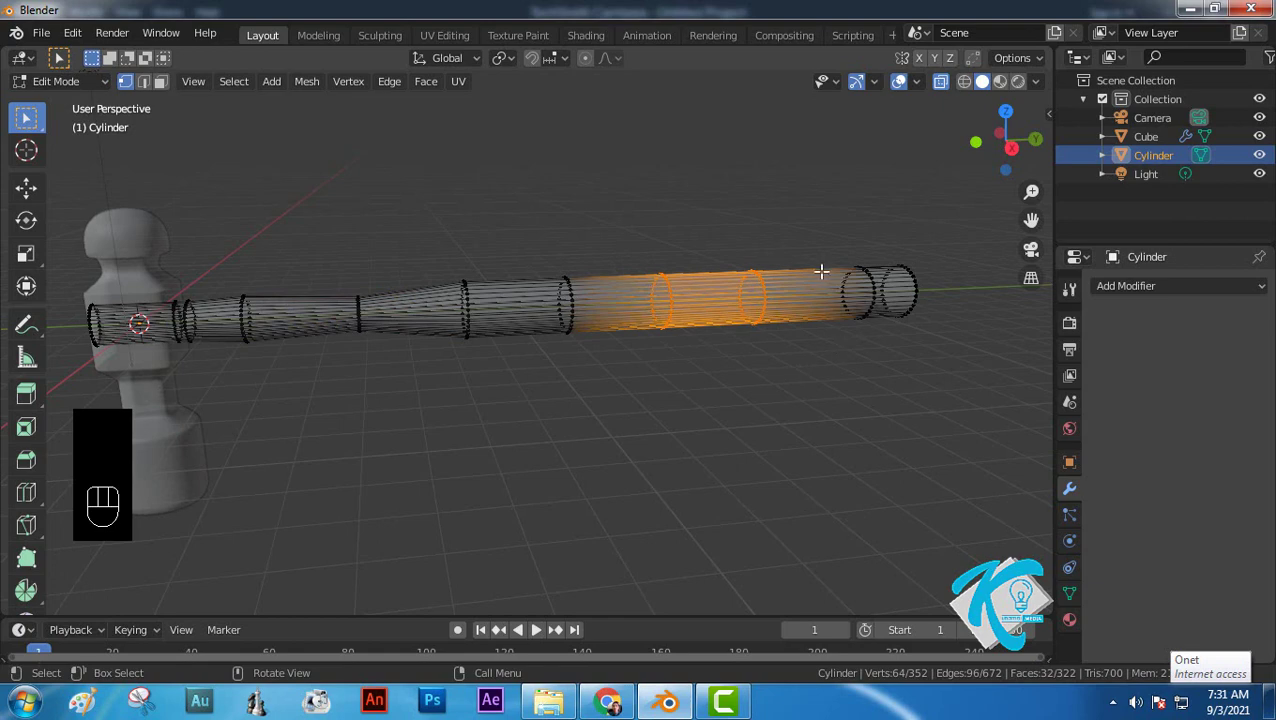
{"action": "key", "text": "s"}
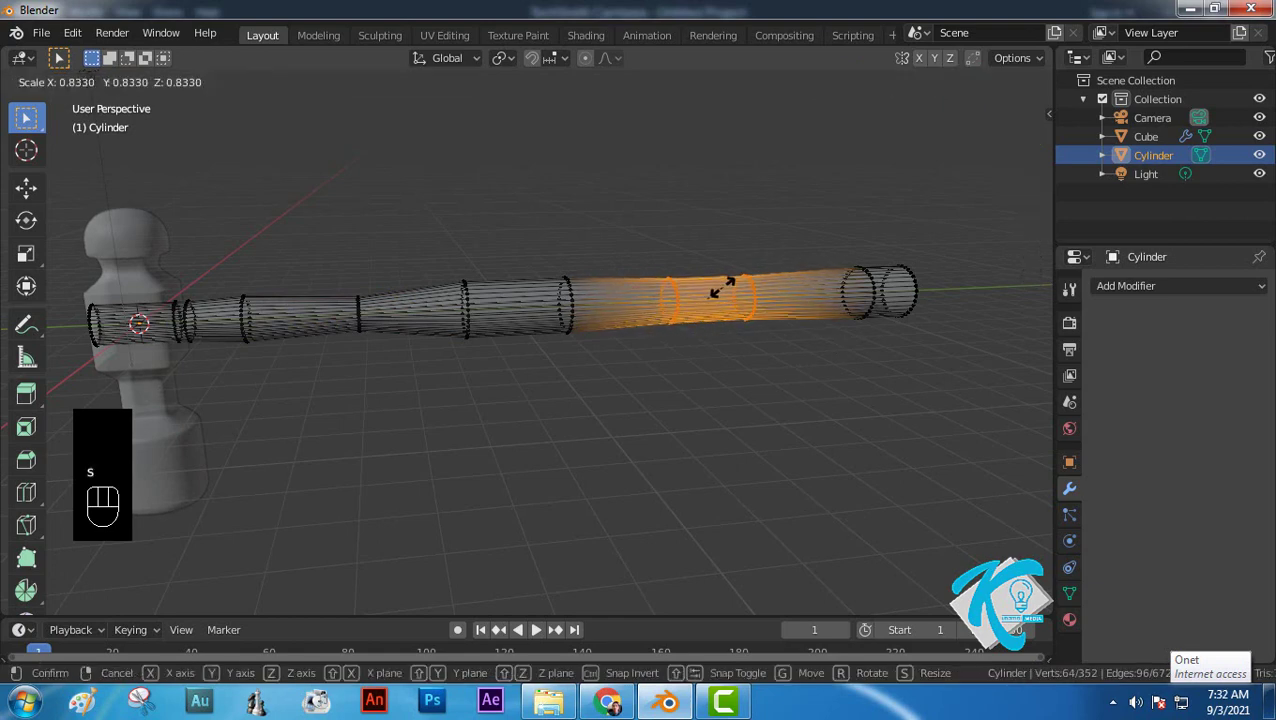
{"action": "left_click", "coordinate": [722, 288]}
{"action": "middle_click_drag", "start_coordinate": [869, 256], "coordinate": [821, 269]}
{"action": "mouse_move", "coordinate": [963, 316]}
{"action": "middle_mouse_down"}
{"action": "mouse_move", "coordinate": [906, 299]}
{"action": "mouse_move", "coordinate": [943, 308]}
{"action": "middle_mouse_up"}
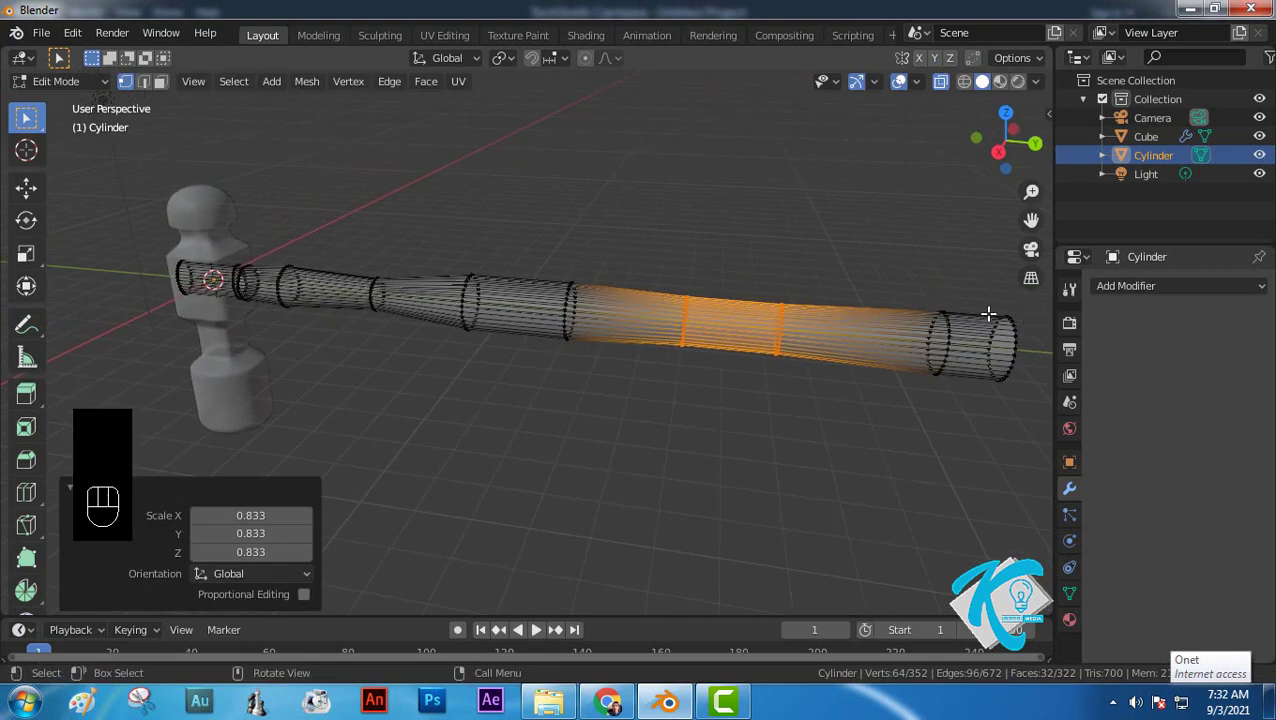
Step: Select the whole loop just before the handle's far end and slide it toward the head by a factor of about 0.269
{"action": "left_click_drag", "start_coordinate": [921, 300], "coordinate": [964, 412]}
{"action": "key", "text": "g"}
{"action": "key", "text": "g"}
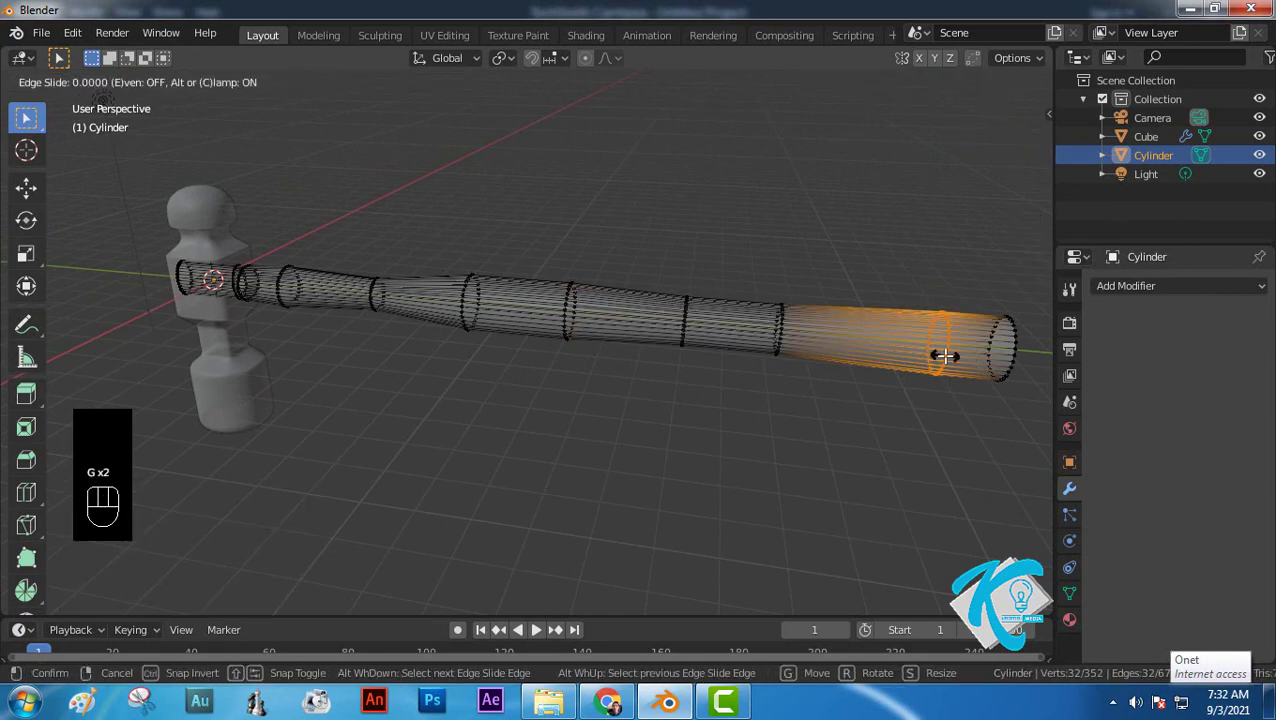
{"action": "left_click", "coordinate": [917, 350]}
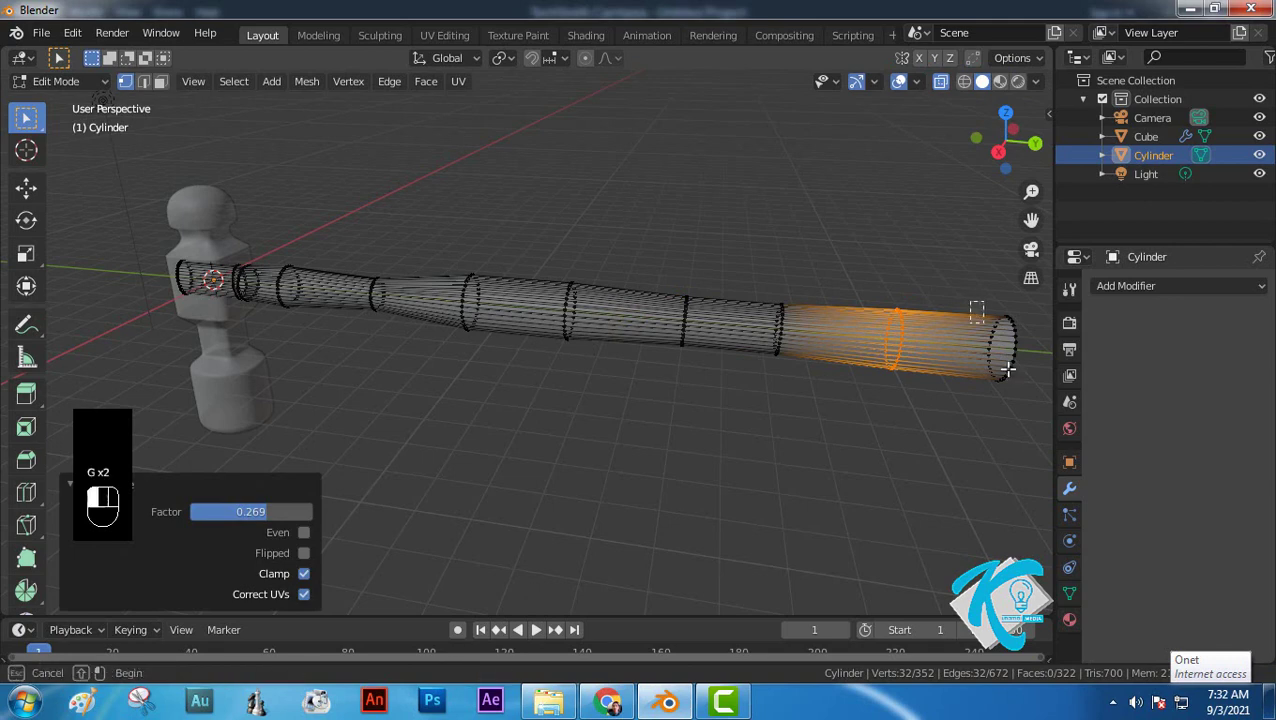
Step: Select the loop at the handle's far end, scale it uniformly to about 1.29, and turn off X-ray display
{"action": "left_click_drag", "start_coordinate": [966, 298], "coordinate": [1030, 404]}
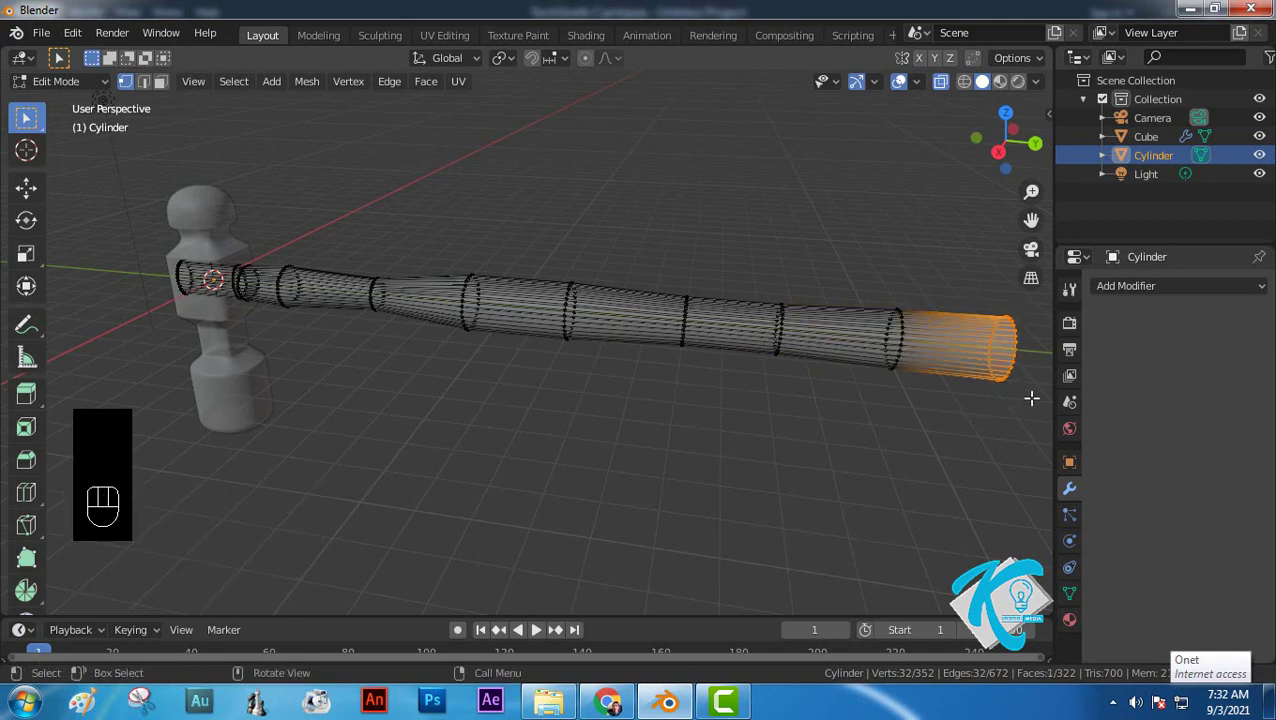
{"action": "key", "text": "s"}
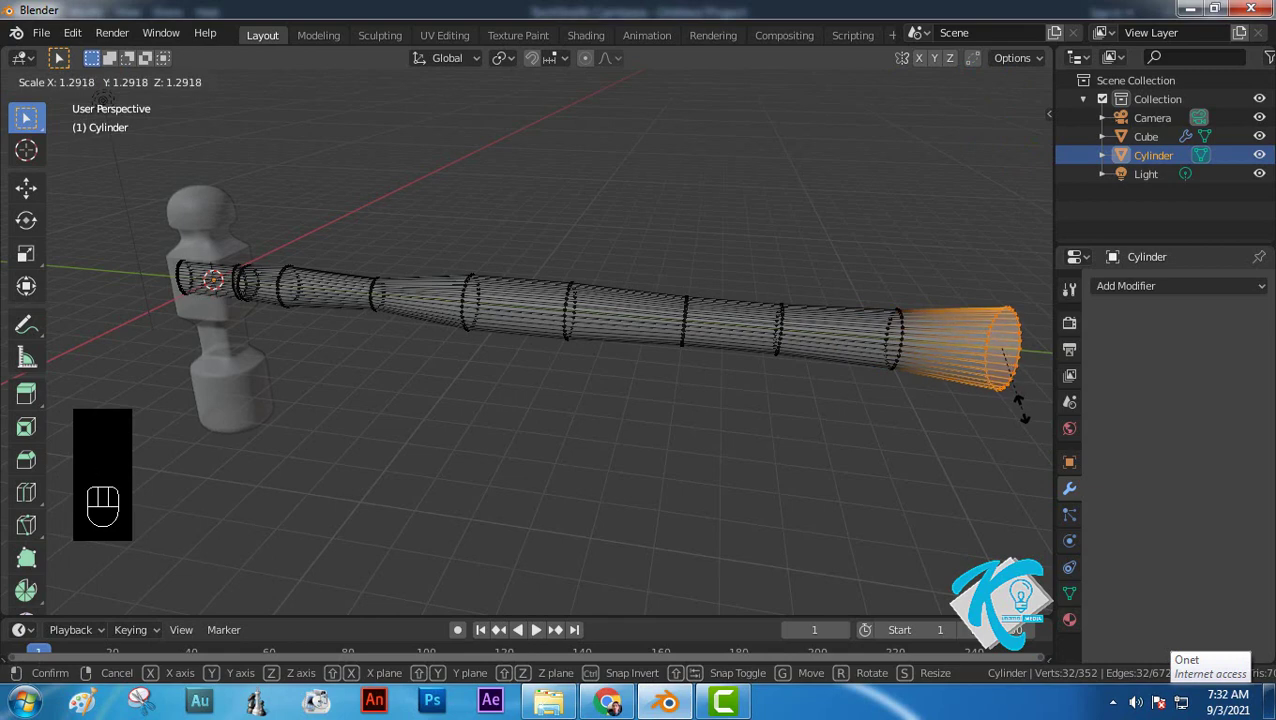
{"action": "left_click", "coordinate": [1020, 410]}
{"action": "left_click", "coordinate": [775, 245]}
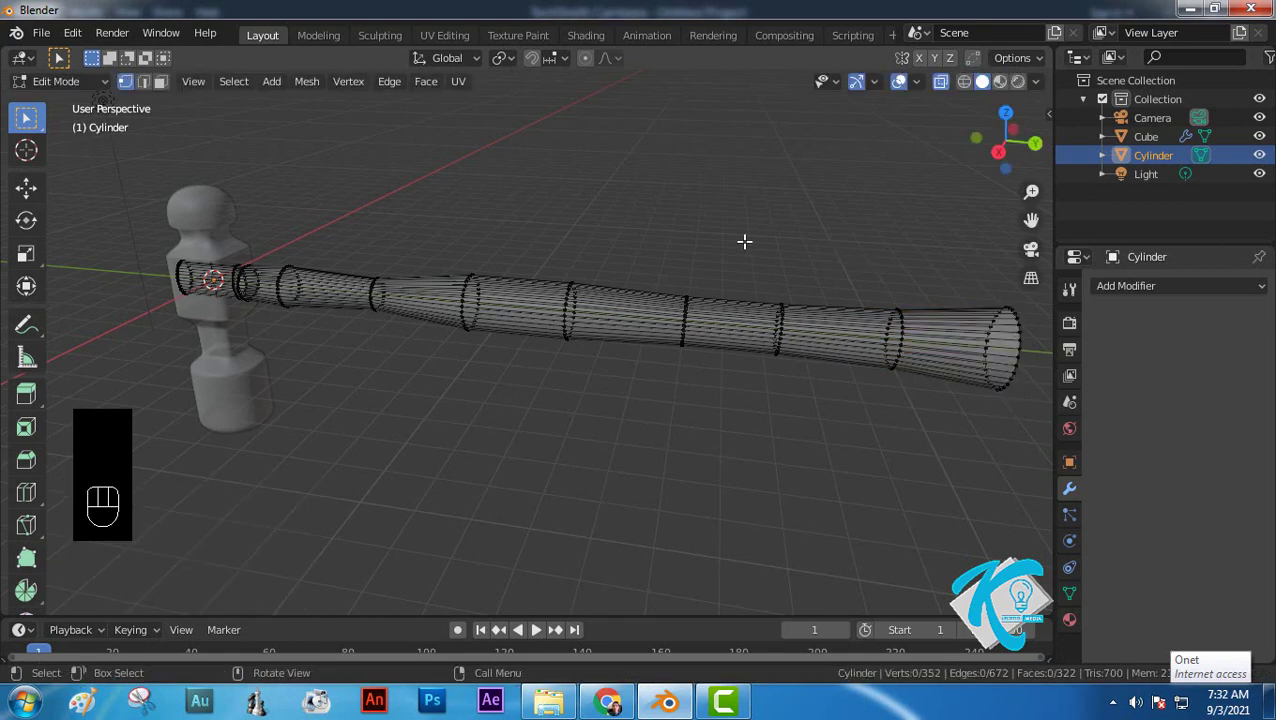
{"action": "left_click", "coordinate": [940, 82]}
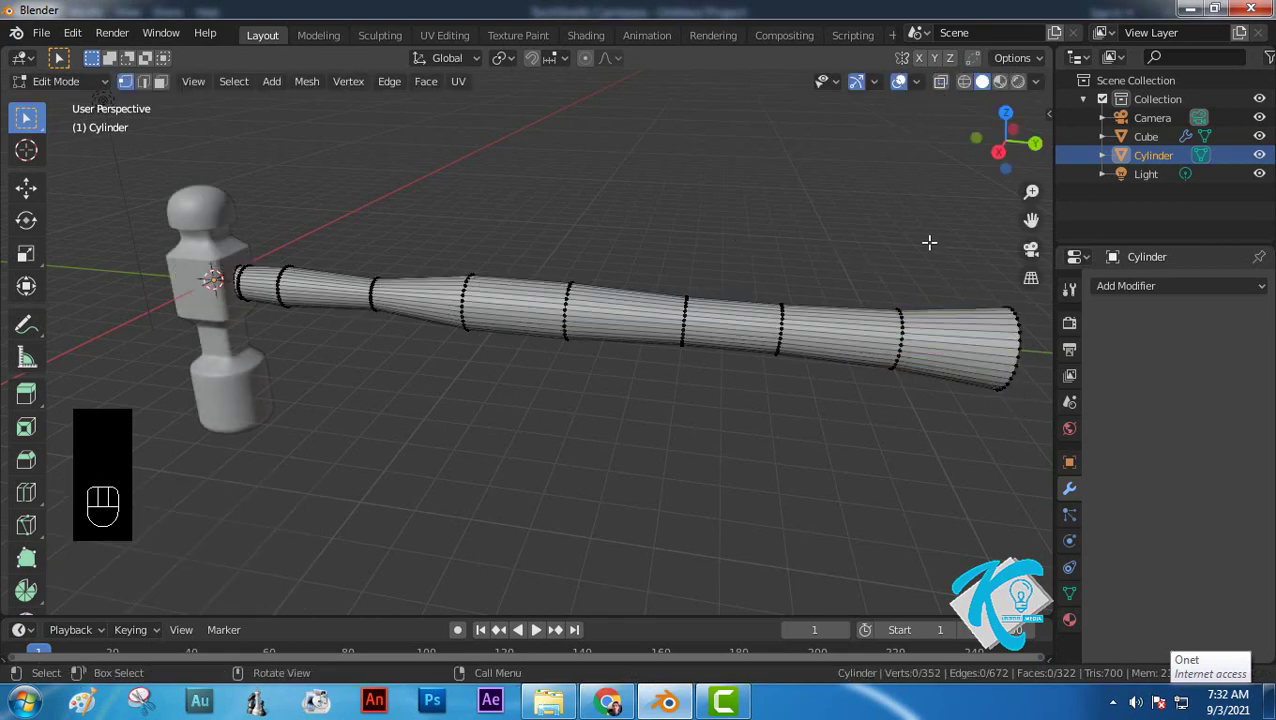
Step: With X-ray display on, select all handle loops outside the head, scale them along X to about 0.80, and restore solid display
{"action": "middle_click_drag", "start_coordinate": [929, 242], "coordinate": [1015, 199]}
{"action": "left_click_drag", "start_coordinate": [172, 261], "coordinate": [937, 390]}
{"action": "left_click", "coordinate": [941, 83]}
{"action": "left_click", "coordinate": [424, 239]}
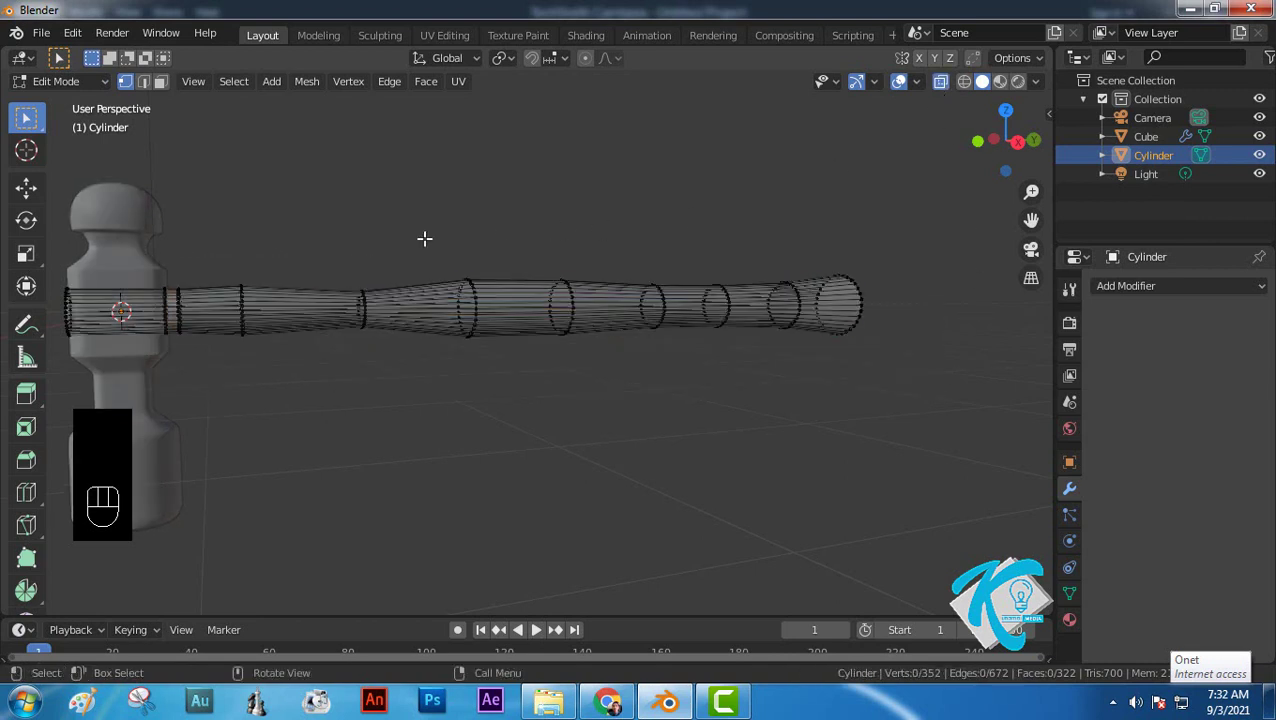
{"action": "left_click_drag", "start_coordinate": [172, 264], "coordinate": [878, 378]}
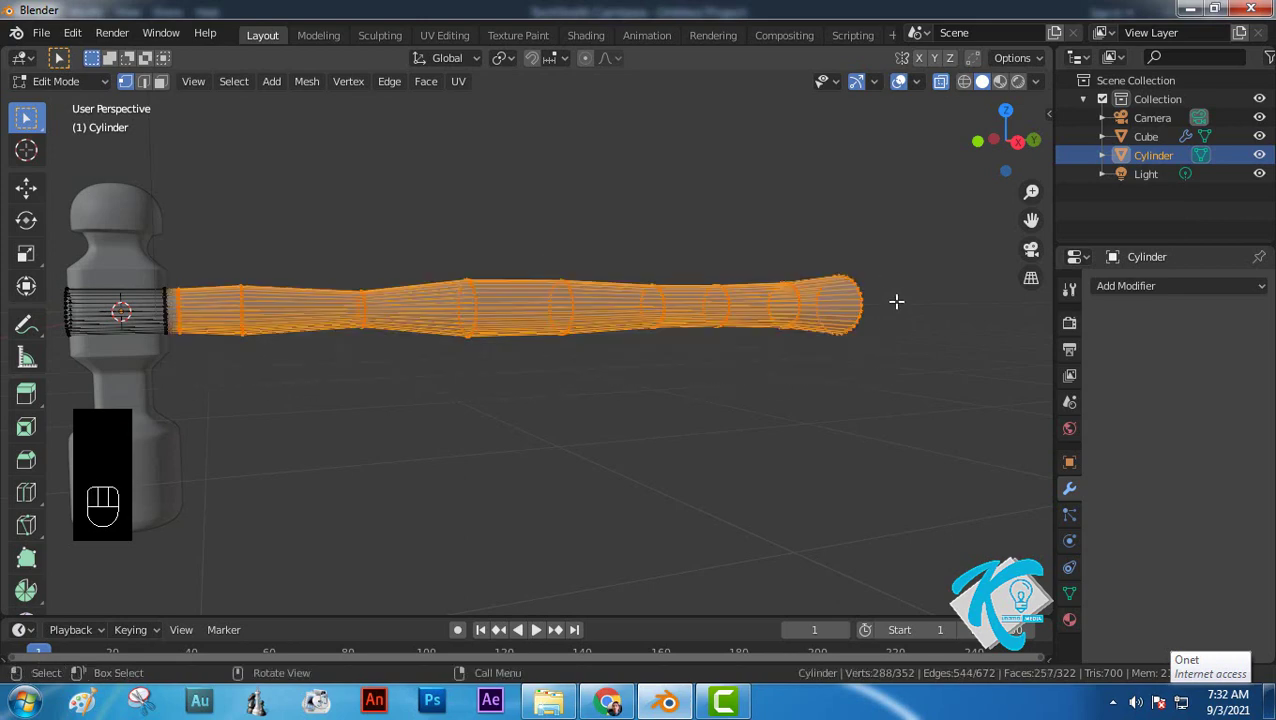
{"action": "middle_click_drag", "start_coordinate": [894, 299], "coordinate": [657, 372]}
{"action": "key", "text": "s"}
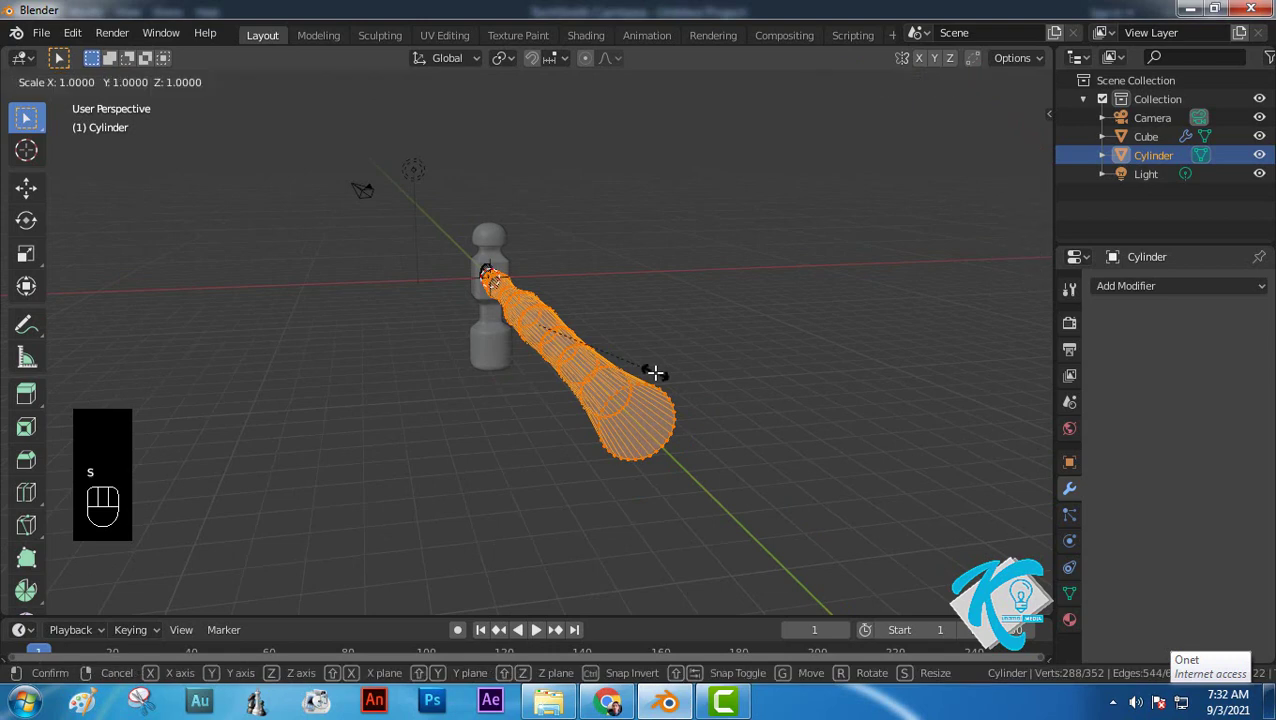
{"action": "key", "text": "x"}
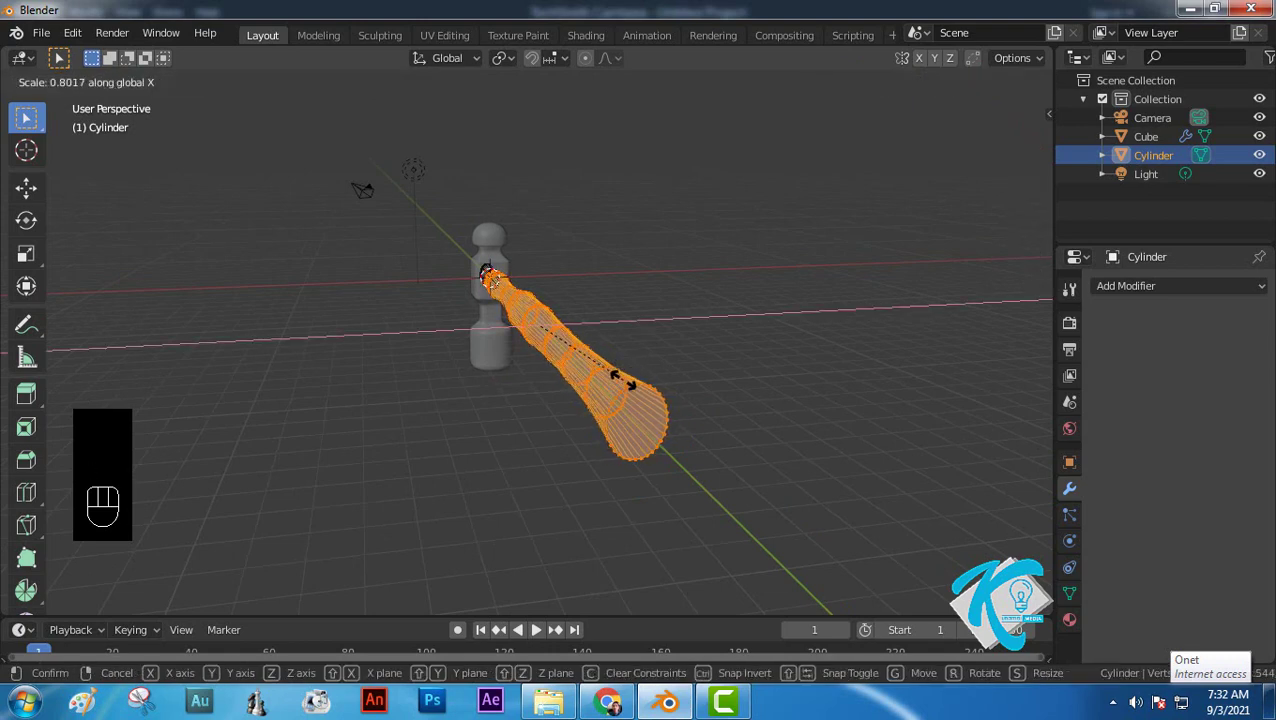
{"action": "left_click", "coordinate": [621, 377]}
{"action": "left_click", "coordinate": [750, 336]}
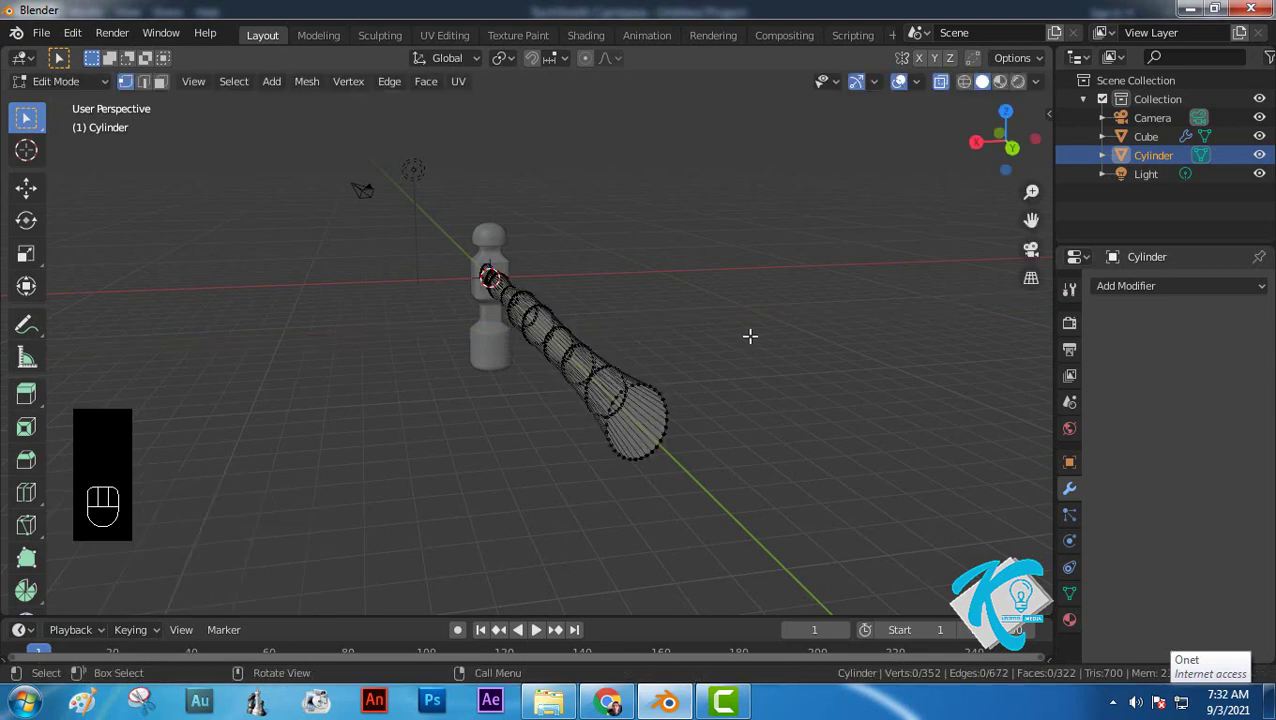
{"action": "left_click", "coordinate": [940, 82]}
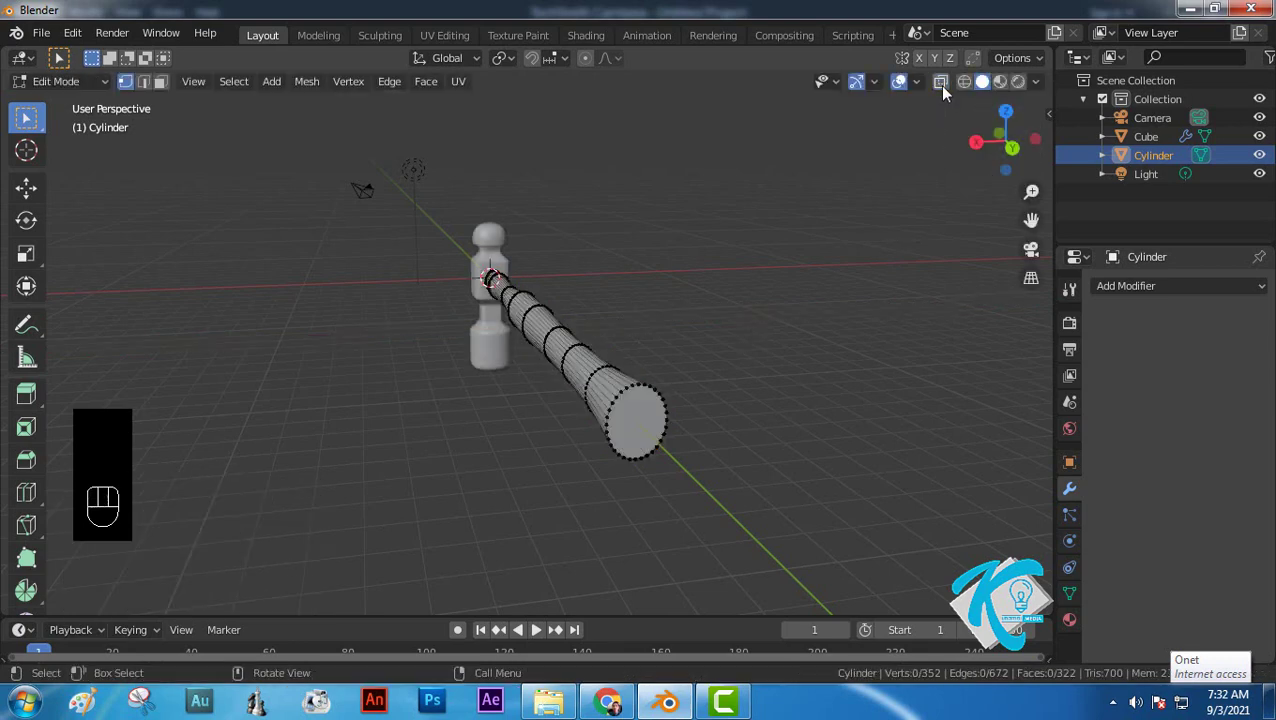
Step: Return to Object Mode and add a Subdivision Surface modifier to the handle
{"action": "middle_click_drag", "start_coordinate": [681, 347], "coordinate": [879, 306], "text": "alt"}
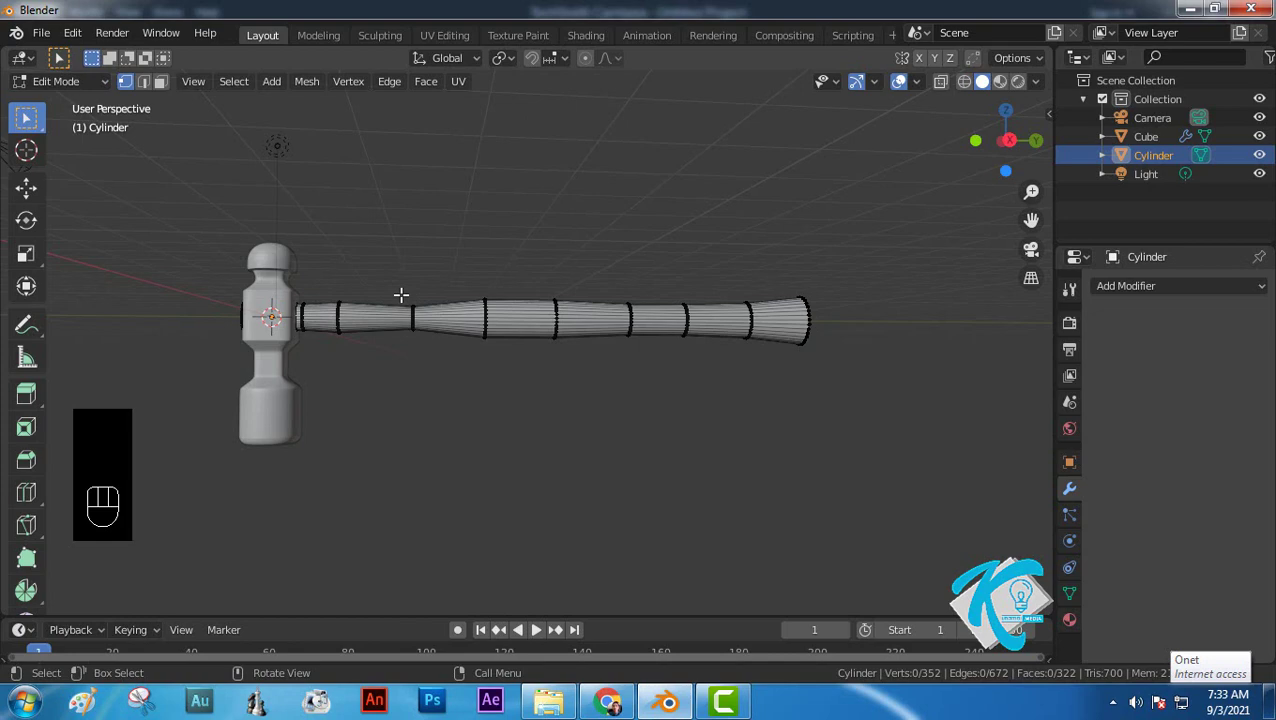
{"action": "left_click", "coordinate": [92, 83]}
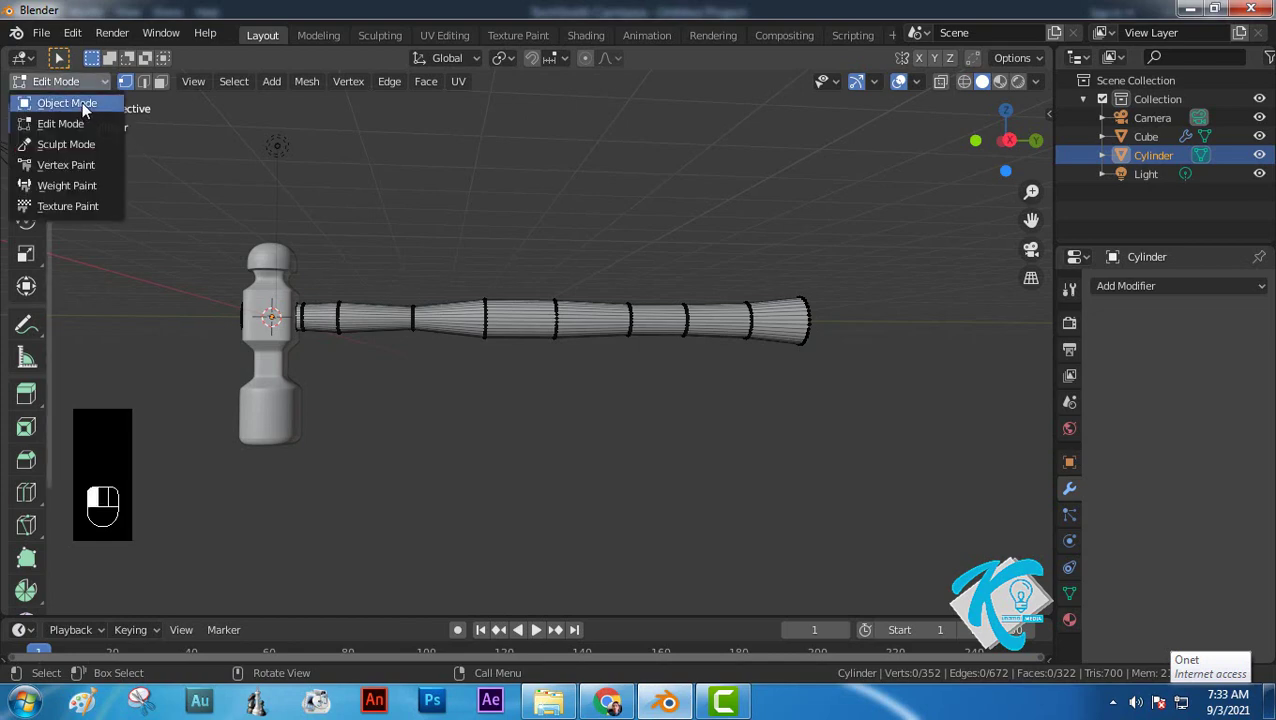
{"action": "left_click", "coordinate": [83, 106]}
{"action": "left_click", "coordinate": [605, 225]}
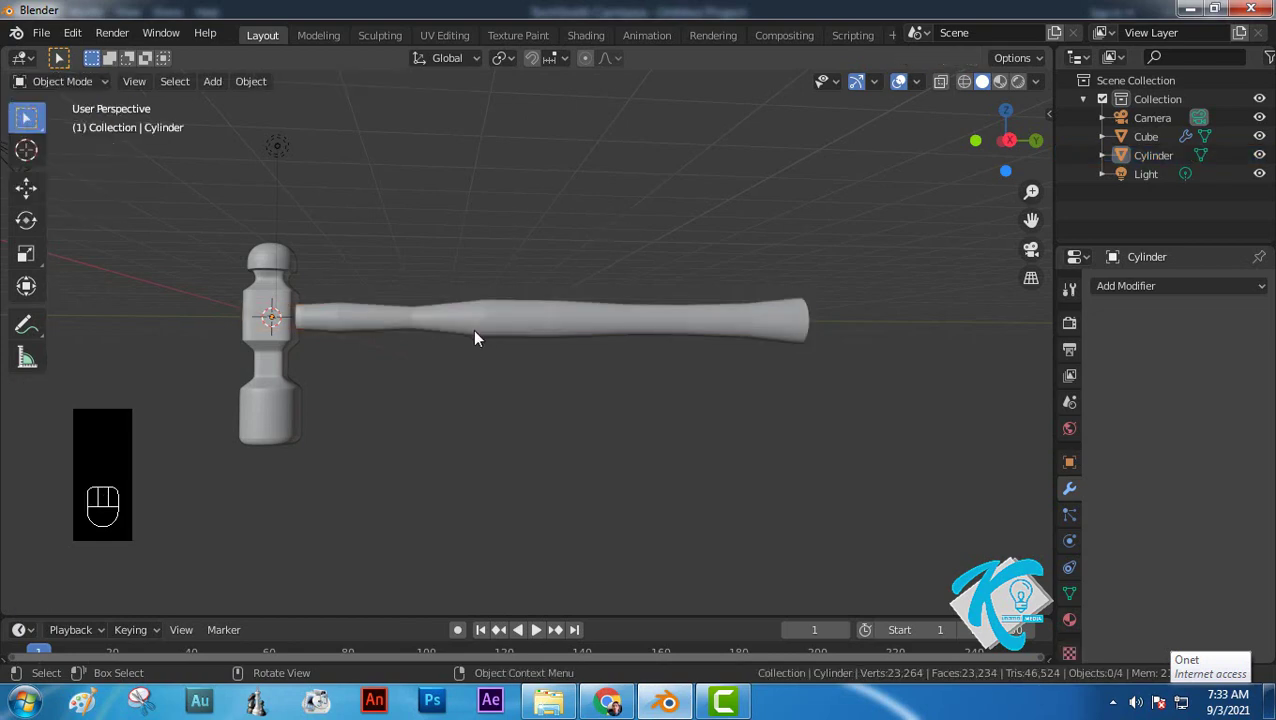
{"action": "scroll", "coordinate": [473, 329], "scroll_direction": "up", "scroll_amount": 5}
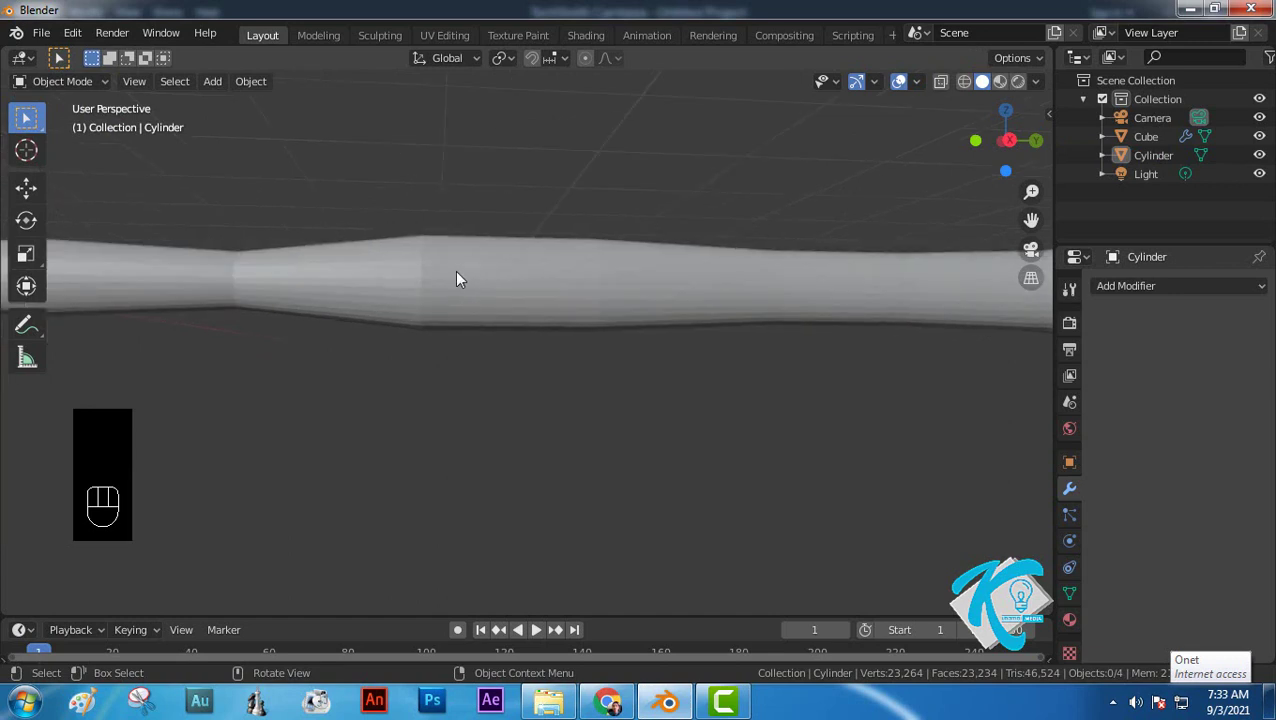
{"action": "scroll", "coordinate": [480, 275], "scroll_direction": "up", "scroll_amount": 1}
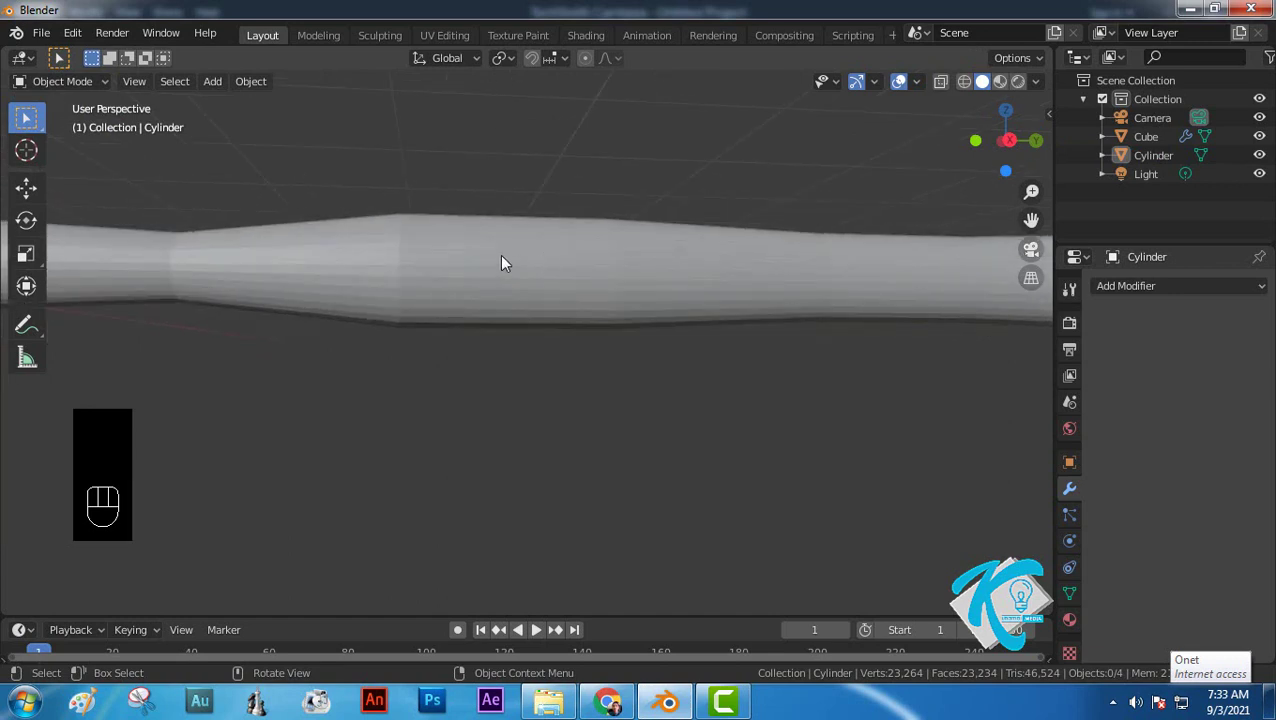
{"action": "left_click", "coordinate": [1196, 281]}
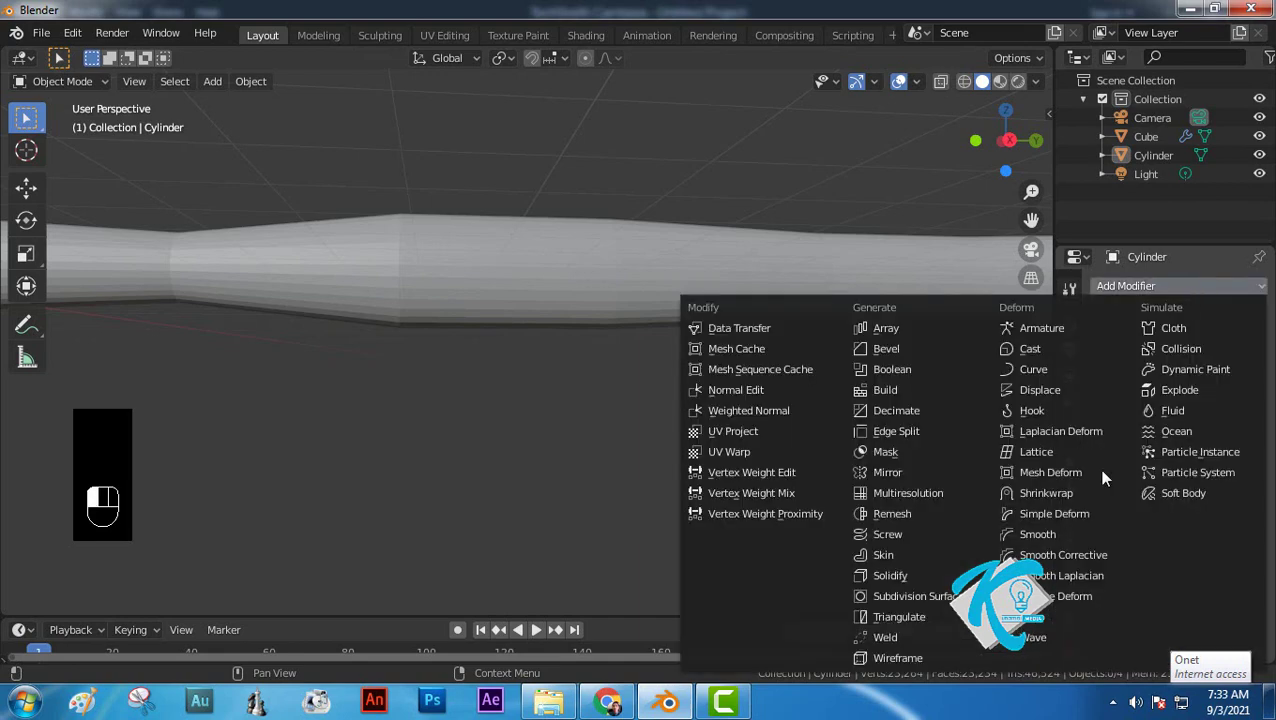
{"action": "left_click", "coordinate": [930, 597]}
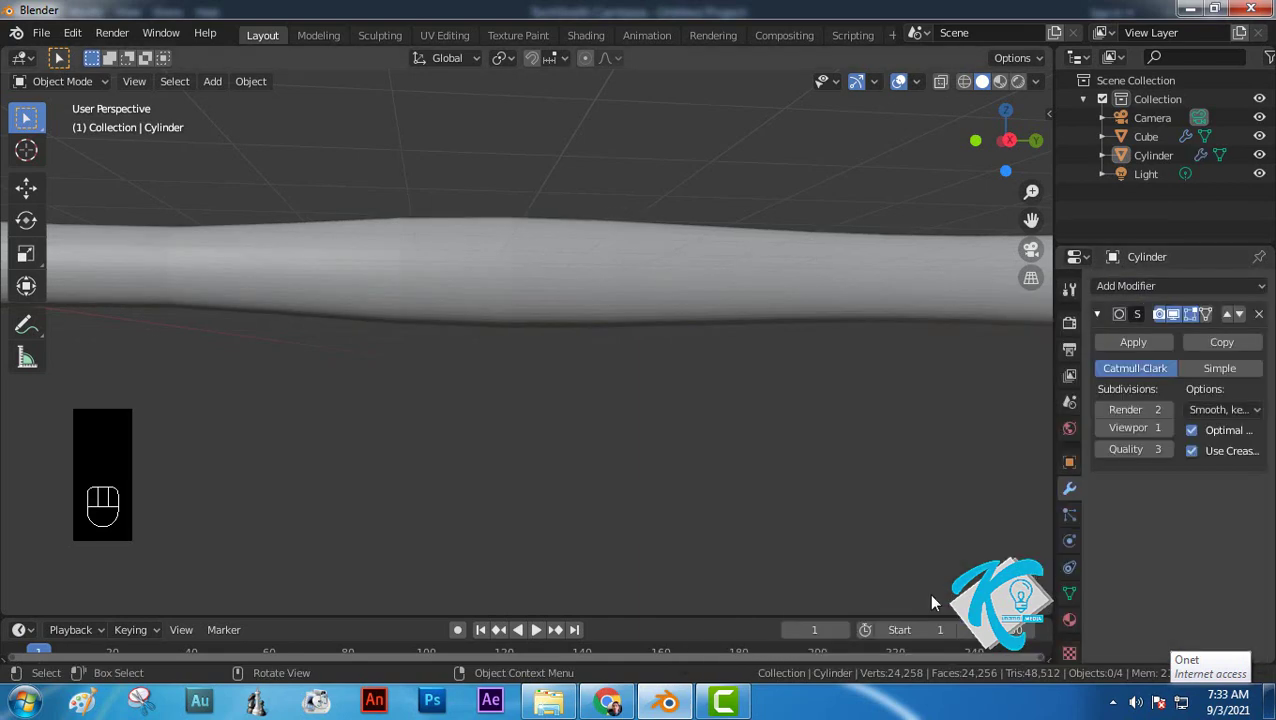
Step: Set the handle's subdivision levels to 3 for render and 2 for the viewport
{"action": "scroll", "coordinate": [819, 330], "scroll_direction": "down", "scroll_amount": 4}
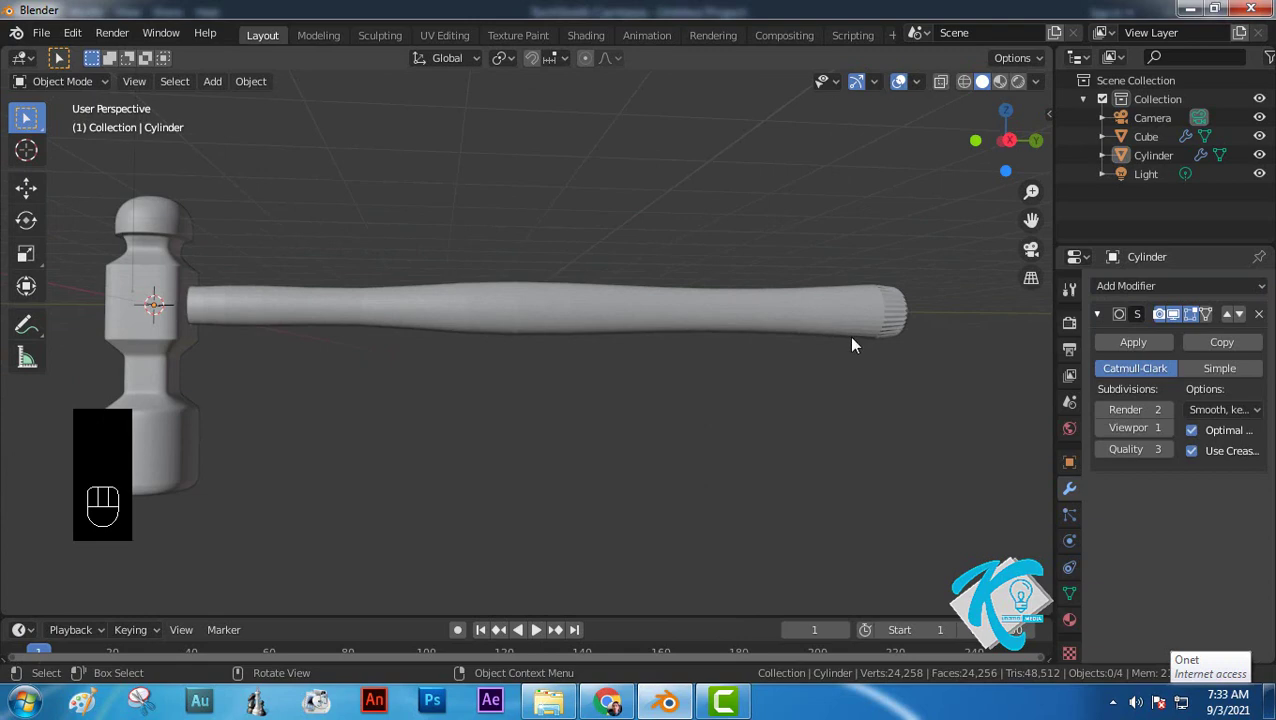
{"action": "scroll", "coordinate": [852, 344], "scroll_direction": "up", "scroll_amount": 2}
{"action": "scroll", "coordinate": [995, 328], "scroll_direction": "up", "scroll_amount": 2}
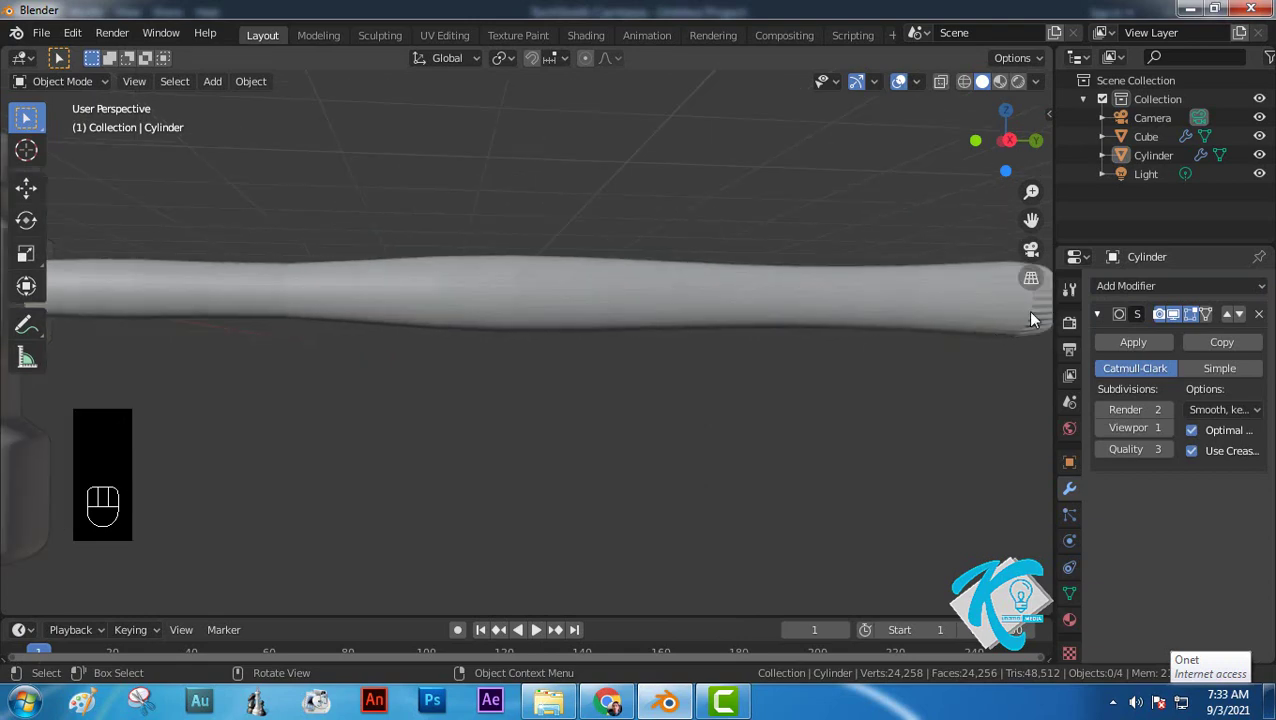
{"action": "left_click_drag", "start_coordinate": [1005, 308], "coordinate": [759, 335], "text": "shift"}
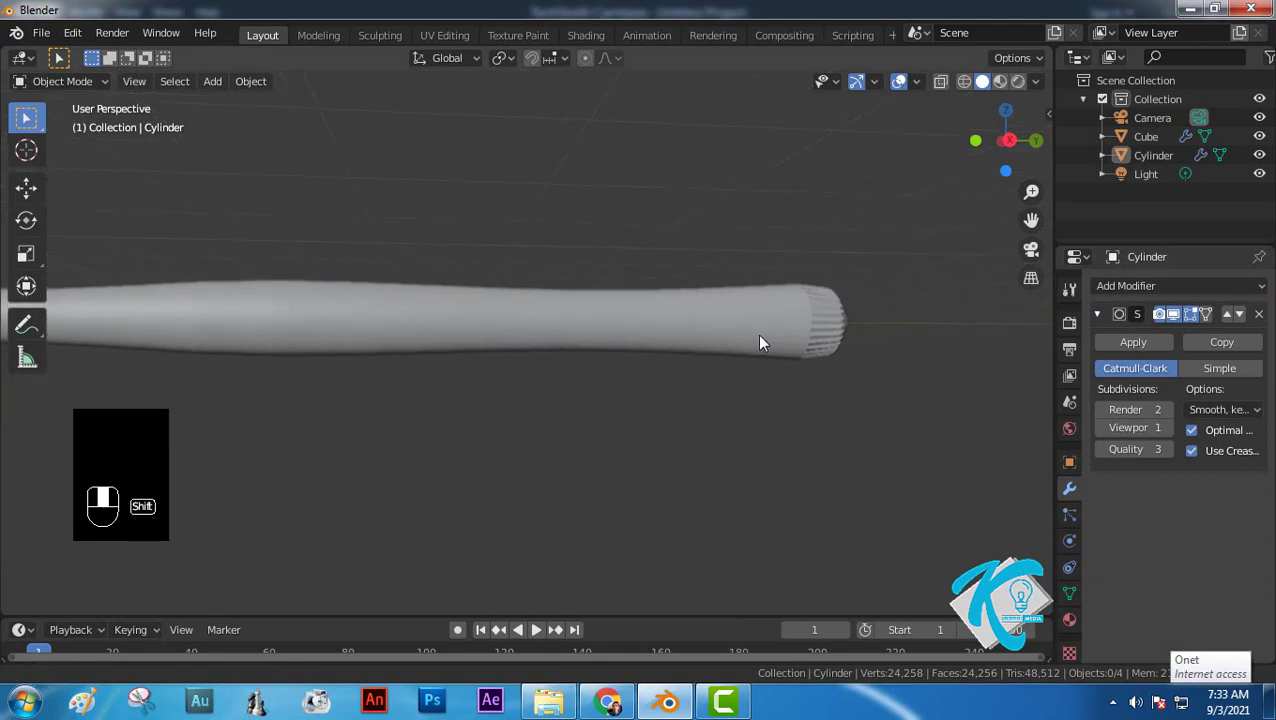
{"action": "middle_click_drag", "start_coordinate": [759, 335], "coordinate": [744, 338], "text": "shift"}
{"action": "scroll", "coordinate": [869, 319], "scroll_direction": "up", "scroll_amount": 1}
{"action": "scroll", "coordinate": [868, 318], "scroll_direction": "up", "scroll_amount": 2}
{"action": "middle_click_drag", "start_coordinate": [1004, 324], "coordinate": [700, 360], "text": "shift"}
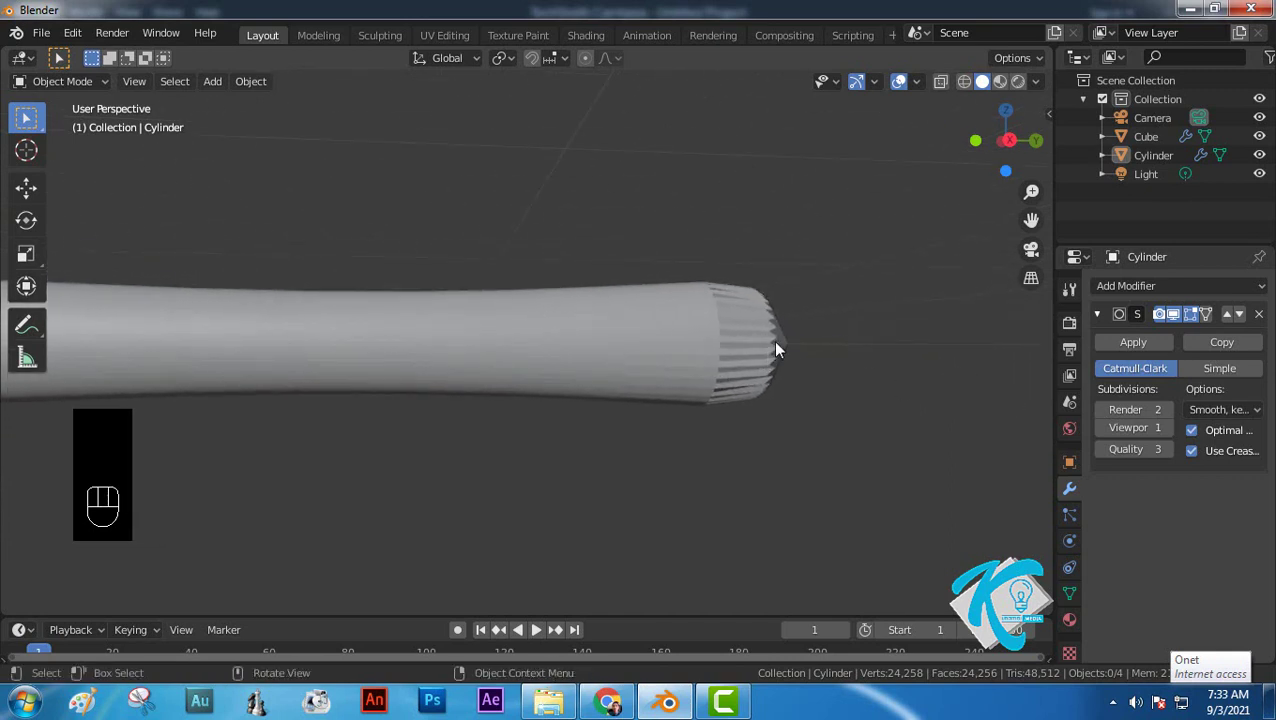
{"action": "left_click", "coordinate": [1165, 410]}
{"action": "left_click", "coordinate": [1168, 428]}
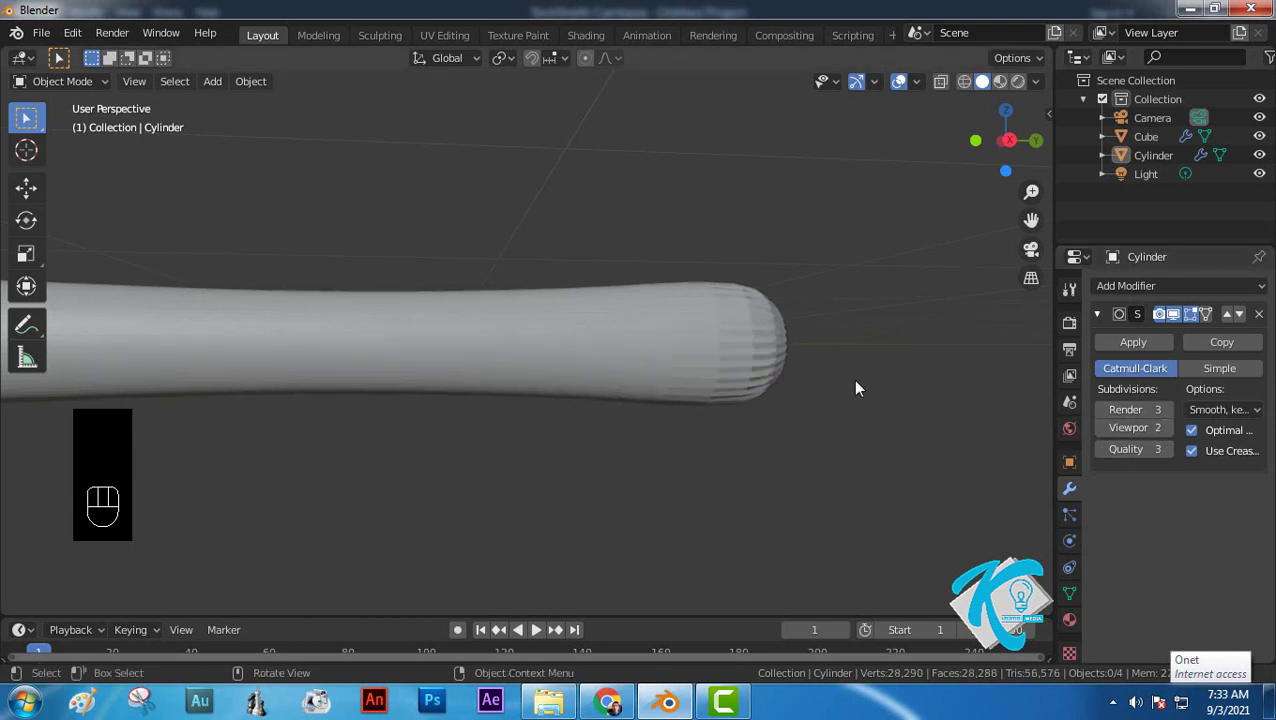
Step: In Edit Mode, select the edge loop around the handle's end cap and bevel it about 0.252 m with 2 segments
{"action": "middle_click_drag", "start_coordinate": [853, 382], "coordinate": [692, 400]}
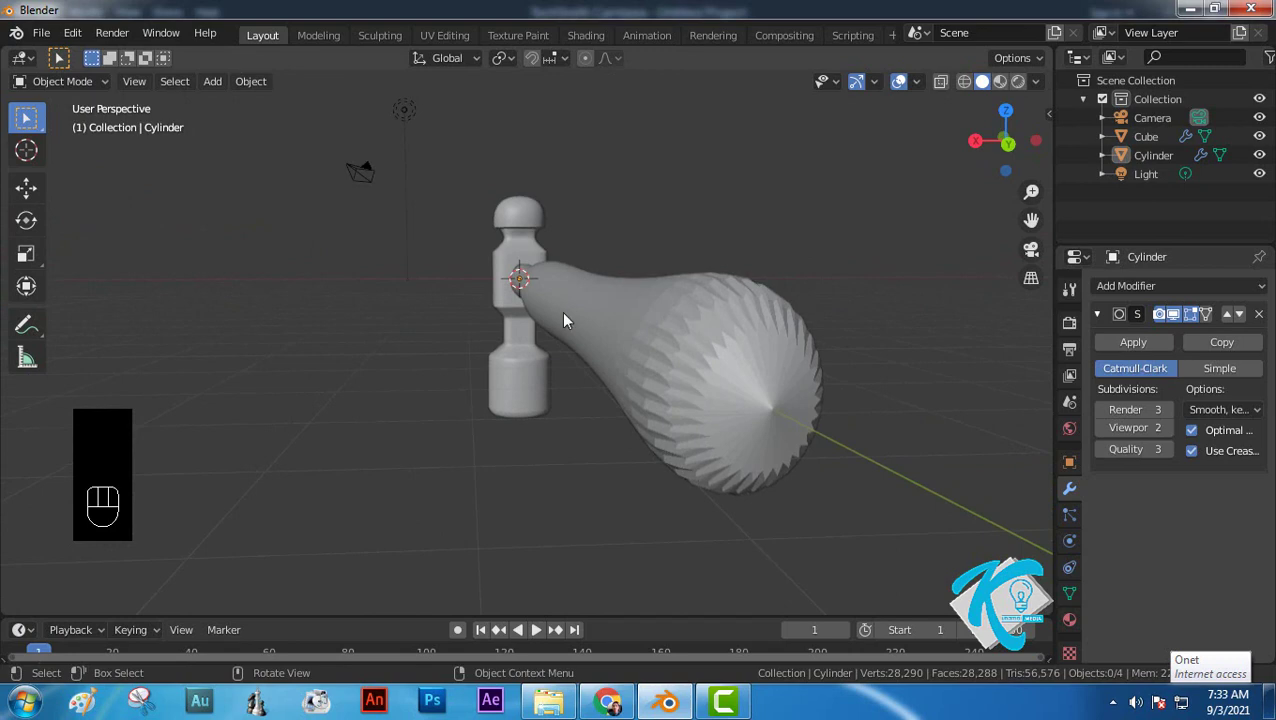
{"action": "left_click", "coordinate": [78, 85]}
{"action": "left_click", "coordinate": [60, 125]}
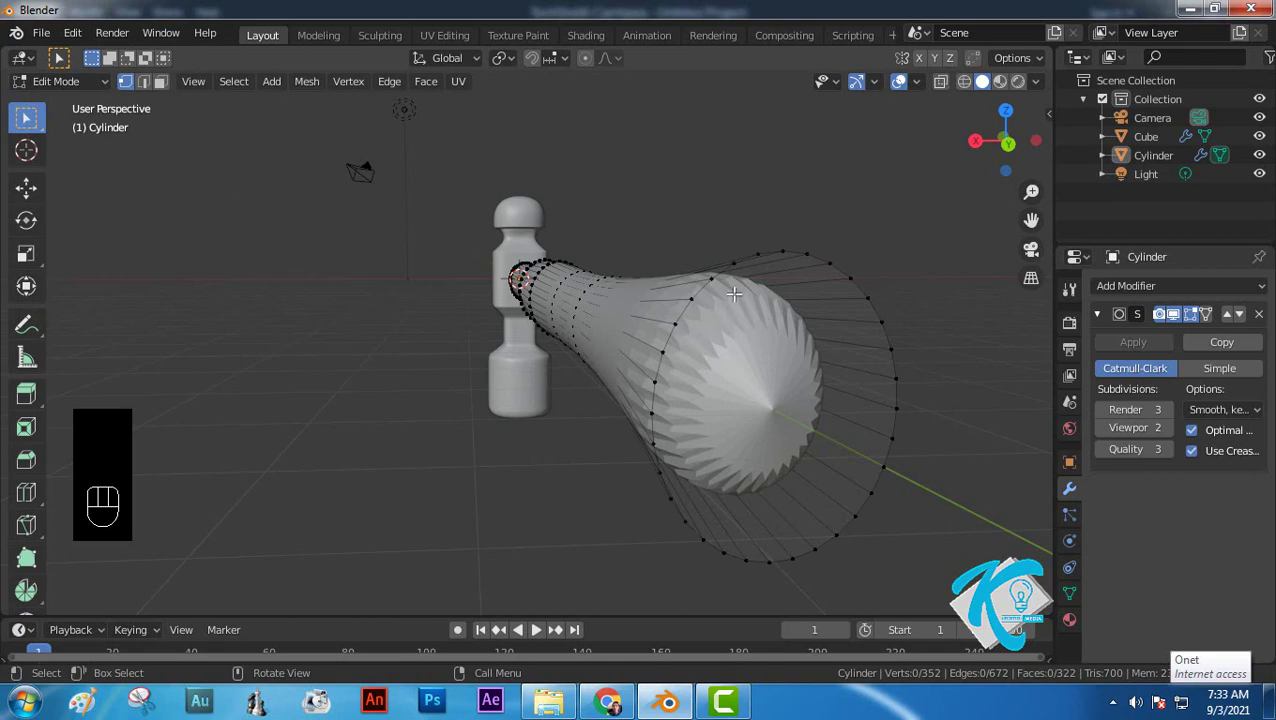
{"action": "left_click", "coordinate": [143, 82]}
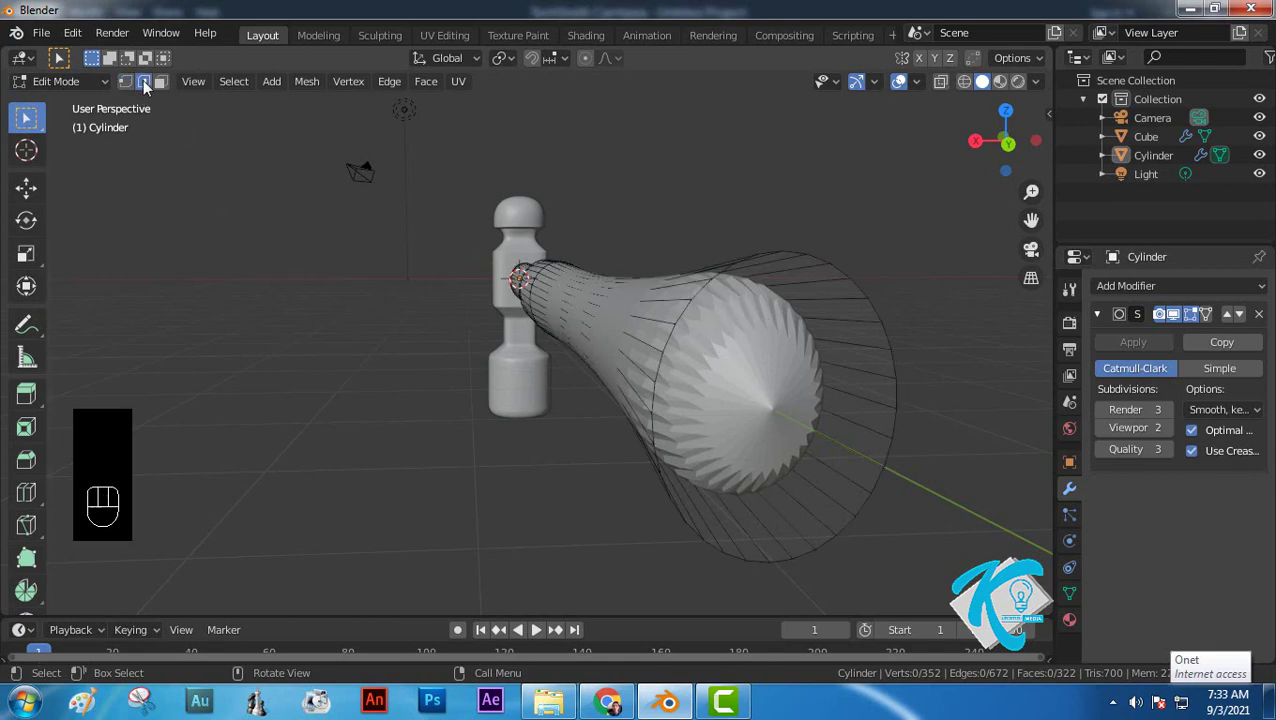
{"action": "left_click", "coordinate": [704, 290], "text": "alt"}
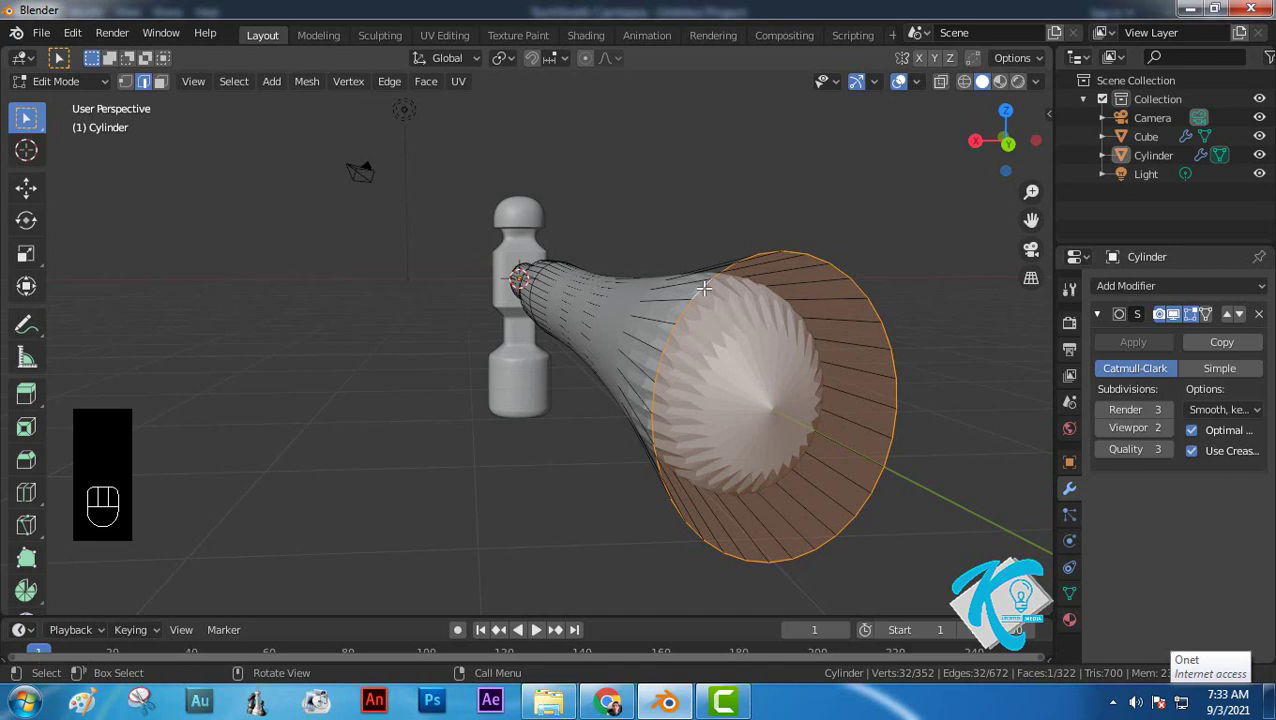
{"action": "key", "text": "ctrl+b"}
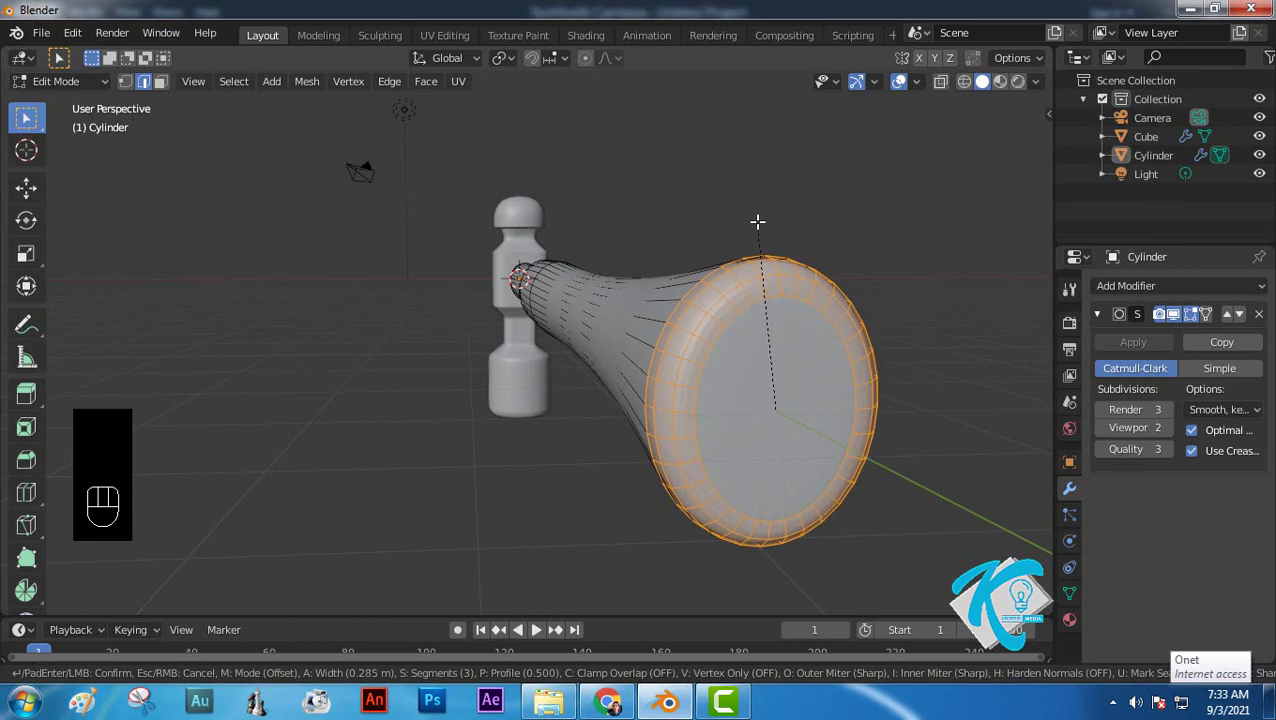
{"action": "scroll", "coordinate": [756, 222], "scroll_direction": "down", "scroll_amount": 1}
{"action": "scroll", "coordinate": [755, 223], "scroll_direction": "down", "scroll_amount": 1}
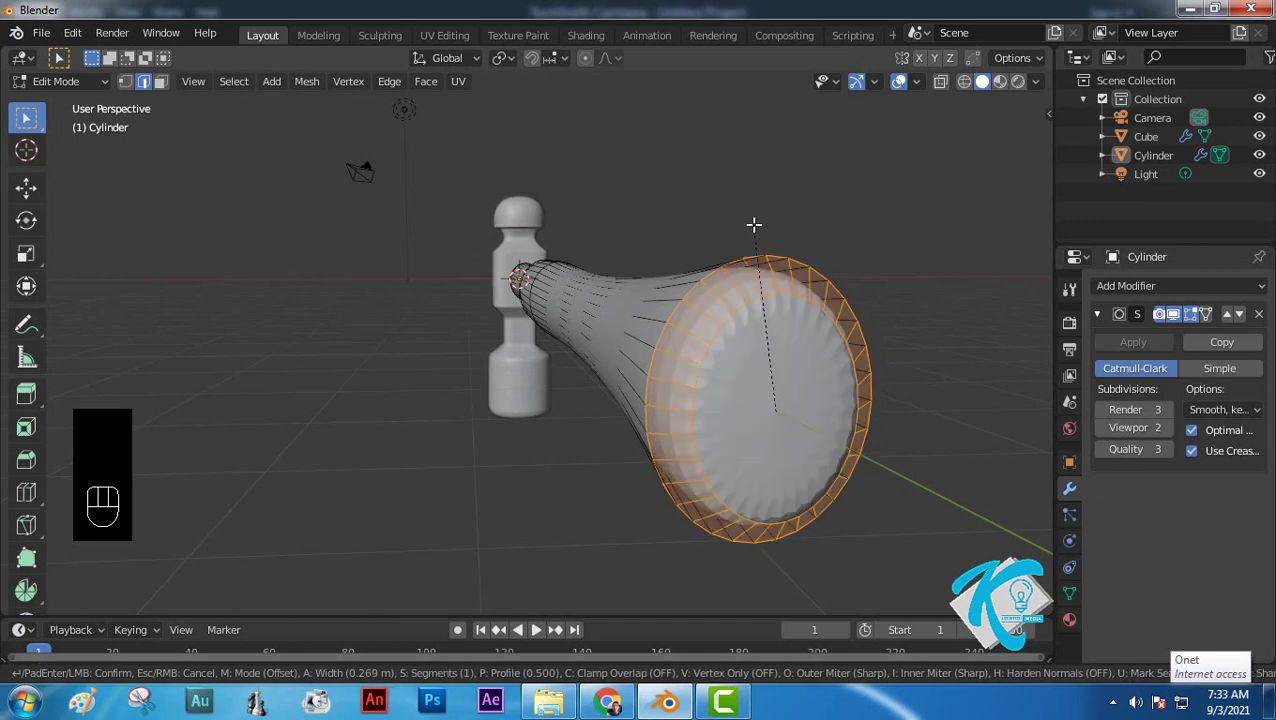
{"action": "scroll", "coordinate": [754, 225], "scroll_direction": "up", "scroll_amount": 2}
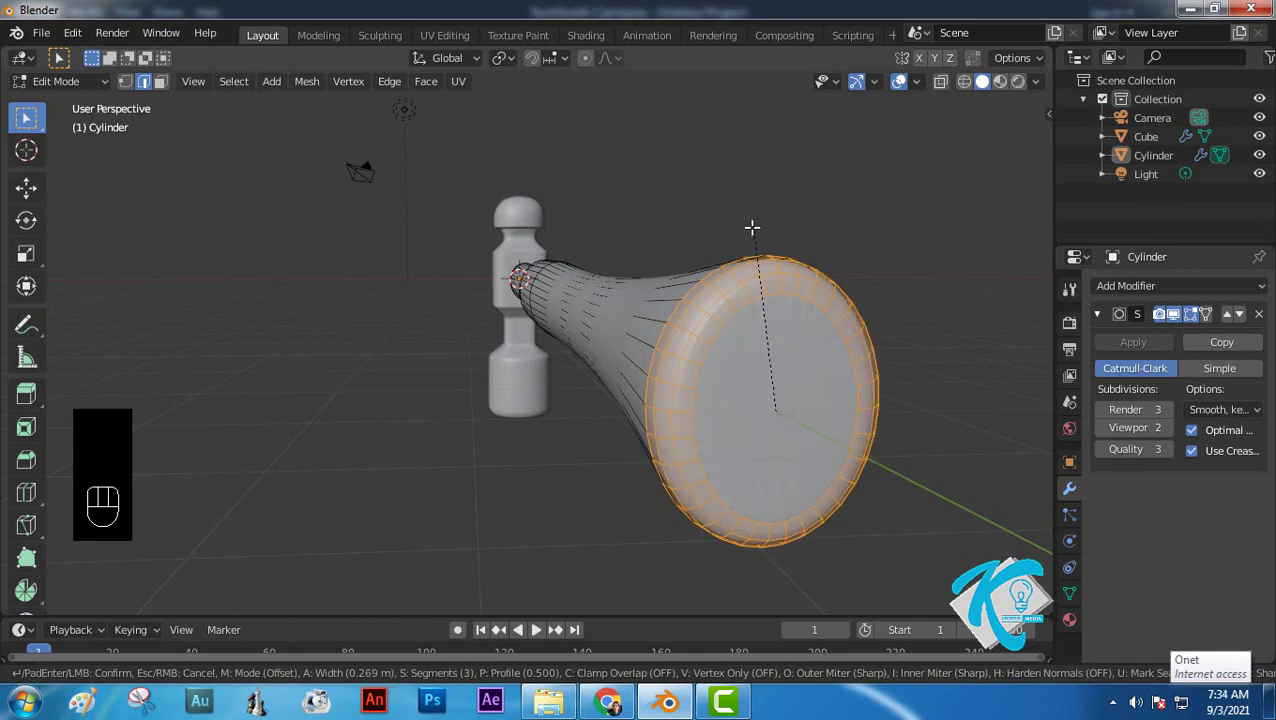
{"action": "scroll", "coordinate": [752, 228], "scroll_direction": "down", "scroll_amount": 1}
{"action": "left_click", "coordinate": [752, 228]}
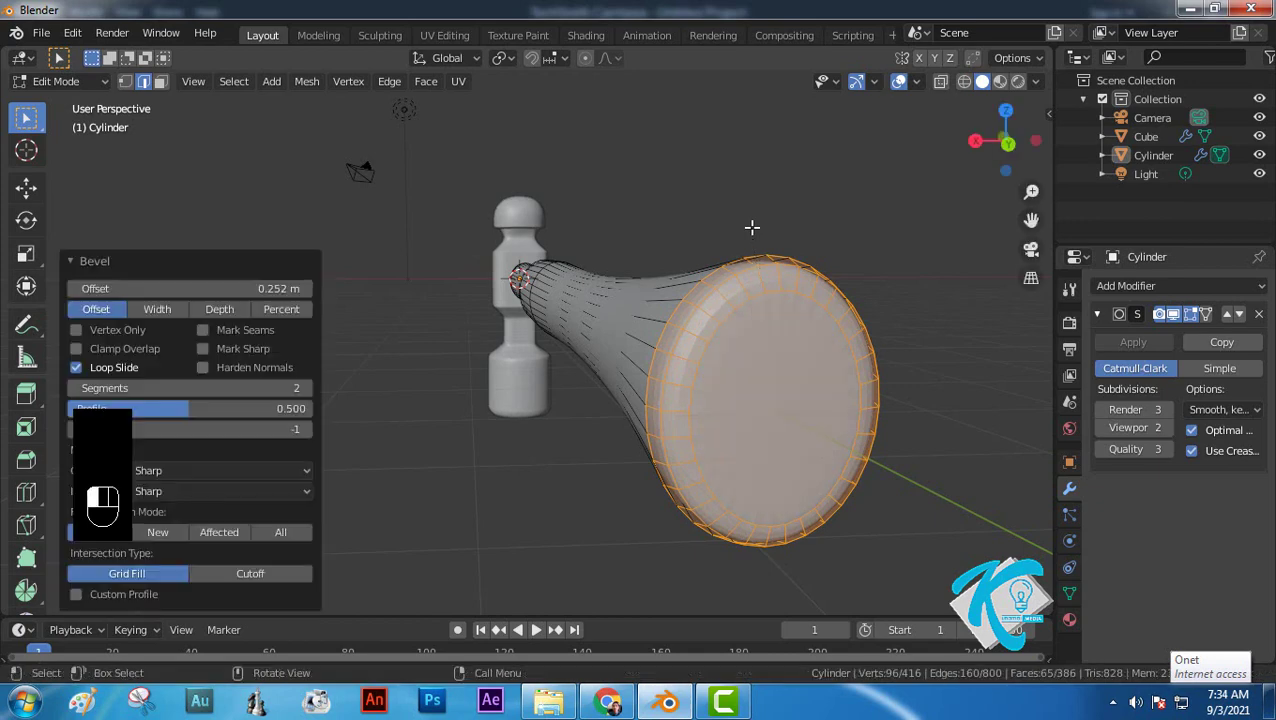
{"action": "left_click", "coordinate": [752, 228]}
Step: Select the handle's flat end face and inset it by about 0.076
{"action": "mouse_move", "coordinate": [745, 388]}
{"action": "middle_mouse_down"}
{"action": "mouse_move", "coordinate": [665, 386]}
{"action": "mouse_move", "coordinate": [743, 373]}
{"action": "middle_mouse_up"}
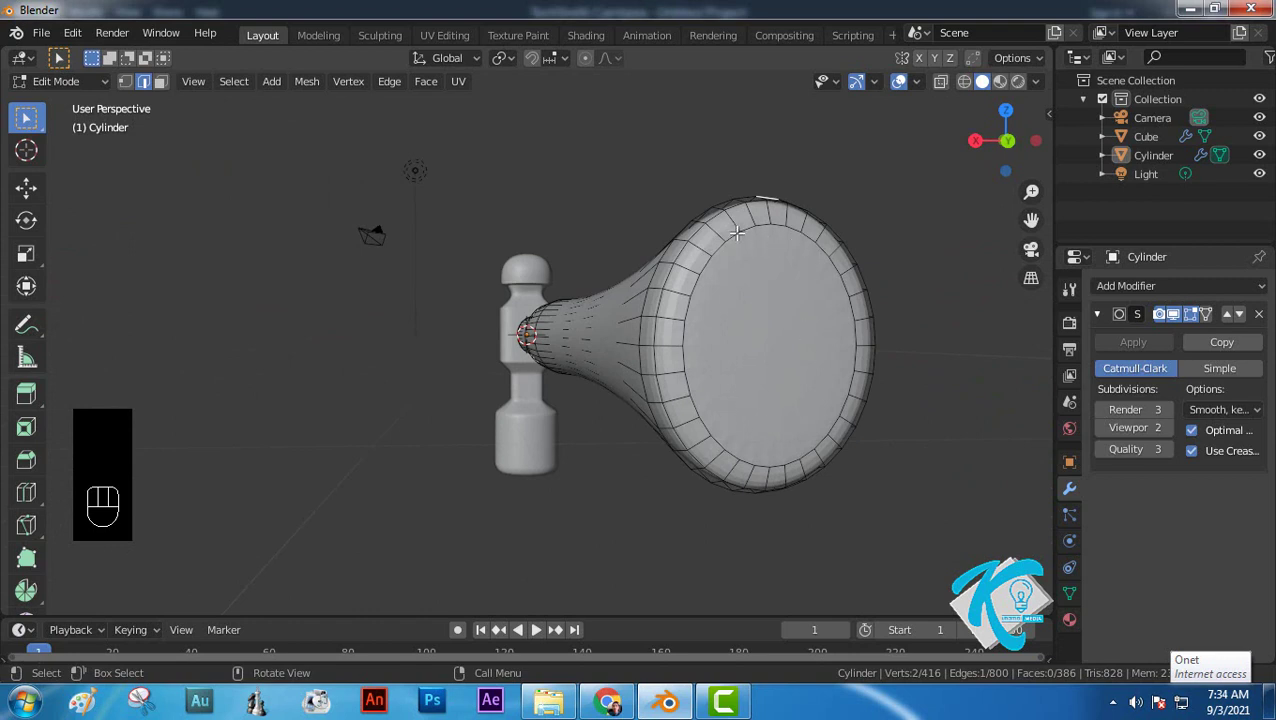
{"action": "left_click", "coordinate": [737, 236], "text": "alt"}
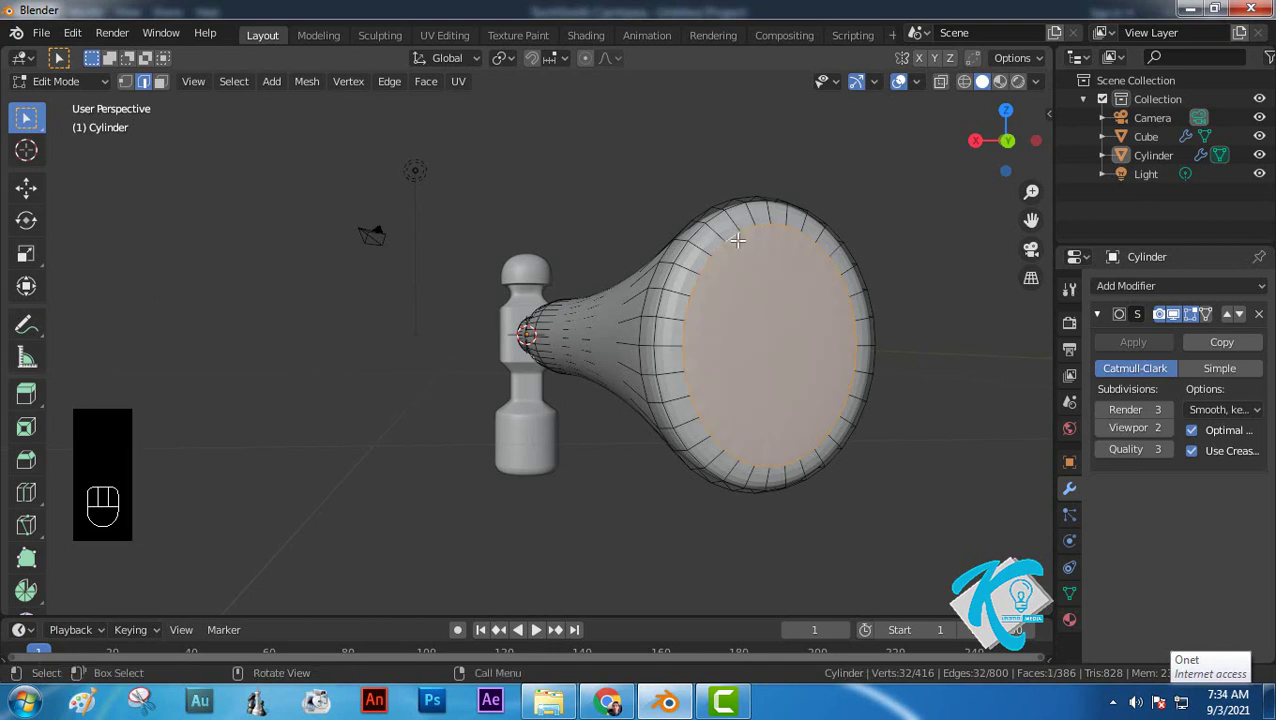
{"action": "key", "text": "i"}
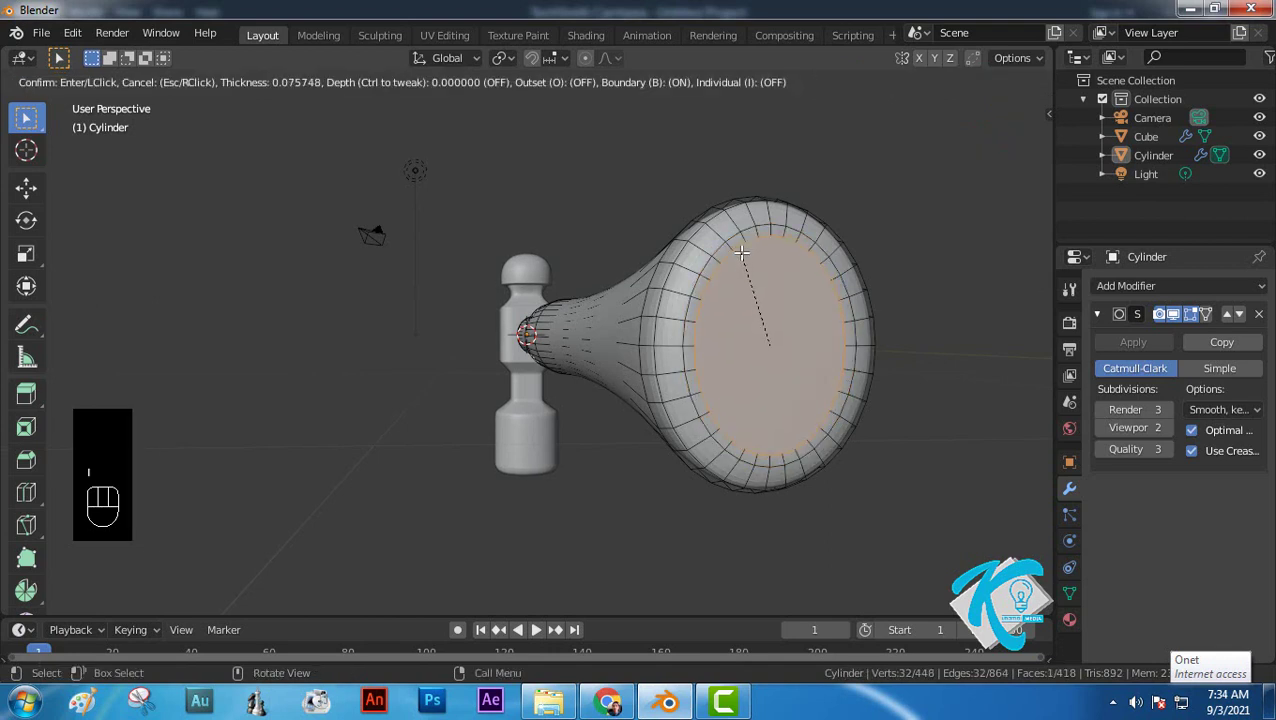
{"action": "left_click", "coordinate": [741, 253]}
{"action": "left_click", "coordinate": [824, 300]}
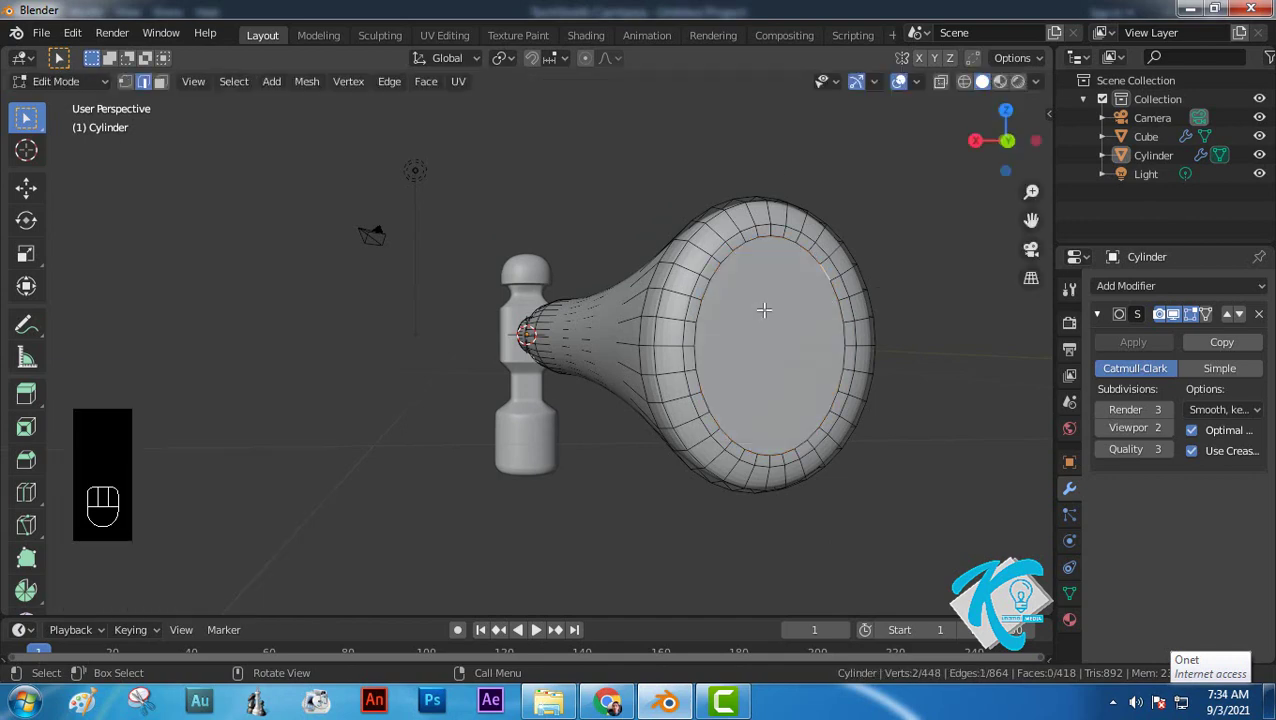
Step: Return to Object Mode and apply Shade Smooth for the handle
{"action": "middle_click_drag", "start_coordinate": [724, 329], "coordinate": [748, 341]}
{"action": "left_click", "coordinate": [97, 80]}
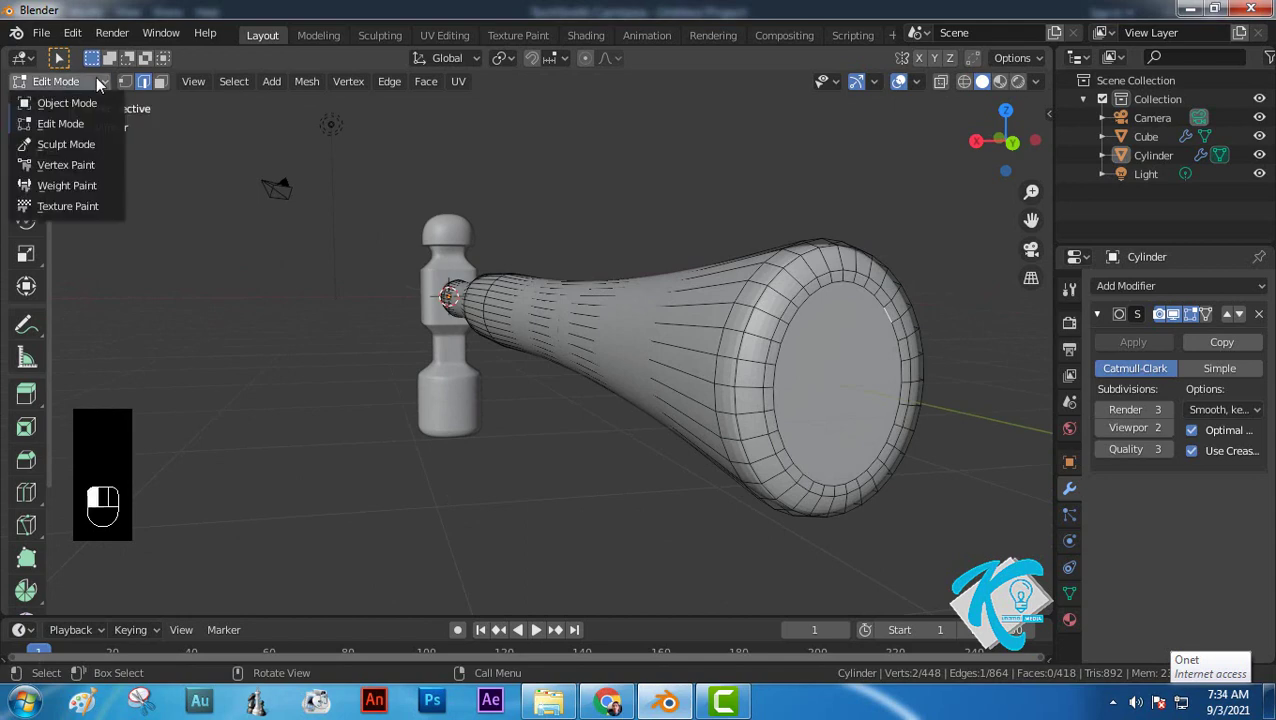
{"action": "left_click", "coordinate": [90, 101]}
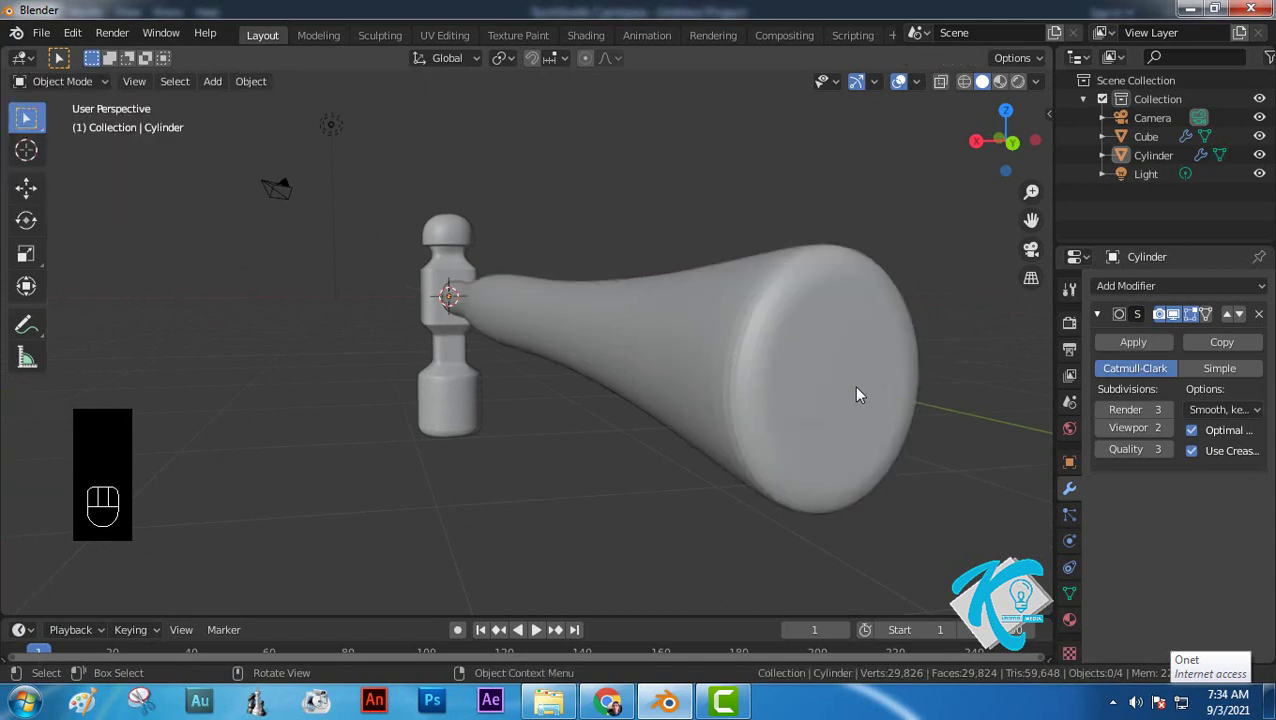
{"action": "right_click", "coordinate": [754, 310]}
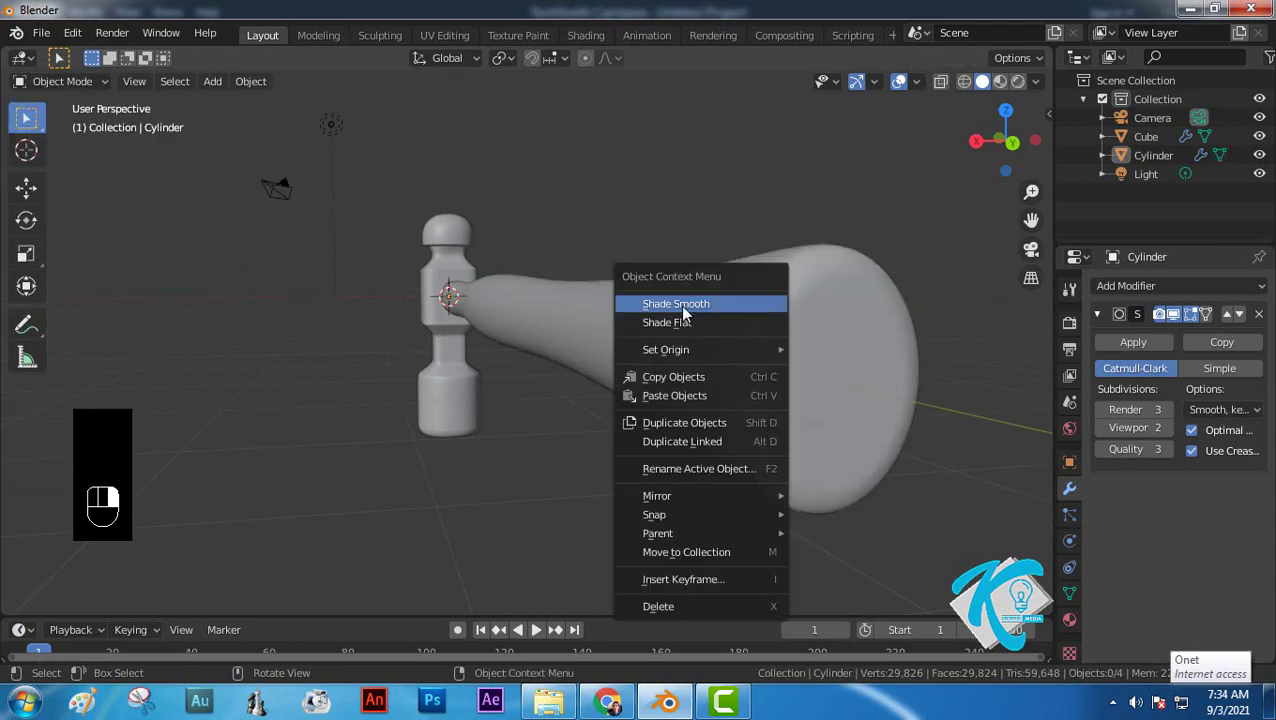
{"action": "left_click", "coordinate": [684, 314]}
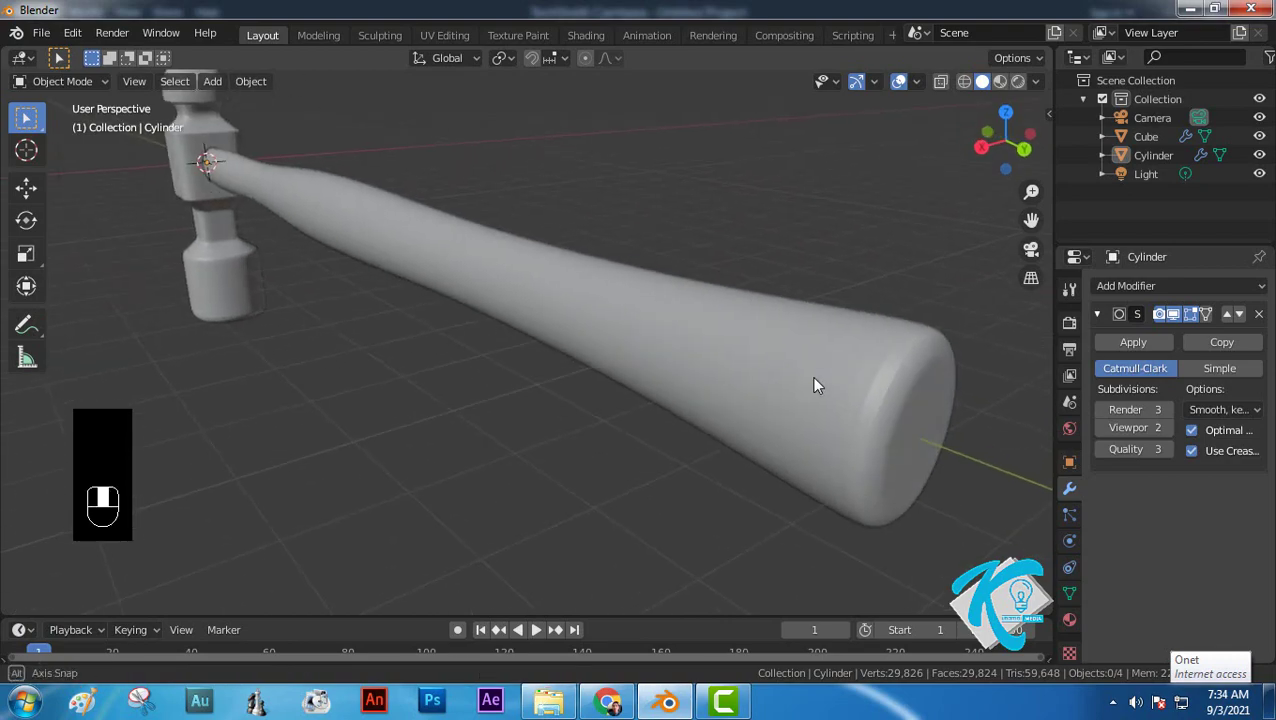